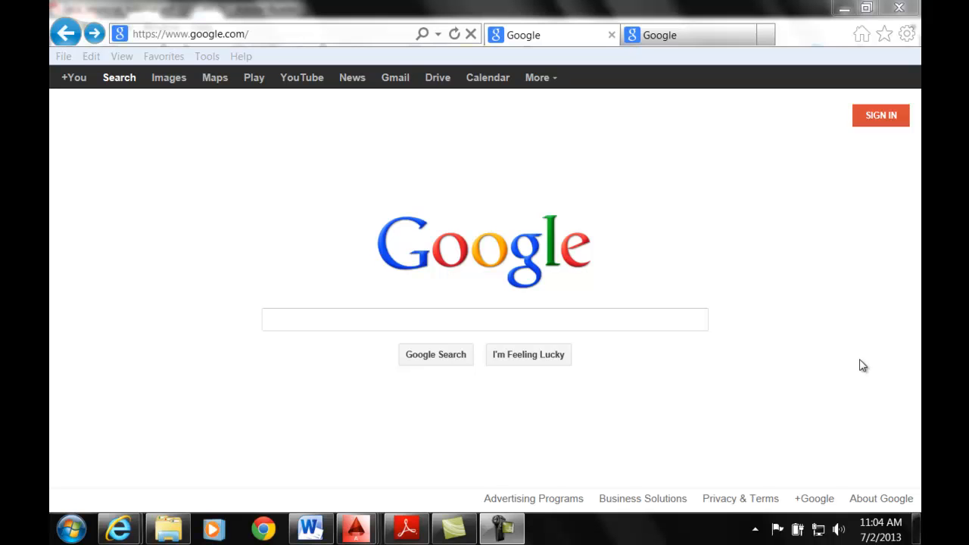
Search Google for "lattc draft 62" and open the LATTC Arc Draft 62 site
{"action": "left_click", "coordinate": [608, 325]}
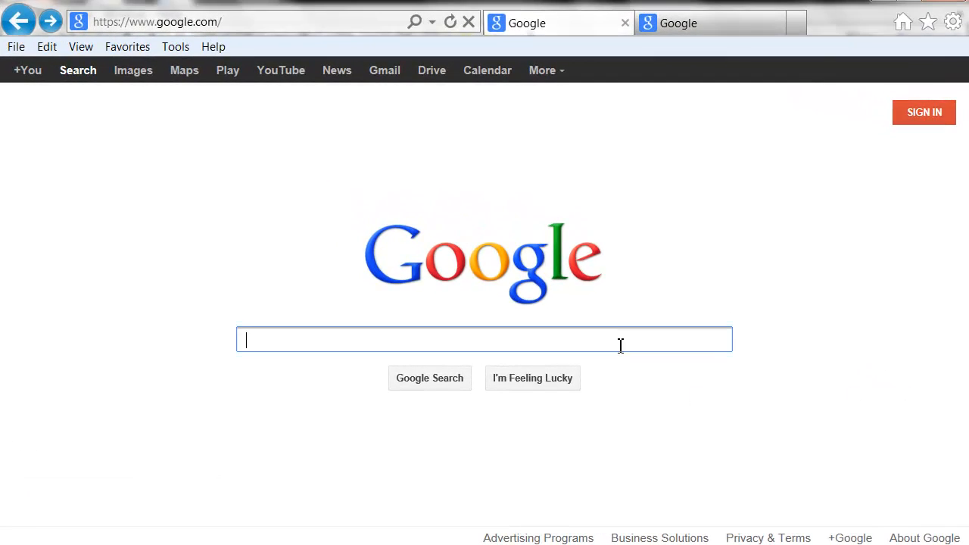
{"action": "type", "text": "lat"}
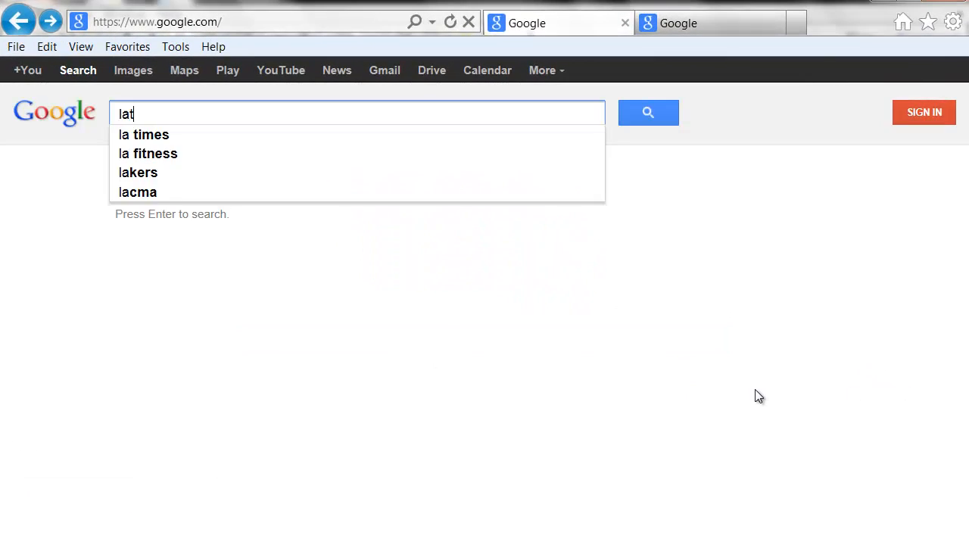
{"action": "type", "text": "tc draft "}
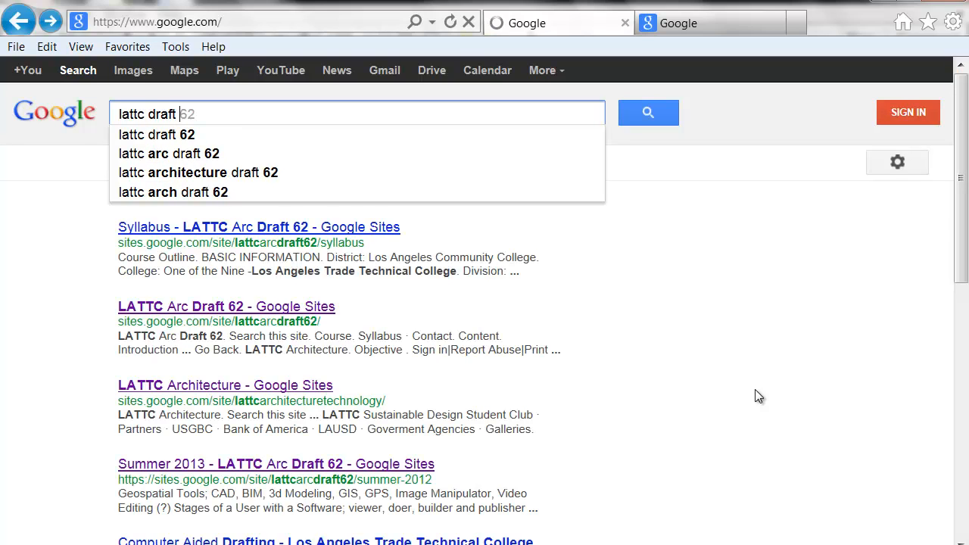
{"action": "type", "text": "62"}
{"action": "key", "text": "Return"}
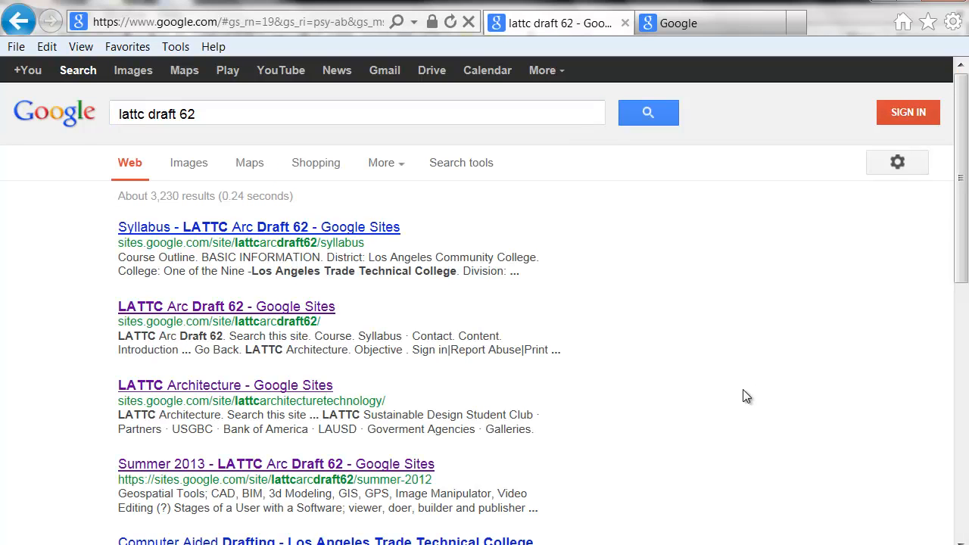
{"action": "left_click", "coordinate": [299, 307]}
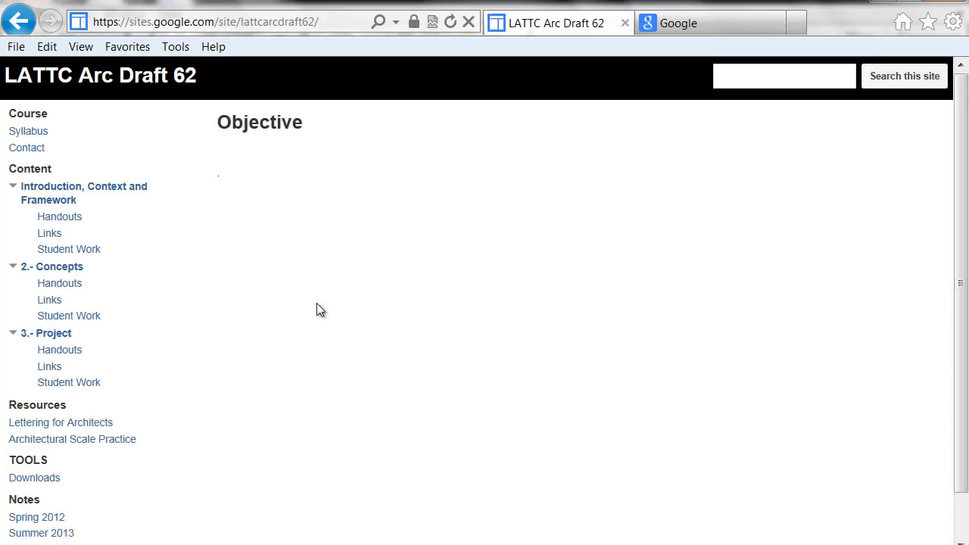
Collapse the Introduction, Context and Framework, 2.- Concepts and 3.- Project sections in the site navigation
{"action": "left_click", "coordinate": [13, 188]}
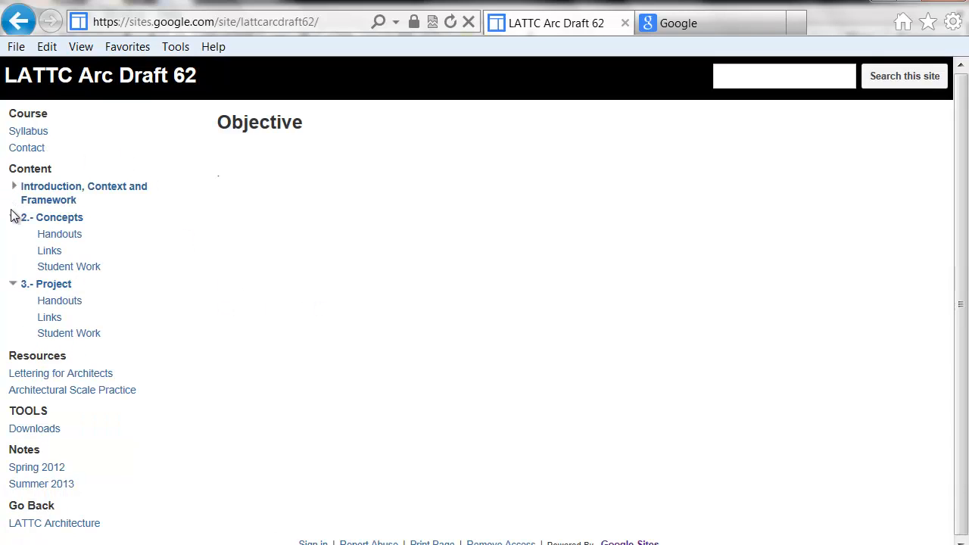
{"action": "left_click", "coordinate": [13, 217]}
{"action": "left_click", "coordinate": [13, 235]}
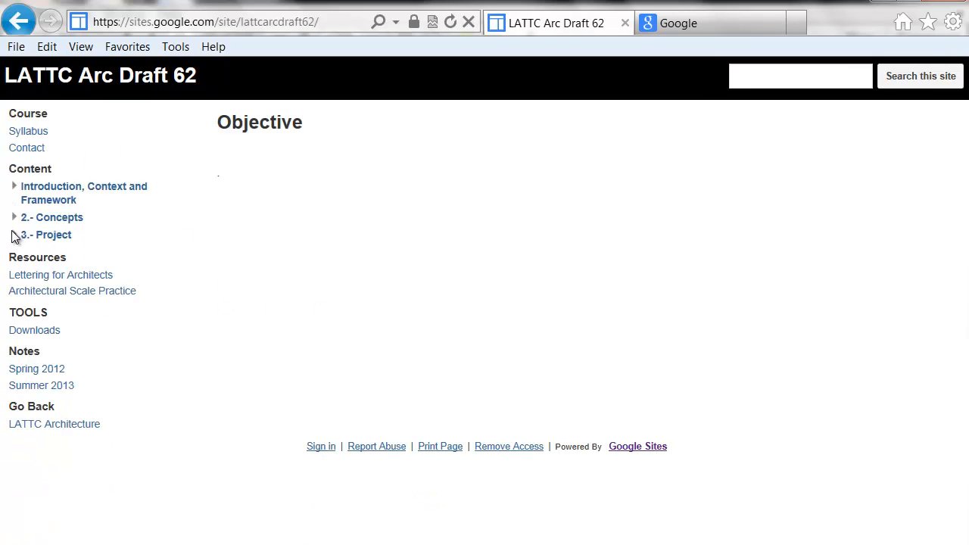
Open the Summer 2013 notes page and go to the file attachments at its end
{"action": "left_click", "coordinate": [64, 387]}
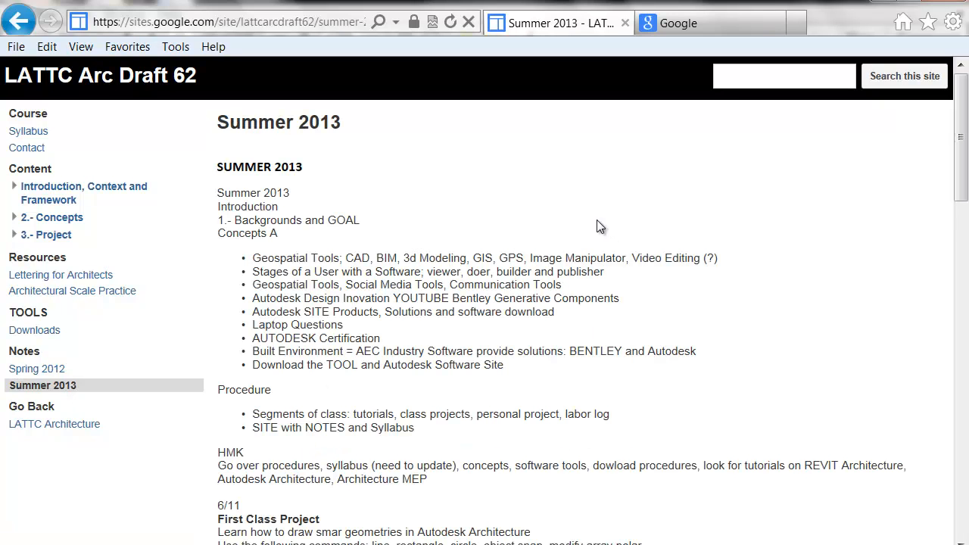
{"action": "scroll", "coordinate": [595, 212], "scroll_direction": "down", "scroll_amount": 2}
{"action": "left_click_drag", "start_coordinate": [964, 179], "coordinate": [965, 478]}
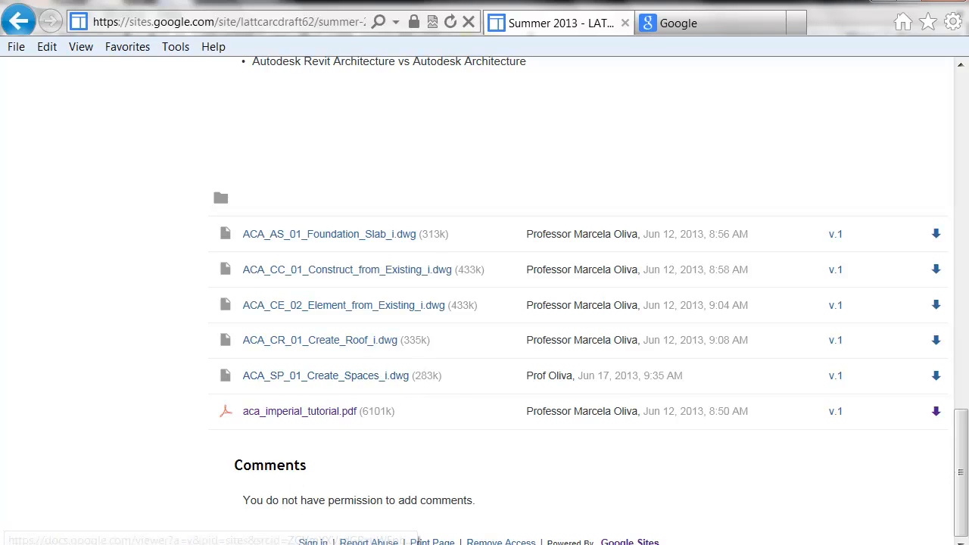
Switch to Windows Explorer and open the professor's folder inside the Summer 2013 folder
{"action": "left_click", "coordinate": [131, 544]}
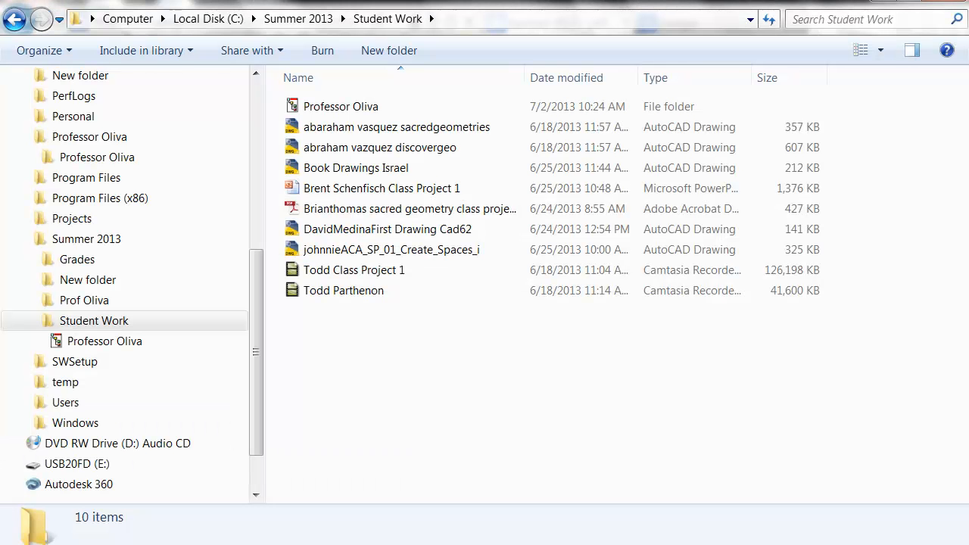
{"action": "left_click", "coordinate": [76, 241]}
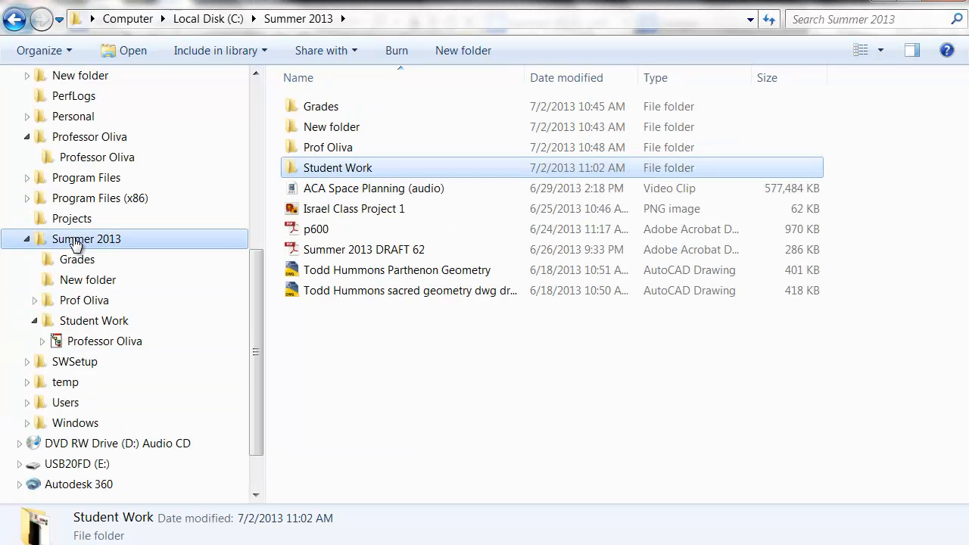
{"action": "left_click", "coordinate": [330, 149]}
{"action": "double_click", "coordinate": [330, 148]}
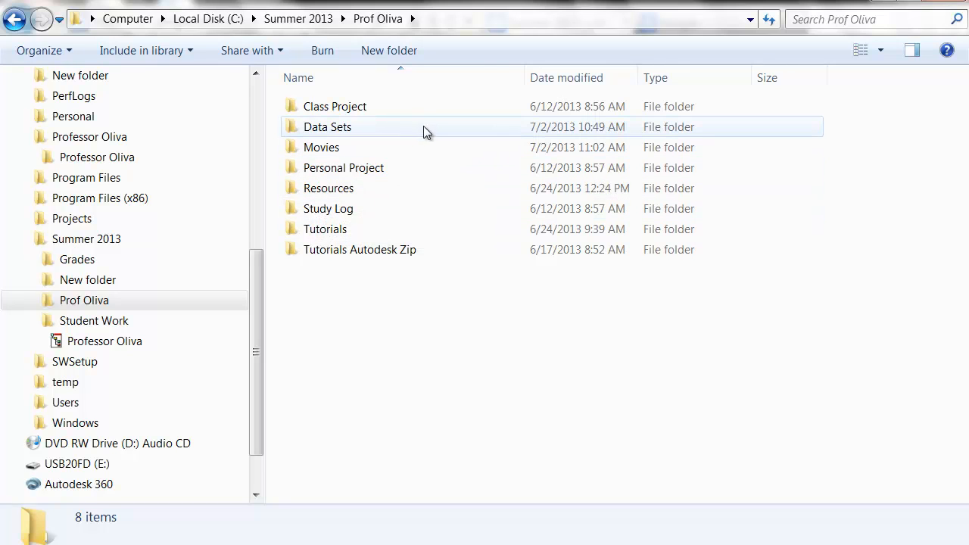
Switch to the tutorial PDF in Adobe Reader and review its Contents page through Chapter 2
{"action": "left_click", "coordinate": [891, 3]}
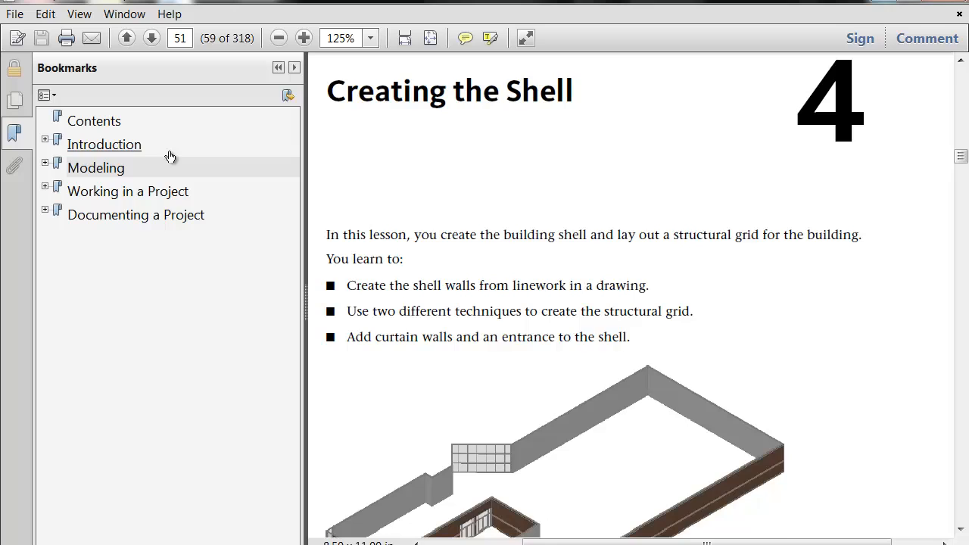
{"action": "left_click", "coordinate": [99, 123]}
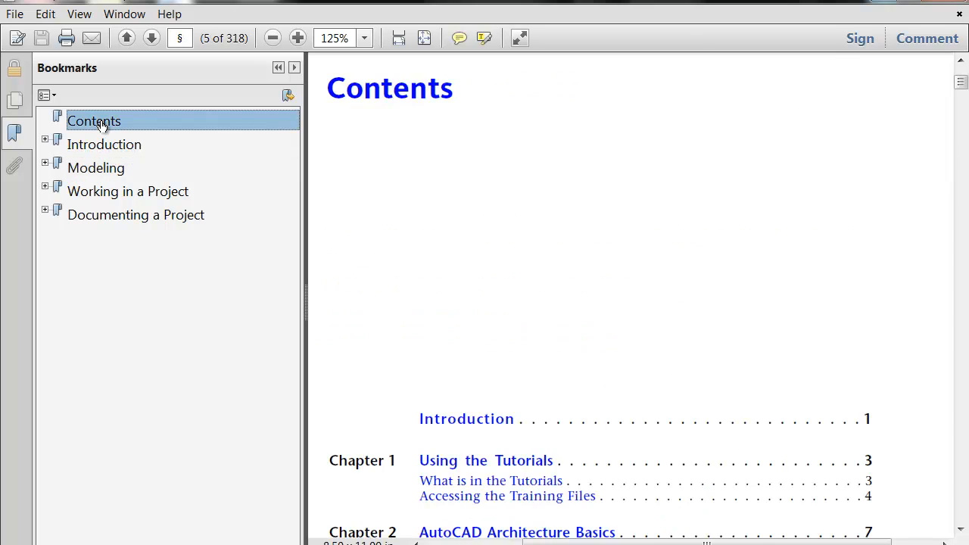
{"action": "scroll", "coordinate": [667, 215], "scroll_direction": "down", "scroll_amount": 3}
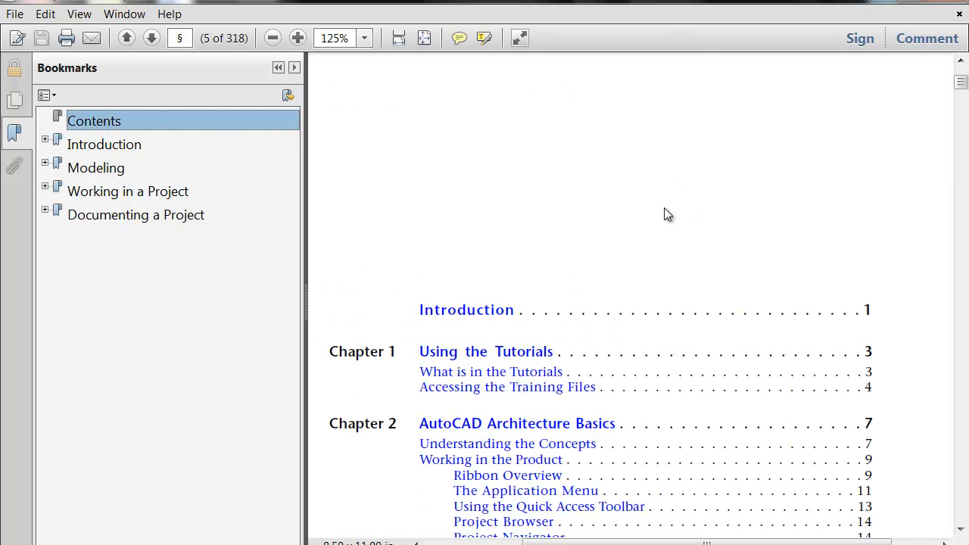
{"action": "scroll", "coordinate": [665, 213], "scroll_direction": "down", "scroll_amount": 5}
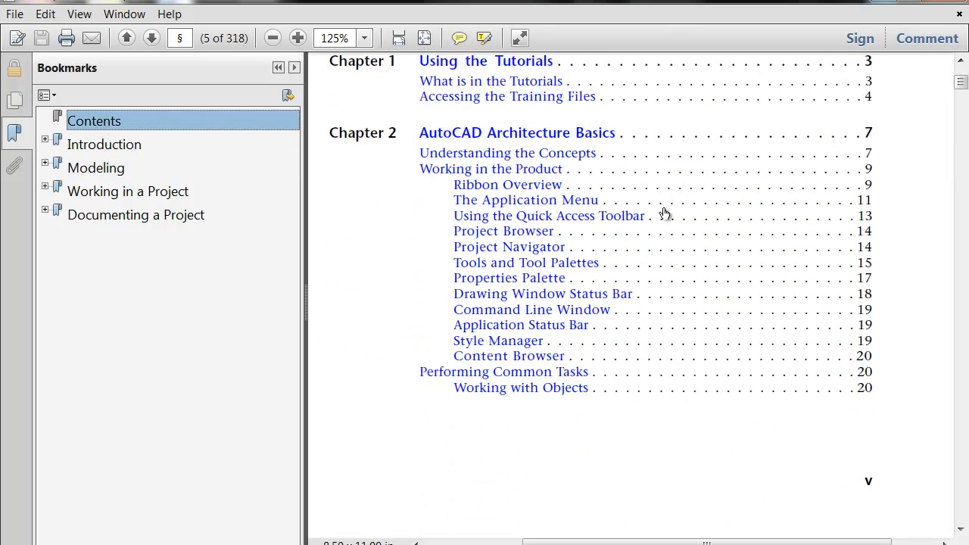
{"action": "scroll", "coordinate": [665, 214], "scroll_direction": "up", "scroll_amount": 5}
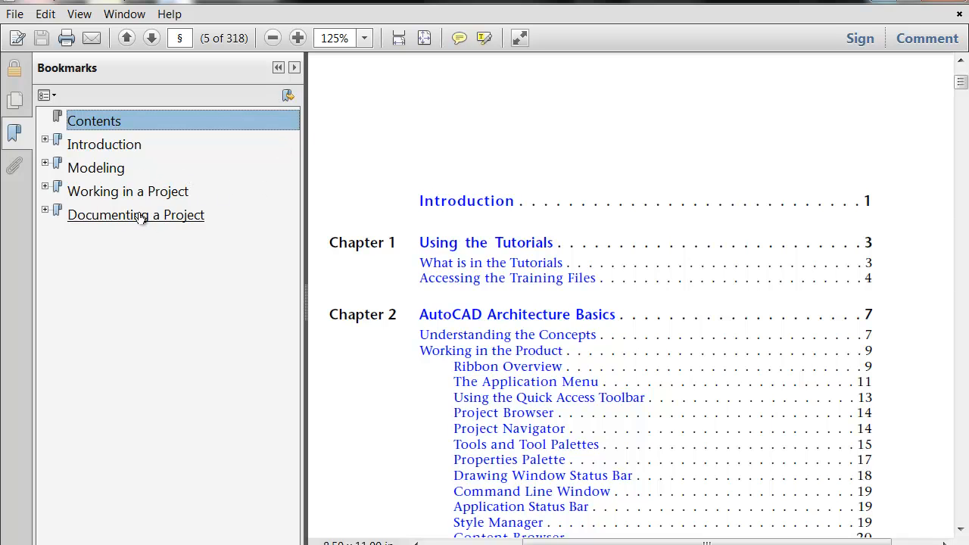
Examine the bookmark lessons under Introduction, Modeling, Working in a Project and Documenting a Project, collapsing each section again
{"action": "left_click", "coordinate": [45, 141]}
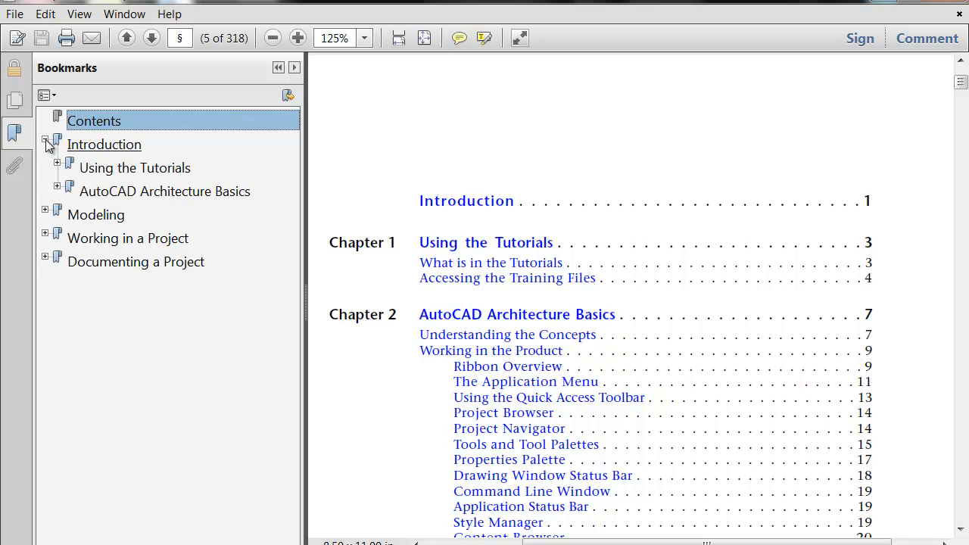
{"action": "left_click", "coordinate": [45, 141]}
{"action": "left_click", "coordinate": [44, 165]}
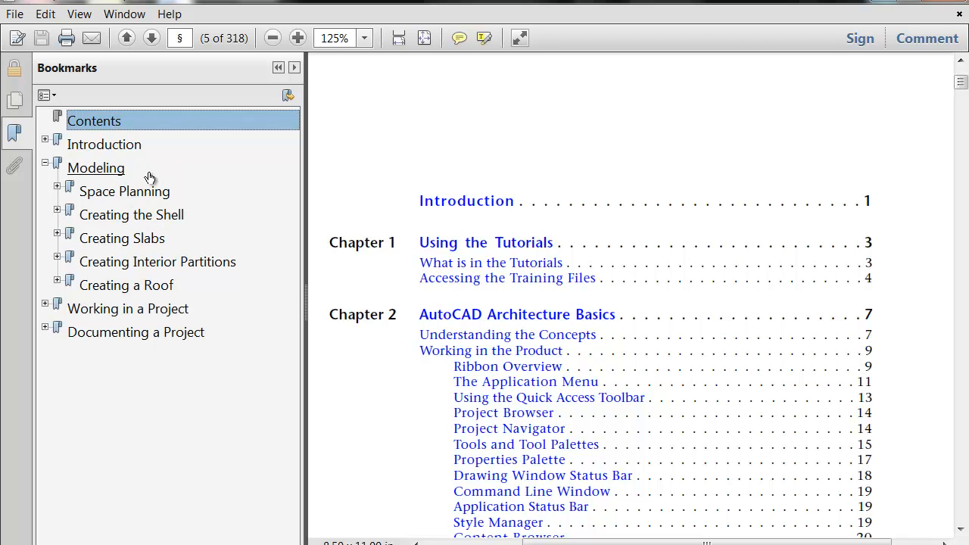
{"action": "left_click", "coordinate": [45, 304]}
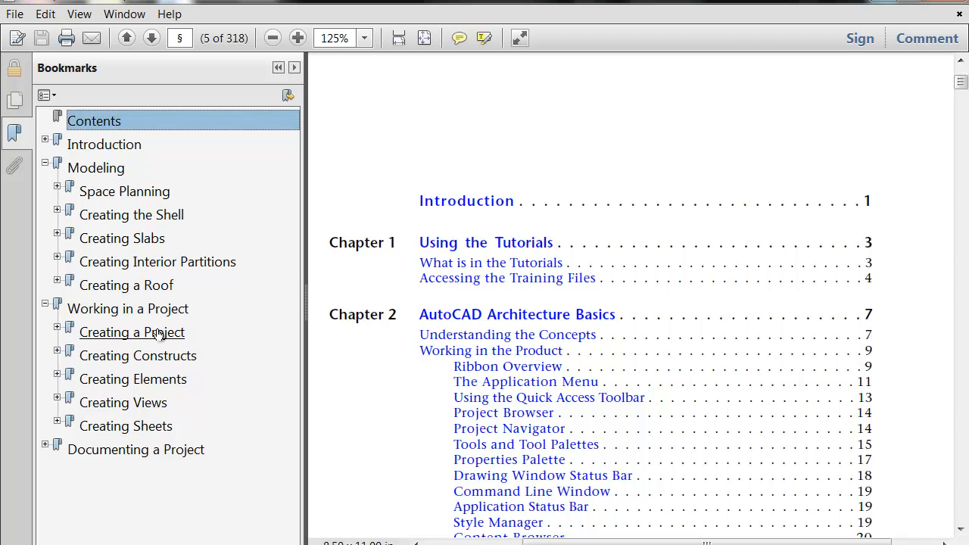
{"action": "left_click", "coordinate": [45, 304]}
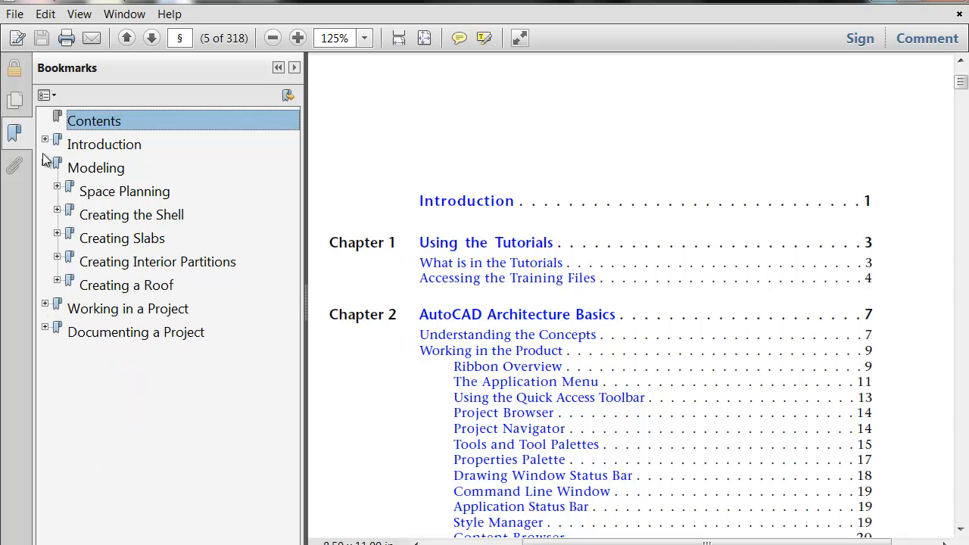
{"action": "left_click", "coordinate": [45, 328]}
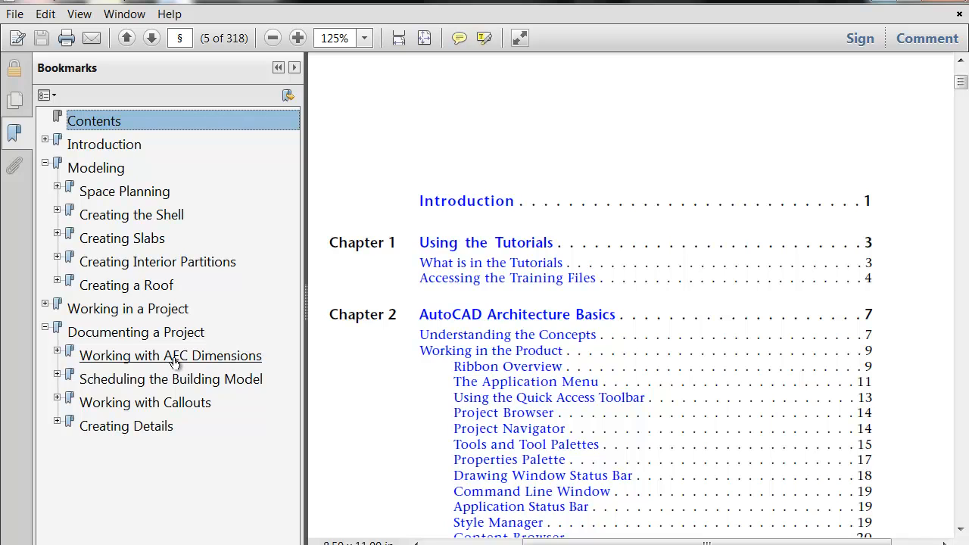
{"action": "left_click", "coordinate": [45, 328]}
{"action": "left_click", "coordinate": [45, 163]}
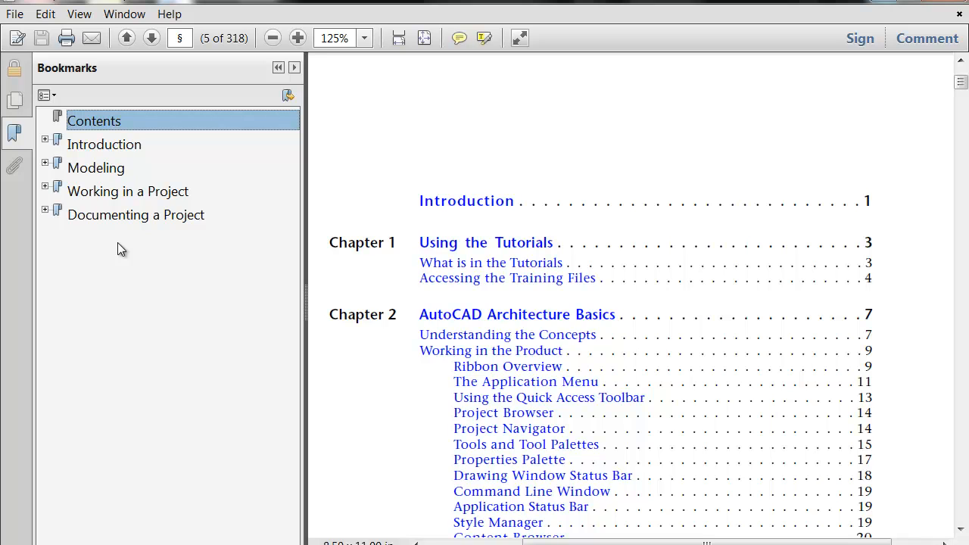
Expand the Modeling bookmarks and examine the exercises under Space Planning and Creating the Shell
{"action": "left_click", "coordinate": [44, 164]}
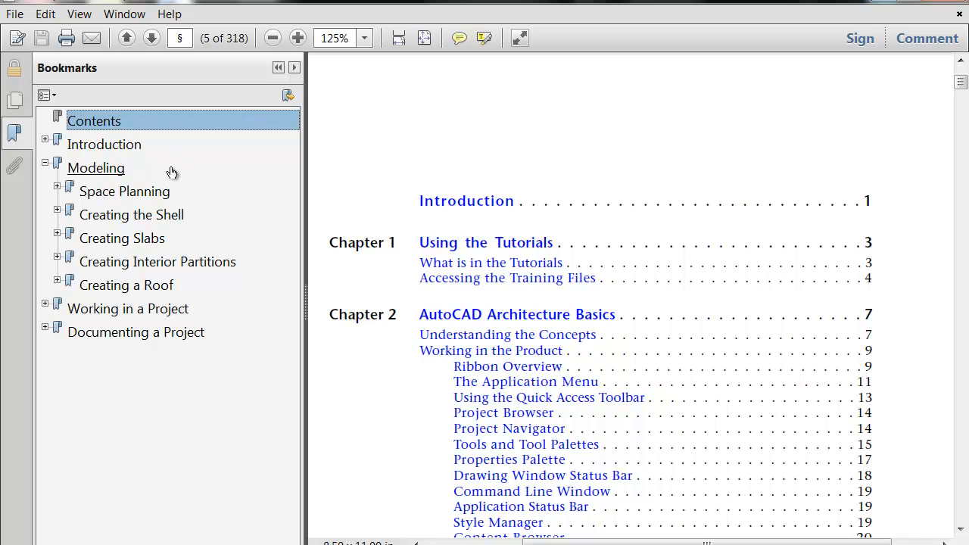
{"action": "left_click", "coordinate": [58, 187]}
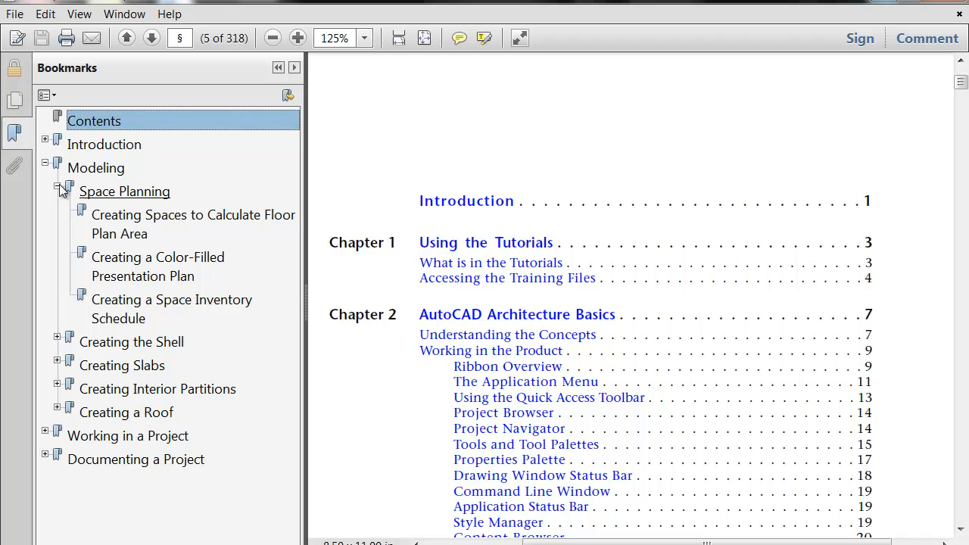
{"action": "left_click", "coordinate": [57, 187]}
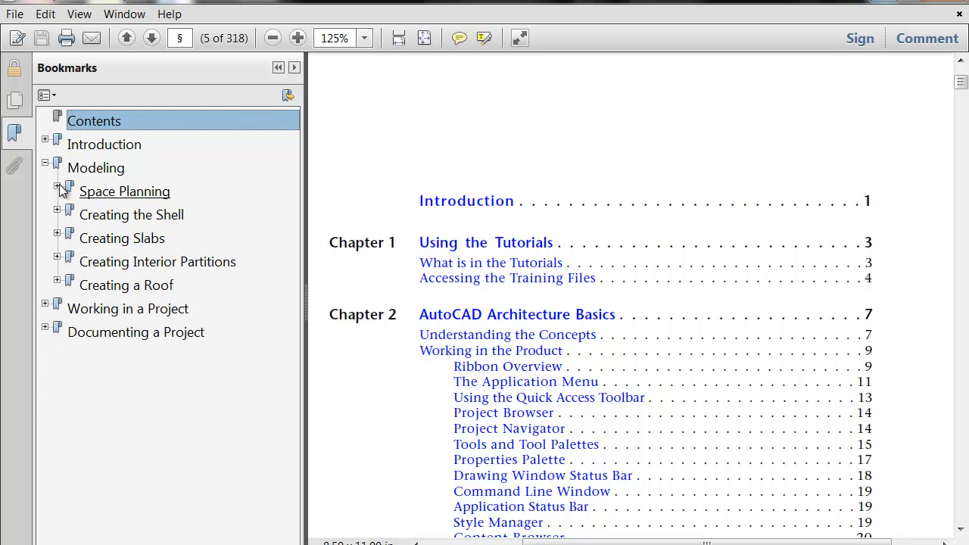
{"action": "left_click", "coordinate": [57, 187]}
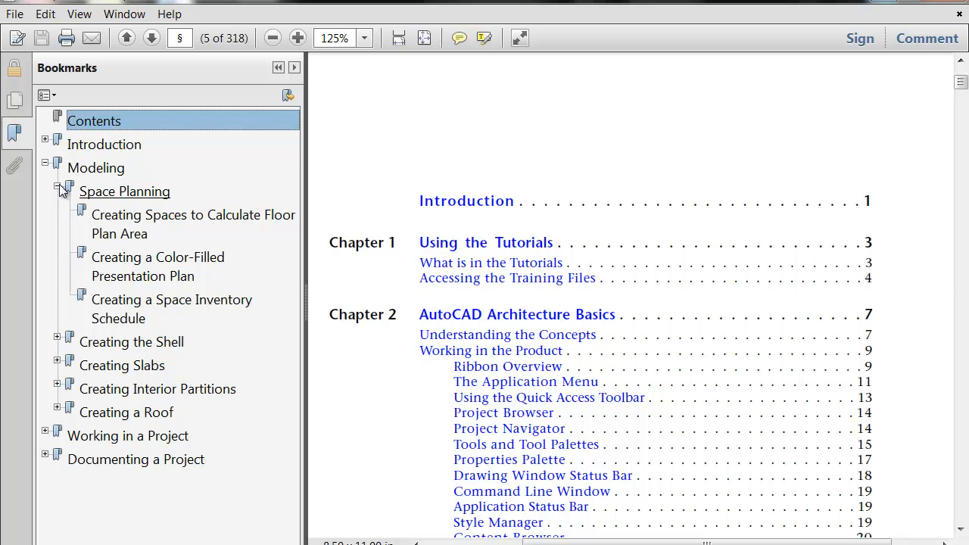
{"action": "left_click", "coordinate": [58, 187]}
{"action": "left_click", "coordinate": [57, 210]}
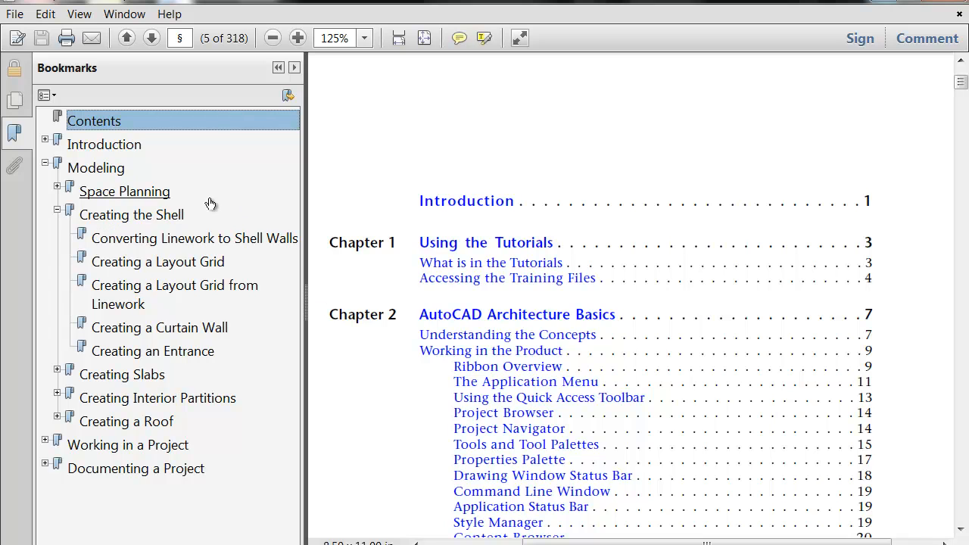
{"action": "left_click", "coordinate": [57, 211]}
Read the Creating Spaces to Calculate Floor Plan Area exercise, highlight its training file instructions, and return to the exercise's start
{"action": "left_click", "coordinate": [57, 187]}
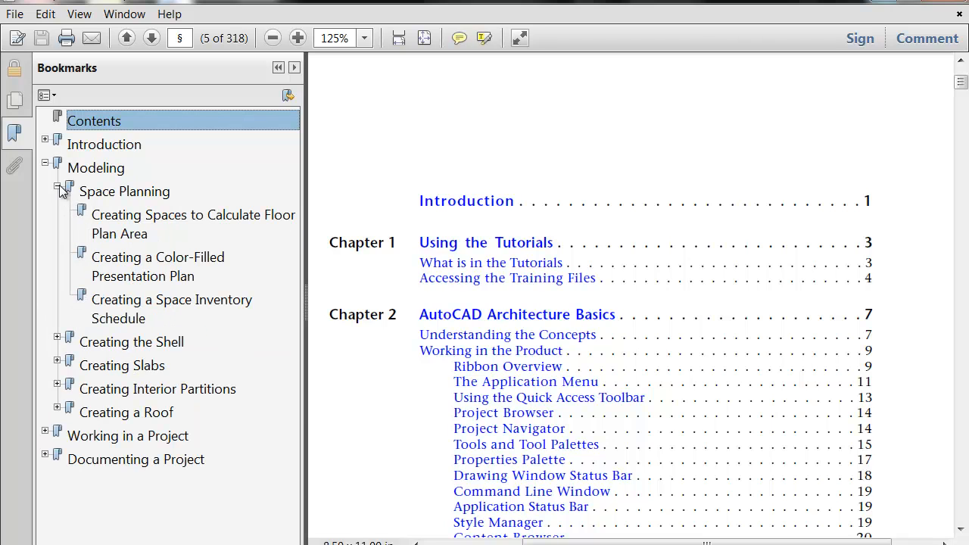
{"action": "left_click", "coordinate": [194, 218]}
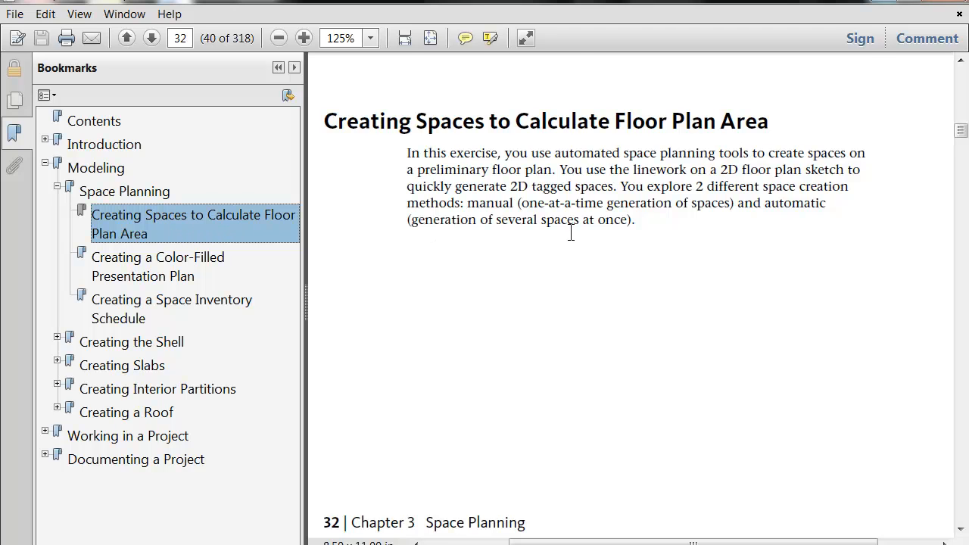
{"action": "scroll", "coordinate": [649, 265], "scroll_direction": "down", "scroll_amount": 10}
{"action": "scroll", "coordinate": [691, 333], "scroll_direction": "down", "scroll_amount": 15}
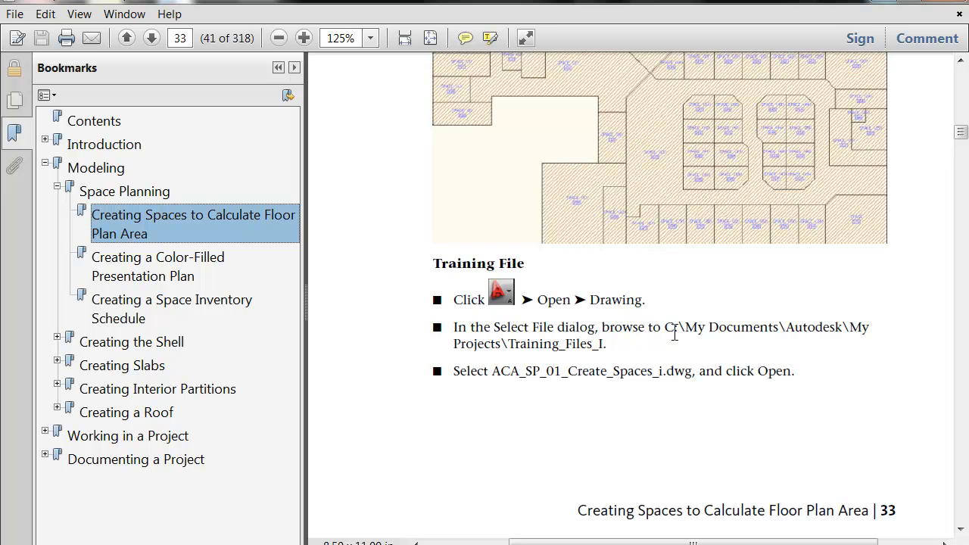
{"action": "left_click_drag", "start_coordinate": [673, 330], "coordinate": [896, 369]}
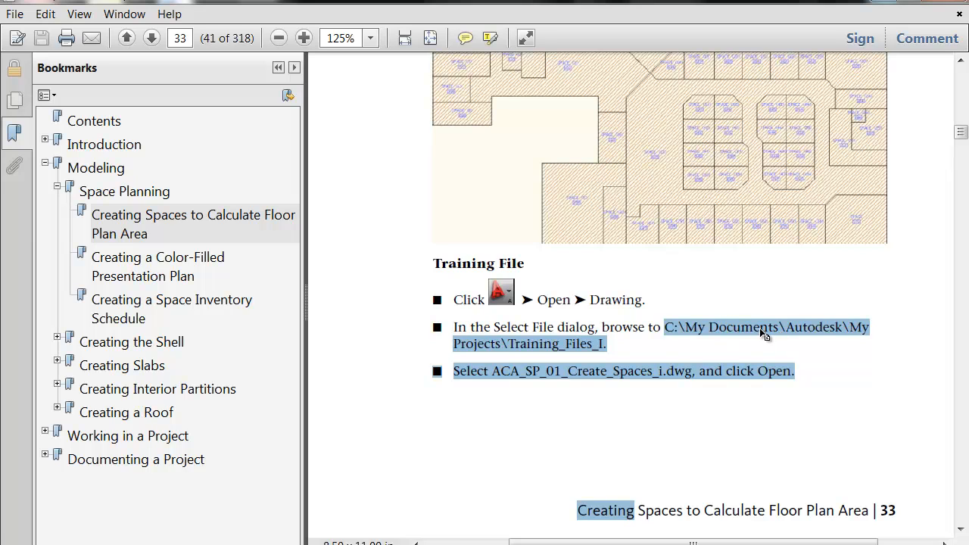
{"action": "left_click", "coordinate": [156, 233]}
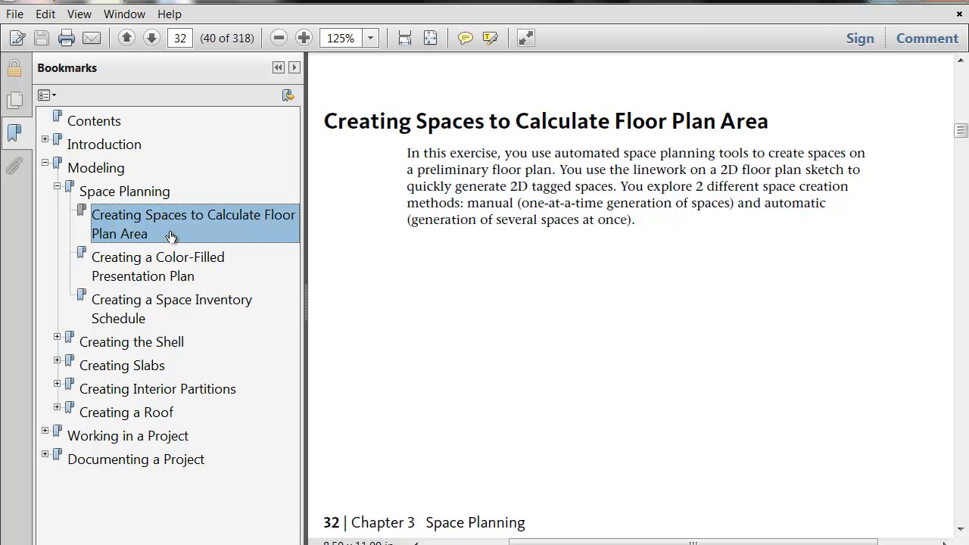
Open the Creating a Color-Filled Presentation Plan exercise and view its plan of redefined spaces by room type
{"action": "left_click", "coordinate": [215, 276]}
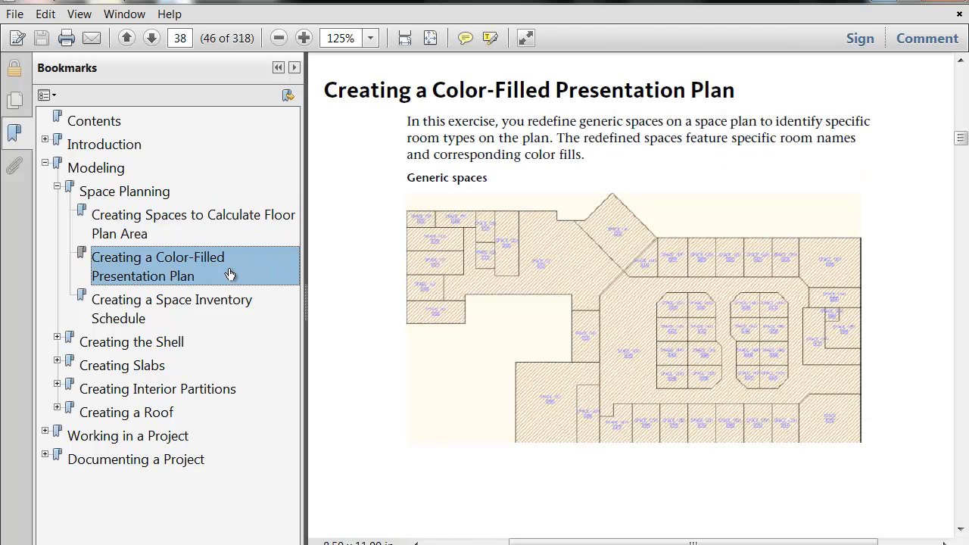
{"action": "scroll", "coordinate": [662, 375], "scroll_direction": "down", "scroll_amount": 6}
{"action": "scroll", "coordinate": [706, 443], "scroll_direction": "down", "scroll_amount": 10}
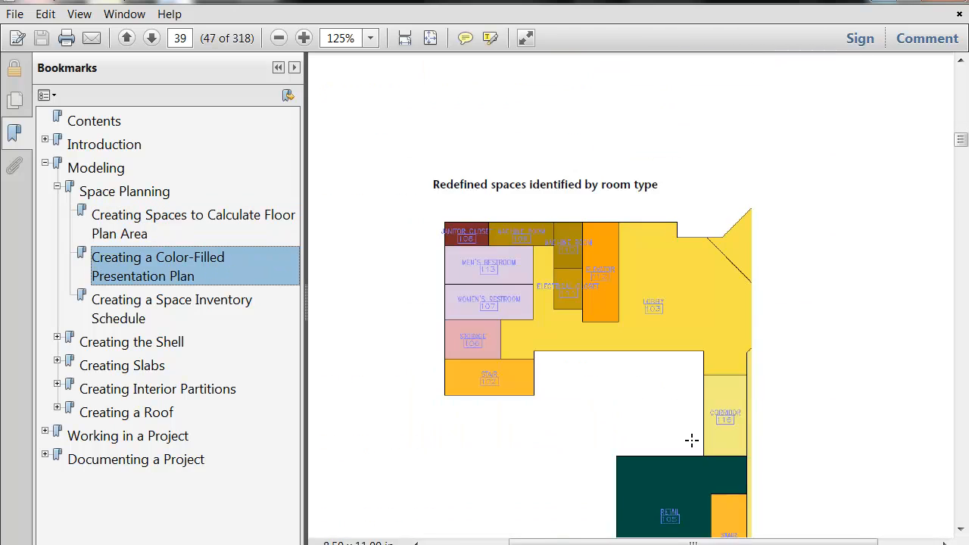
Compare the opening pages and plan figures of the three Space Planning exercises, ending with Creating a Space Inventory Schedule
{"action": "scroll", "coordinate": [691, 440], "scroll_direction": "up", "scroll_amount": 1}
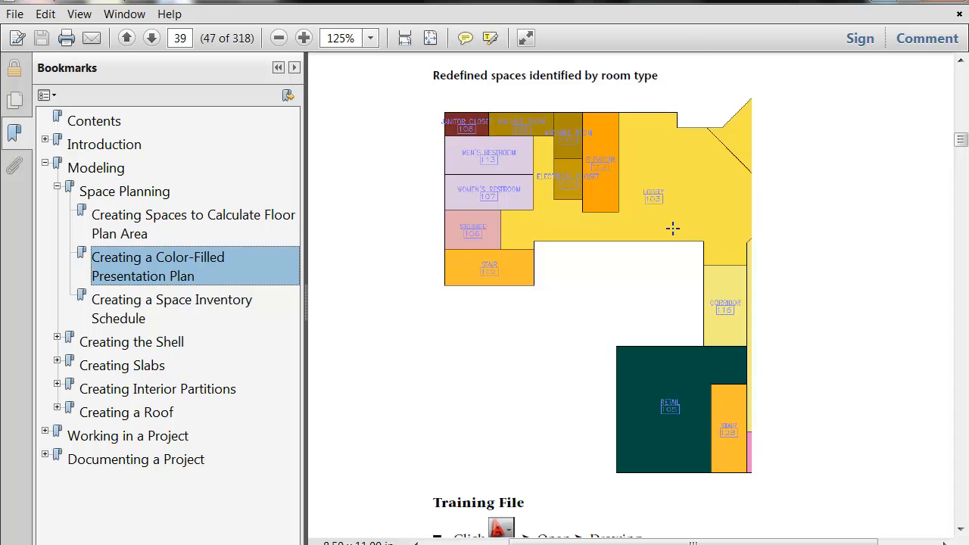
{"action": "left_click", "coordinate": [129, 217]}
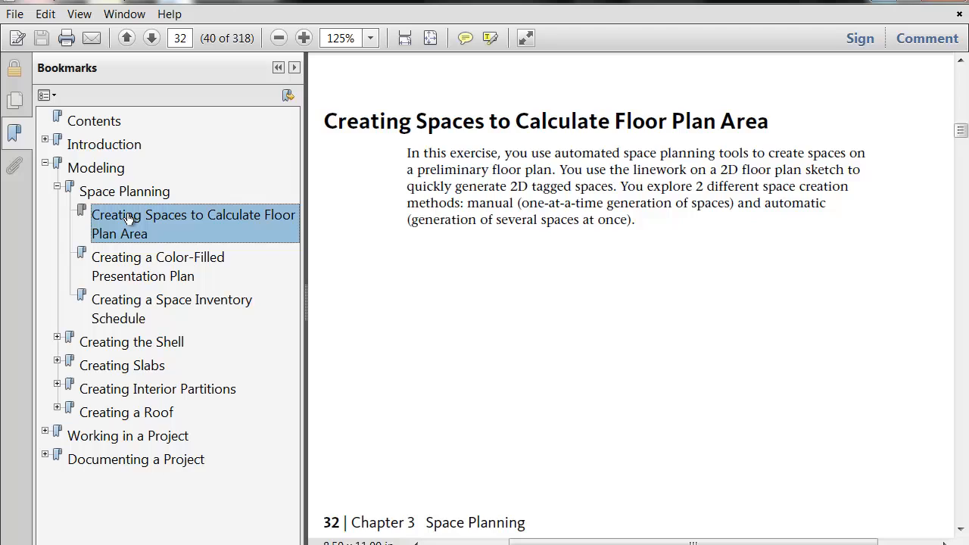
{"action": "left_click", "coordinate": [132, 259]}
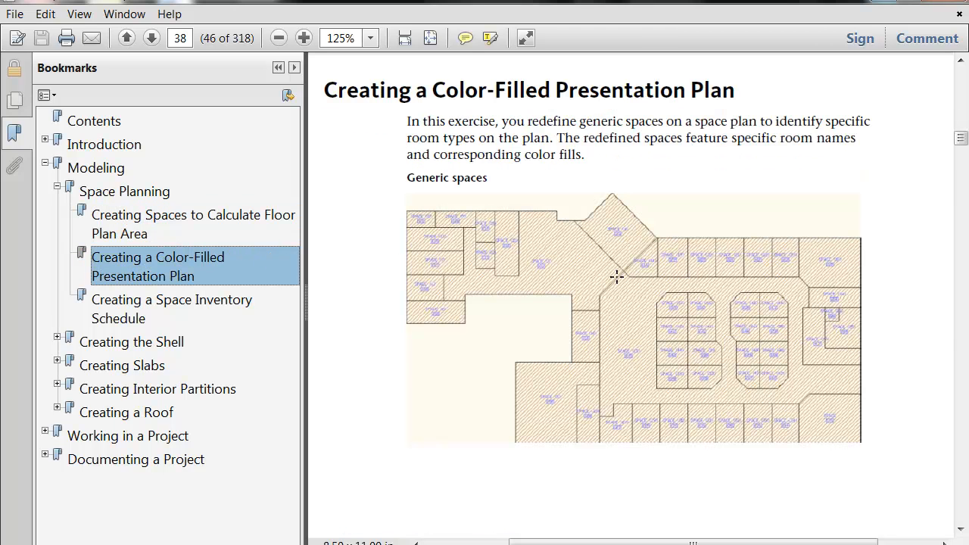
{"action": "scroll", "coordinate": [629, 318], "scroll_direction": "down", "scroll_amount": 15}
{"action": "scroll", "coordinate": [628, 387], "scroll_direction": "down", "scroll_amount": 8}
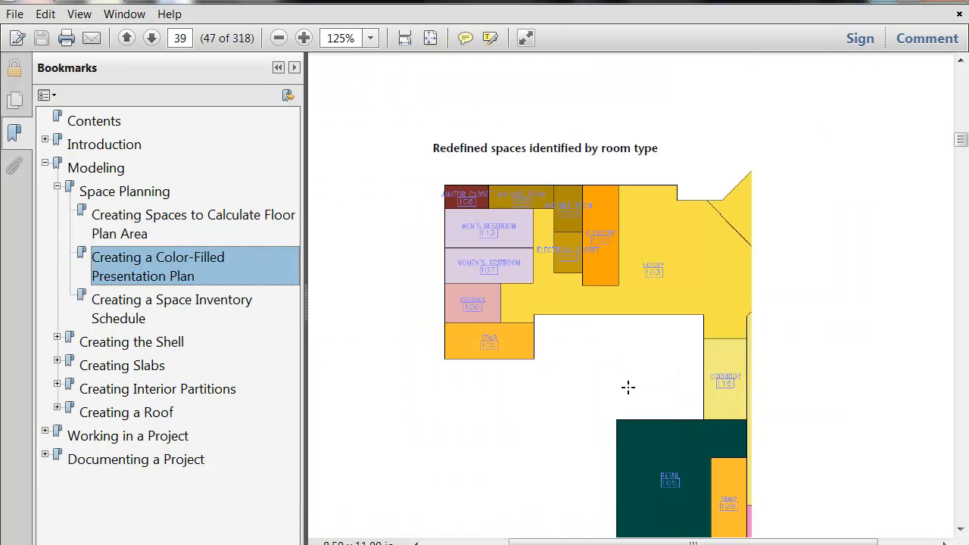
{"action": "left_click", "coordinate": [156, 315]}
{"action": "scroll", "coordinate": [627, 326], "scroll_direction": "down", "scroll_amount": 10}
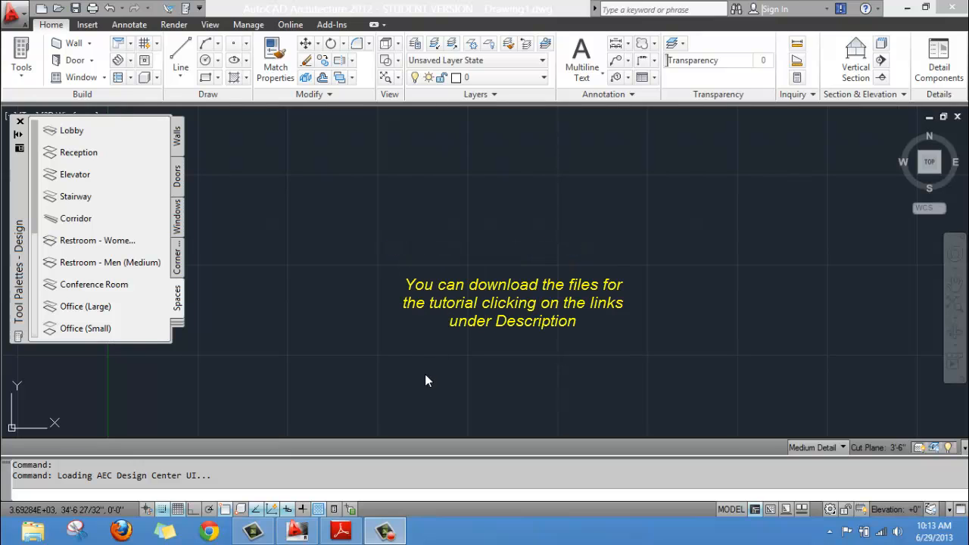
Switch to Adobe Reader, examine the floor plan linework and generated spaces figures in aca_imperial_tutorial.pdf, and return to AutoCAD Architecture
{"action": "mouse_move", "coordinate": [341, 534]}
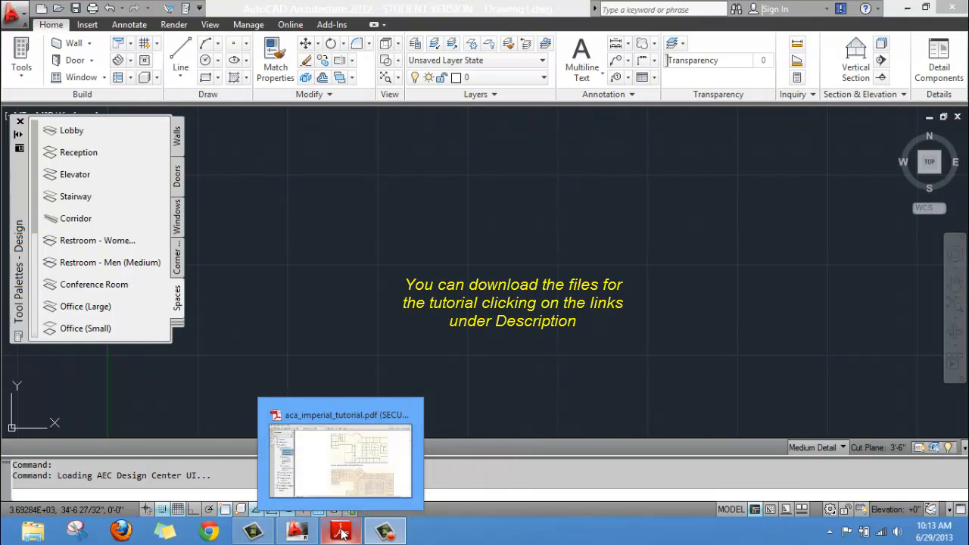
{"action": "left_click", "coordinate": [341, 534]}
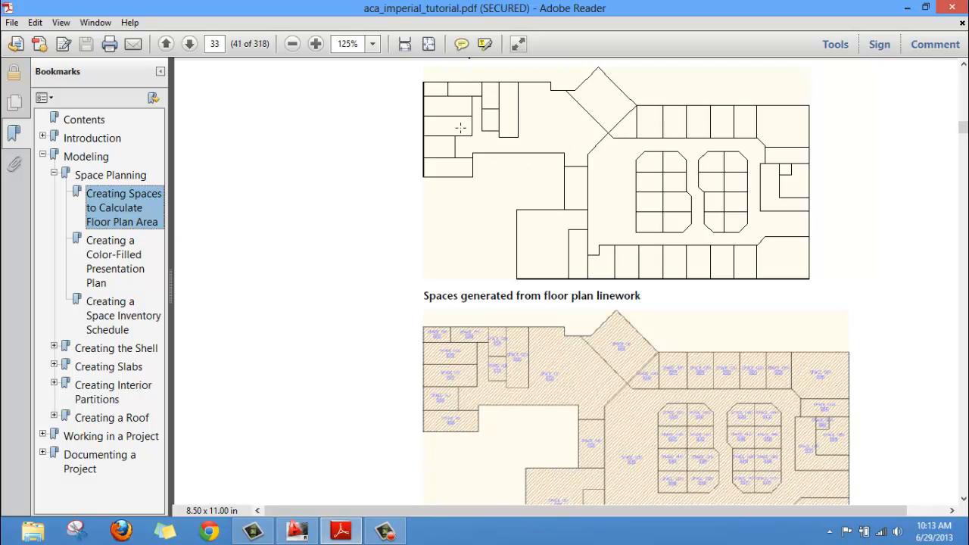
{"action": "scroll", "coordinate": [642, 159], "scroll_direction": "down", "scroll_amount": 3}
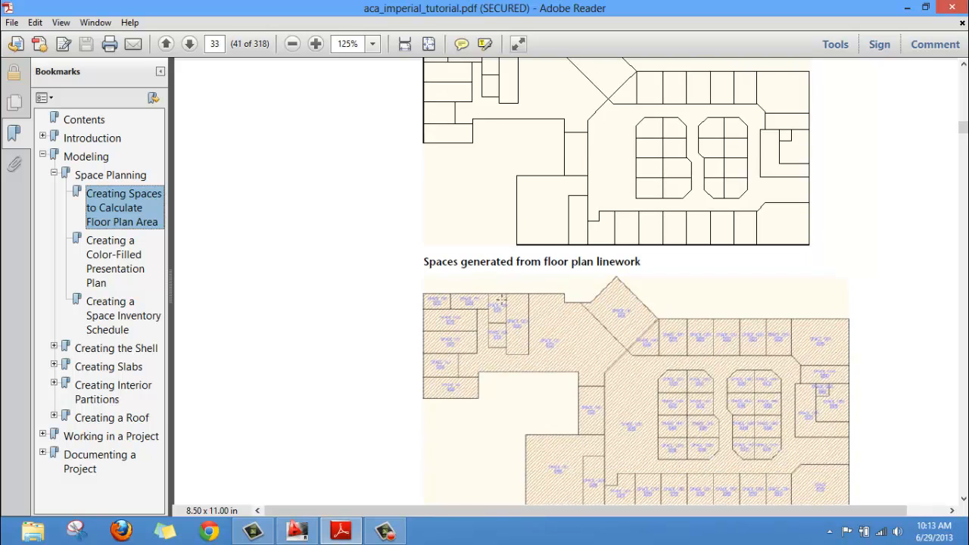
{"action": "scroll", "coordinate": [542, 381], "scroll_direction": "down", "scroll_amount": 3}
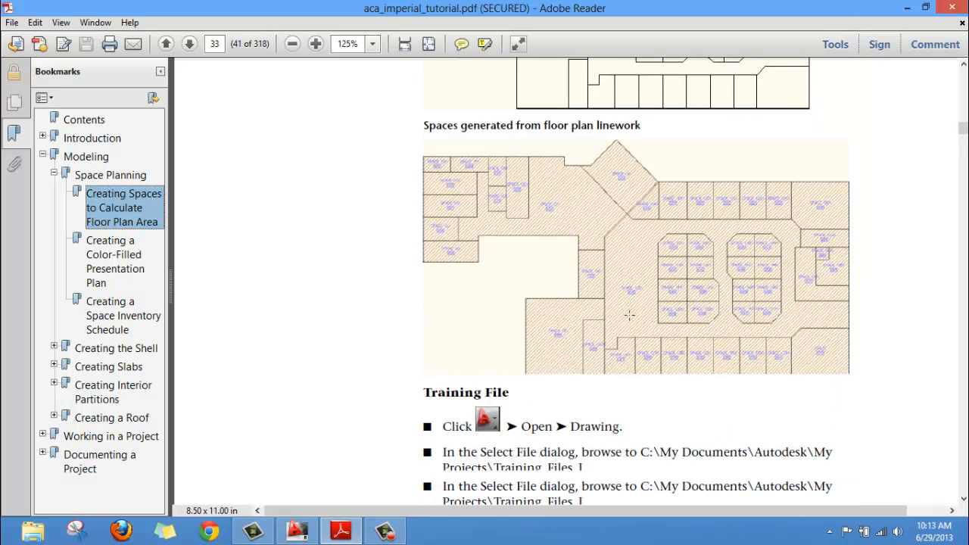
{"action": "left_click", "coordinate": [906, 9]}
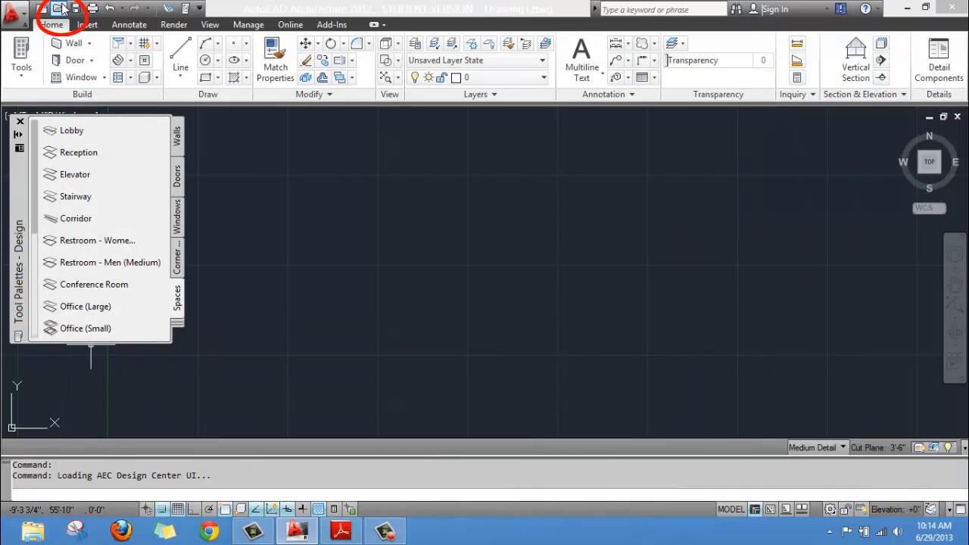
Open the drawing ACA_SP_01_Create_Spaces_i from the ACA tutorials folder on the Desktop, continuing past the non-educational product warning
{"action": "left_click", "coordinate": [61, 9]}
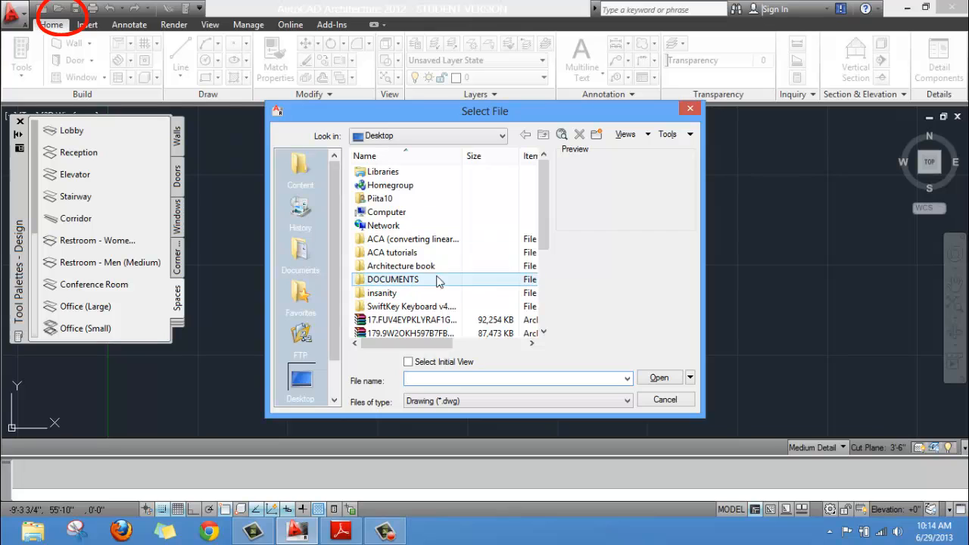
{"action": "double_click", "coordinate": [424, 254]}
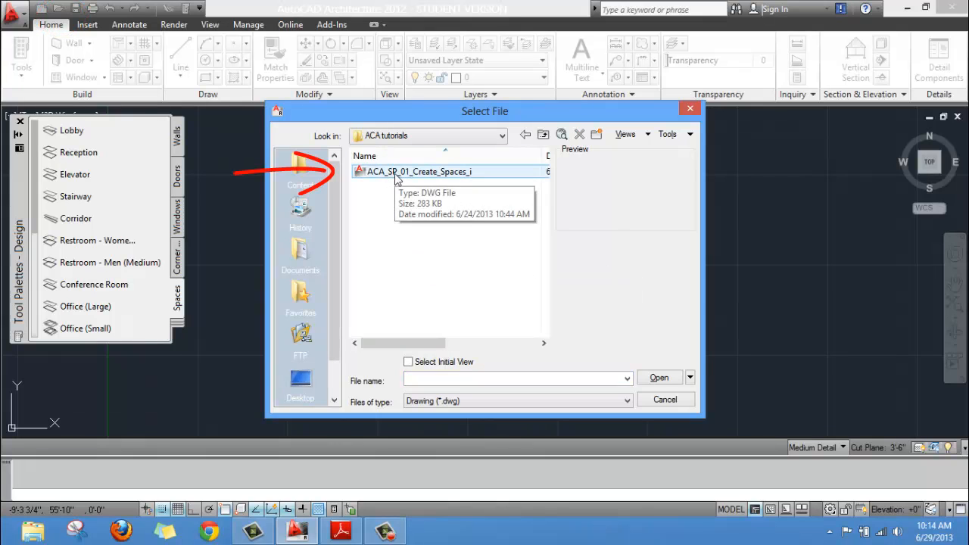
{"action": "left_click", "coordinate": [440, 176]}
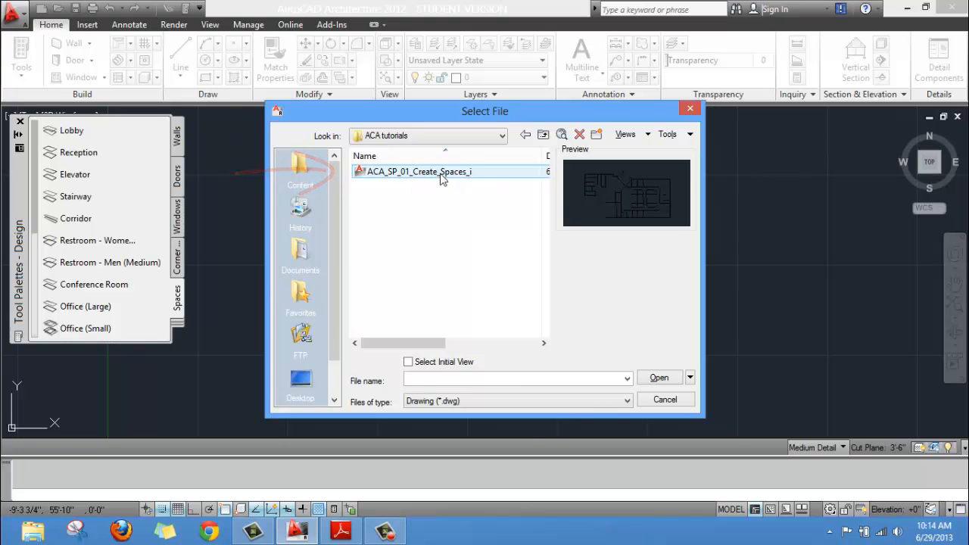
{"action": "left_click", "coordinate": [659, 379]}
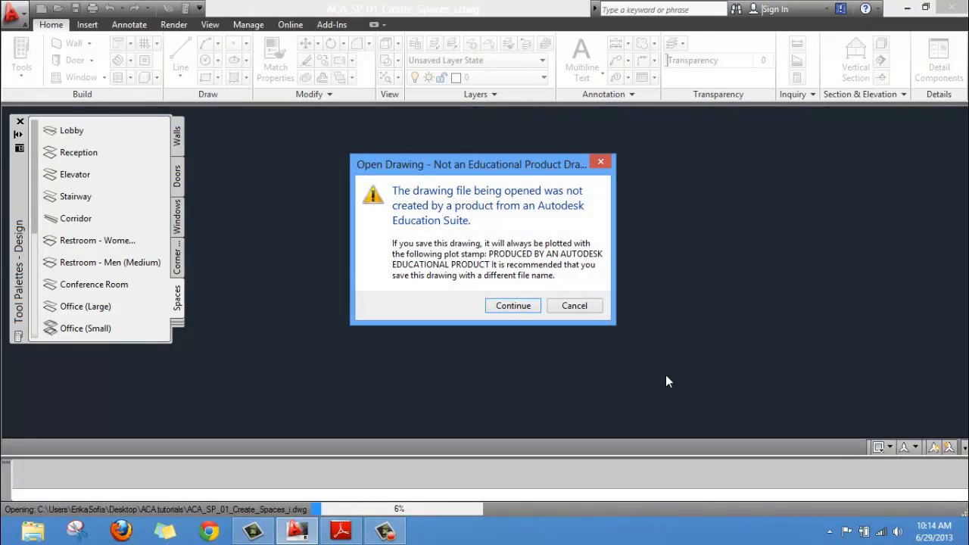
{"action": "left_click", "coordinate": [520, 307]}
{"action": "left_click", "coordinate": [595, 288]}
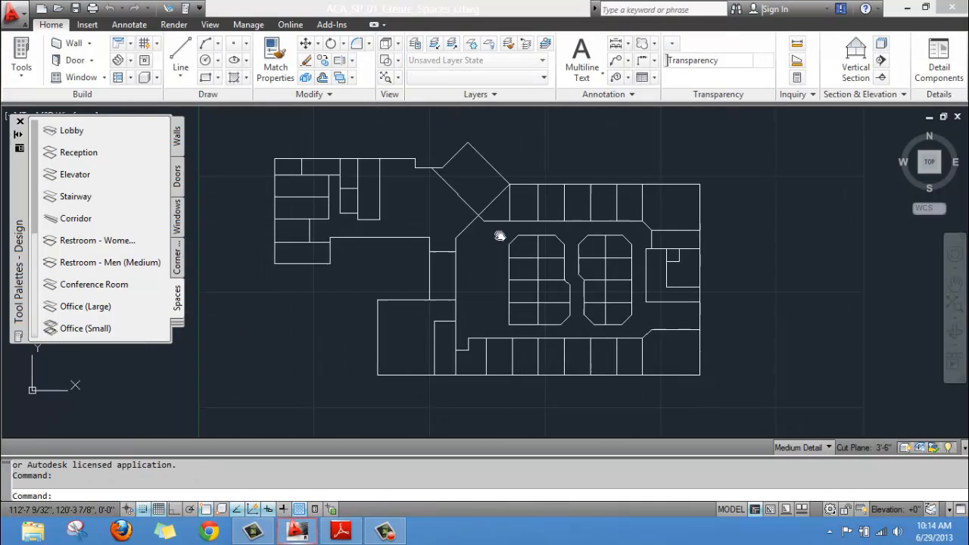
{"action": "scroll", "coordinate": [492, 235], "scroll_direction": "down", "scroll_amount": 2}
{"action": "scroll", "coordinate": [504, 291], "scroll_direction": "up", "scroll_amount": 1}
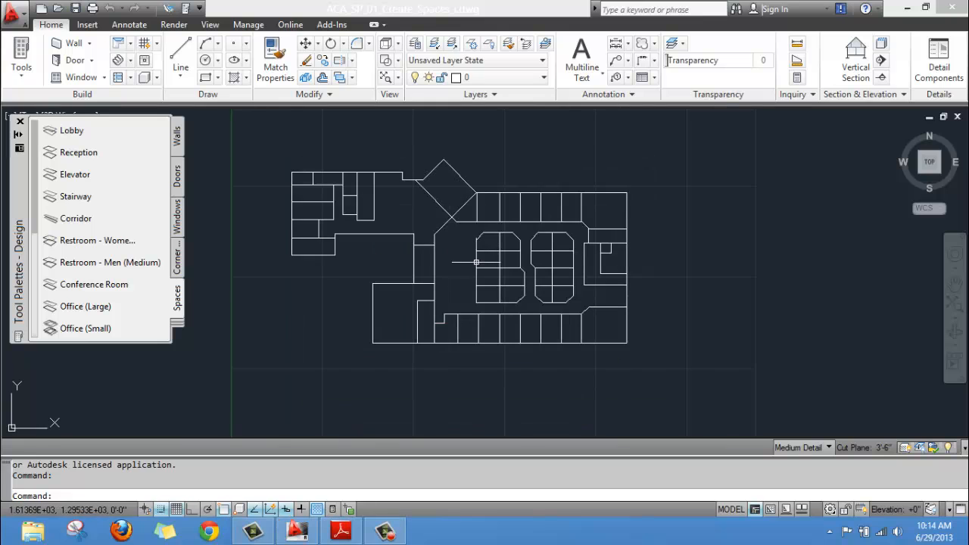
Close and reopen the tool palettes twice, first using Tools and again using the TOOLPALETTES command
{"action": "left_click", "coordinate": [20, 122]}
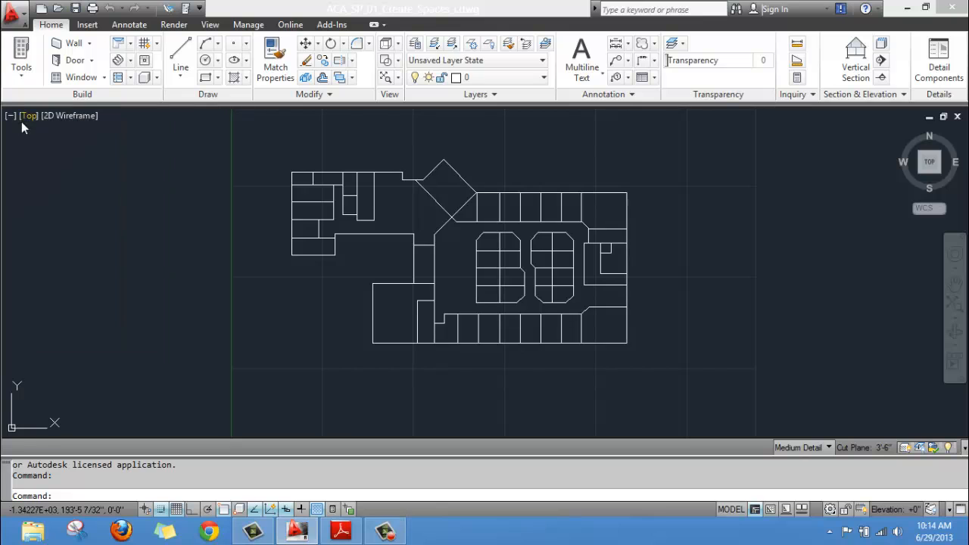
{"action": "left_click", "coordinate": [22, 53]}
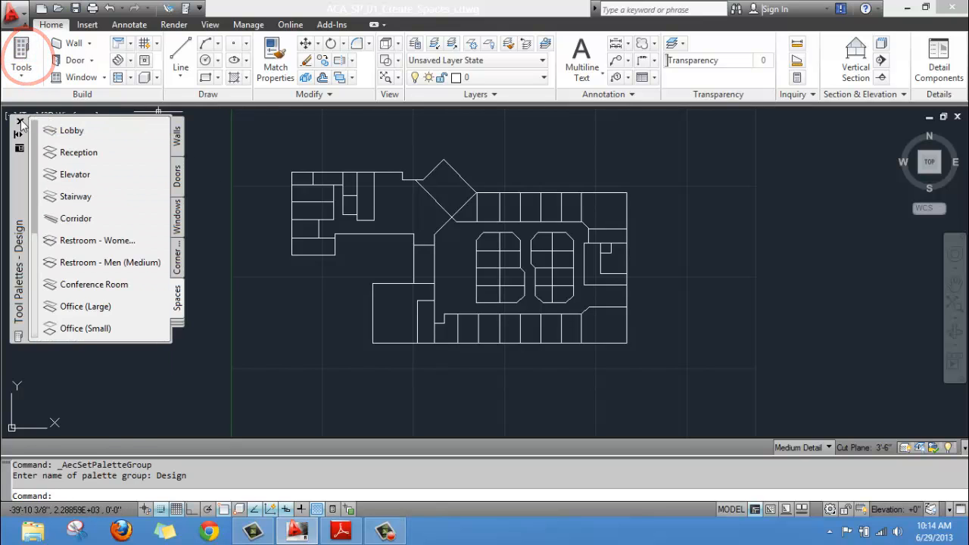
{"action": "left_click", "coordinate": [22, 53]}
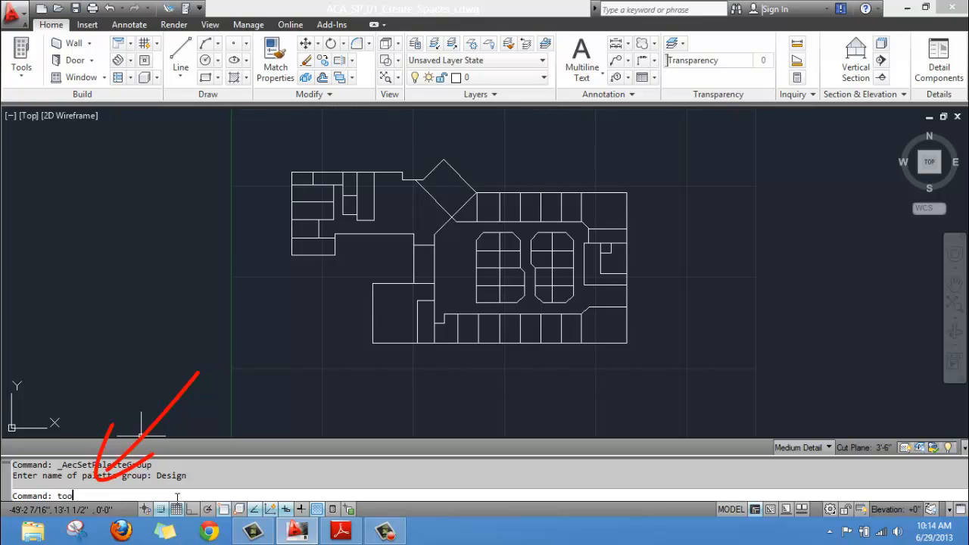
{"action": "type", "text": "lpa"}
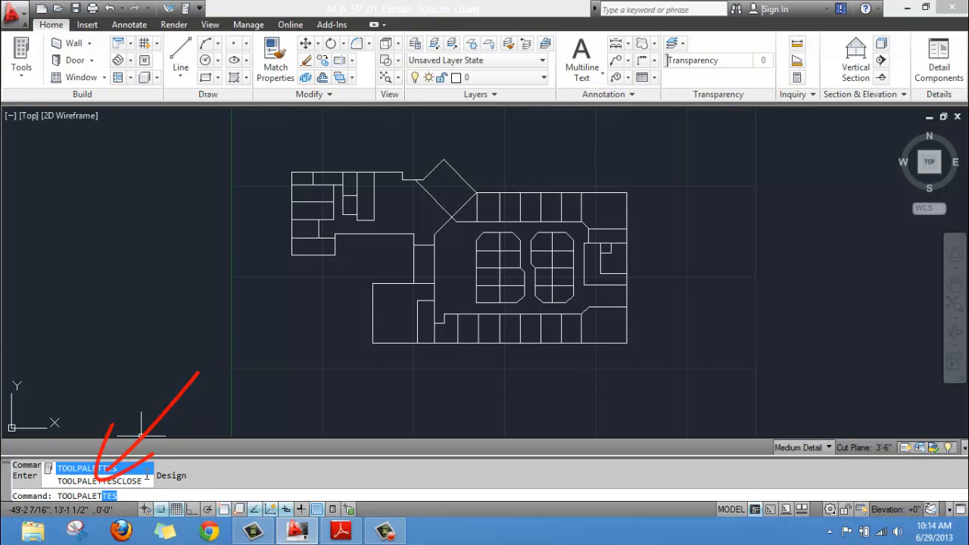
{"action": "key", "text": "Return"}
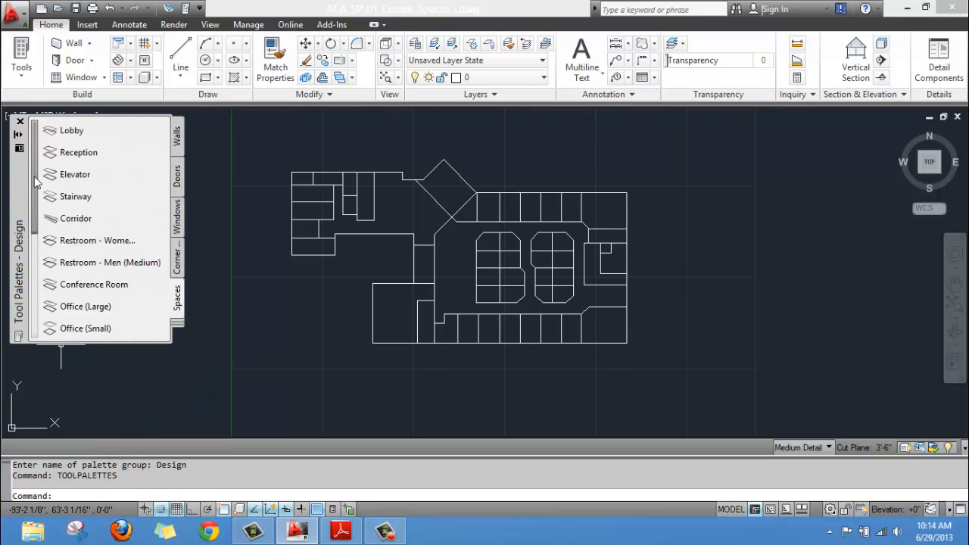
Set the tool palettes to the Design group and bring its Design palette to the front
{"action": "left_click", "coordinate": [18, 337]}
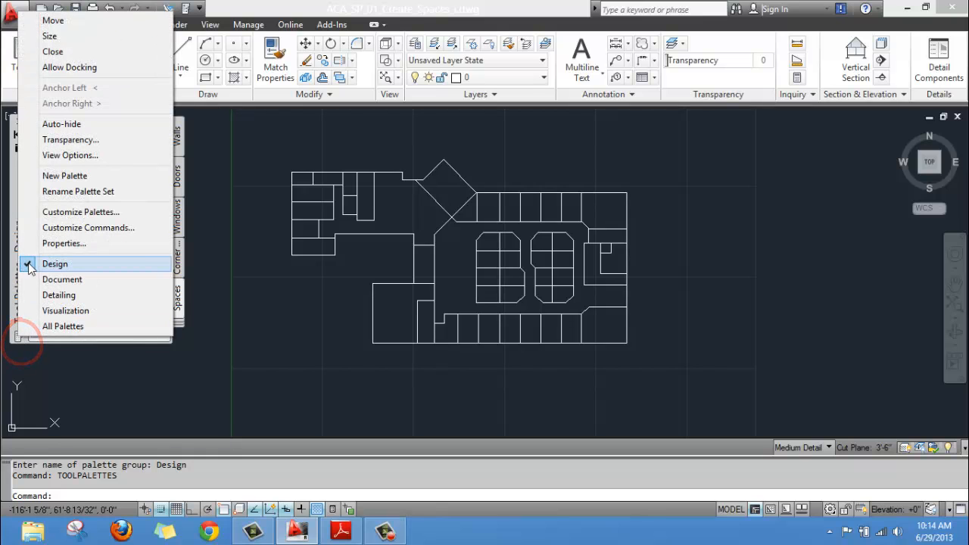
{"action": "left_click", "coordinate": [64, 270]}
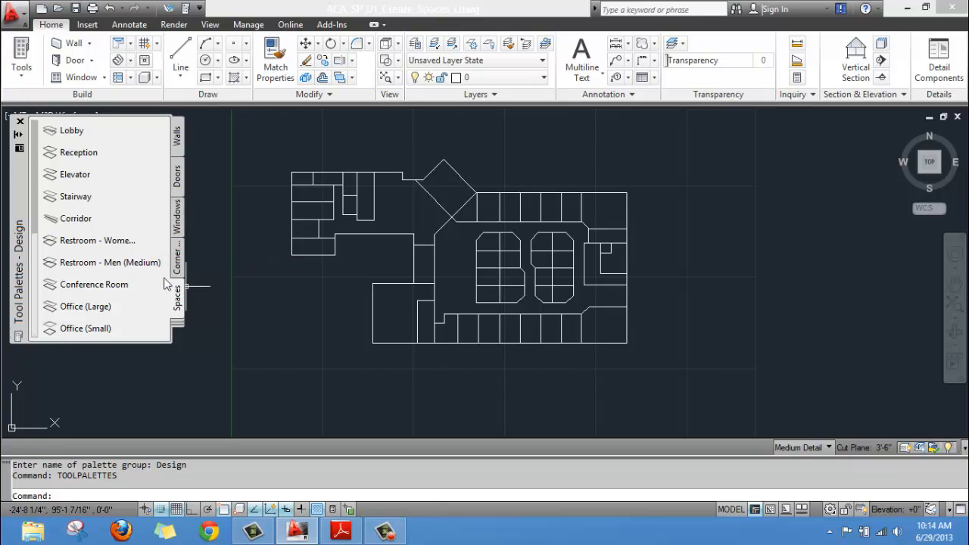
{"action": "left_click", "coordinate": [180, 323]}
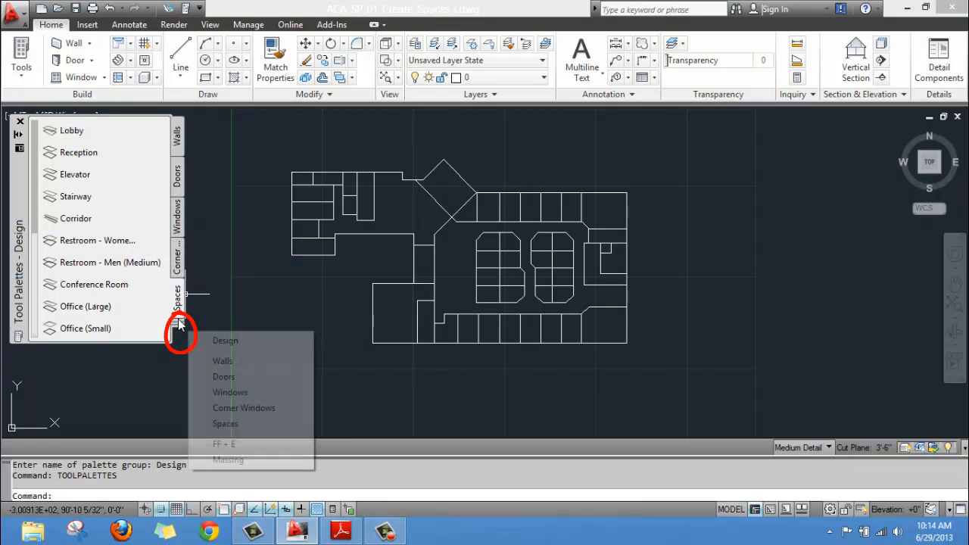
{"action": "left_click", "coordinate": [221, 343]}
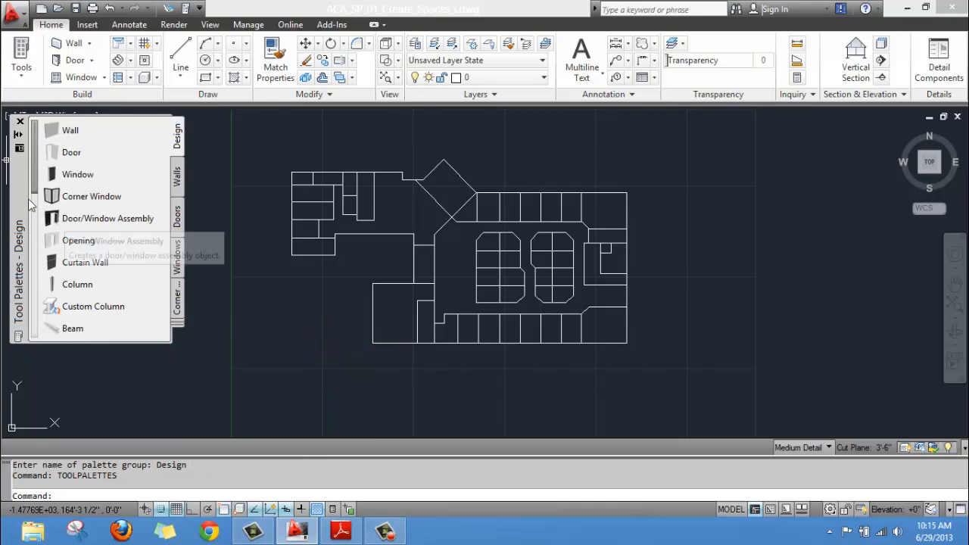
Start the Space tool from the Design palette and move the Properties palette closer to the middle of the drawing area
{"action": "left_click_drag", "start_coordinate": [34, 193], "coordinate": [50, 285]}
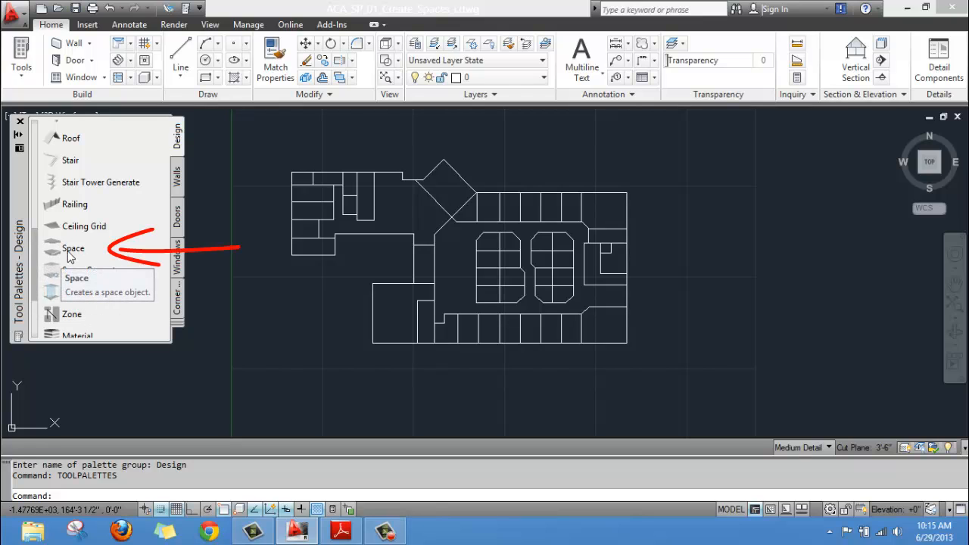
{"action": "left_click", "coordinate": [67, 250]}
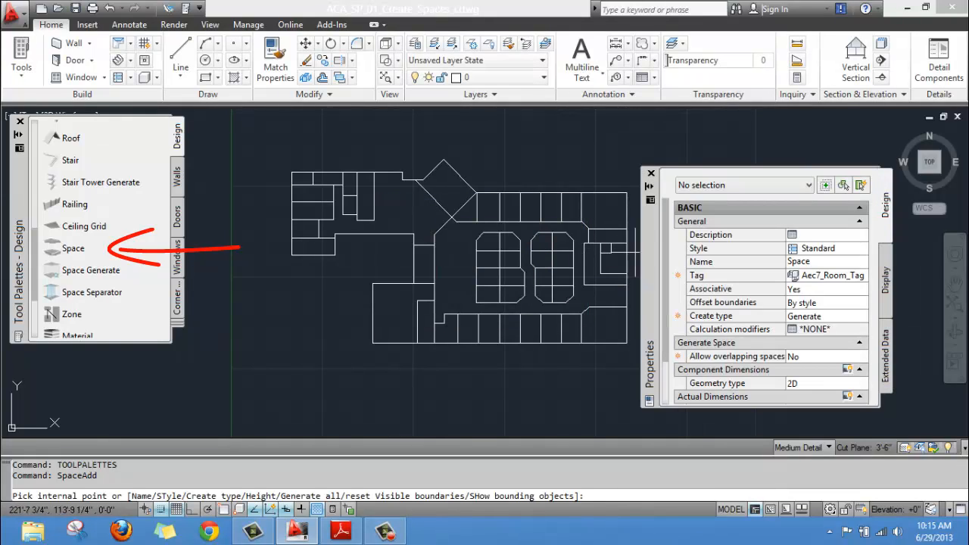
{"action": "left_click_drag", "start_coordinate": [648, 272], "coordinate": [509, 222]}
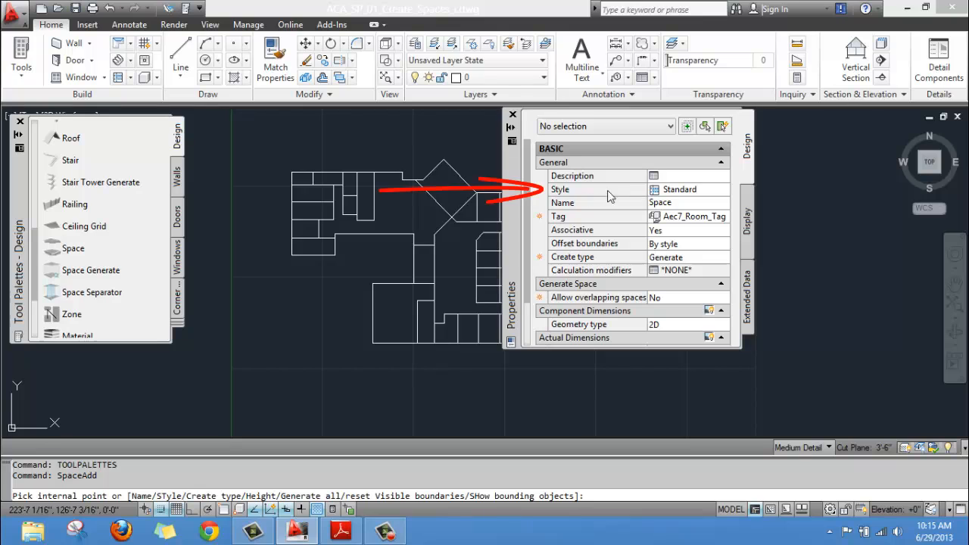
Use the Standard style and the Aec7_Room_Tag tag for the new space
{"action": "left_click", "coordinate": [690, 193]}
{"action": "left_click", "coordinate": [725, 191]}
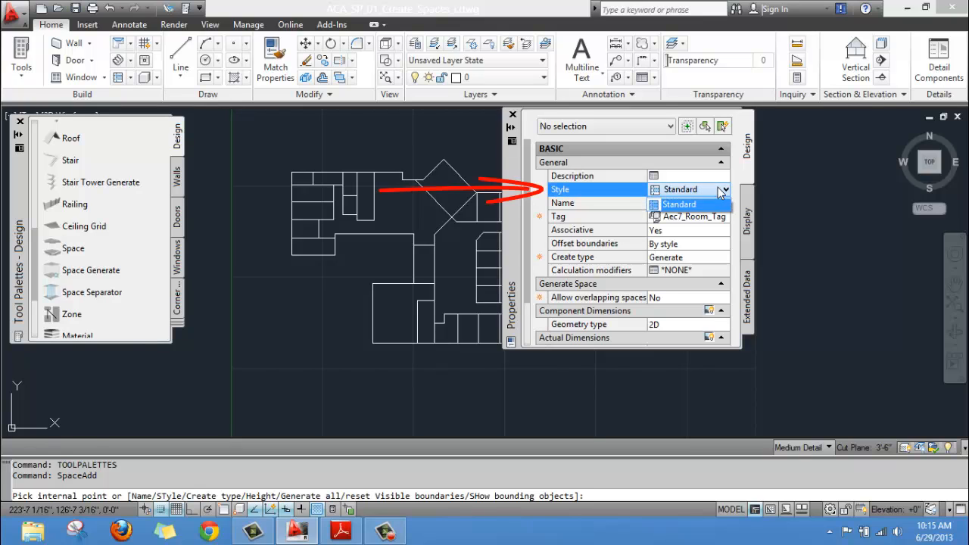
{"action": "left_click", "coordinate": [725, 191]}
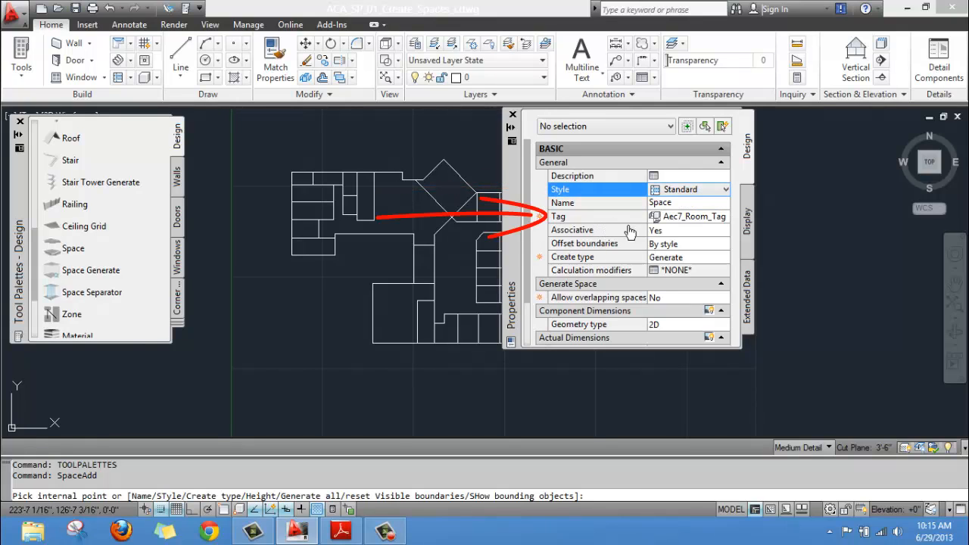
{"action": "left_click", "coordinate": [715, 219]}
{"action": "left_click", "coordinate": [726, 218]}
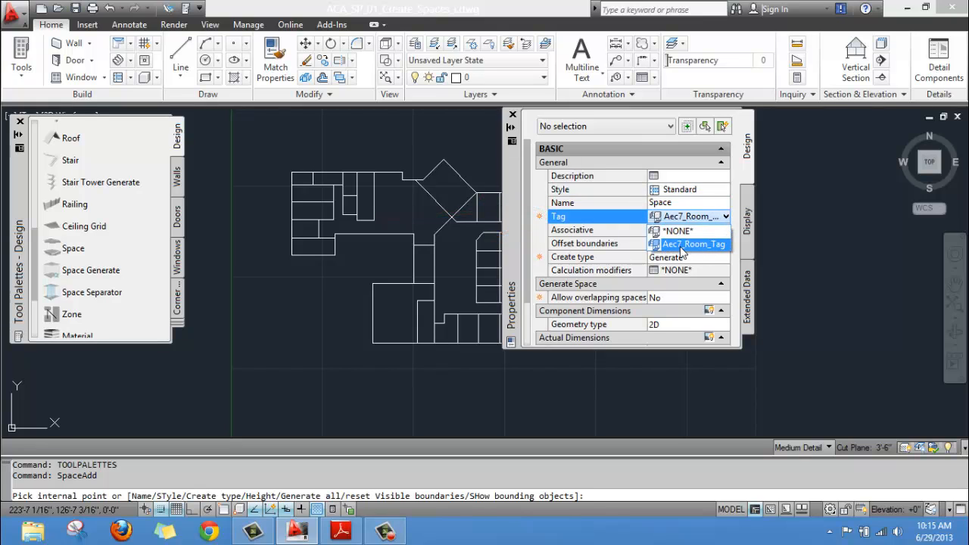
{"action": "left_click", "coordinate": [716, 244]}
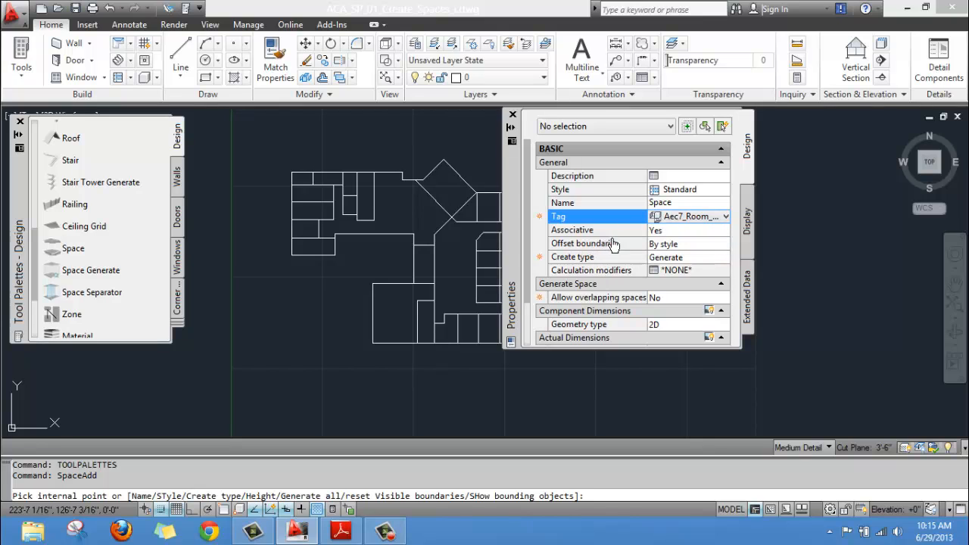
Make the new space non-associative by setting Associative to No, and use Generate as its create type
{"action": "left_click", "coordinate": [656, 234]}
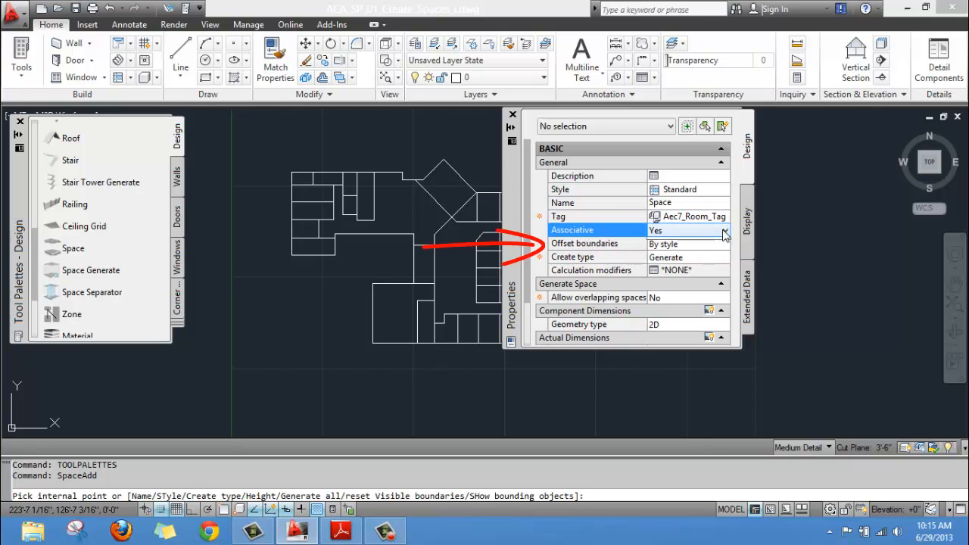
{"action": "left_click", "coordinate": [724, 232]}
{"action": "left_click", "coordinate": [687, 256]}
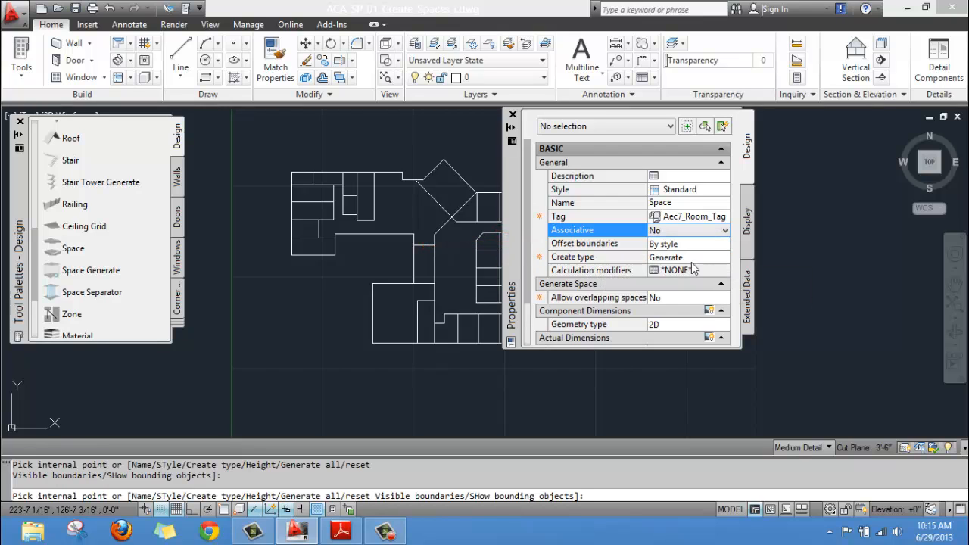
{"action": "left_click", "coordinate": [604, 259]}
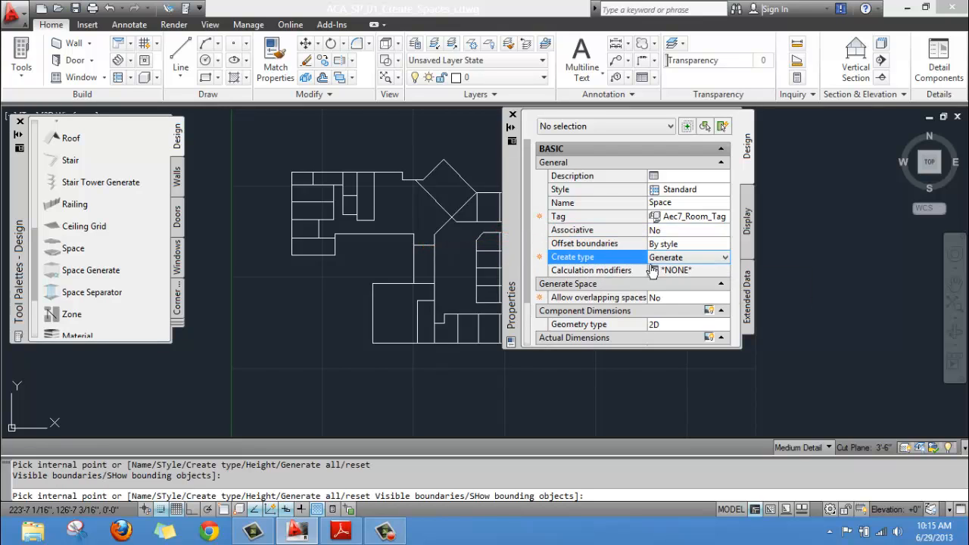
{"action": "left_click", "coordinate": [708, 259]}
{"action": "left_click", "coordinate": [689, 304]}
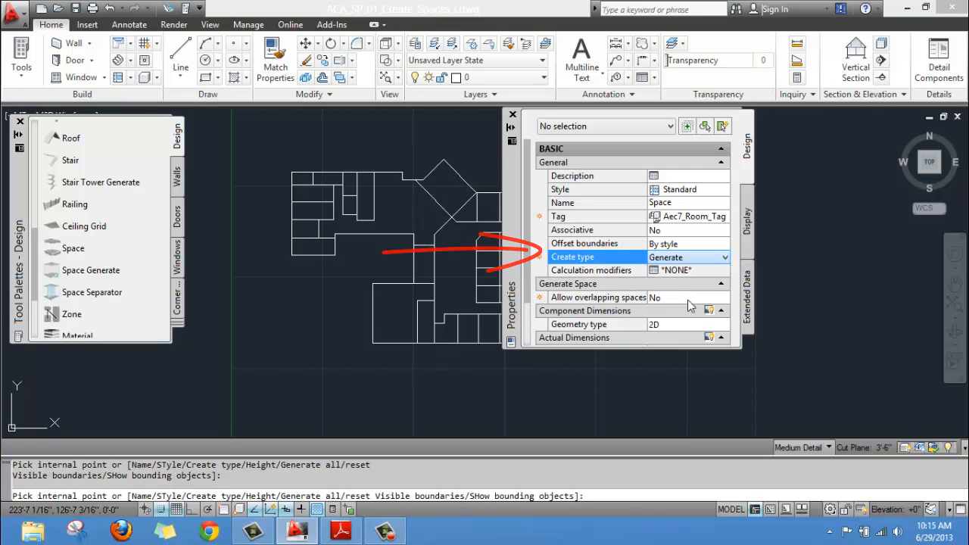
Keep overlapping spaces disallowed and set the space's geometry type to 2D
{"action": "left_click", "coordinate": [617, 298]}
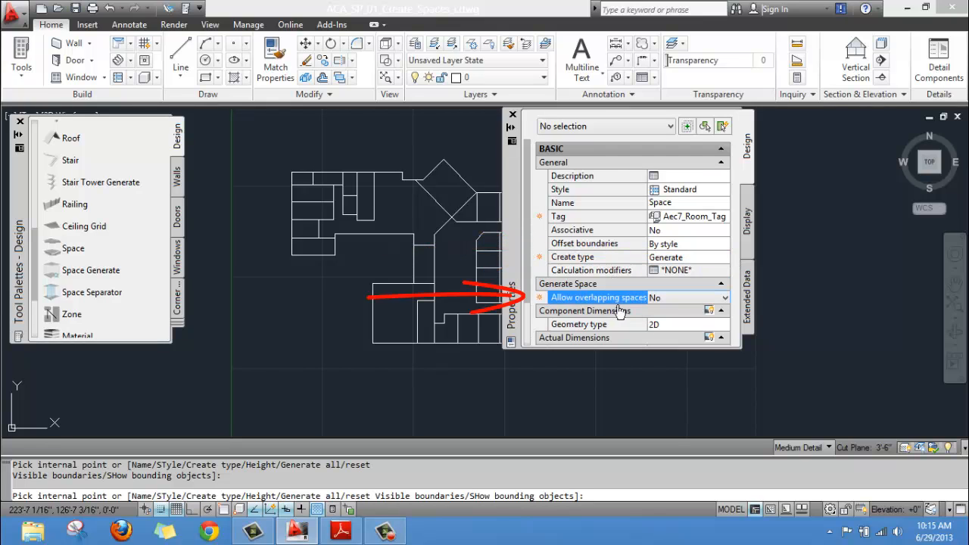
{"action": "left_click", "coordinate": [728, 297]}
{"action": "left_click", "coordinate": [728, 298]}
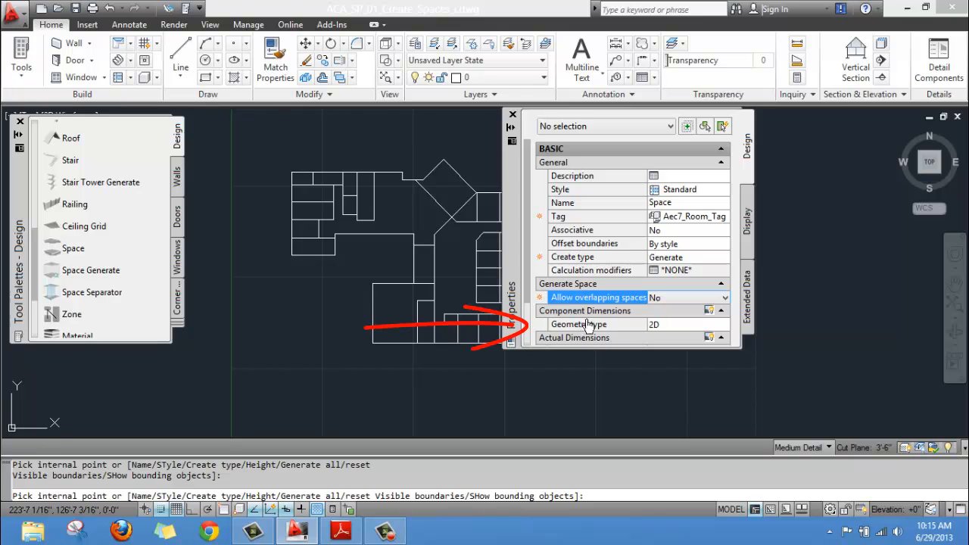
{"action": "left_click", "coordinate": [705, 327]}
{"action": "left_click", "coordinate": [726, 325]}
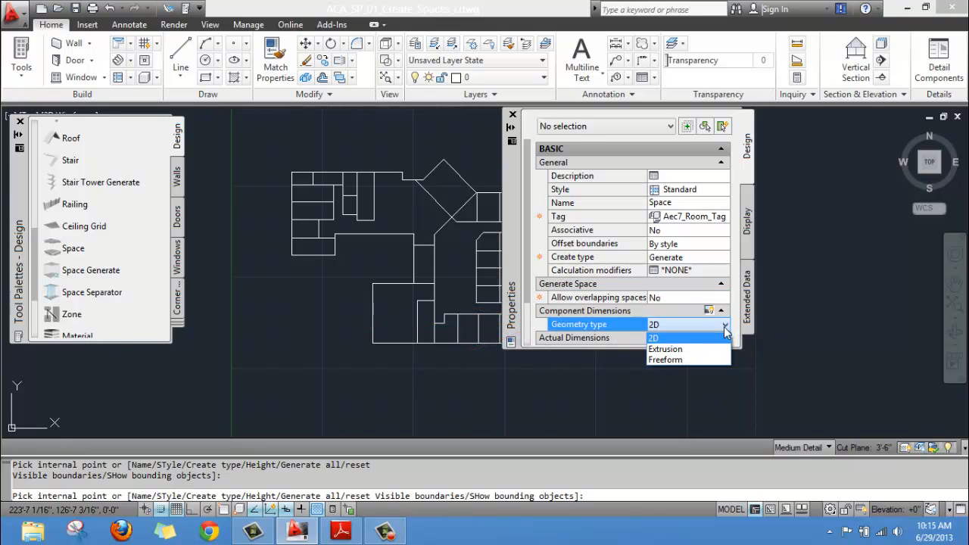
{"action": "left_click", "coordinate": [668, 340]}
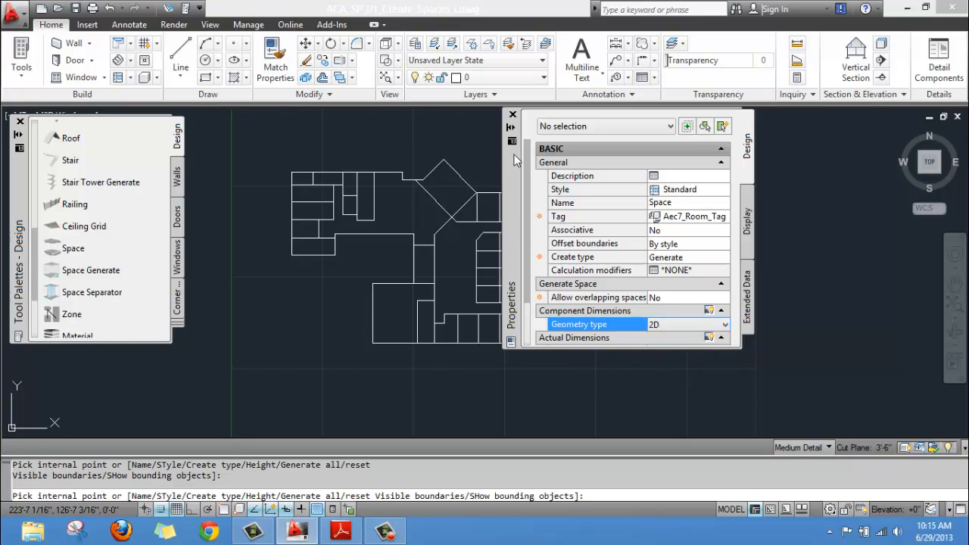
Move the Properties palette clear of the floor plan and generate a space in the plan's lower-right corner room
{"action": "left_click_drag", "start_coordinate": [515, 224], "coordinate": [688, 236]}
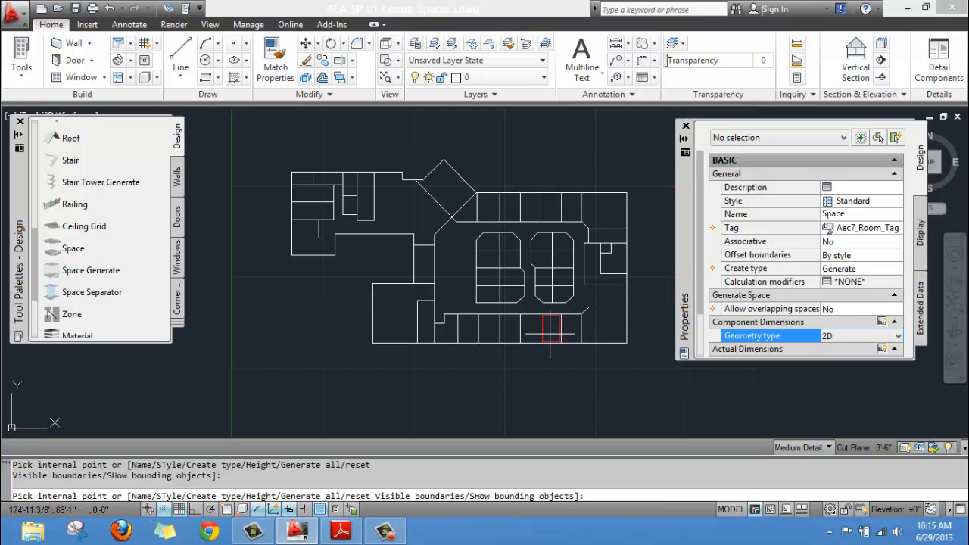
{"action": "scroll", "coordinate": [533, 333], "scroll_direction": "up", "scroll_amount": 3}
{"action": "scroll", "coordinate": [533, 334], "scroll_direction": "up", "scroll_amount": 2}
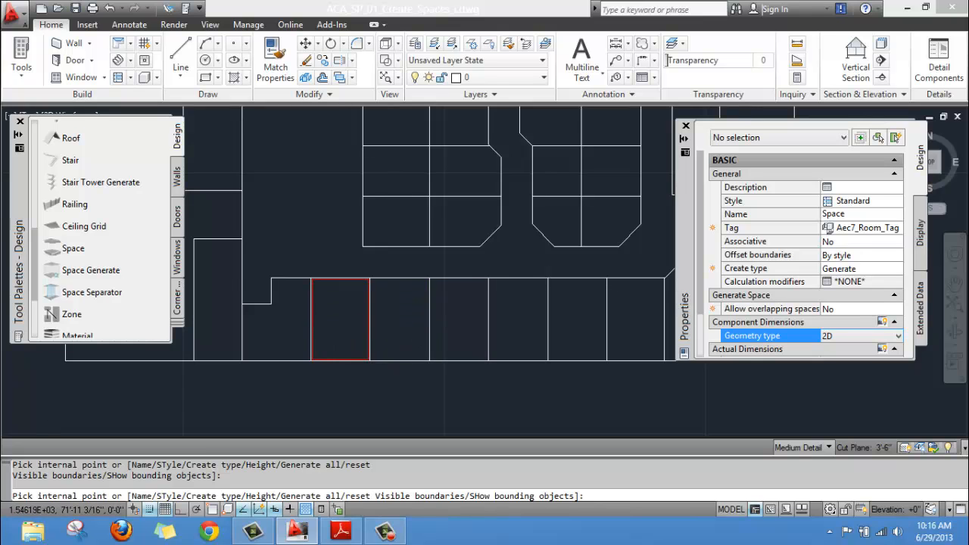
{"action": "scroll", "coordinate": [373, 256], "scroll_direction": "down", "scroll_amount": 2}
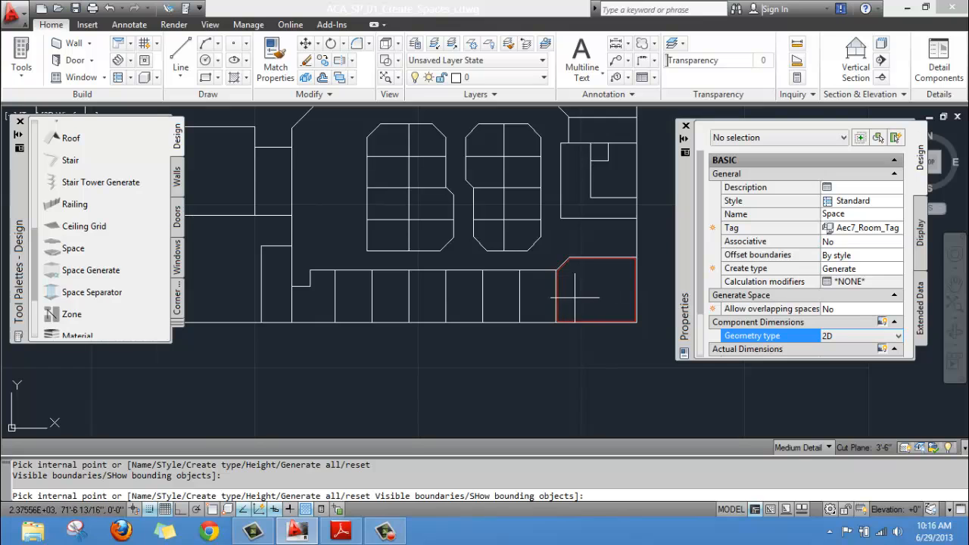
{"action": "middle_click_drag", "start_coordinate": [348, 302], "coordinate": [237, 337]}
{"action": "middle_click_drag", "start_coordinate": [505, 329], "coordinate": [536, 362]}
{"action": "scroll", "coordinate": [586, 309], "scroll_direction": "up", "scroll_amount": 2}
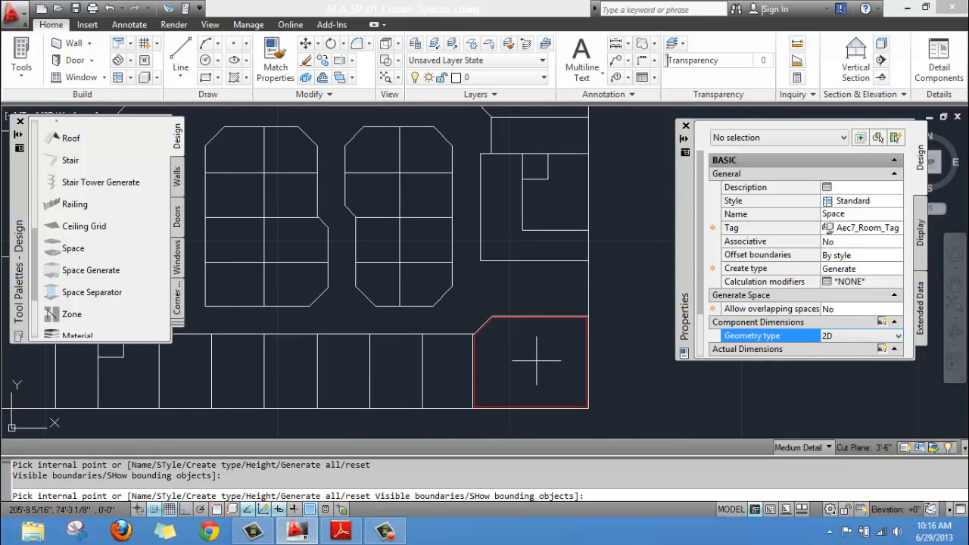
{"action": "left_click", "coordinate": [536, 362]}
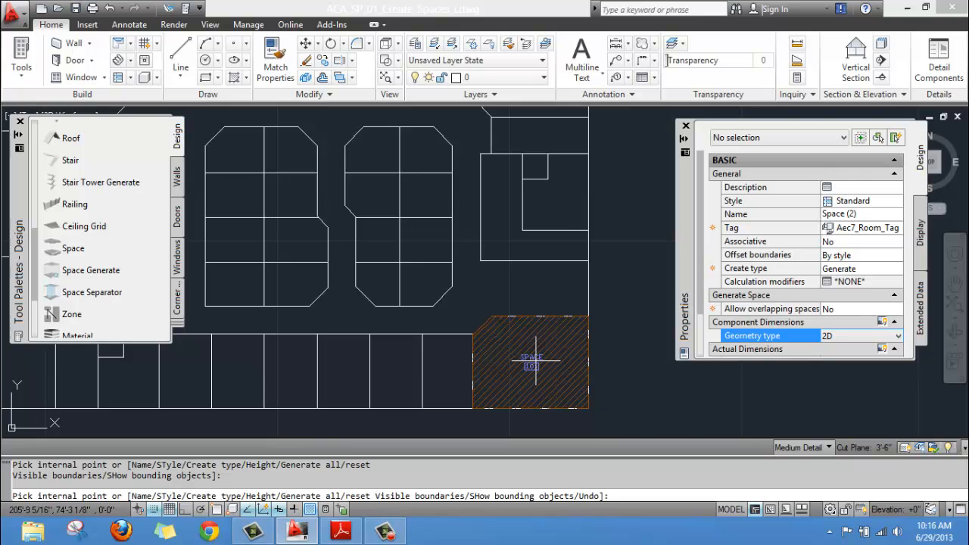
Generate a space in the left-hand room of the second row in the left central room cluster
{"action": "mouse_move", "coordinate": [531, 378]}
{"action": "middle_mouse_down"}
{"action": "mouse_move", "coordinate": [584, 269]}
{"action": "mouse_move", "coordinate": [564, 278]}
{"action": "middle_mouse_up"}
{"action": "scroll", "coordinate": [573, 276], "scroll_direction": "up", "scroll_amount": 4}
{"action": "left_click_drag", "start_coordinate": [564, 278], "coordinate": [556, 322]}
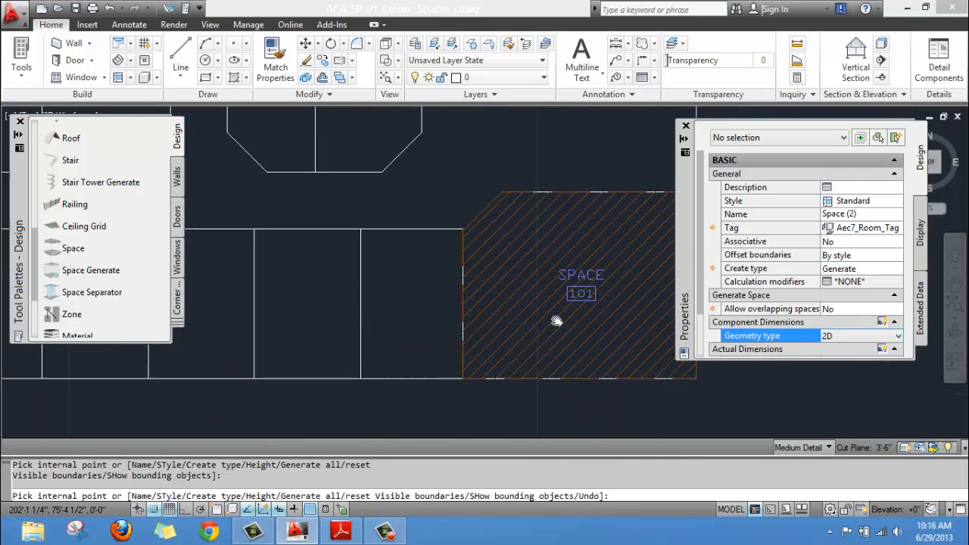
{"action": "middle_click_drag", "start_coordinate": [556, 322], "coordinate": [555, 329]}
{"action": "scroll", "coordinate": [510, 306], "scroll_direction": "down", "scroll_amount": 2}
{"action": "middle_click_drag", "start_coordinate": [481, 315], "coordinate": [648, 254]}
{"action": "scroll", "coordinate": [447, 269], "scroll_direction": "down", "scroll_amount": 2}
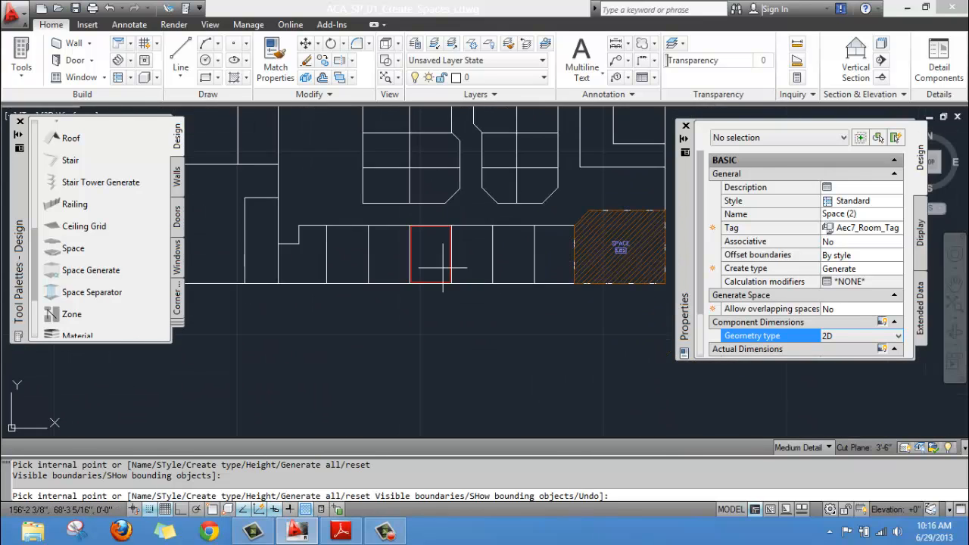
{"action": "middle_click_drag", "start_coordinate": [445, 272], "coordinate": [540, 345]}
{"action": "middle_click_drag", "start_coordinate": [394, 265], "coordinate": [315, 339]}
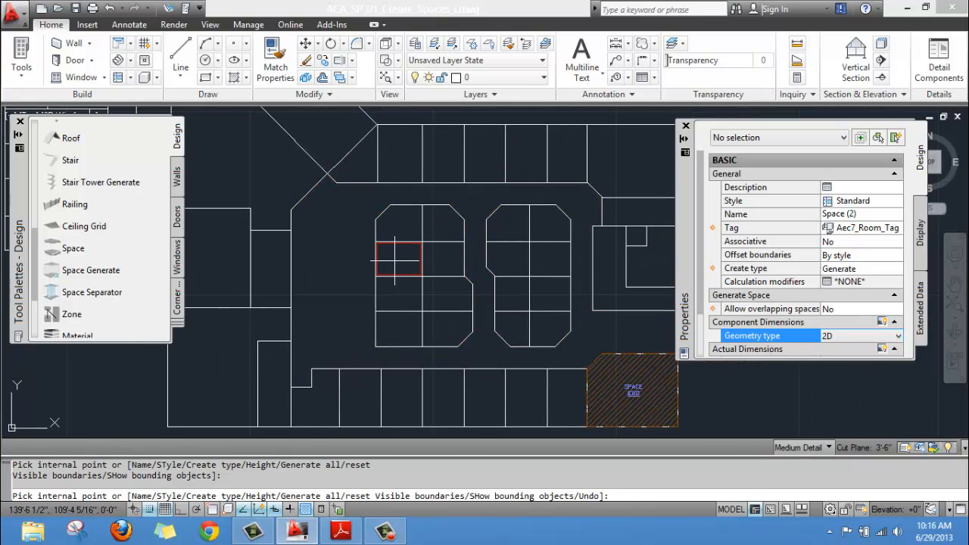
{"action": "scroll", "coordinate": [395, 260], "scroll_direction": "up", "scroll_amount": 5}
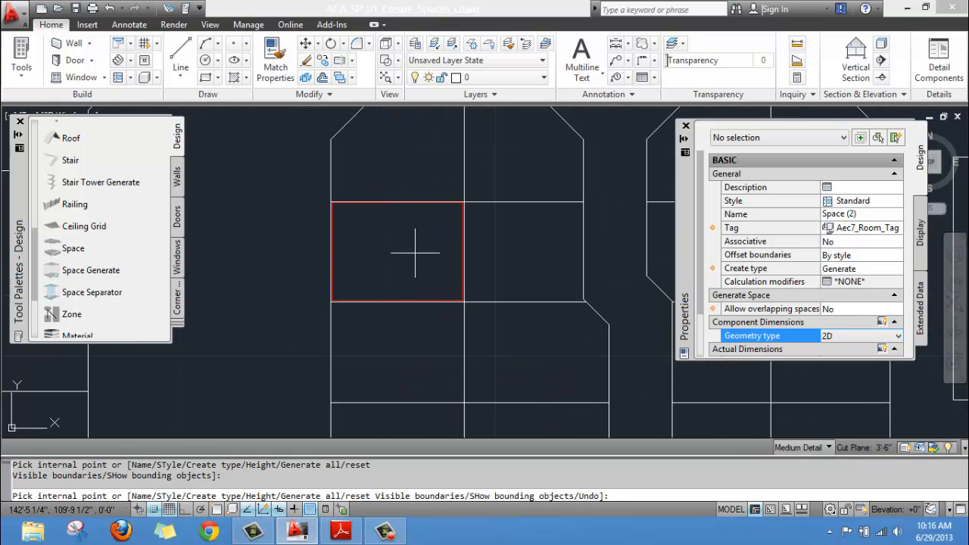
{"action": "left_click", "coordinate": [415, 253]}
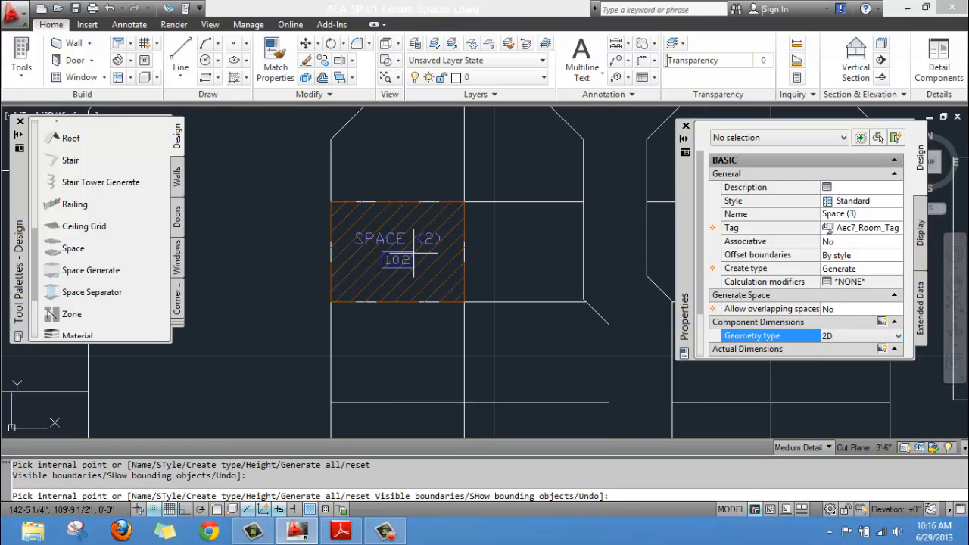
Generate all remaining spaces of the floor plan at once with the Generate all option
{"action": "scroll", "coordinate": [420, 318], "scroll_direction": "down", "scroll_amount": 6}
{"action": "middle_click_drag", "start_coordinate": [426, 342], "coordinate": [408, 248]}
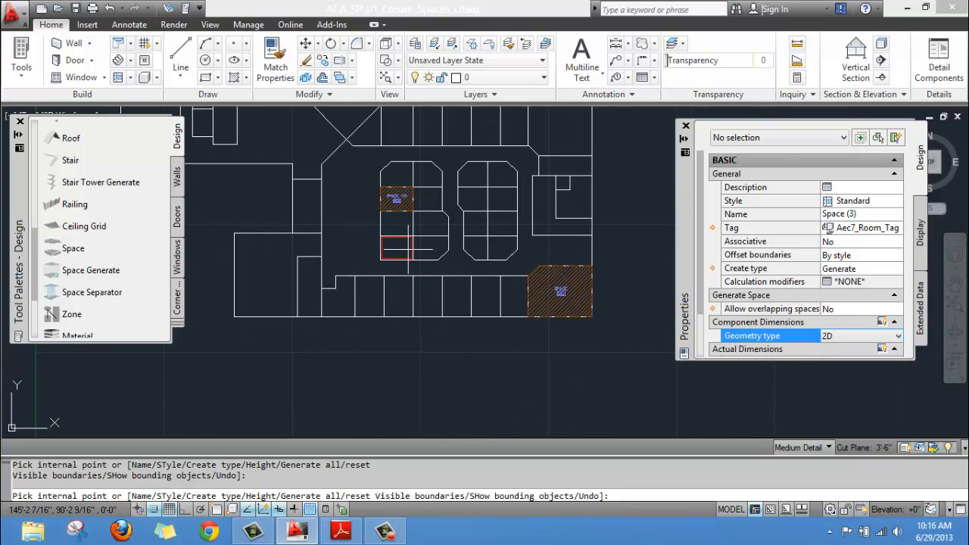
{"action": "scroll", "coordinate": [403, 199], "scroll_direction": "up", "scroll_amount": 8}
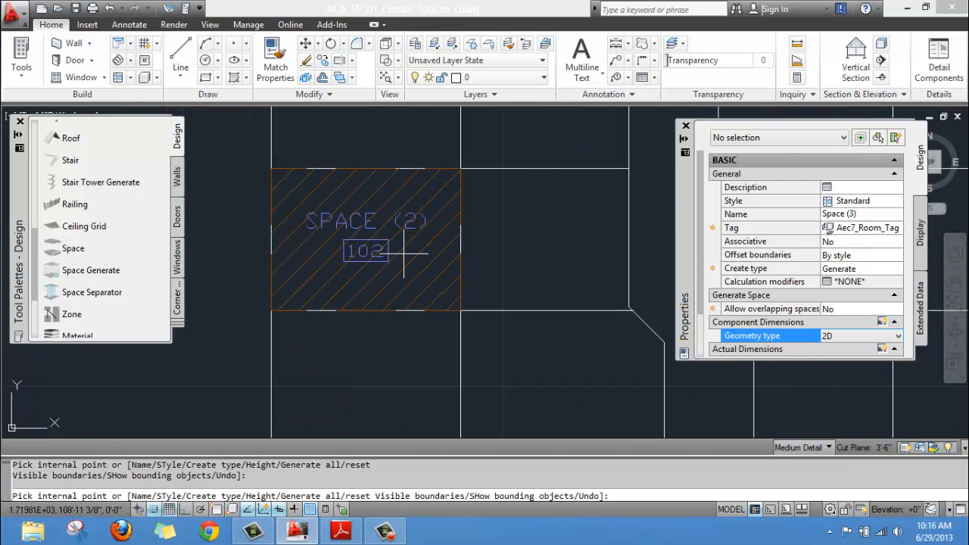
{"action": "scroll", "coordinate": [416, 284], "scroll_direction": "down", "scroll_amount": 8}
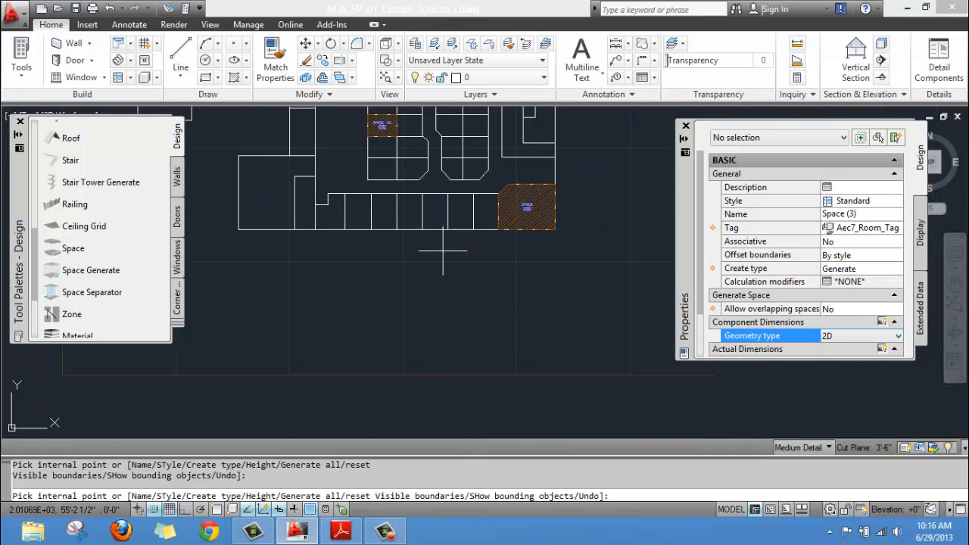
{"action": "middle_click_drag", "start_coordinate": [476, 254], "coordinate": [462, 374]}
{"action": "right_click", "coordinate": [483, 198]}
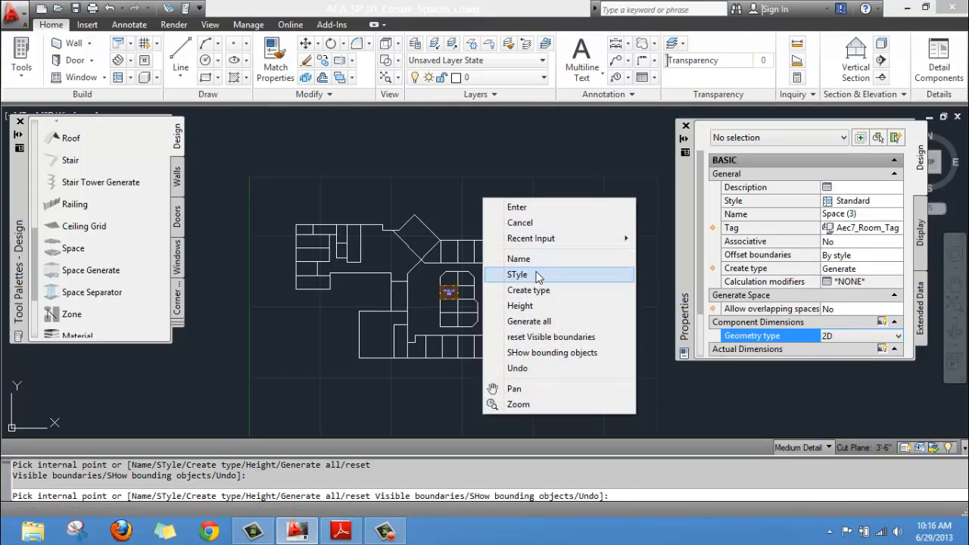
{"action": "left_click", "coordinate": [530, 322]}
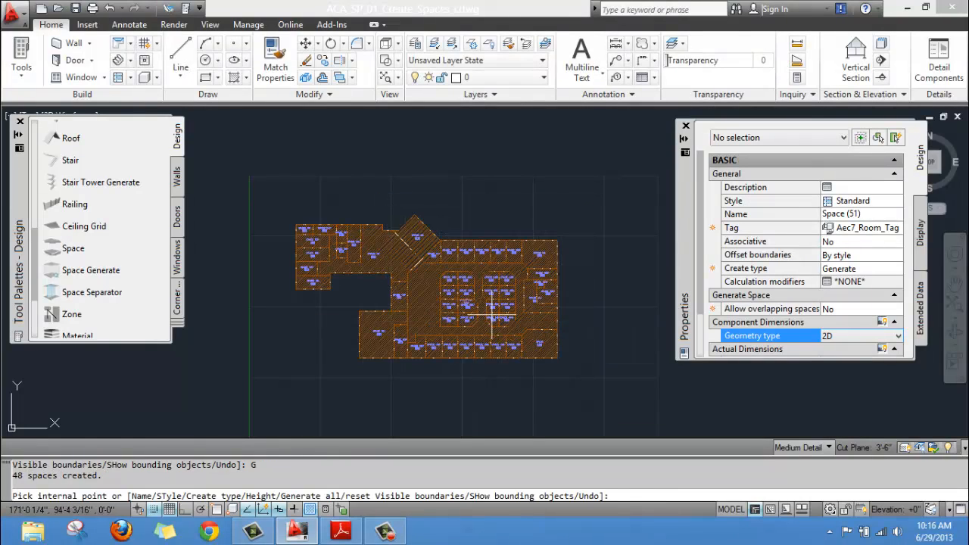
{"action": "scroll", "coordinate": [492, 310], "scroll_direction": "up", "scroll_amount": 8}
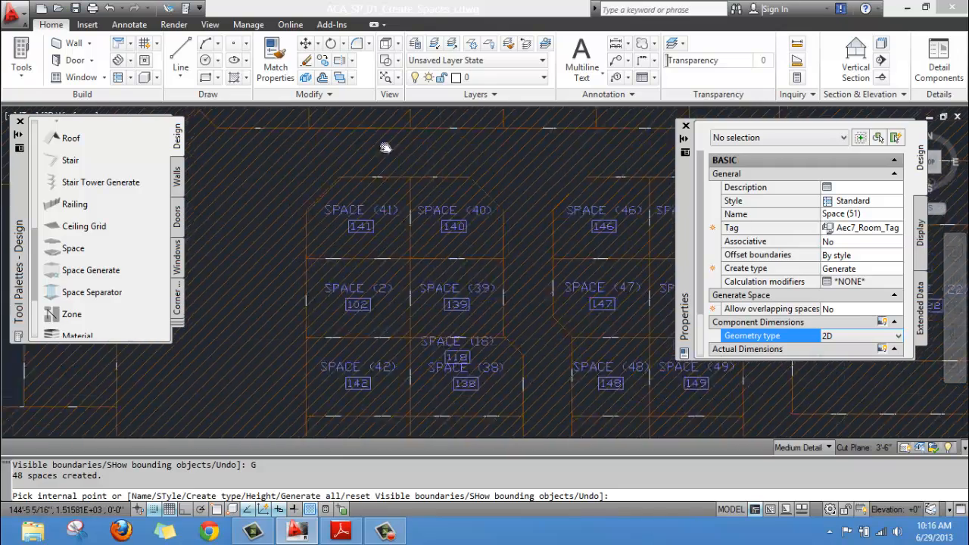
{"action": "scroll", "coordinate": [511, 250], "scroll_direction": "down", "scroll_amount": 8}
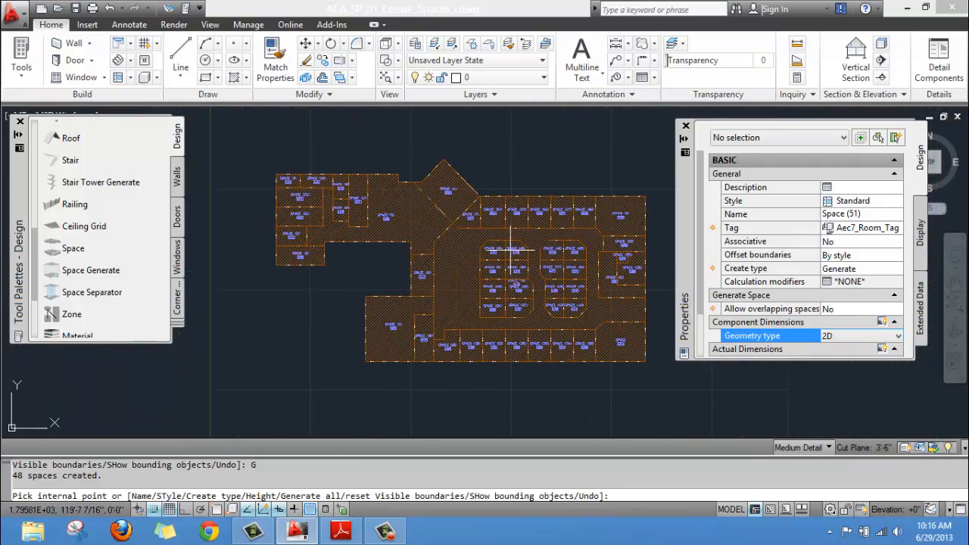
{"action": "mouse_move", "coordinate": [437, 233]}
{"action": "middle_mouse_down"}
{"action": "mouse_move", "coordinate": [382, 233]}
{"action": "mouse_move", "coordinate": [433, 242]}
{"action": "middle_mouse_up"}
Switch to the tutorial PDF in Adobe Reader and review the spaces illustration and training file instructions on page 33
{"action": "left_click", "coordinate": [341, 531]}
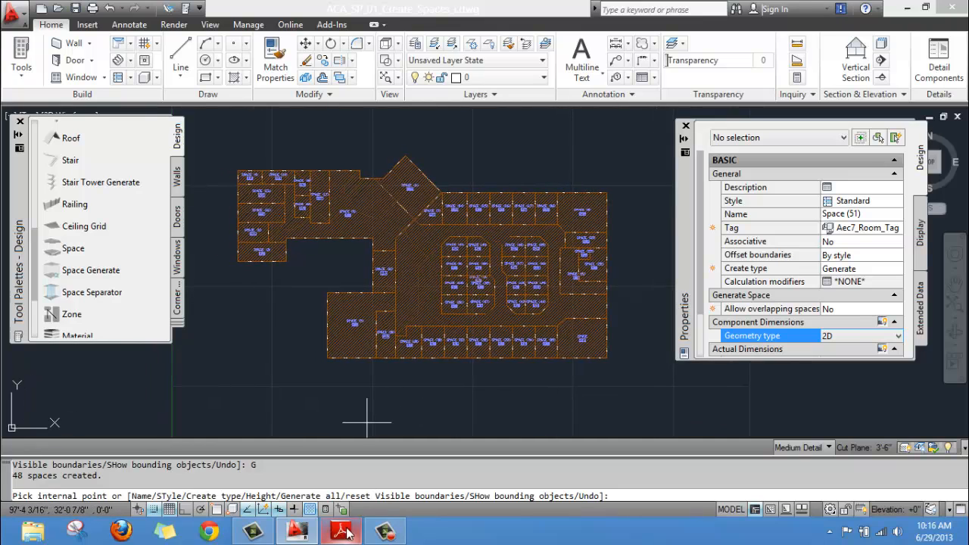
{"action": "scroll", "coordinate": [455, 288], "scroll_direction": "up", "scroll_amount": 8}
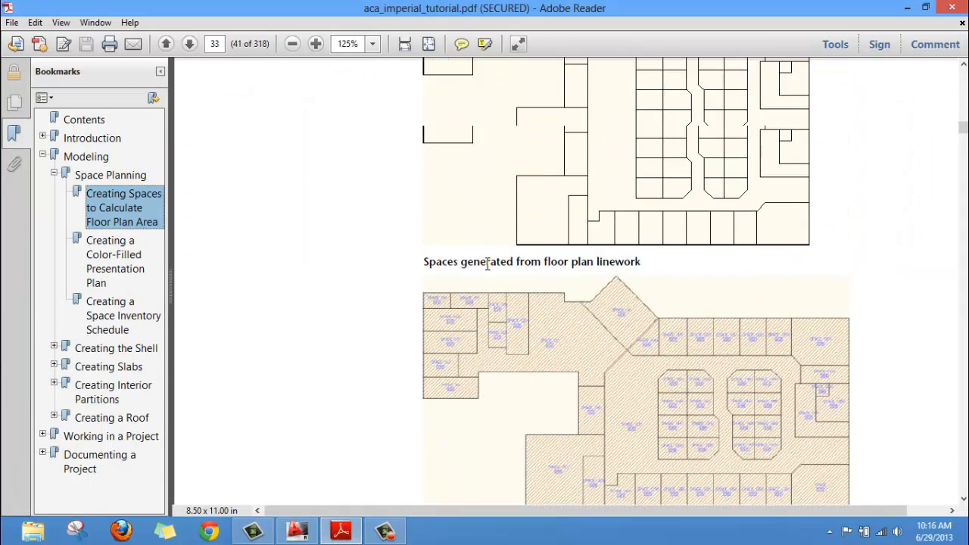
{"action": "scroll", "coordinate": [549, 280], "scroll_direction": "down", "scroll_amount": 8}
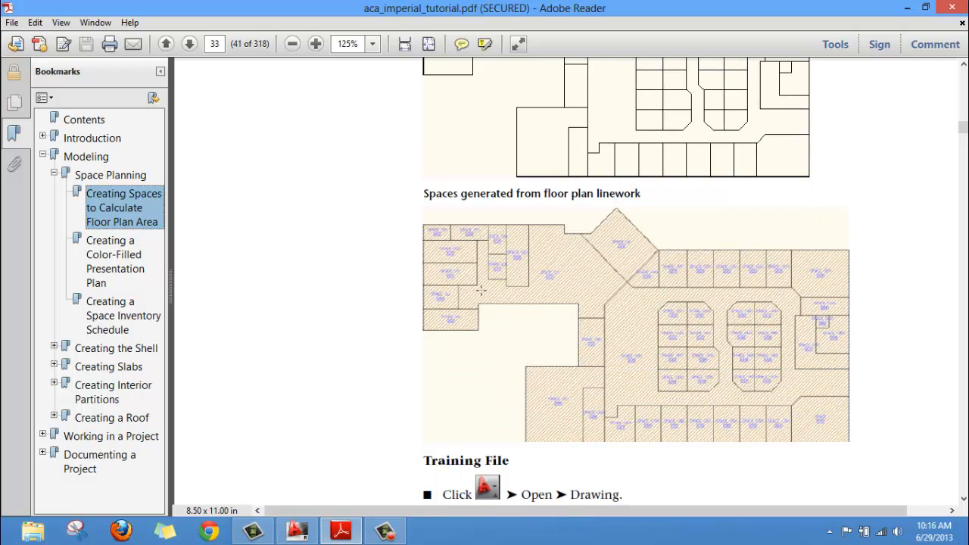
{"action": "scroll", "coordinate": [529, 302], "scroll_direction": "down", "scroll_amount": 2}
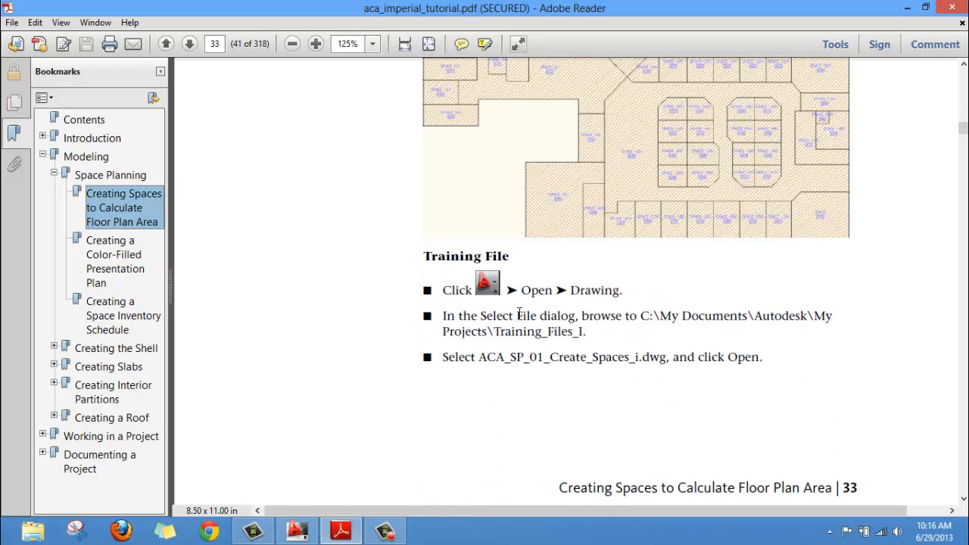
{"action": "scroll", "coordinate": [474, 314], "scroll_direction": "down", "scroll_amount": 19}
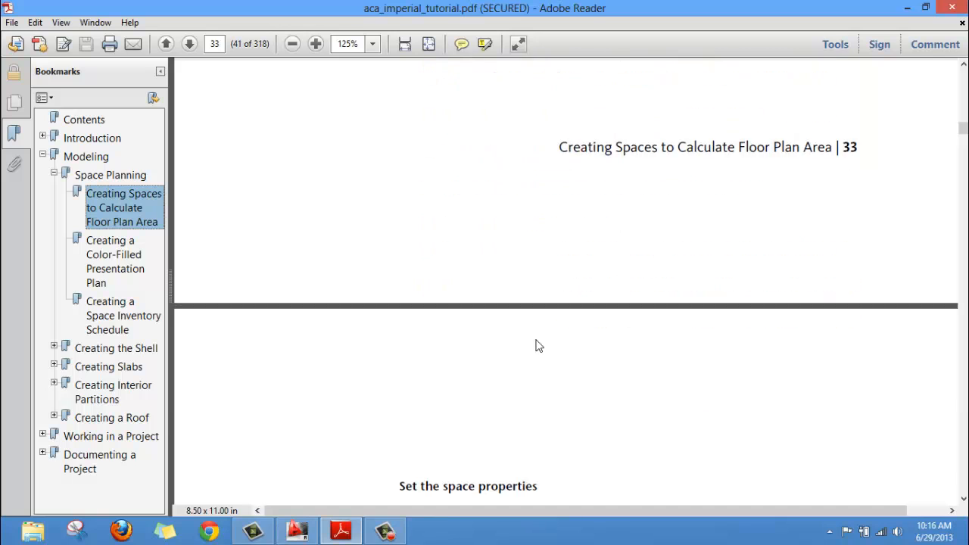
{"action": "scroll", "coordinate": [528, 372], "scroll_direction": "down", "scroll_amount": 1}
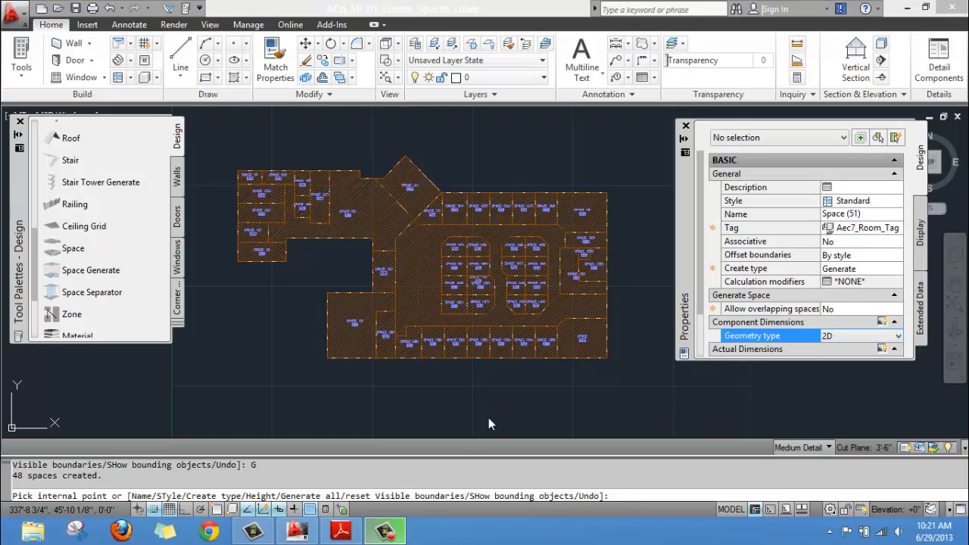
Go to the Creating a Color-Filled Presentation Plan exercise in the Adobe Reader tutorial and view its generic and redefined space plans
{"action": "left_click", "coordinate": [343, 533]}
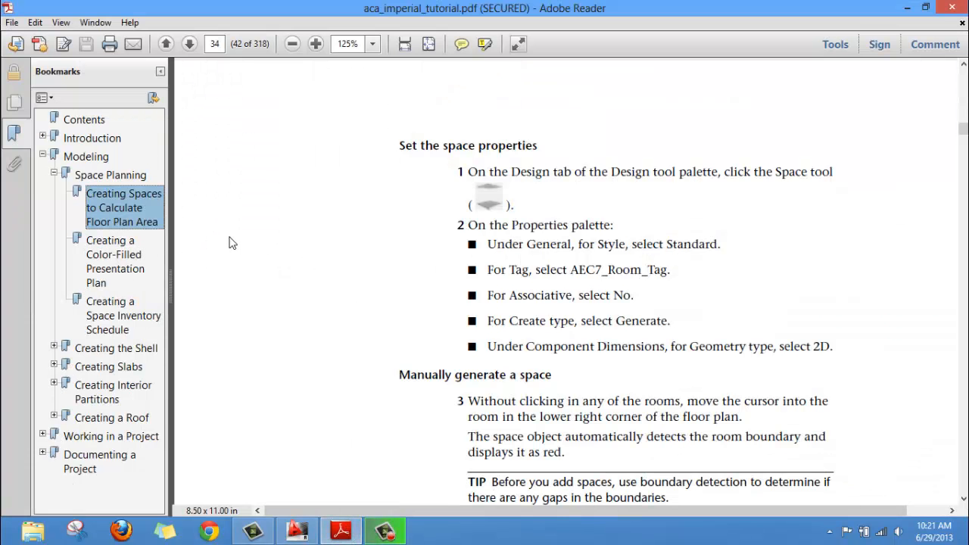
{"action": "left_click", "coordinate": [134, 259]}
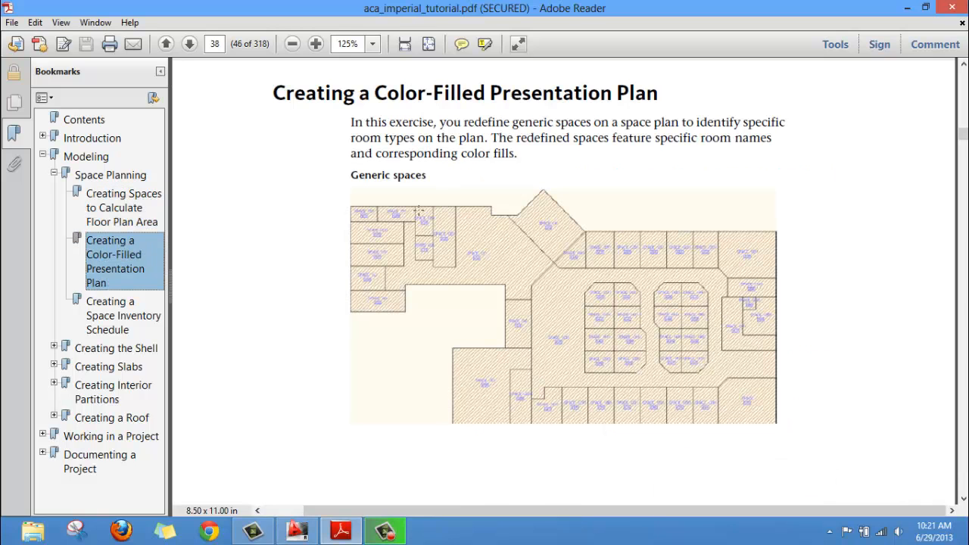
{"action": "scroll", "coordinate": [421, 211], "scroll_direction": "down", "scroll_amount": 1}
{"action": "scroll", "coordinate": [447, 191], "scroll_direction": "down", "scroll_amount": 20}
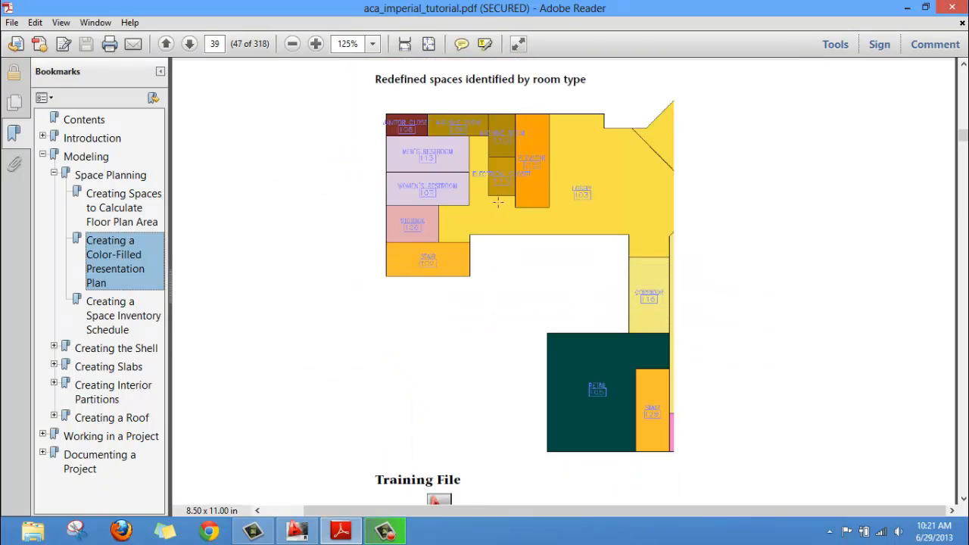
{"action": "scroll", "coordinate": [525, 240], "scroll_direction": "up", "scroll_amount": 14}
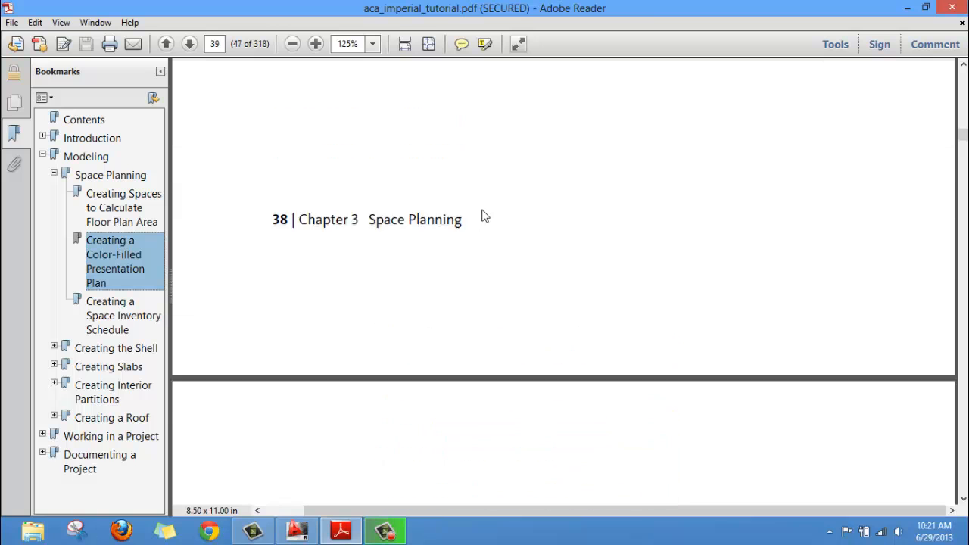
Switch to AutoCAD Architecture and display the Spaces tool palette beside the floor plan
{"action": "left_click", "coordinate": [307, 535]}
{"action": "left_click", "coordinate": [307, 535]}
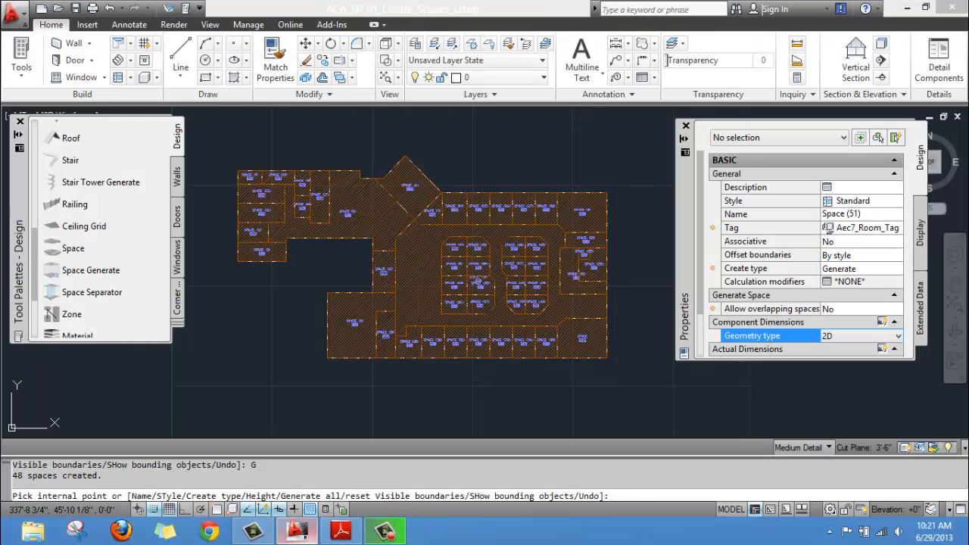
{"action": "left_click", "coordinate": [177, 325]}
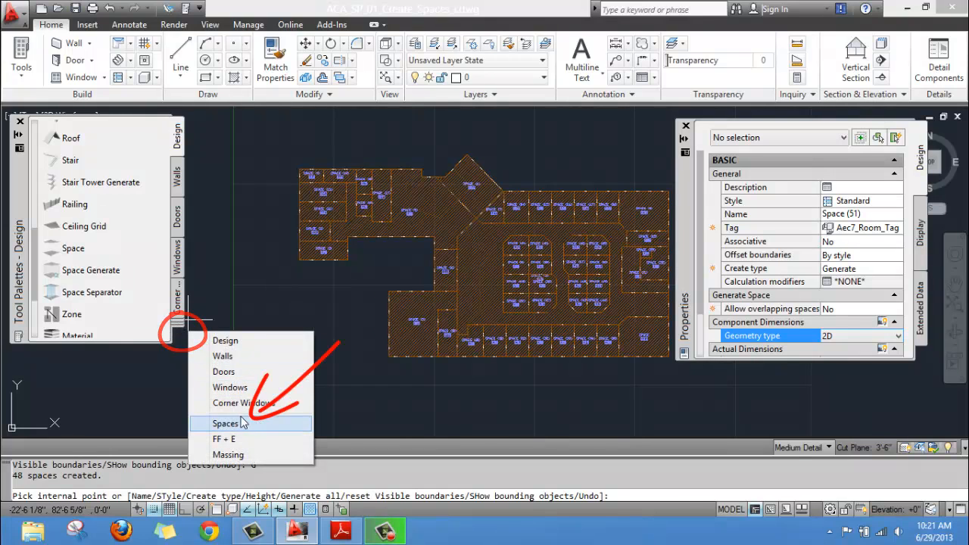
{"action": "left_click", "coordinate": [227, 423]}
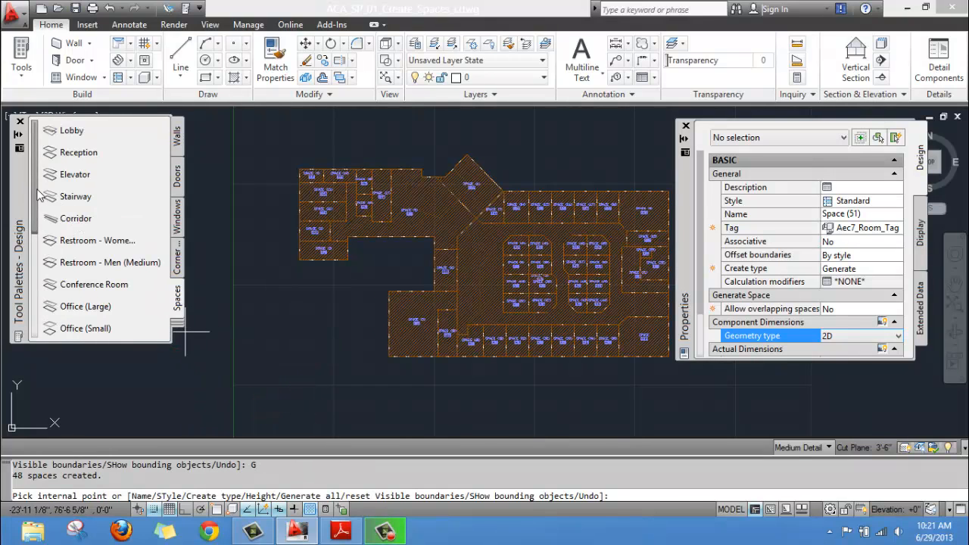
{"action": "left_click_drag", "start_coordinate": [35, 188], "coordinate": [290, 292]}
{"action": "scroll", "coordinate": [362, 306], "scroll_direction": "up", "scroll_amount": 5}
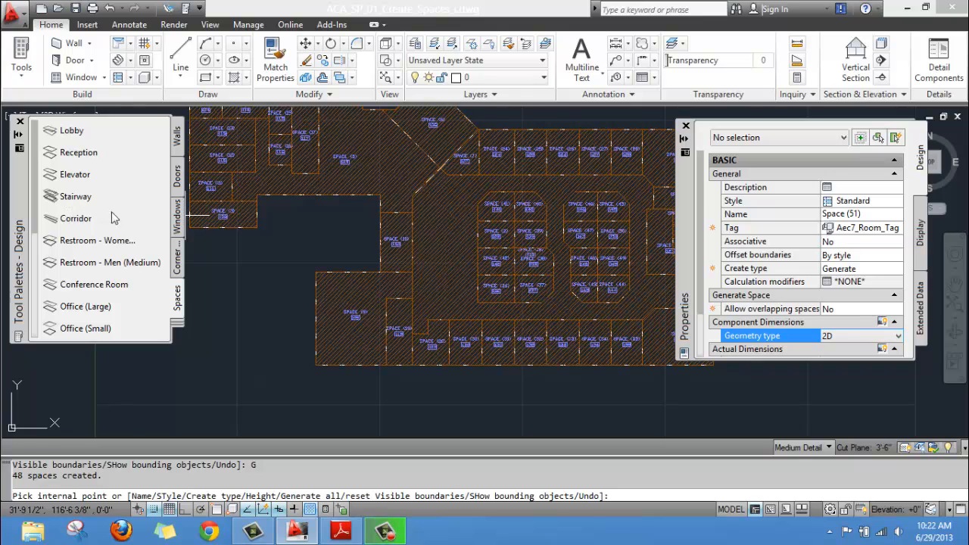
{"action": "middle_click_drag", "start_coordinate": [298, 278], "coordinate": [325, 306]}
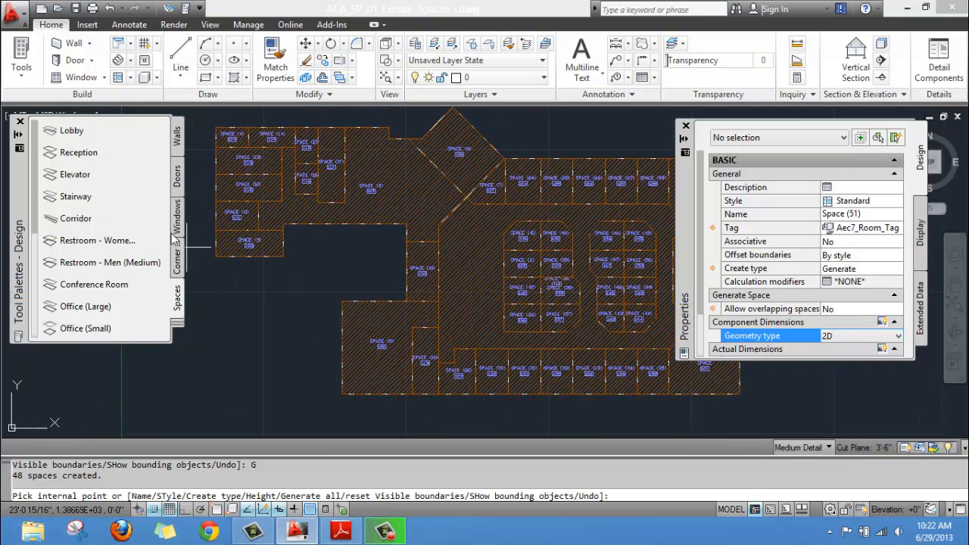
Apply the Stairway tool properties to three spaces: room 103, the narrow room beside Space (9), and L-shaped room 121
{"action": "right_click", "coordinate": [79, 198]}
{"action": "mouse_move", "coordinate": [142, 212]}
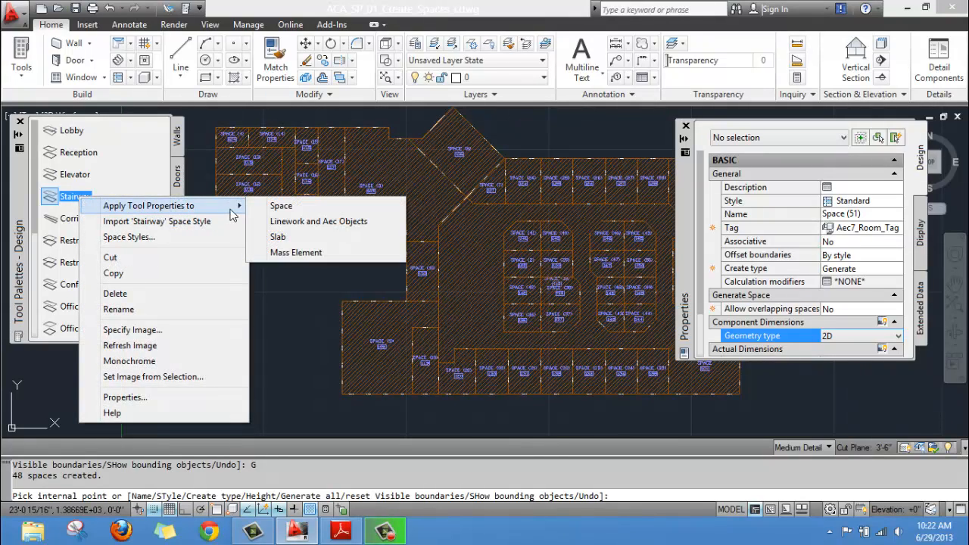
{"action": "left_click", "coordinate": [301, 211]}
{"action": "scroll", "coordinate": [279, 282], "scroll_direction": "up", "scroll_amount": 5}
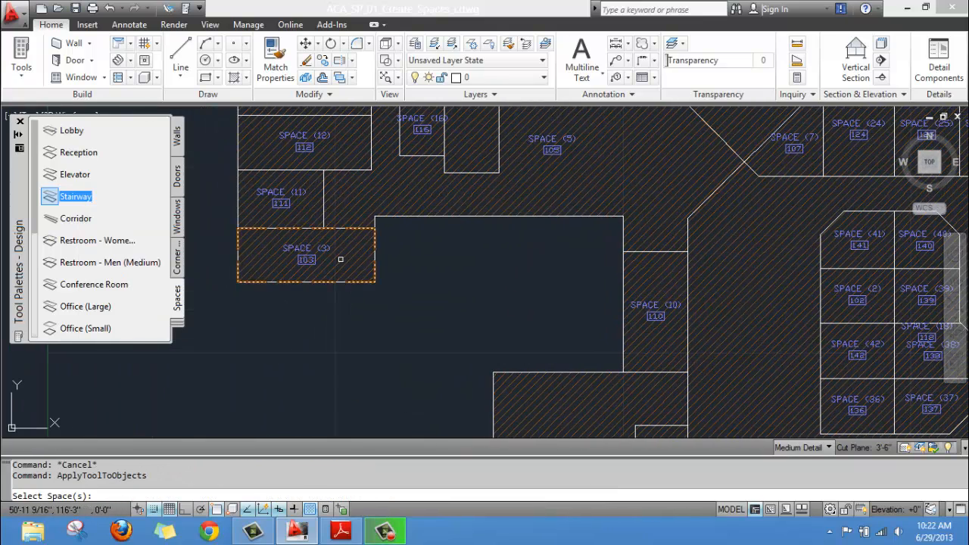
{"action": "scroll", "coordinate": [439, 279], "scroll_direction": "down", "scroll_amount": 2}
{"action": "middle_click_drag", "start_coordinate": [476, 272], "coordinate": [430, 192]}
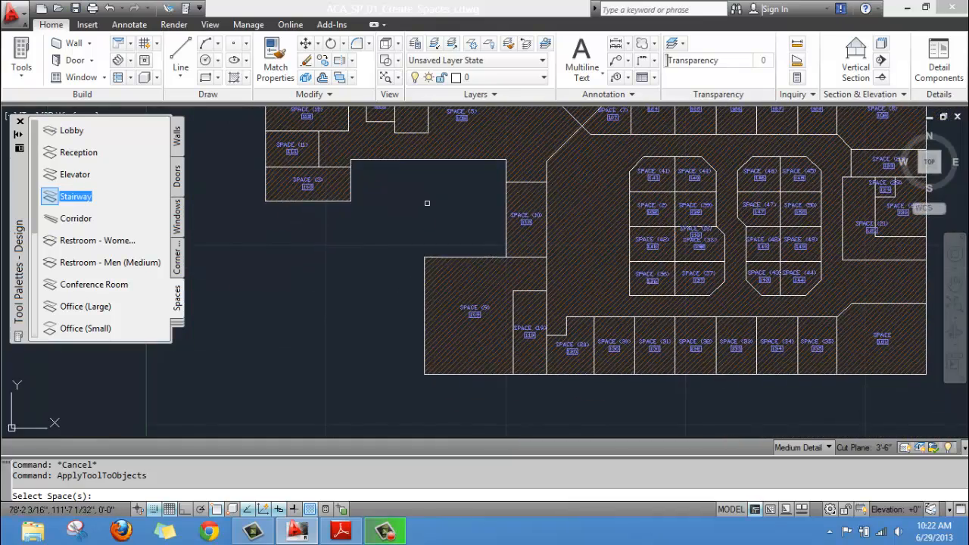
{"action": "middle_click_drag", "start_coordinate": [406, 227], "coordinate": [418, 250]}
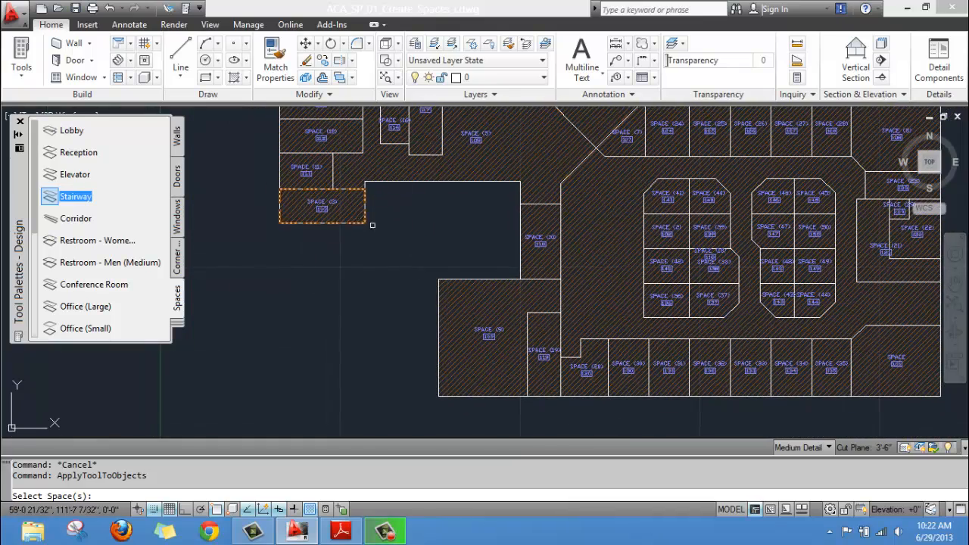
{"action": "middle_click_drag", "start_coordinate": [373, 225], "coordinate": [372, 244]}
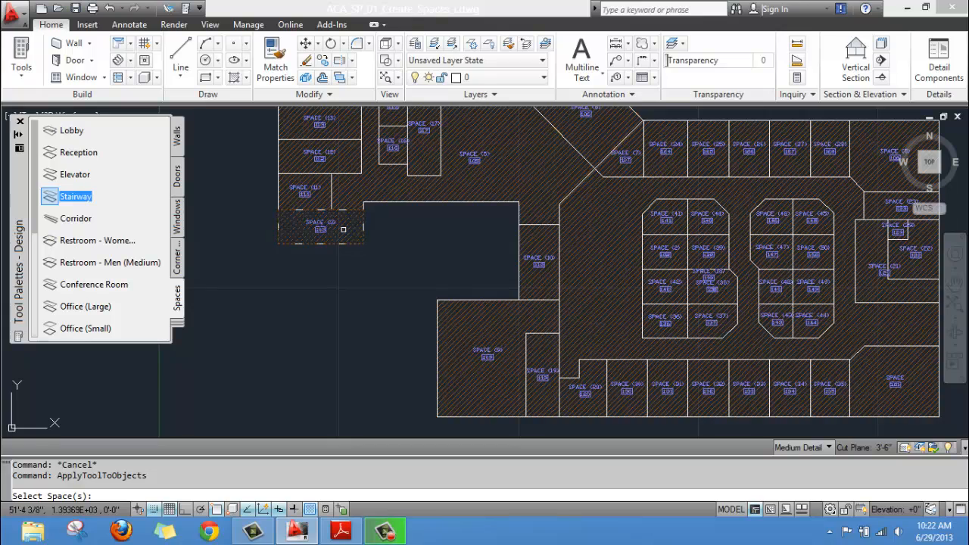
{"action": "middle_click_drag", "start_coordinate": [436, 261], "coordinate": [377, 153]}
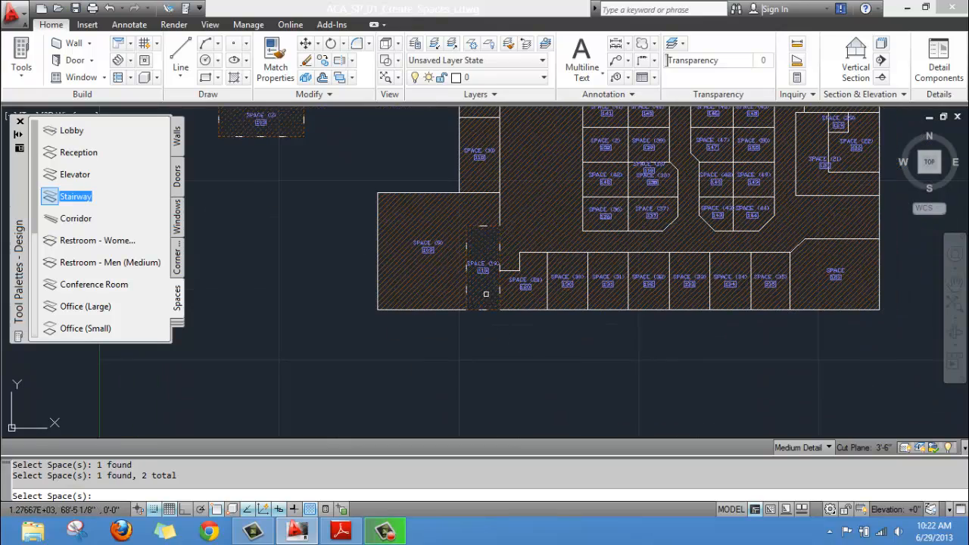
{"action": "middle_click_drag", "start_coordinate": [684, 275], "coordinate": [534, 404]}
{"action": "left_click", "coordinate": [693, 318]}
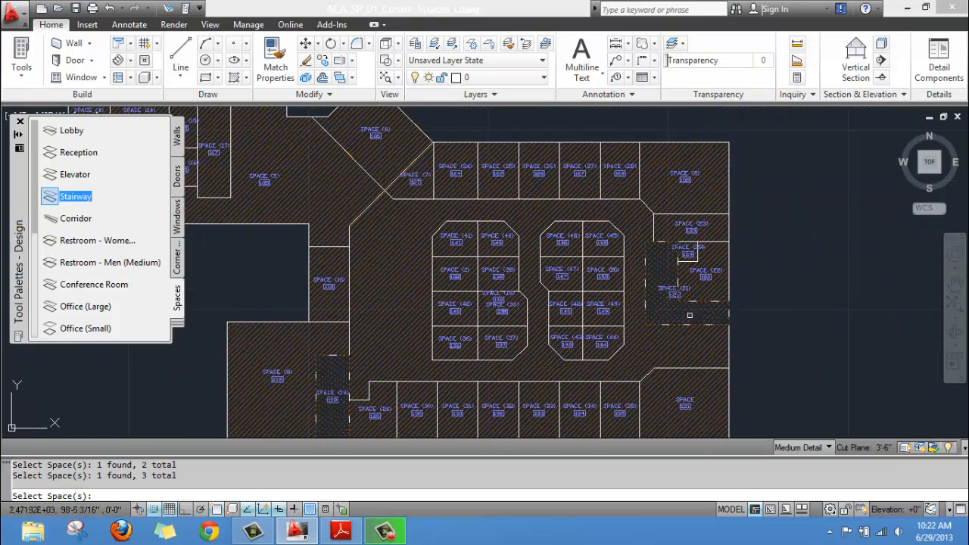
{"action": "middle_click_drag", "start_coordinate": [574, 344], "coordinate": [703, 282]}
{"action": "middle_click_drag", "start_coordinate": [377, 212], "coordinate": [405, 258]}
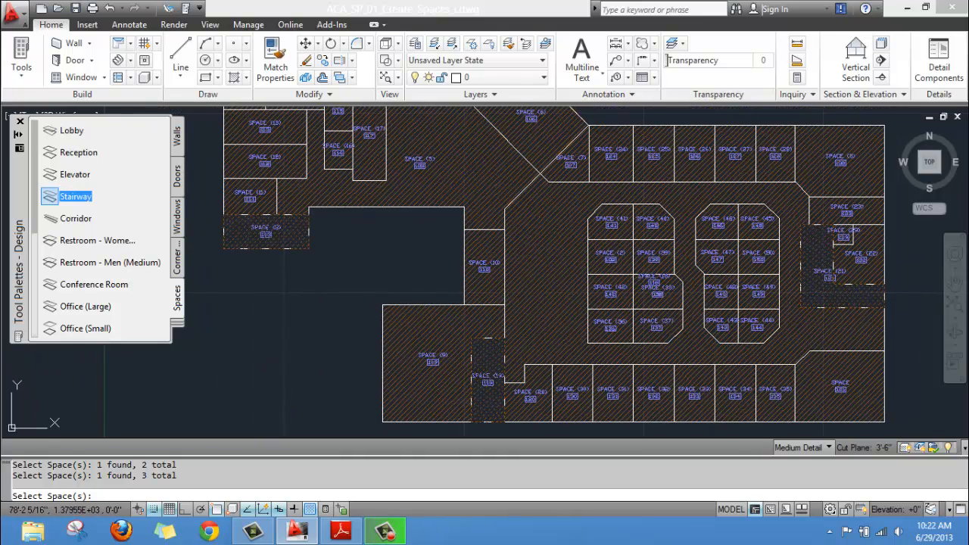
{"action": "key", "text": "Return"}
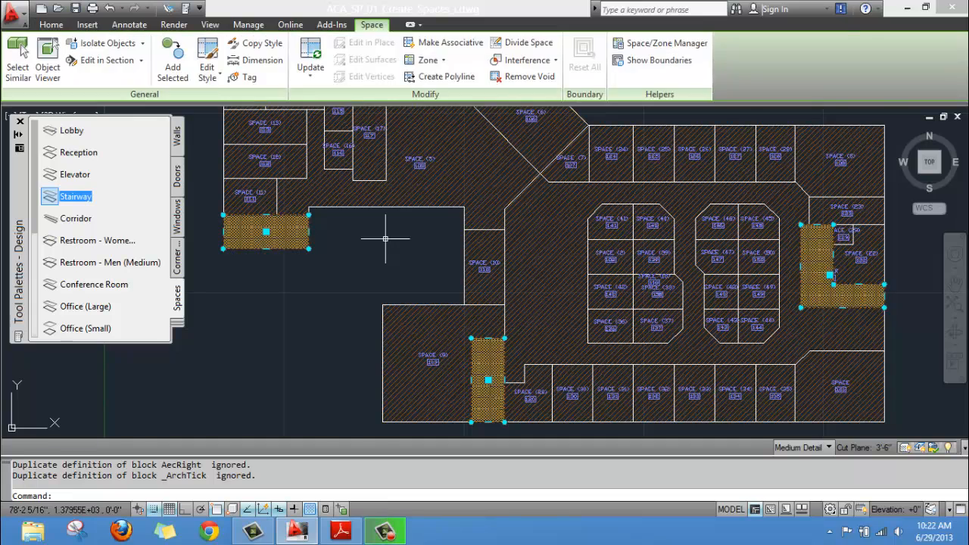
{"action": "key", "text": "Escape"}
Examine the tags and color fill of the stair space 103 and the stair space beside Space (9)
{"action": "scroll", "coordinate": [272, 287], "scroll_direction": "up", "scroll_amount": 6}
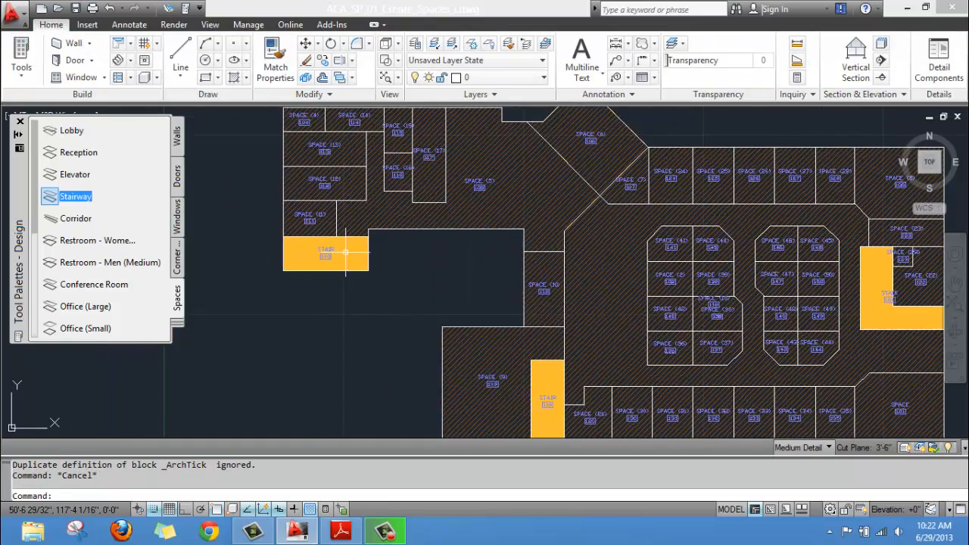
{"action": "middle_click_drag", "start_coordinate": [390, 294], "coordinate": [521, 252]}
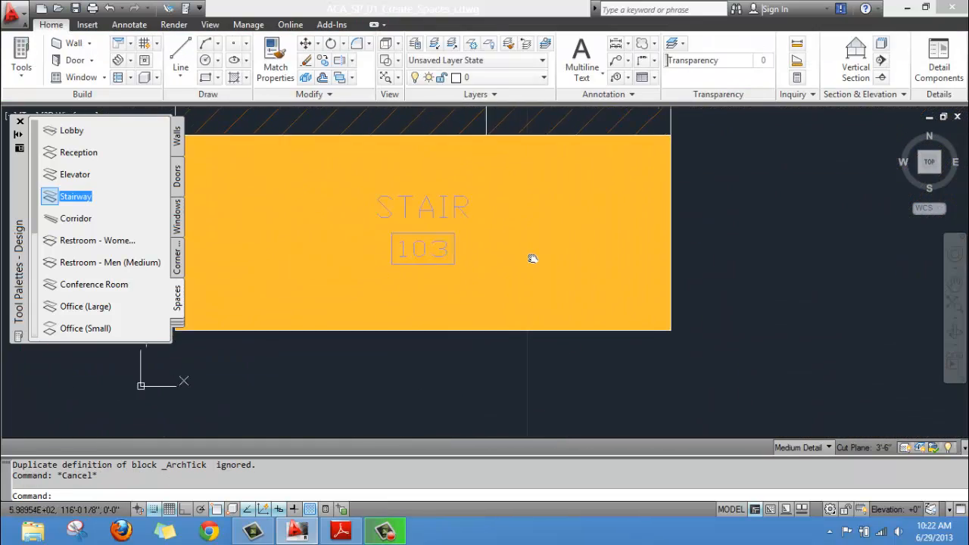
{"action": "scroll", "coordinate": [469, 228], "scroll_direction": "down", "scroll_amount": 2}
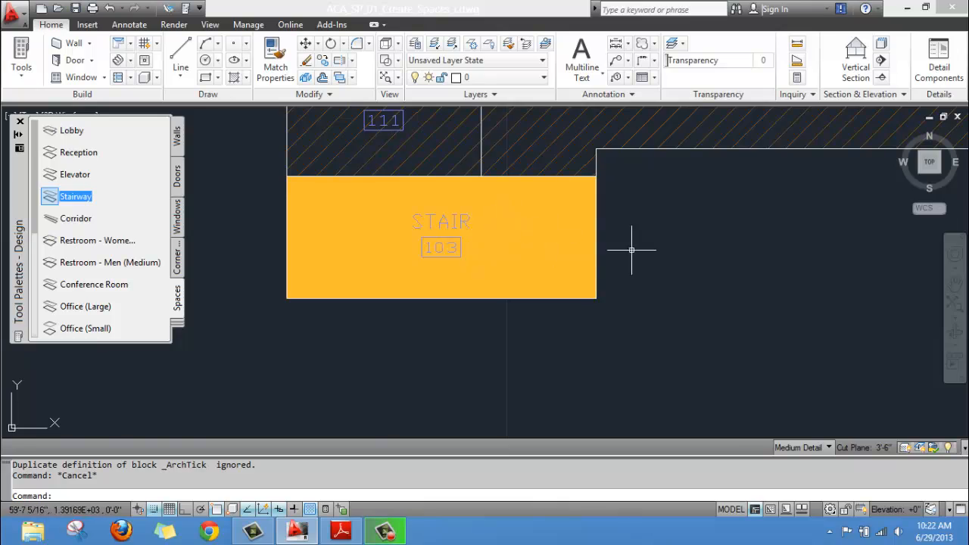
{"action": "scroll", "coordinate": [651, 265], "scroll_direction": "down", "scroll_amount": 6}
{"action": "middle_click_drag", "start_coordinate": [686, 290], "coordinate": [485, 204]}
{"action": "scroll", "coordinate": [531, 256], "scroll_direction": "up", "scroll_amount": 3}
{"action": "middle_click_drag", "start_coordinate": [580, 272], "coordinate": [407, 326]}
{"action": "scroll", "coordinate": [487, 248], "scroll_direction": "up", "scroll_amount": 5}
{"action": "scroll", "coordinate": [462, 257], "scroll_direction": "down", "scroll_amount": 9}
Move the STAIR 121 tag sideways so it sits fully inside the vertical leg of the L-shaped stair space
{"action": "middle_click_drag", "start_coordinate": [635, 286], "coordinate": [453, 379]}
{"action": "scroll", "coordinate": [523, 290], "scroll_direction": "up", "scroll_amount": 3}
{"action": "scroll", "coordinate": [515, 292], "scroll_direction": "up", "scroll_amount": 3}
{"action": "middle_click_drag", "start_coordinate": [473, 274], "coordinate": [493, 295]}
{"action": "scroll", "coordinate": [492, 291], "scroll_direction": "up", "scroll_amount": 3}
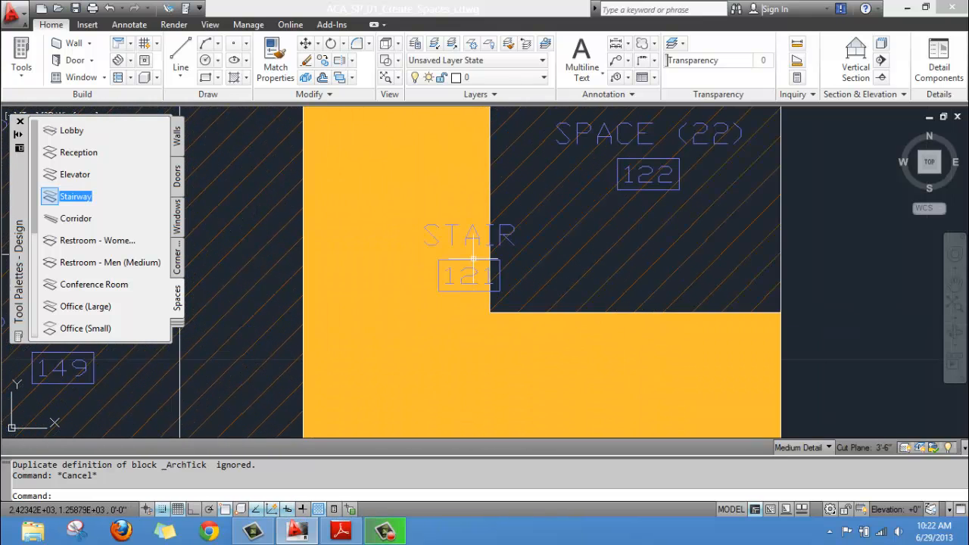
{"action": "left_click", "coordinate": [471, 236]}
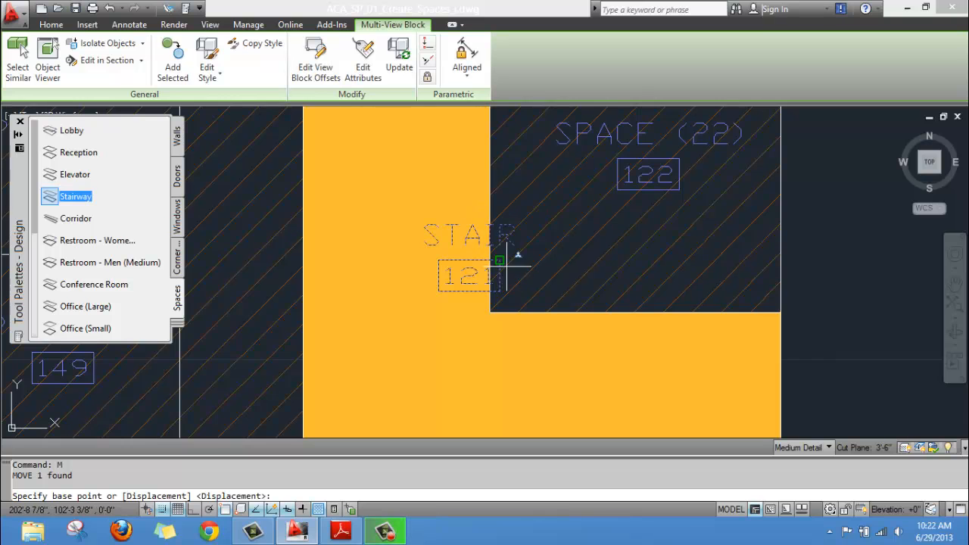
{"action": "scroll", "coordinate": [506, 266], "scroll_direction": "up", "scroll_amount": 2}
{"action": "left_click", "coordinate": [507, 259]}
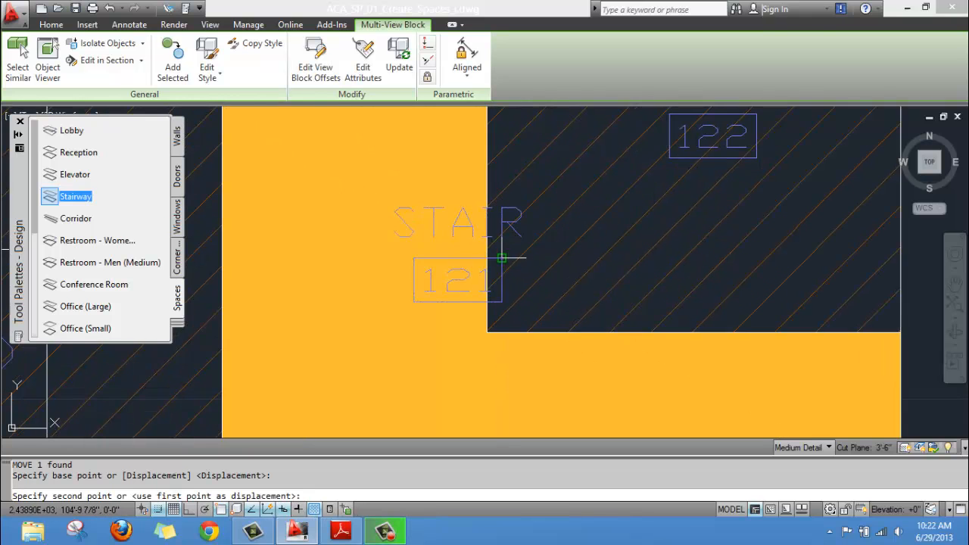
{"action": "left_click", "coordinate": [419, 258]}
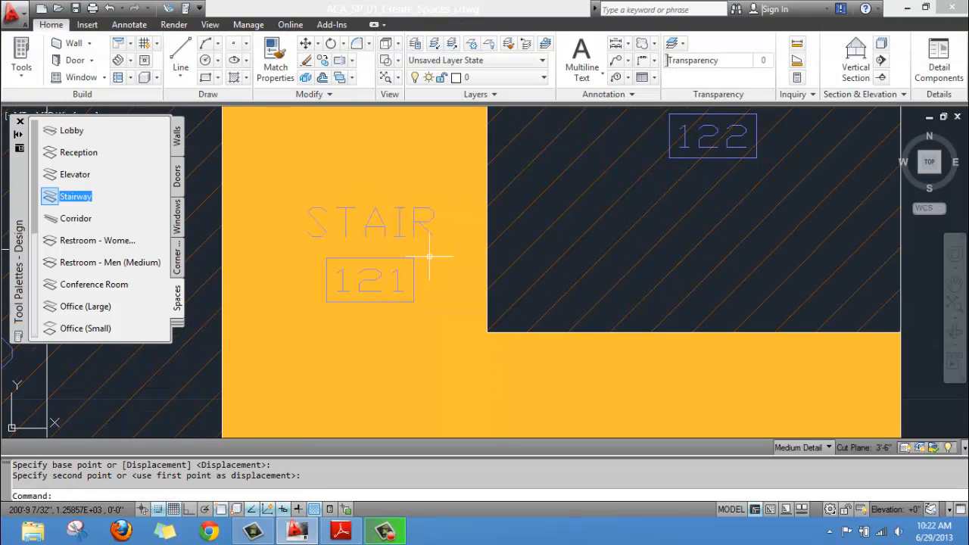
{"action": "scroll", "coordinate": [447, 260], "scroll_direction": "down", "scroll_amount": 5}
{"action": "scroll", "coordinate": [447, 260], "scroll_direction": "down", "scroll_amount": 3}
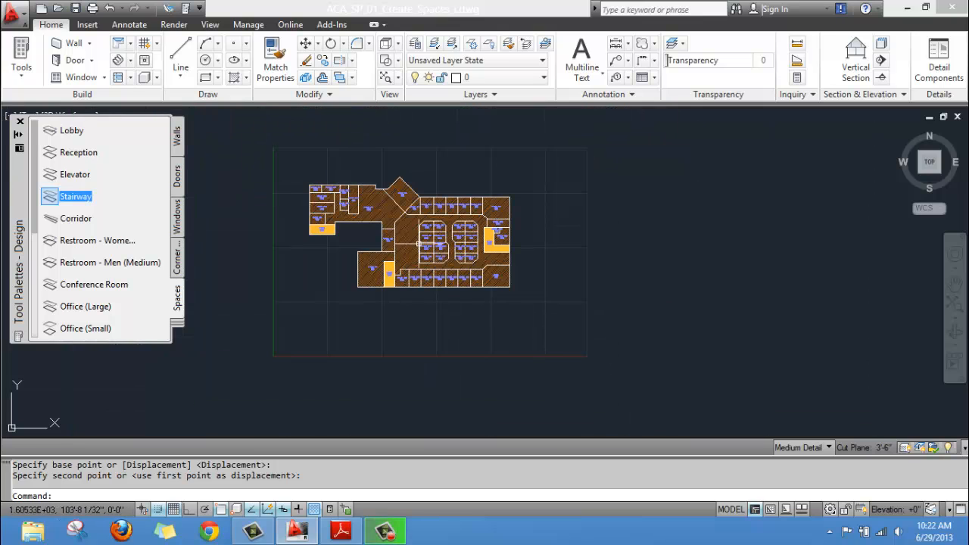
Switch to the tutorial PDF in Adobe Reader, read step 5 on redefining the remaining spaces, and return to the AutoCAD floor plan
{"action": "left_click", "coordinate": [342, 532]}
{"action": "scroll", "coordinate": [346, 238], "scroll_direction": "down", "scroll_amount": 10}
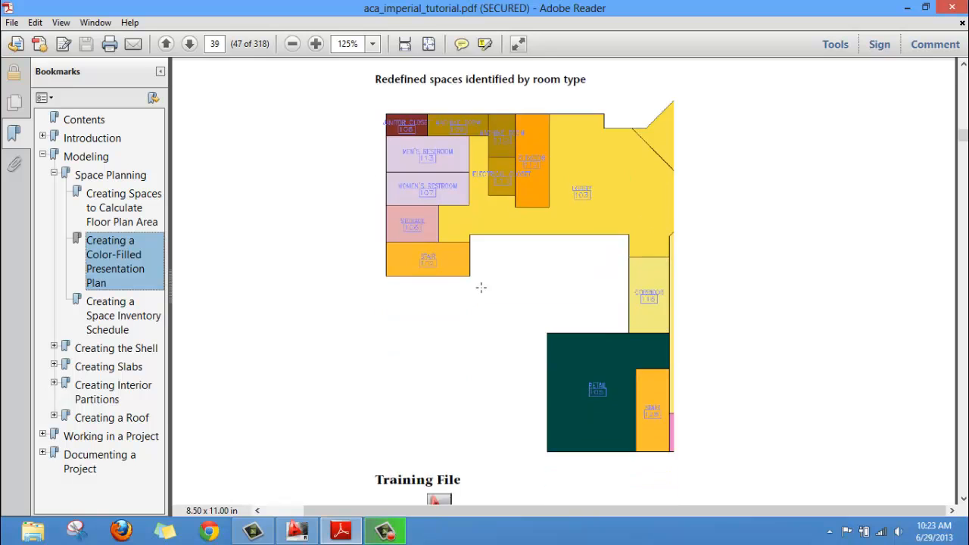
{"action": "scroll", "coordinate": [481, 287], "scroll_direction": "down", "scroll_amount": 15}
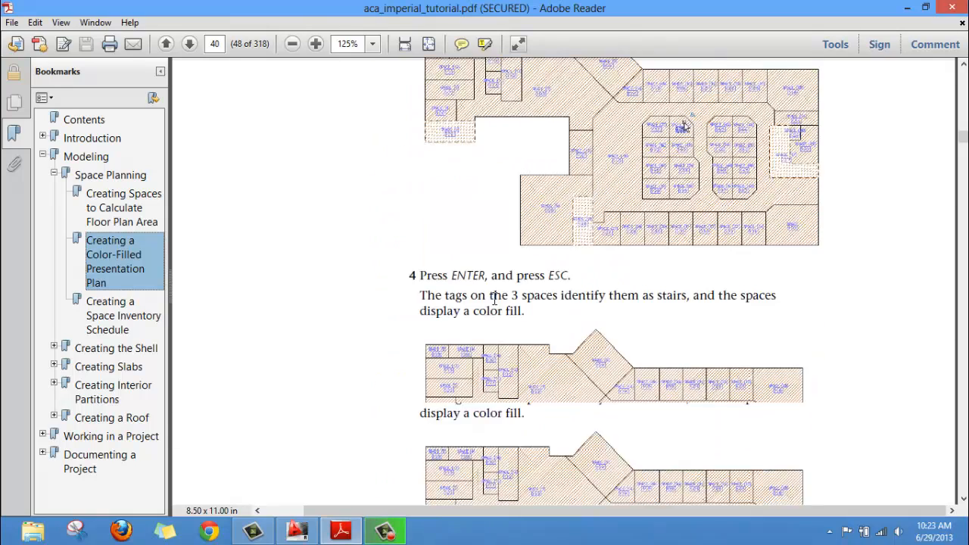
{"action": "scroll", "coordinate": [492, 292], "scroll_direction": "down", "scroll_amount": 8}
{"action": "scroll", "coordinate": [493, 292], "scroll_direction": "up", "scroll_amount": 4}
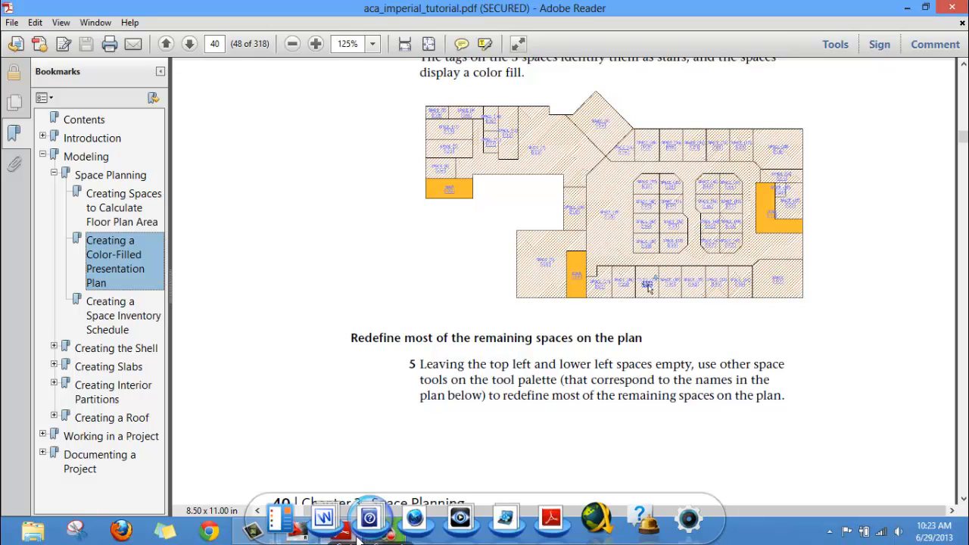
{"action": "left_click", "coordinate": [308, 521]}
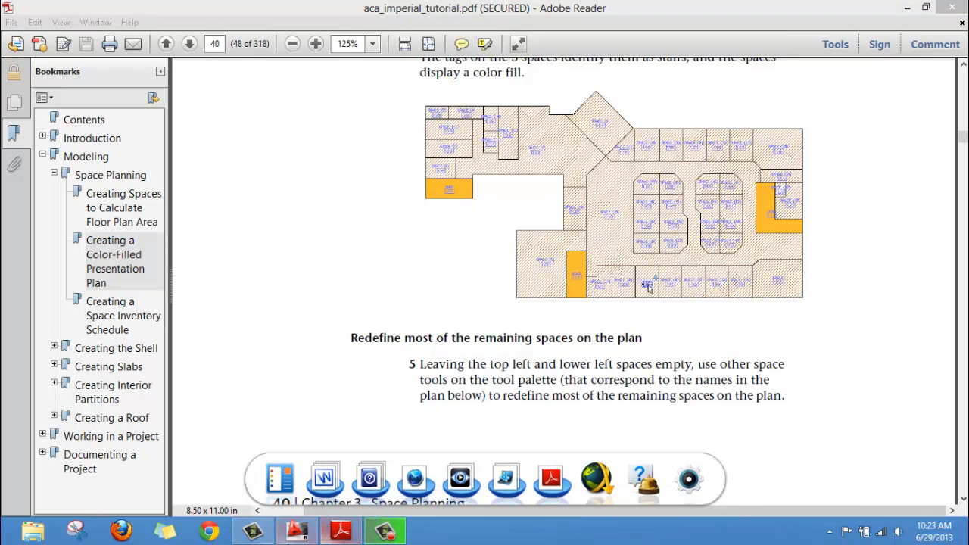
{"action": "left_click", "coordinate": [298, 534]}
{"action": "scroll", "coordinate": [378, 313], "scroll_direction": "up", "scroll_amount": 6}
{"action": "middle_click_drag", "start_coordinate": [378, 313], "coordinate": [381, 408]}
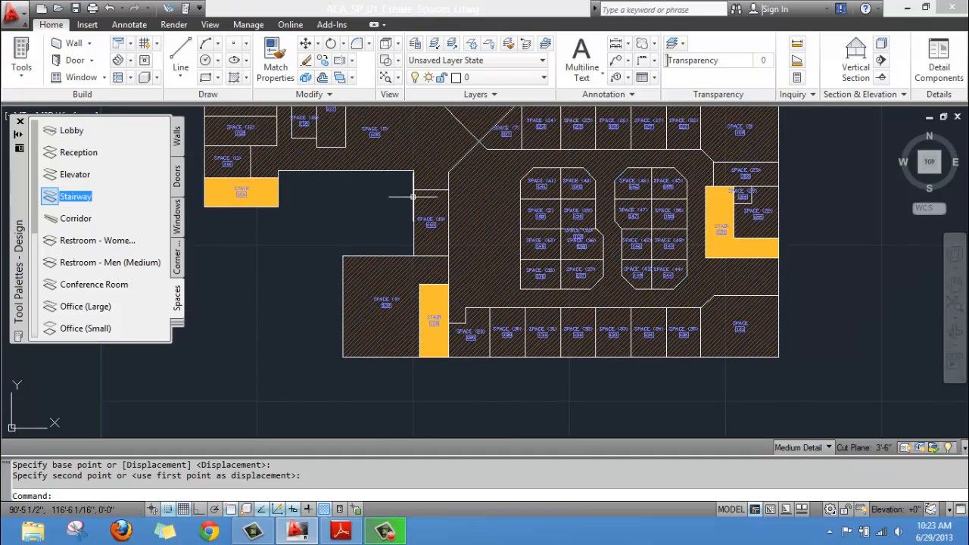
Switch to Adobe Reader and examine the labeled room-type plan on page 41 at 200% zoom
{"action": "left_click", "coordinate": [353, 536]}
{"action": "scroll", "coordinate": [409, 313], "scroll_direction": "down", "scroll_amount": 8}
{"action": "scroll", "coordinate": [404, 290], "scroll_direction": "down", "scroll_amount": 10}
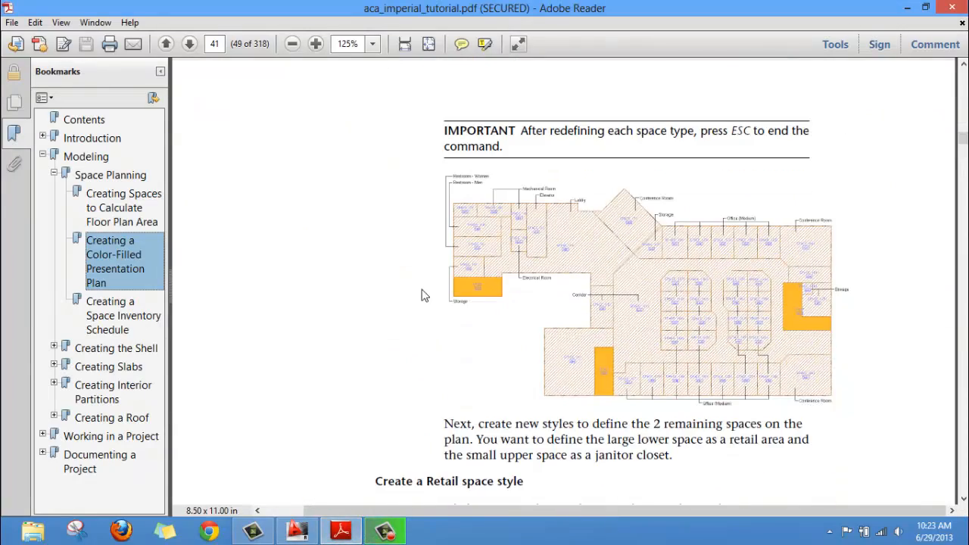
{"action": "scroll", "coordinate": [544, 210], "scroll_direction": "up", "scroll_amount": 5}
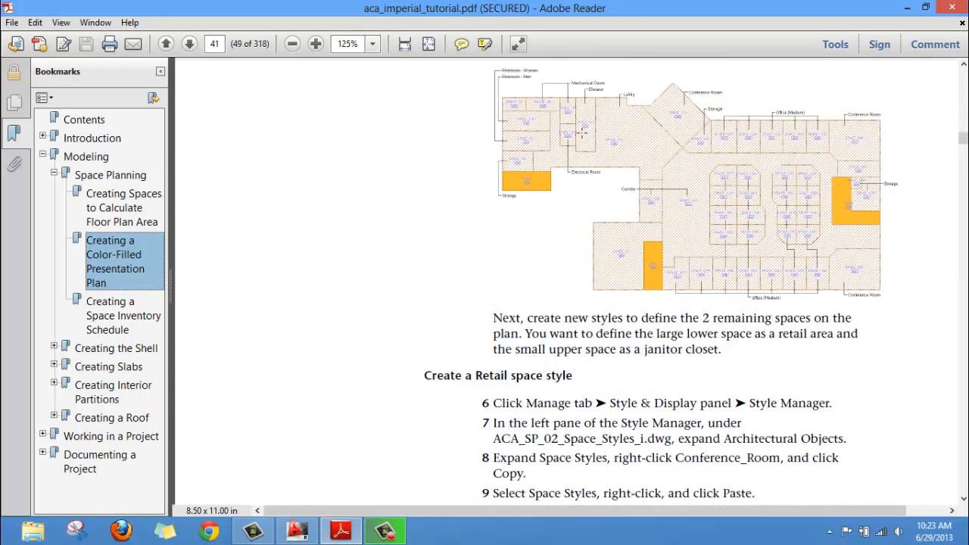
{"action": "left_click", "coordinate": [373, 44]}
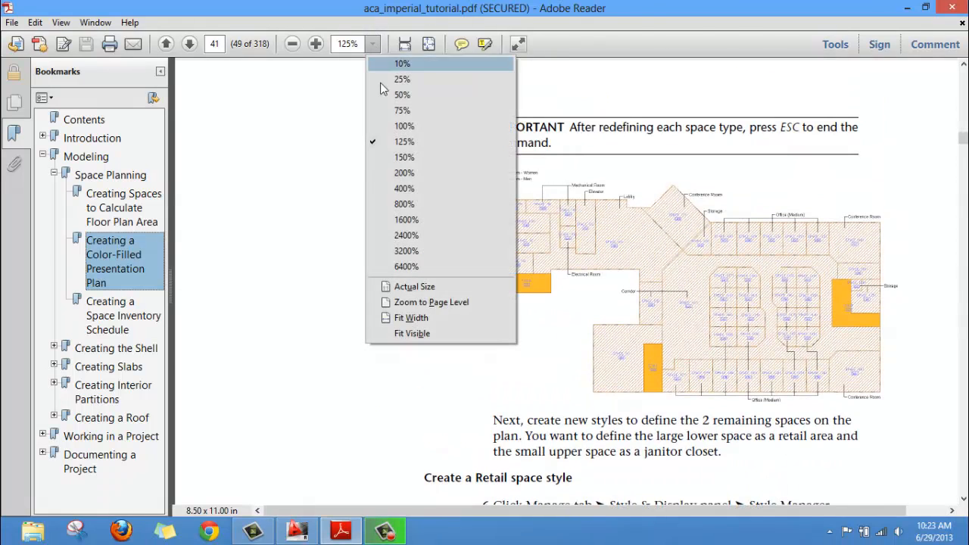
{"action": "left_click", "coordinate": [404, 174]}
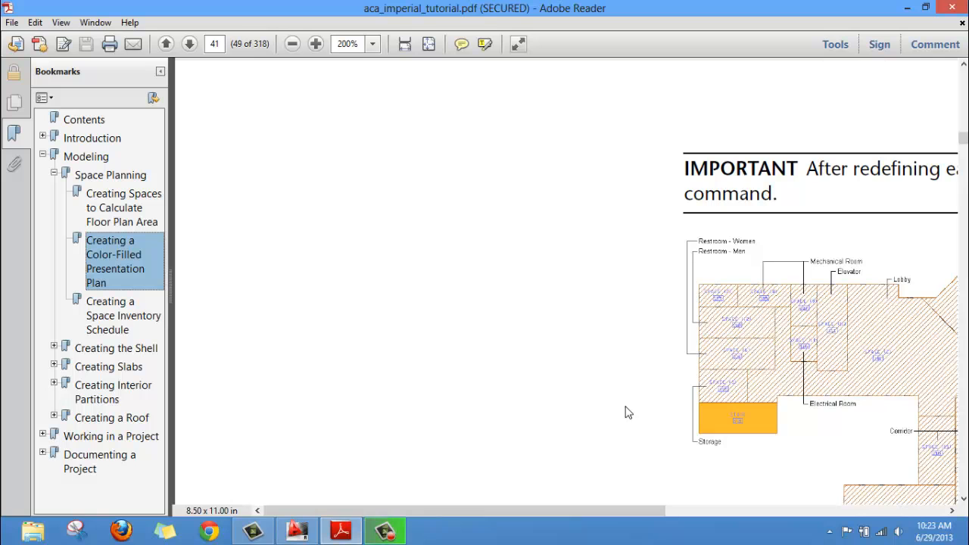
{"action": "left_click_drag", "start_coordinate": [439, 511], "coordinate": [596, 510]}
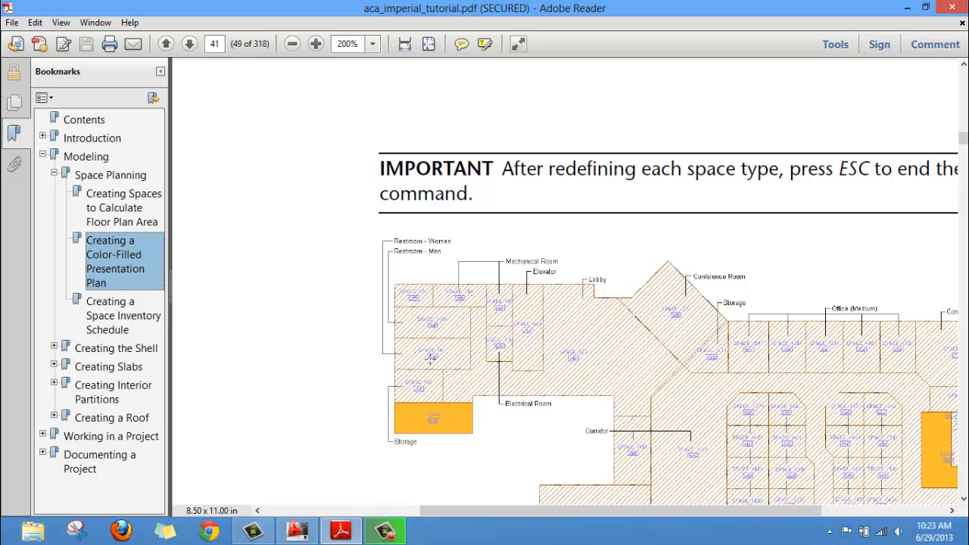
Return to the AutoCAD floor plan and apply the Restroom - Women (Medium) tool properties to Space (12), number 112
{"action": "left_click", "coordinate": [297, 532]}
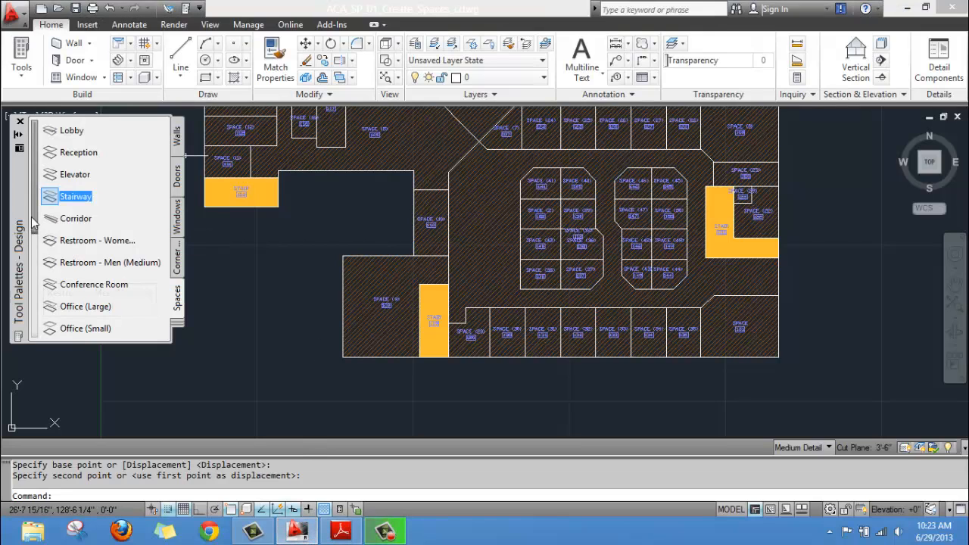
{"action": "left_click_drag", "start_coordinate": [34, 222], "coordinate": [34, 246]}
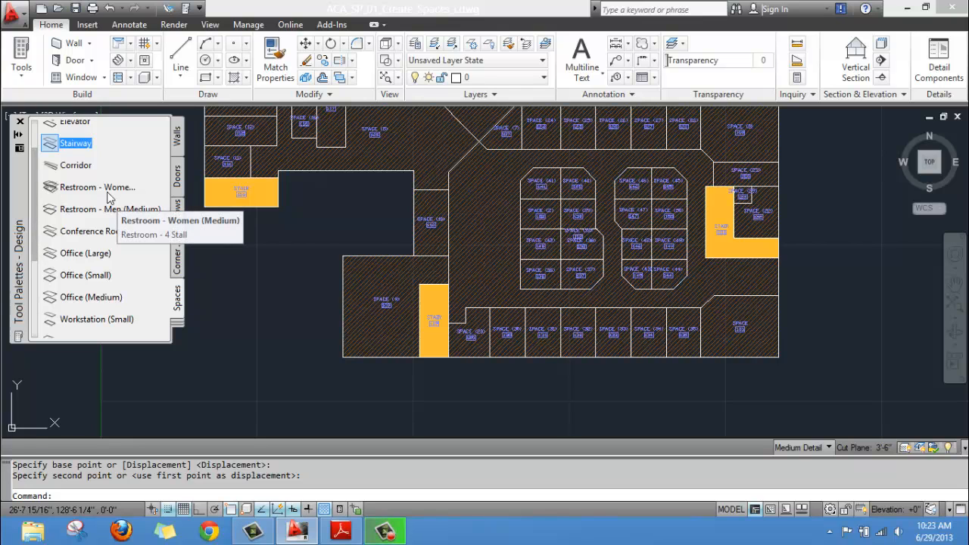
{"action": "middle_click_drag", "start_coordinate": [254, 266], "coordinate": [276, 386]}
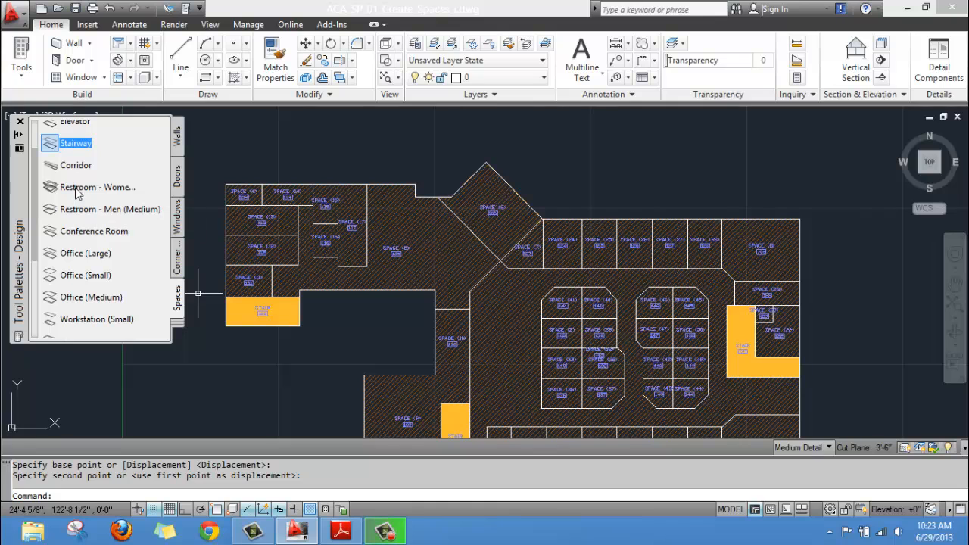
{"action": "right_click", "coordinate": [76, 194]}
{"action": "mouse_move", "coordinate": [146, 198]}
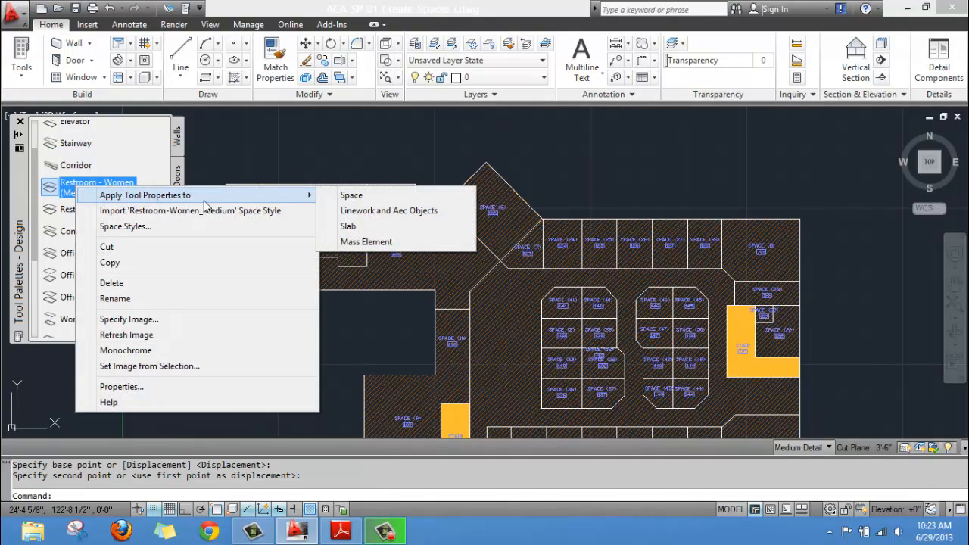
{"action": "left_click", "coordinate": [352, 196]}
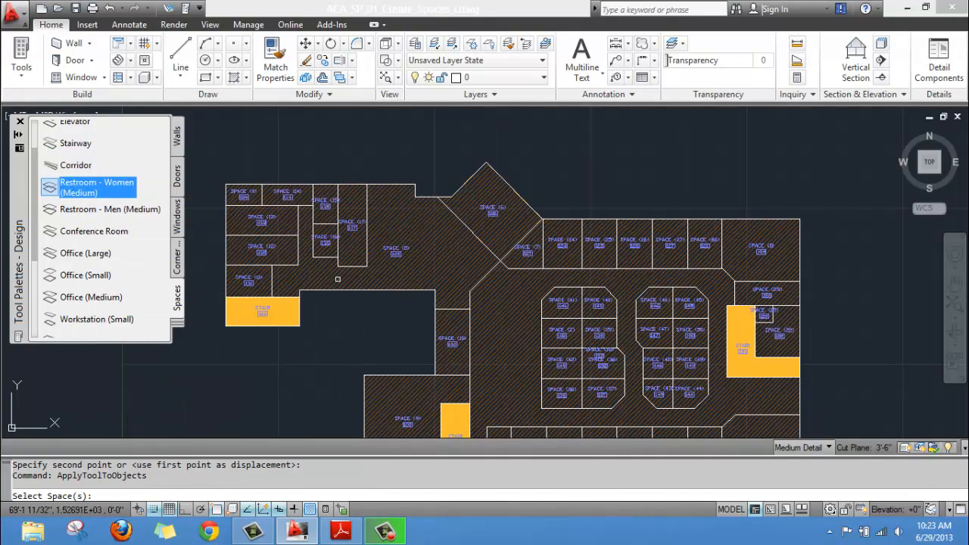
{"action": "scroll", "coordinate": [386, 280], "scroll_direction": "up", "scroll_amount": 7}
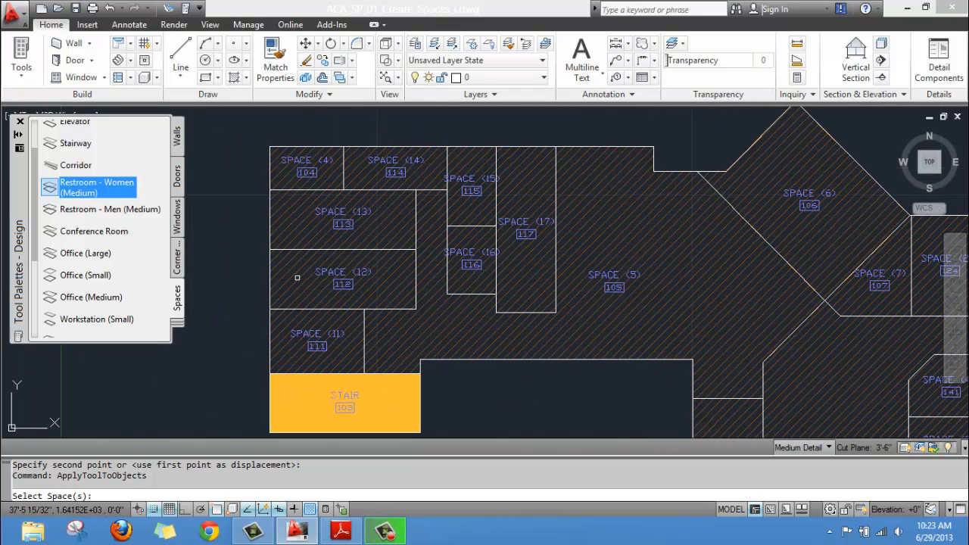
{"action": "left_click", "coordinate": [297, 278]}
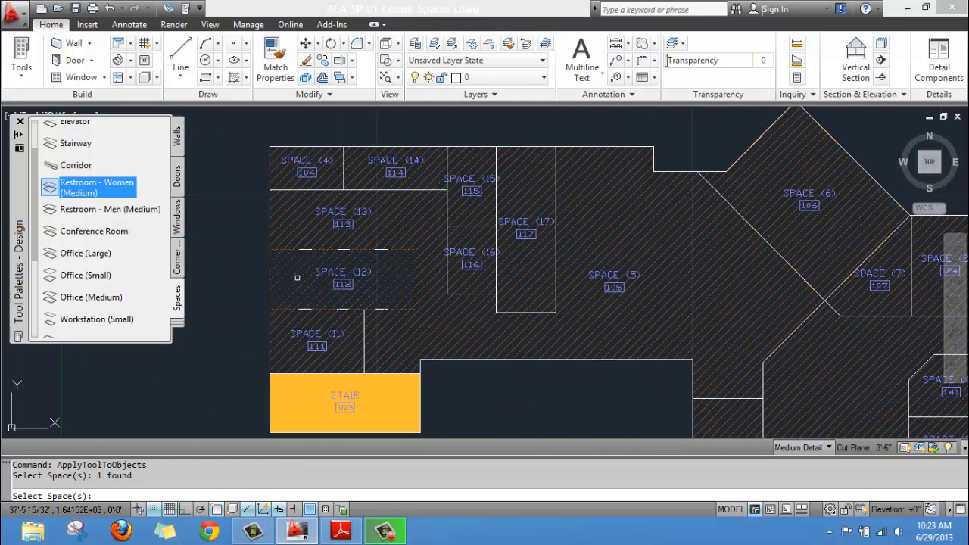
{"action": "key", "text": "Return"}
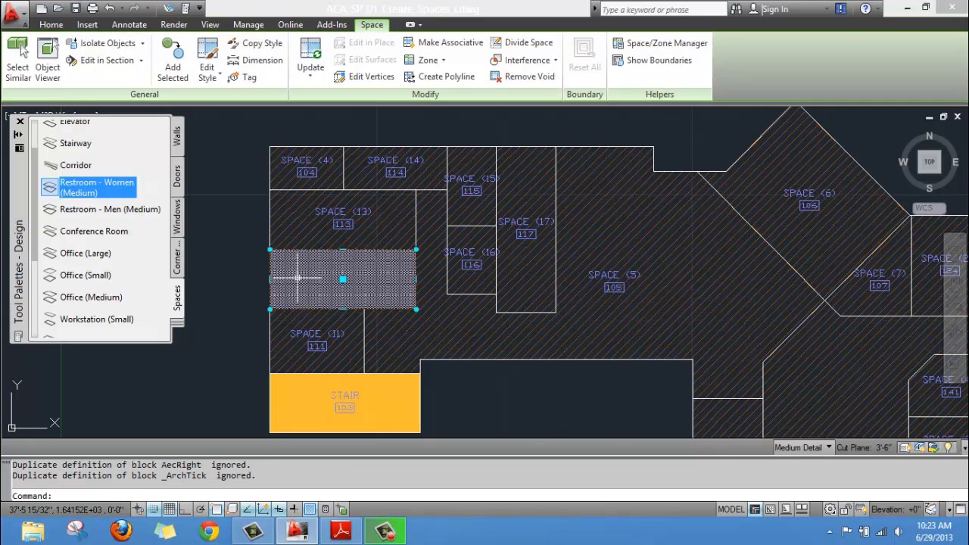
{"action": "key", "text": "Escape"}
{"action": "middle_click_drag", "start_coordinate": [377, 311], "coordinate": [388, 316]}
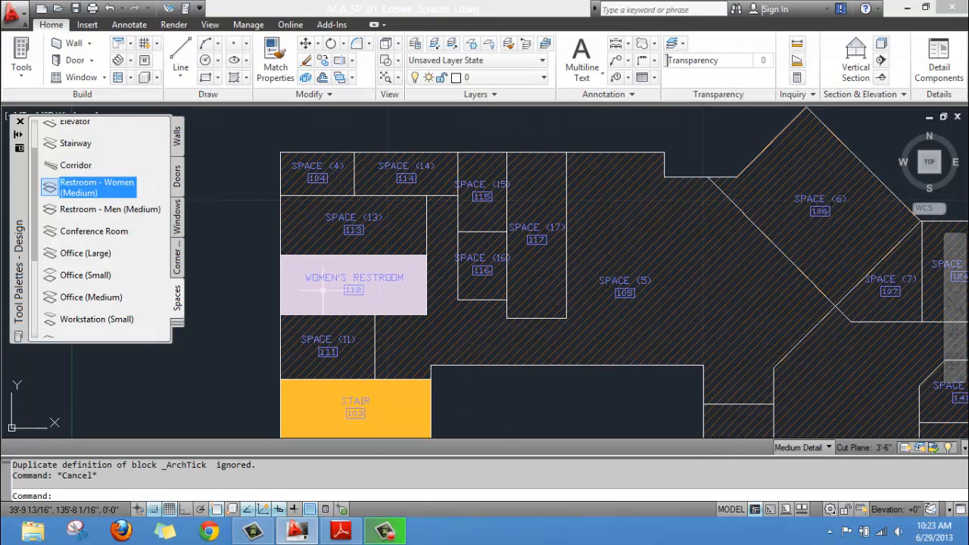
Apply the Restroom - Men (Medium) tool properties to Space (13), number 113, directly above the women's restroom
{"action": "right_click", "coordinate": [87, 216]}
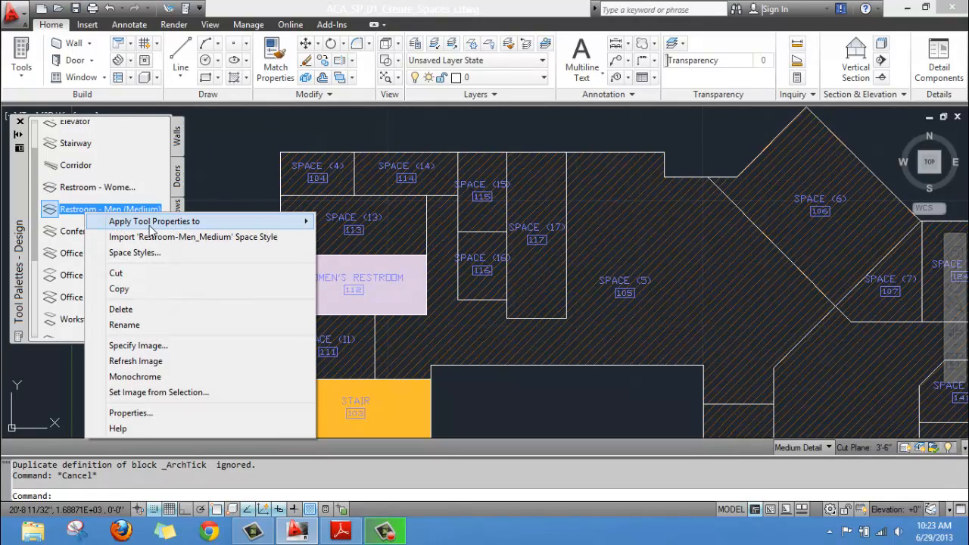
{"action": "mouse_move", "coordinate": [276, 229]}
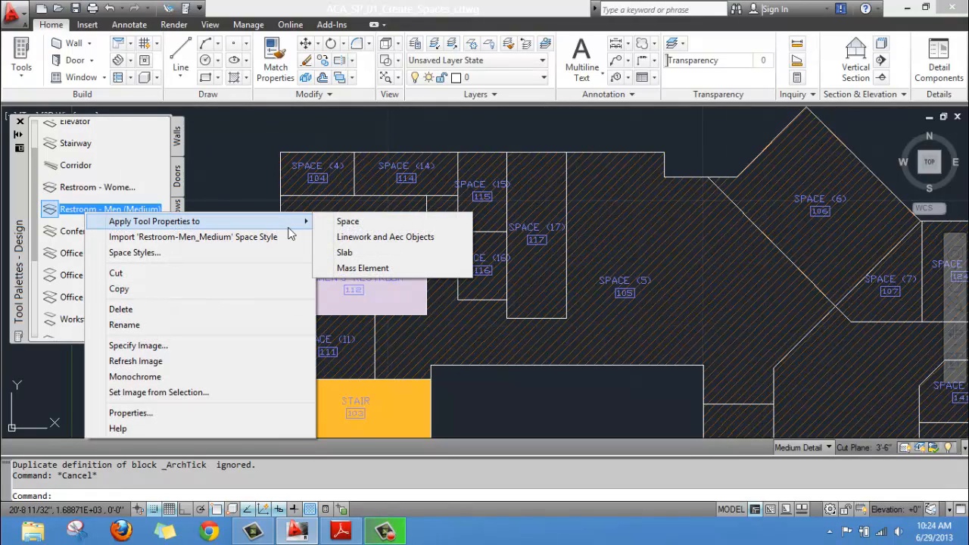
{"action": "left_click", "coordinate": [345, 222]}
{"action": "scroll", "coordinate": [334, 302], "scroll_direction": "up", "scroll_amount": 3}
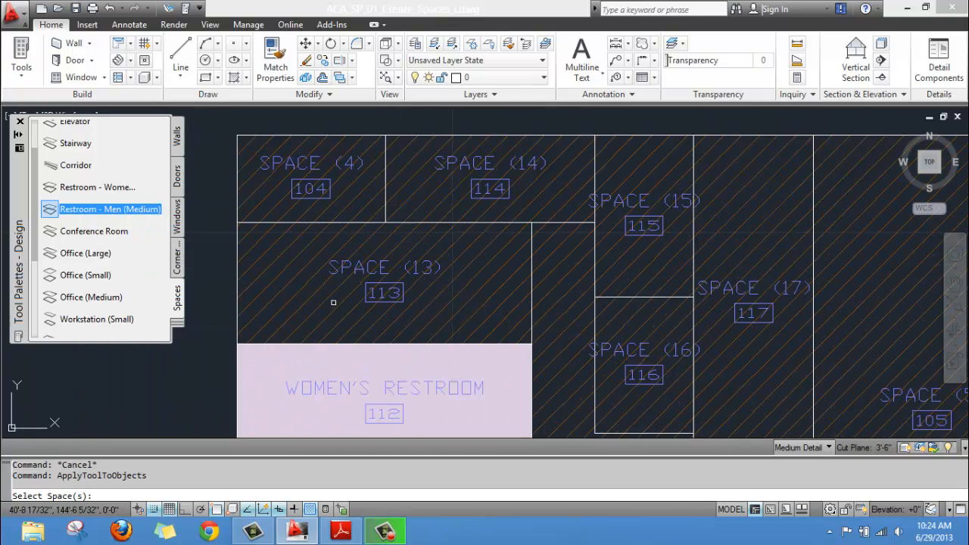
{"action": "left_click", "coordinate": [296, 286]}
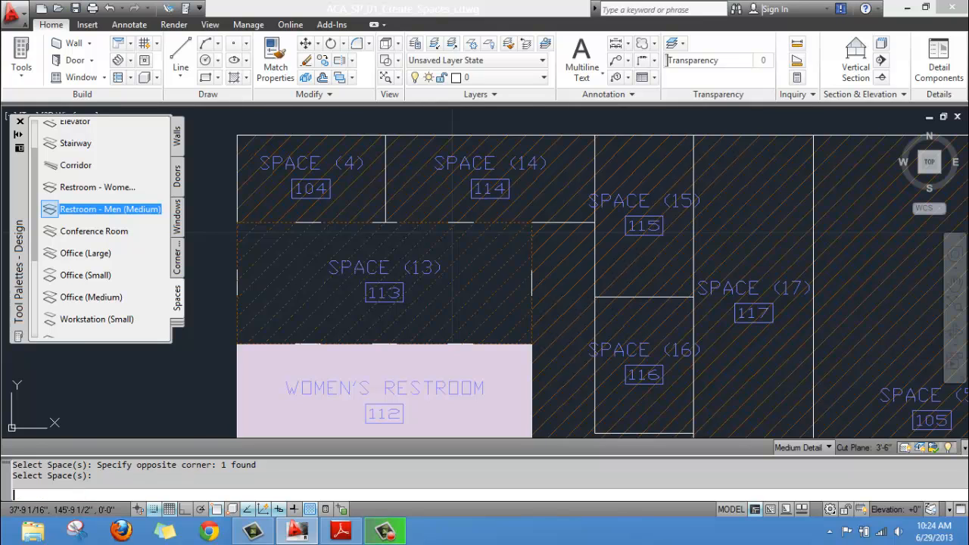
{"action": "key", "text": "Return"}
{"action": "key", "text": "Escape"}
{"action": "scroll", "coordinate": [412, 230], "scroll_direction": "down", "scroll_amount": 2}
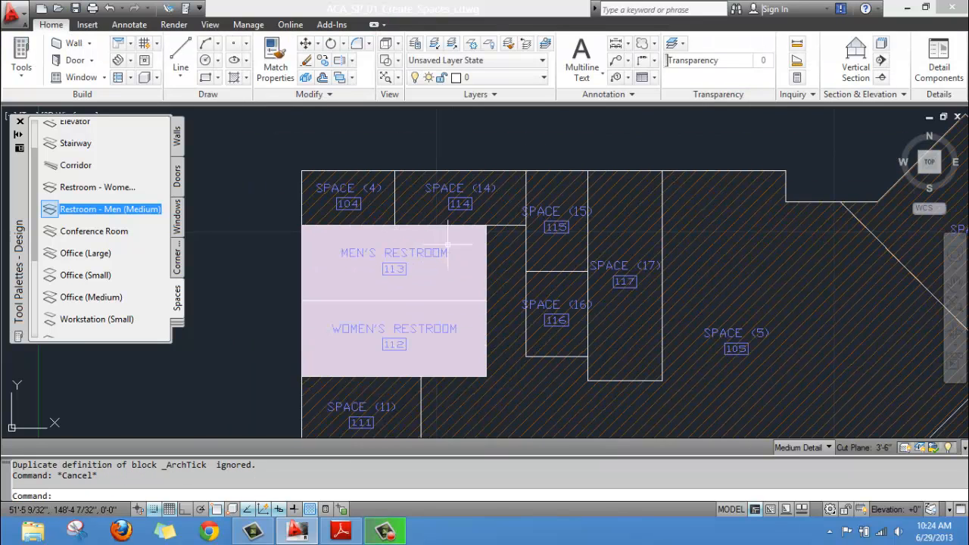
Switch to Adobe Reader, review the labeled room-type plan and the pages through the colored plan on page 43, and return to AutoCAD
{"action": "scroll", "coordinate": [447, 244], "scroll_direction": "down", "scroll_amount": 3}
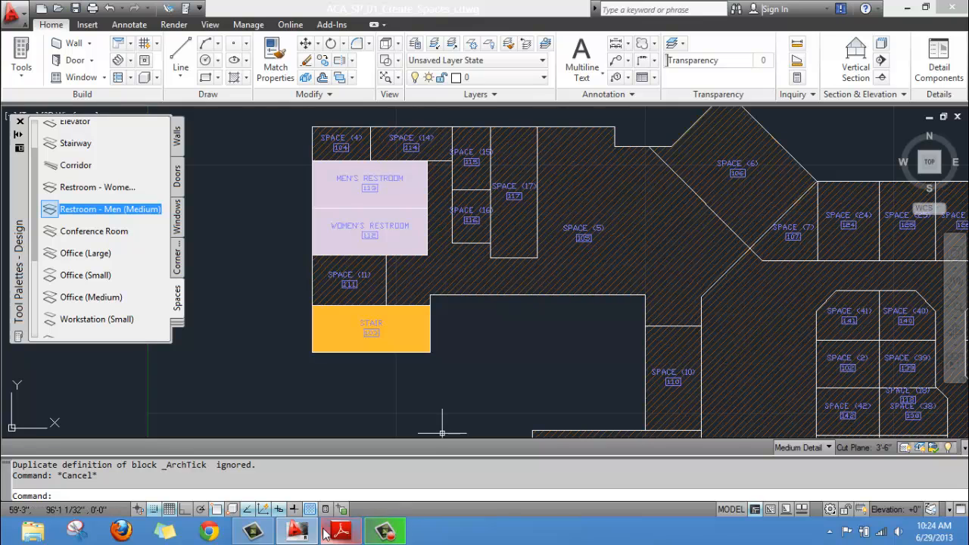
{"action": "left_click", "coordinate": [341, 530]}
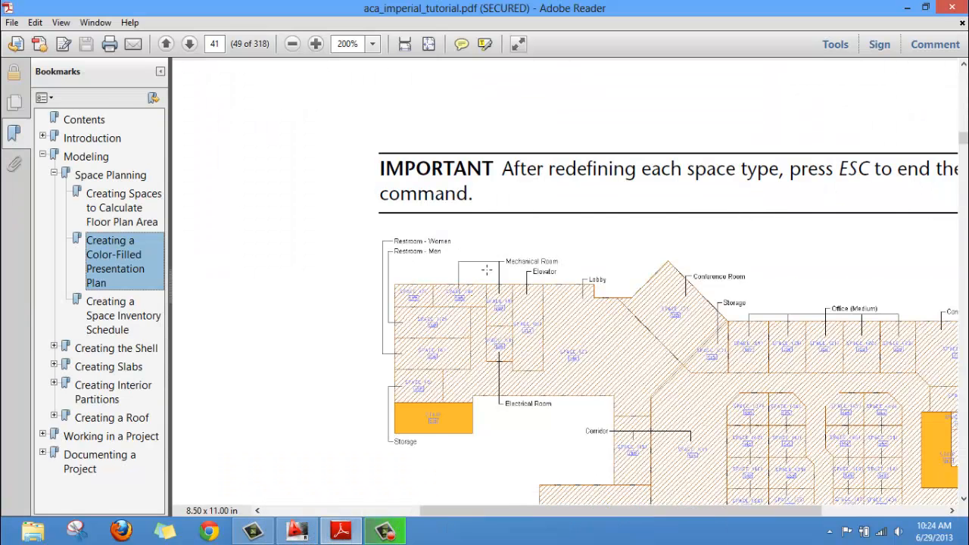
{"action": "scroll", "coordinate": [564, 293], "scroll_direction": "down", "scroll_amount": 1}
{"action": "scroll", "coordinate": [562, 300], "scroll_direction": "down", "scroll_amount": 1}
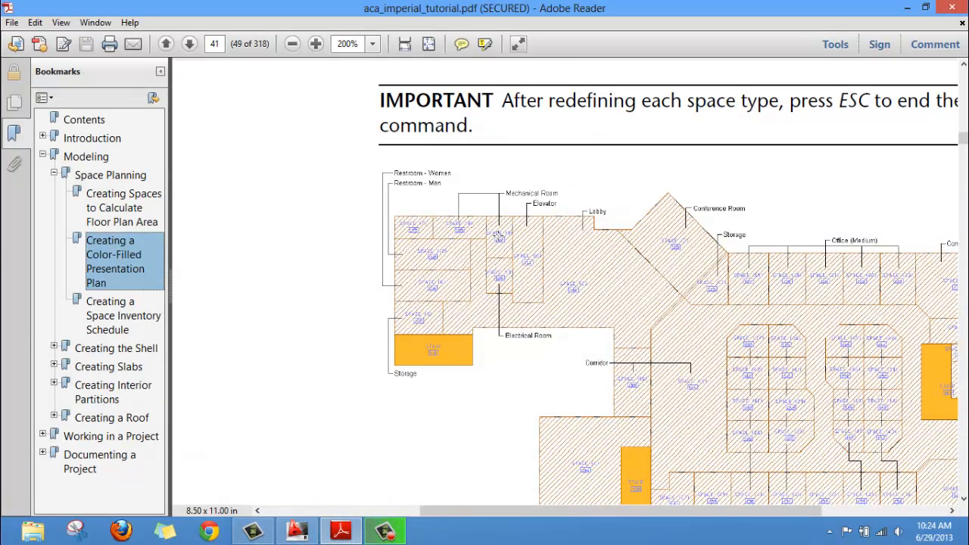
{"action": "scroll", "coordinate": [633, 215], "scroll_direction": "down", "scroll_amount": 15}
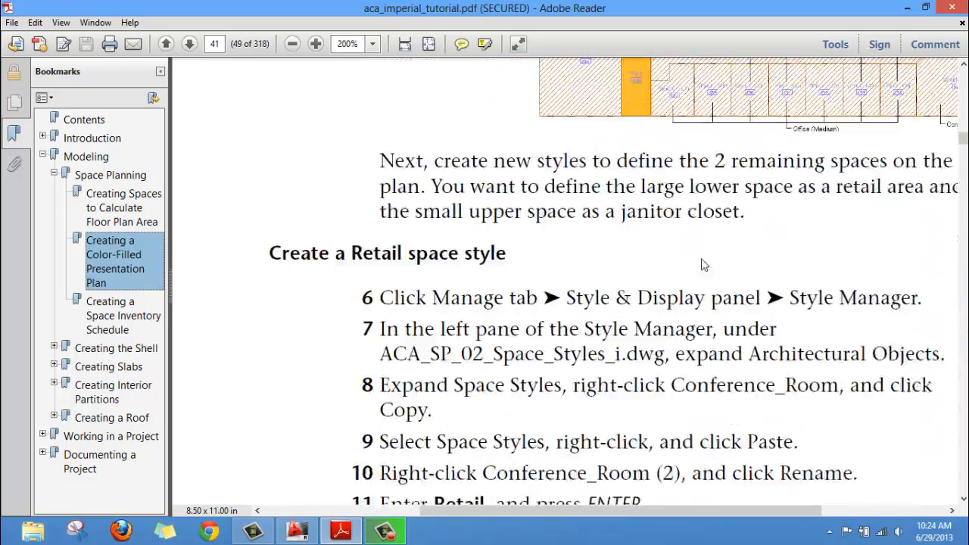
{"action": "scroll", "coordinate": [658, 272], "scroll_direction": "down", "scroll_amount": 20}
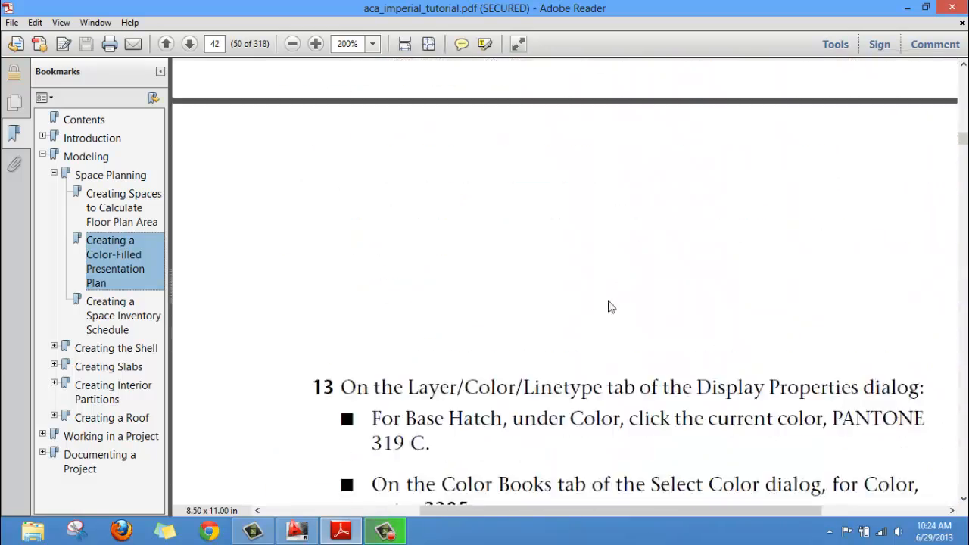
{"action": "scroll", "coordinate": [586, 314], "scroll_direction": "down", "scroll_amount": 20}
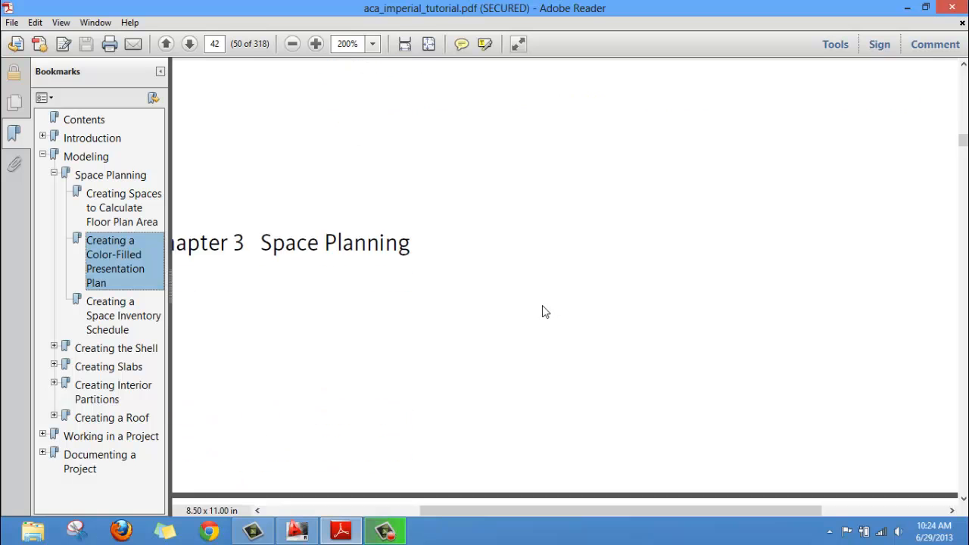
{"action": "scroll", "coordinate": [521, 329], "scroll_direction": "down", "scroll_amount": 10}
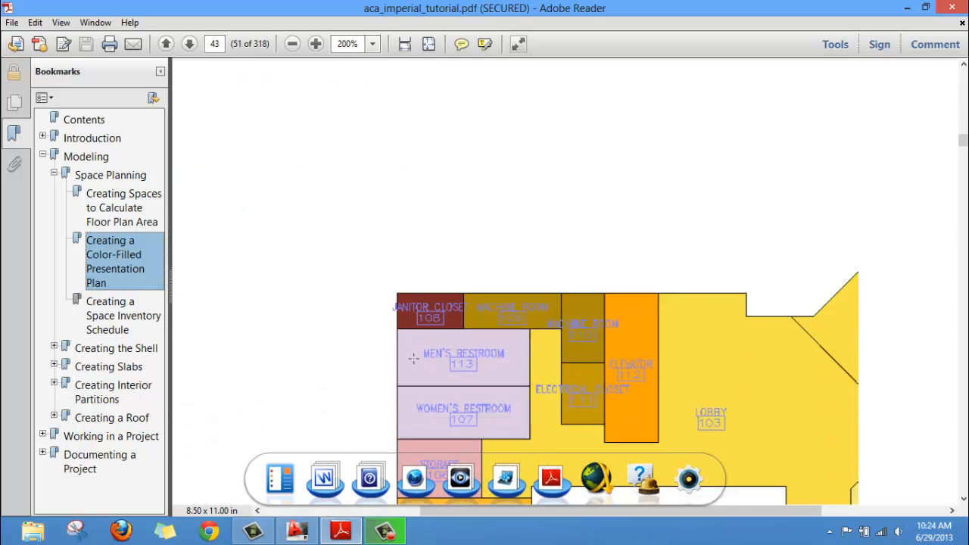
{"action": "scroll", "coordinate": [422, 349], "scroll_direction": "down", "scroll_amount": 20}
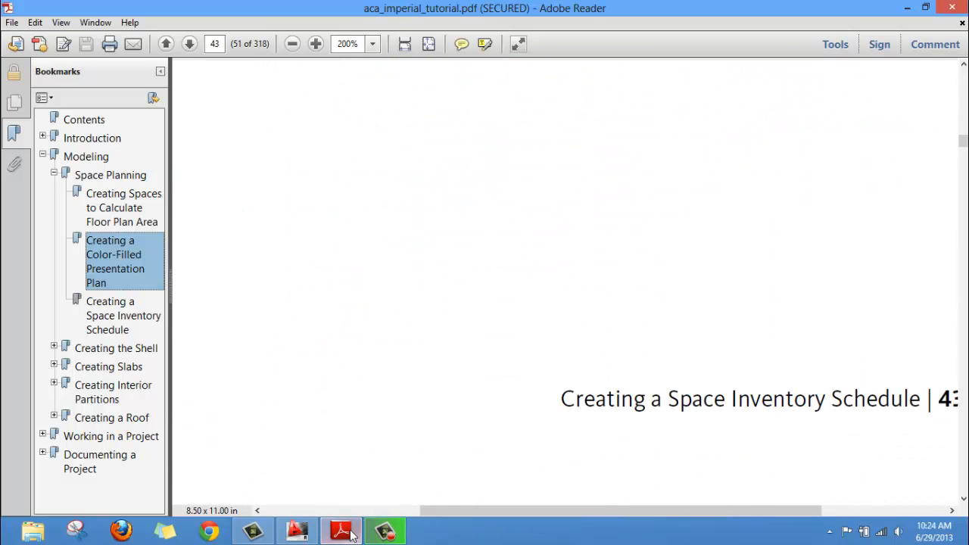
{"action": "left_click", "coordinate": [299, 534]}
Apply the Mechanical Room tool properties to Space (14), number 114, and Space (15), number 115, together
{"action": "scroll", "coordinate": [428, 336], "scroll_direction": "down", "scroll_amount": 3}
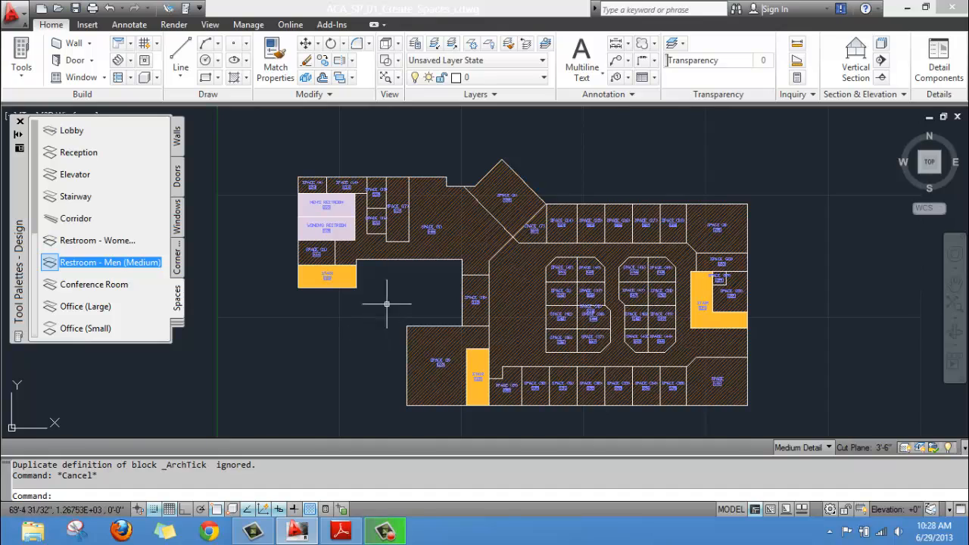
{"action": "scroll", "coordinate": [394, 329], "scroll_direction": "up", "scroll_amount": 5}
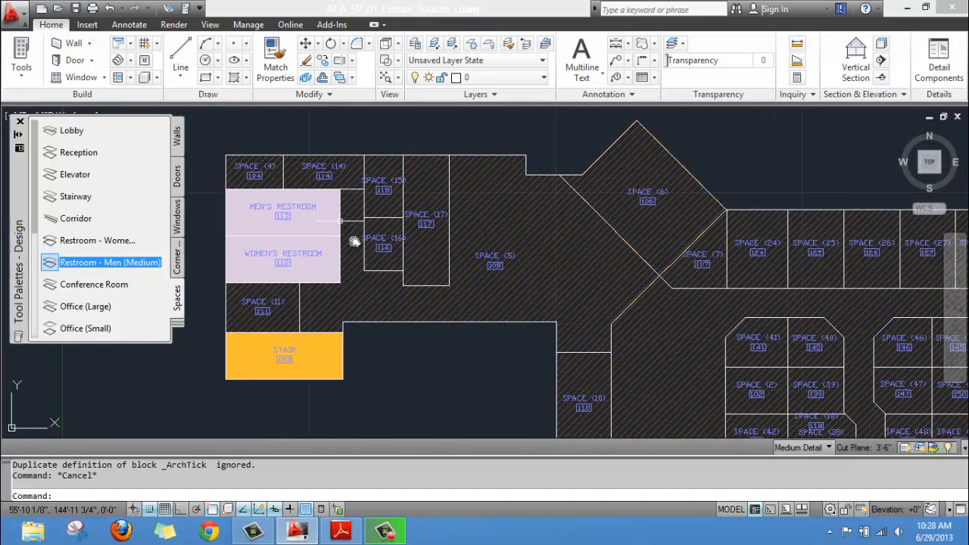
{"action": "middle_click_drag", "start_coordinate": [355, 242], "coordinate": [387, 300]}
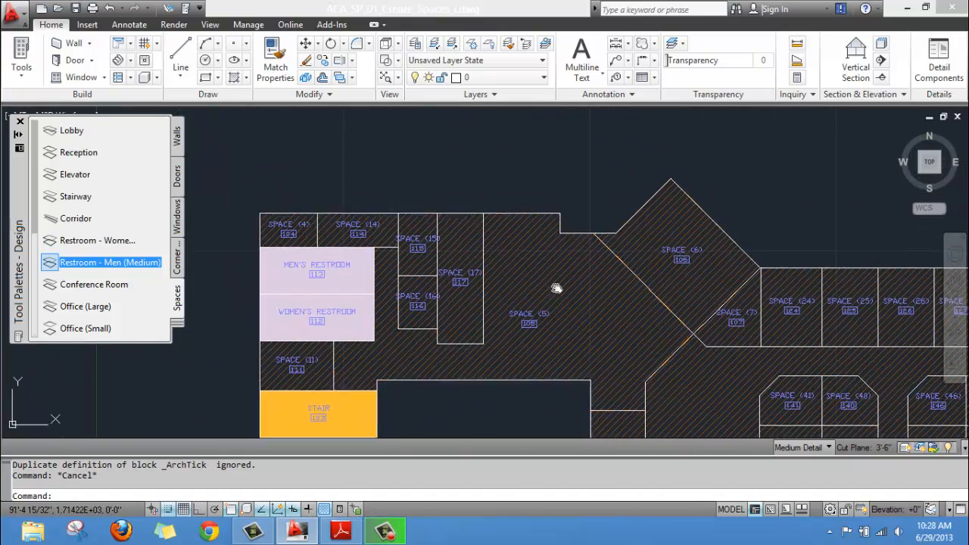
{"action": "scroll", "coordinate": [298, 268], "scroll_direction": "up", "scroll_amount": 4}
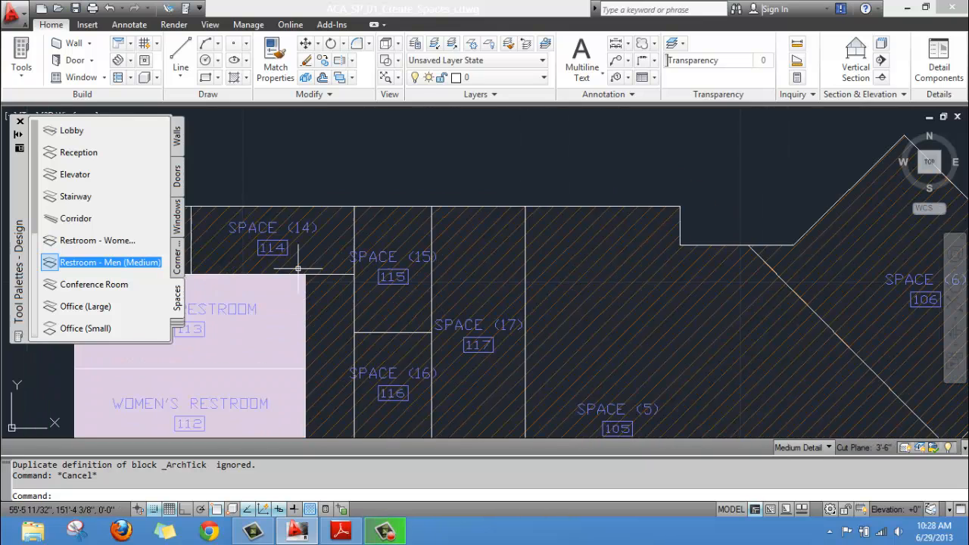
{"action": "middle_click_drag", "start_coordinate": [301, 279], "coordinate": [331, 310]}
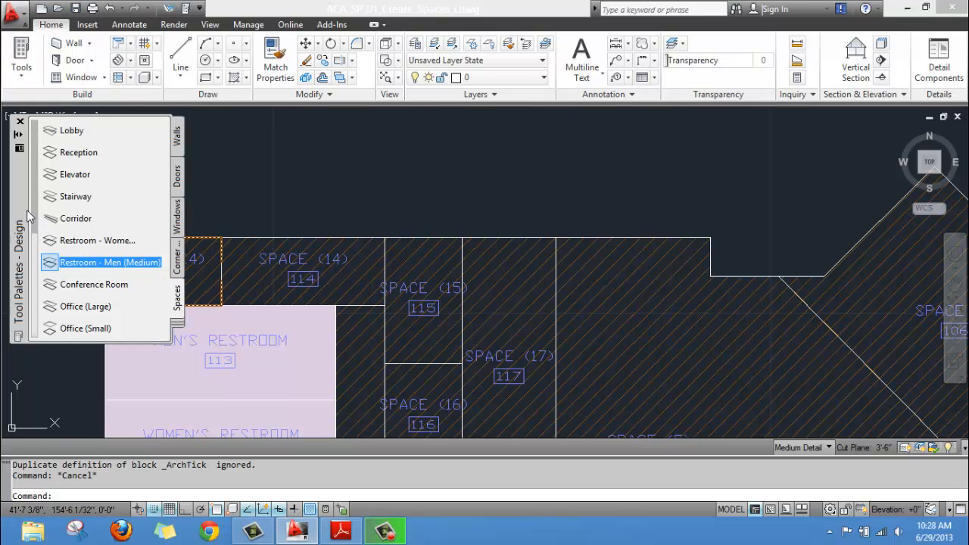
{"action": "scroll", "coordinate": [35, 231], "scroll_direction": "down", "scroll_amount": 2}
{"action": "left_click_drag", "start_coordinate": [34, 230], "coordinate": [37, 269]}
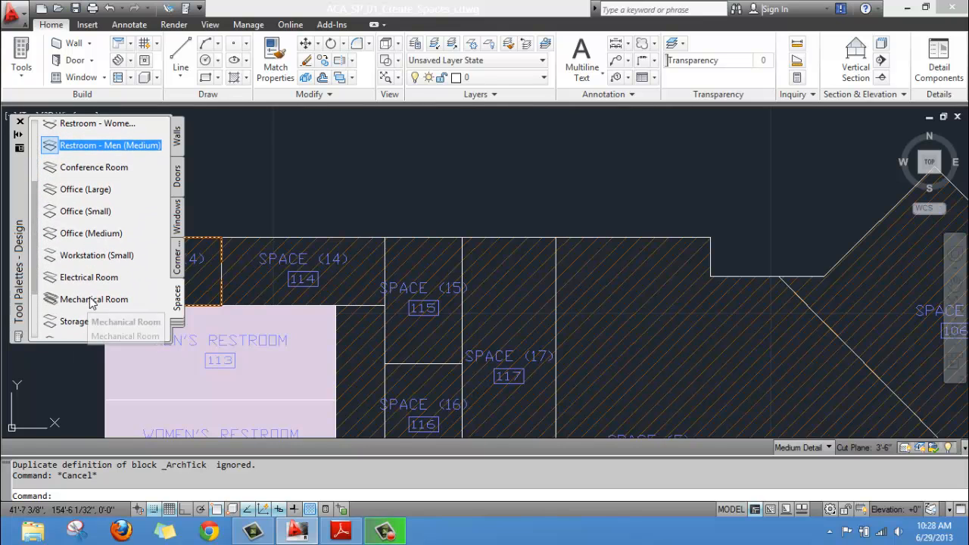
{"action": "right_click", "coordinate": [87, 301]}
{"action": "mouse_move", "coordinate": [193, 83]}
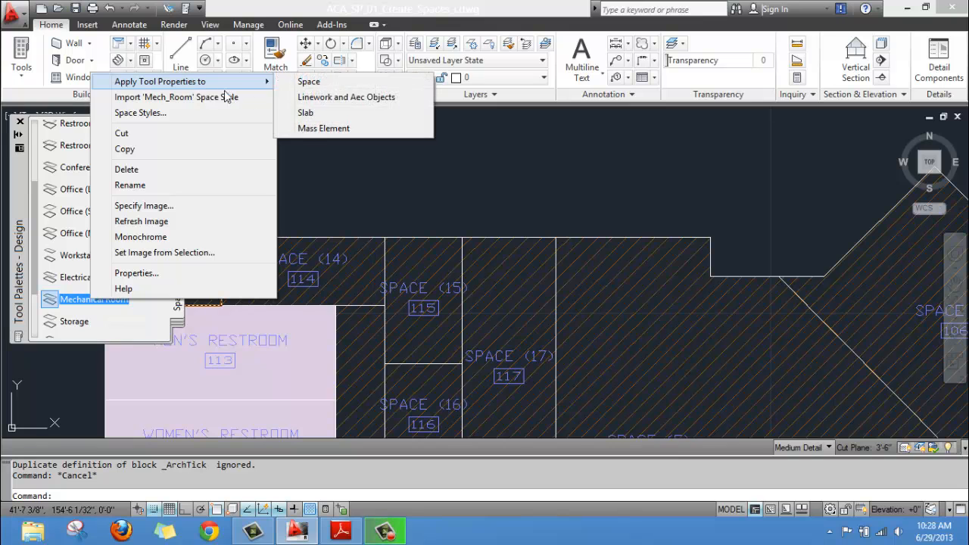
{"action": "left_click", "coordinate": [305, 82]}
{"action": "middle_click_drag", "start_coordinate": [341, 240], "coordinate": [381, 217]}
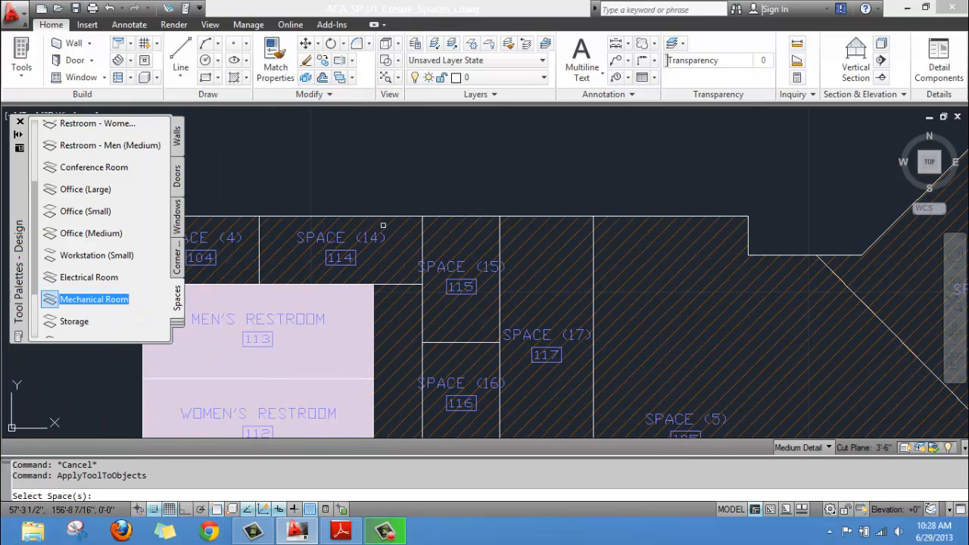
{"action": "left_click", "coordinate": [411, 230]}
{"action": "left_click", "coordinate": [409, 228]}
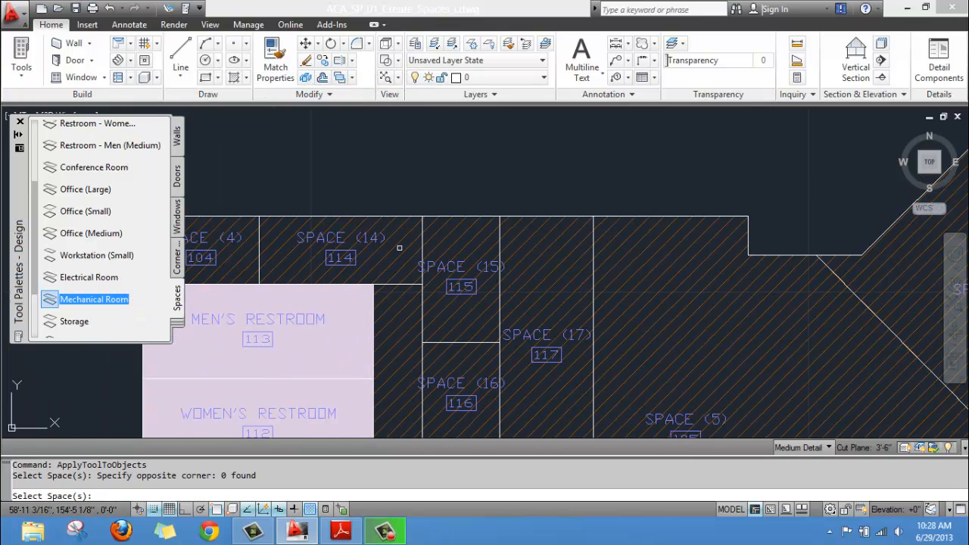
{"action": "left_click", "coordinate": [395, 237]}
{"action": "left_click", "coordinate": [460, 235]}
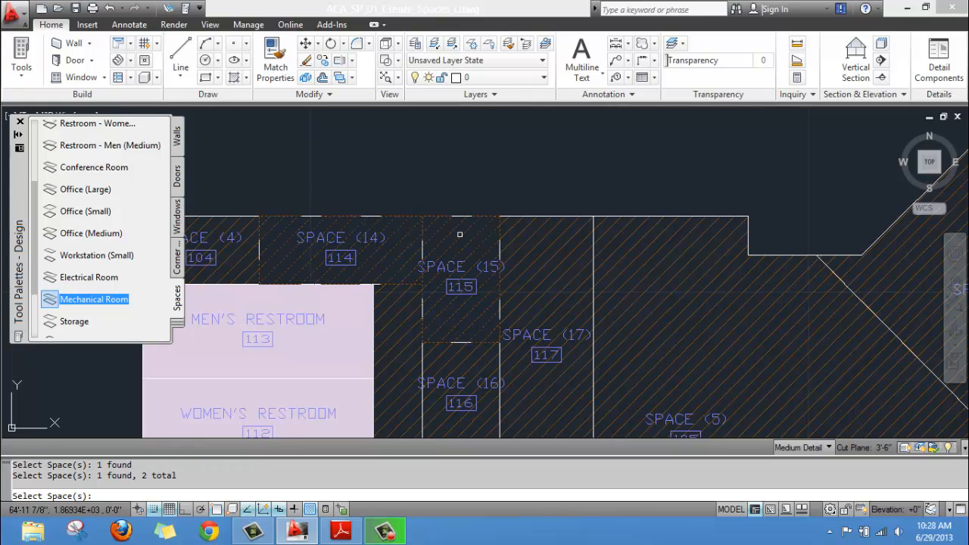
{"action": "key", "text": "Return"}
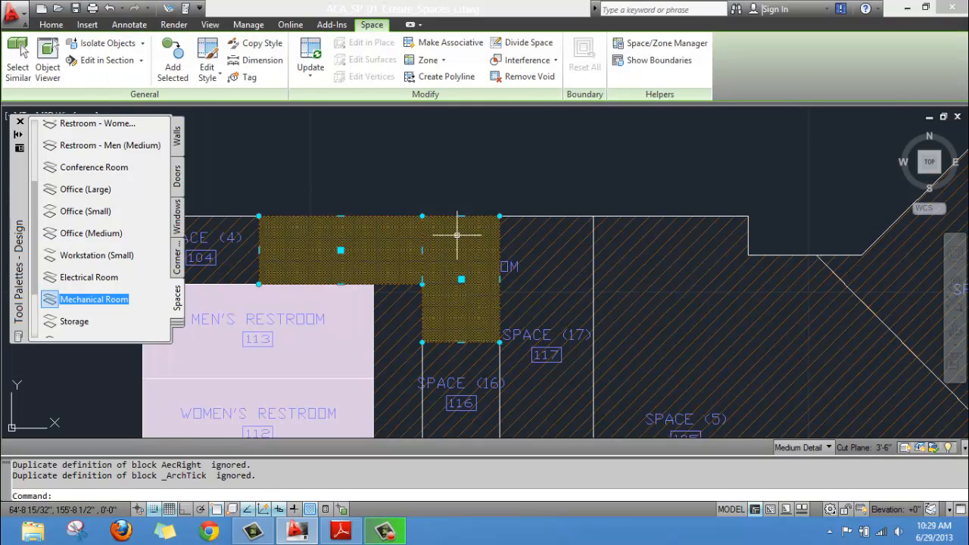
{"action": "key", "text": "Escape"}
{"action": "scroll", "coordinate": [492, 314], "scroll_direction": "up", "scroll_amount": 1}
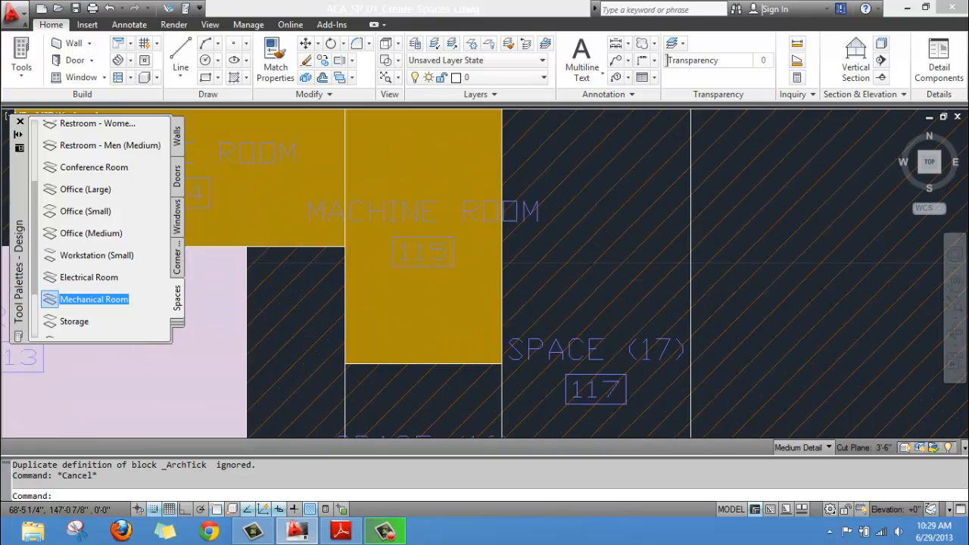
{"action": "middle_click_drag", "start_coordinate": [487, 310], "coordinate": [465, 315]}
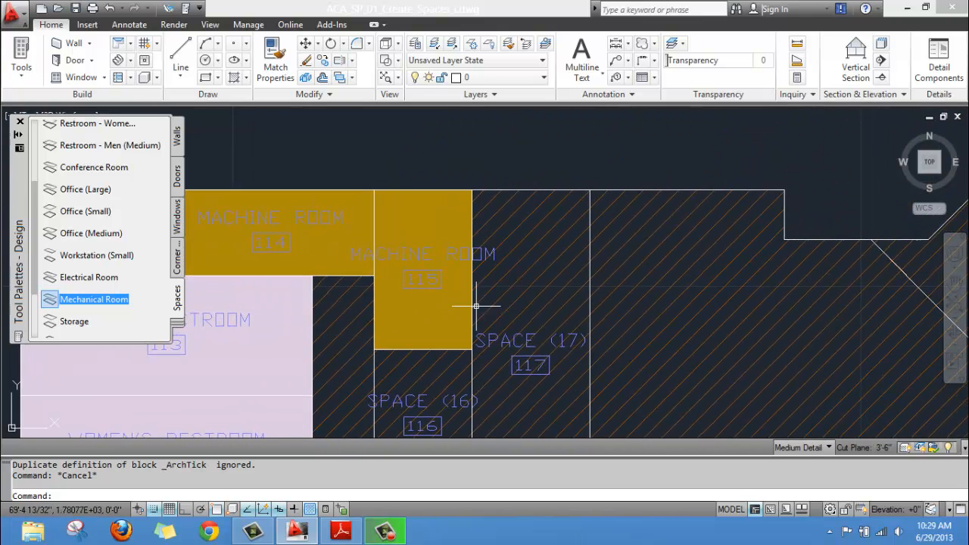
Apply the Elevator tool properties to Space (17), number 117, beside the machine rooms
{"action": "middle_click_drag", "start_coordinate": [540, 296], "coordinate": [518, 307]}
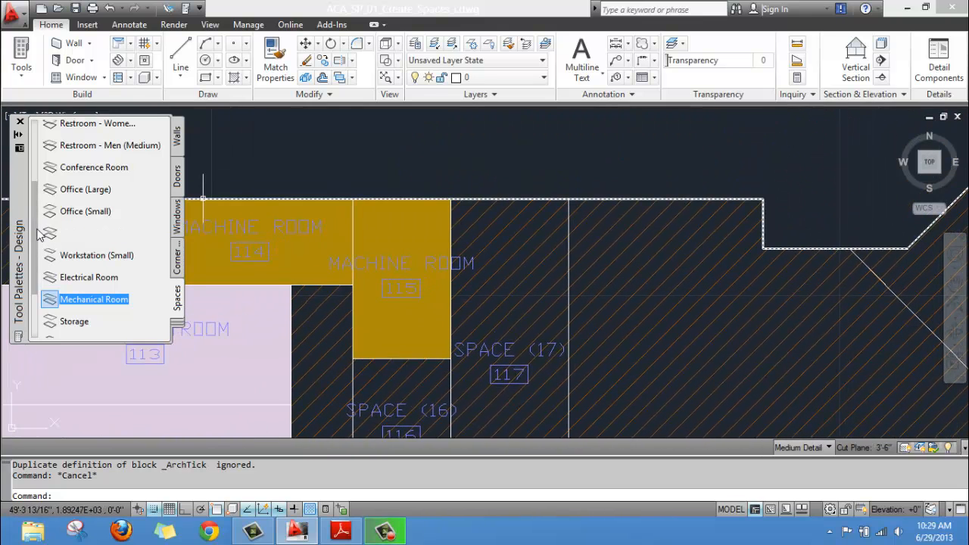
{"action": "scroll", "coordinate": [37, 234], "scroll_direction": "down", "scroll_amount": 3}
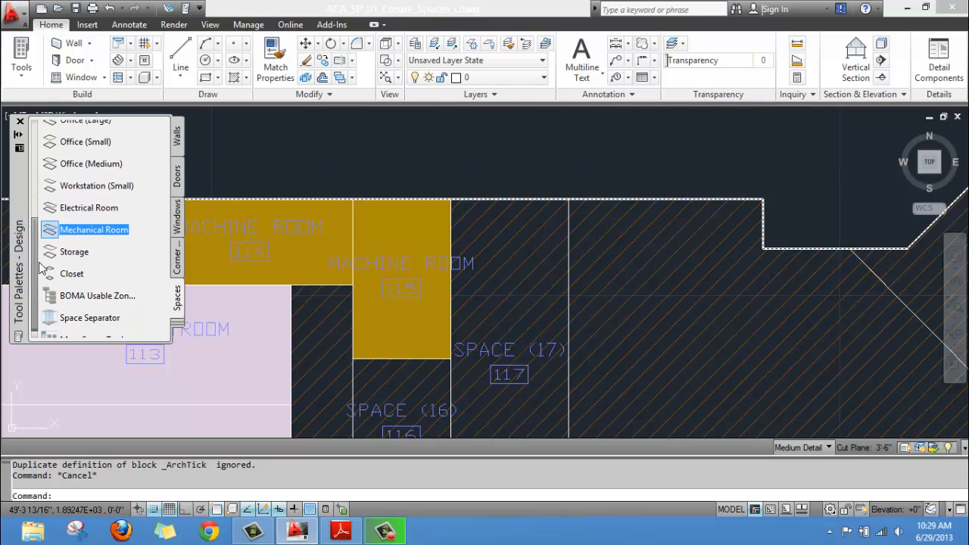
{"action": "scroll", "coordinate": [44, 219], "scroll_direction": "up", "scroll_amount": 5}
{"action": "scroll", "coordinate": [44, 216], "scroll_direction": "up", "scroll_amount": 3}
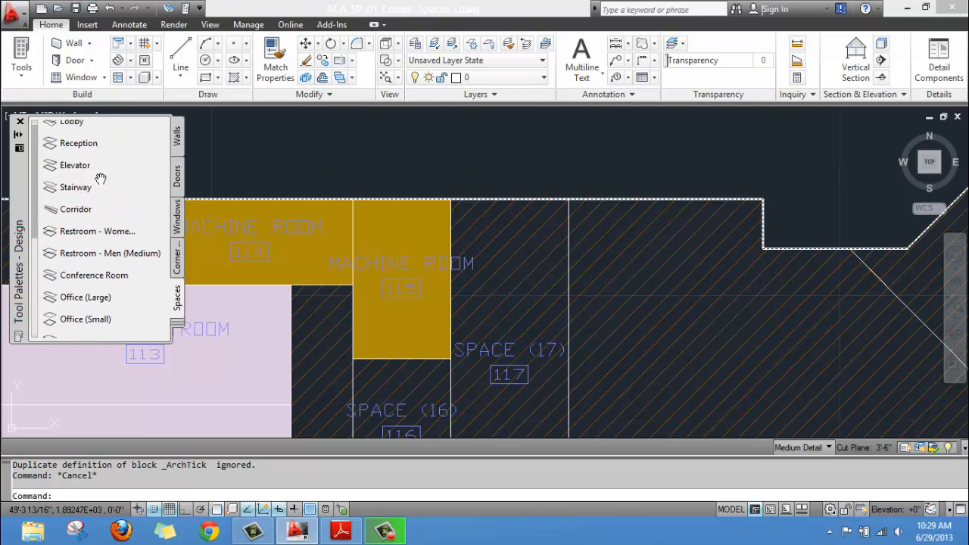
{"action": "right_click", "coordinate": [87, 173]}
{"action": "mouse_move", "coordinate": [244, 176]}
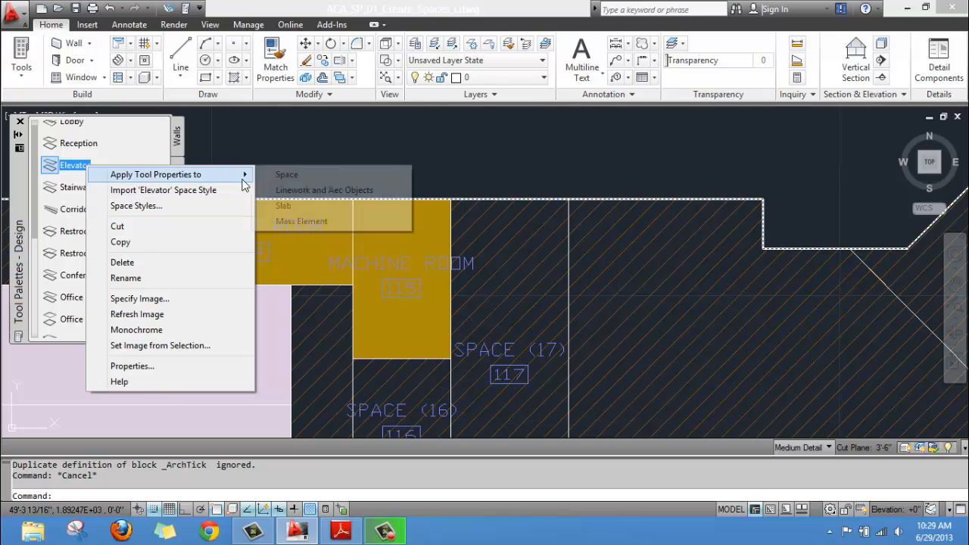
{"action": "left_click", "coordinate": [288, 175]}
{"action": "left_click", "coordinate": [521, 243]}
{"action": "left_click", "coordinate": [520, 242]}
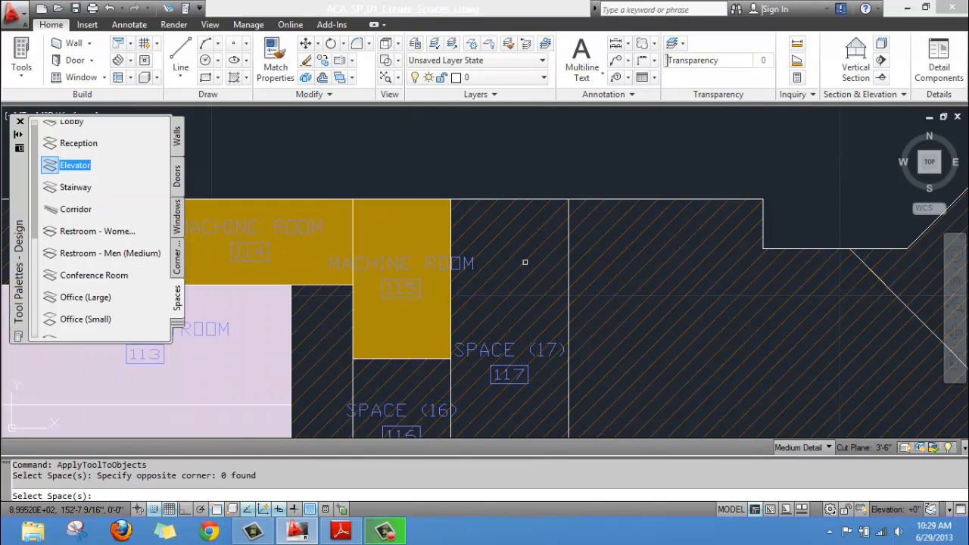
{"action": "left_click", "coordinate": [504, 225]}
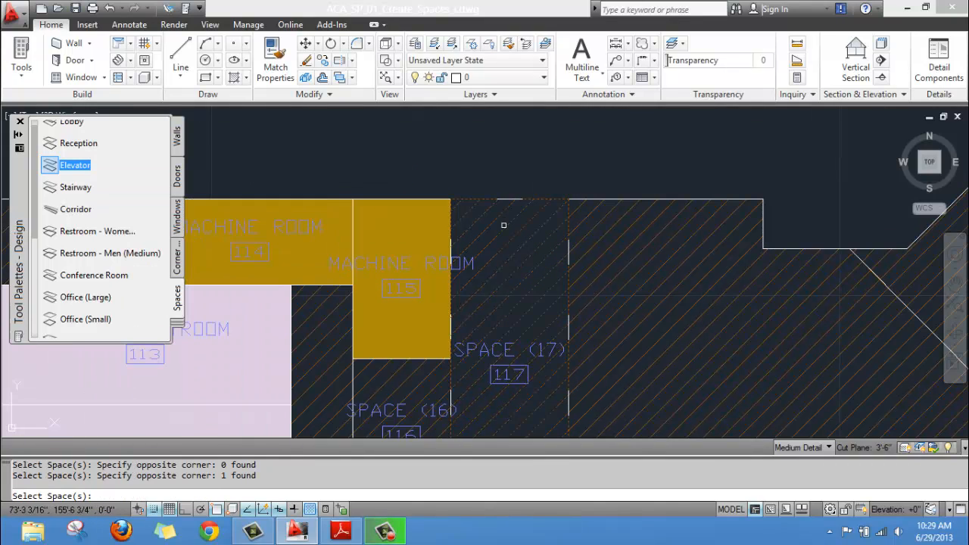
{"action": "key", "text": "Return"}
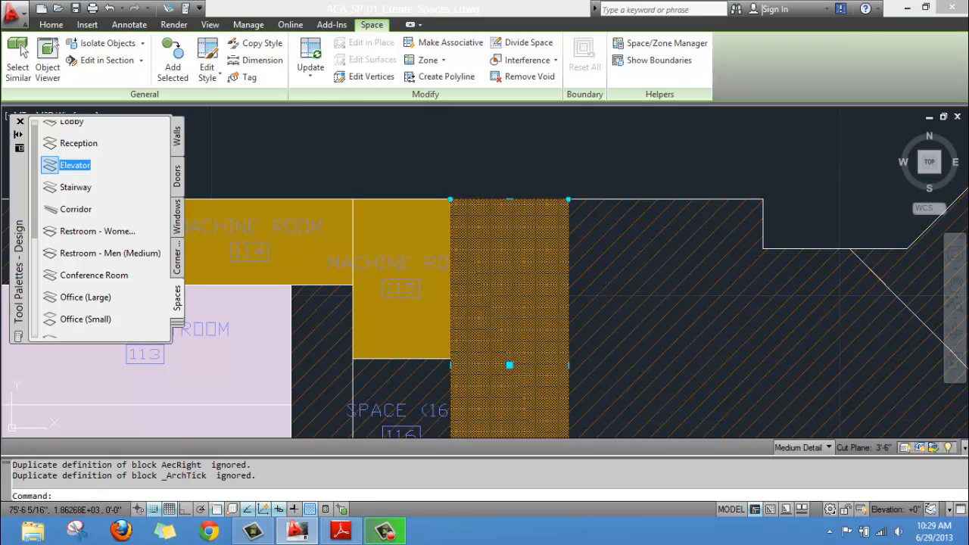
Apply the Lobby tool properties to Space (5), the large area next to the elevator
{"action": "middle_click_drag", "start_coordinate": [679, 252], "coordinate": [529, 218]}
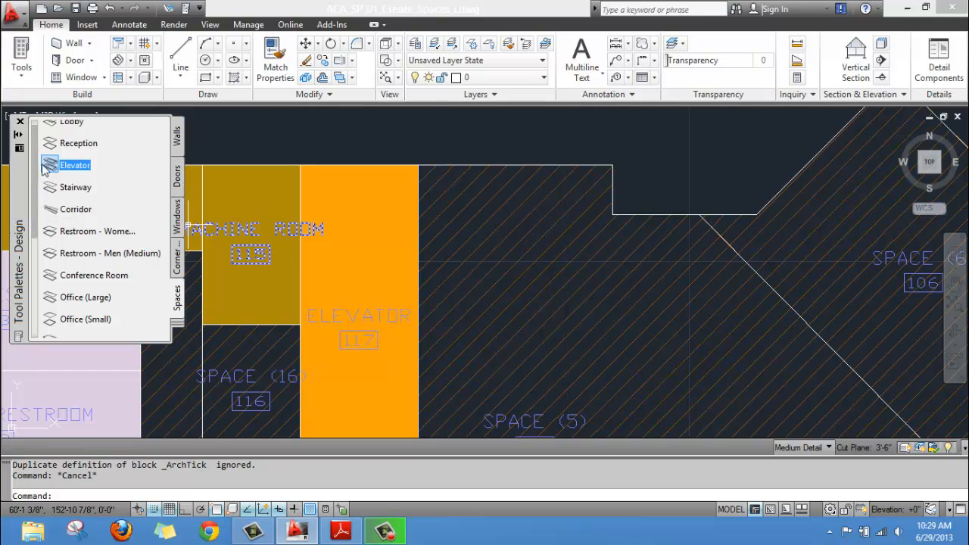
{"action": "scroll", "coordinate": [45, 174], "scroll_direction": "up", "scroll_amount": 1}
{"action": "right_click", "coordinate": [72, 131]}
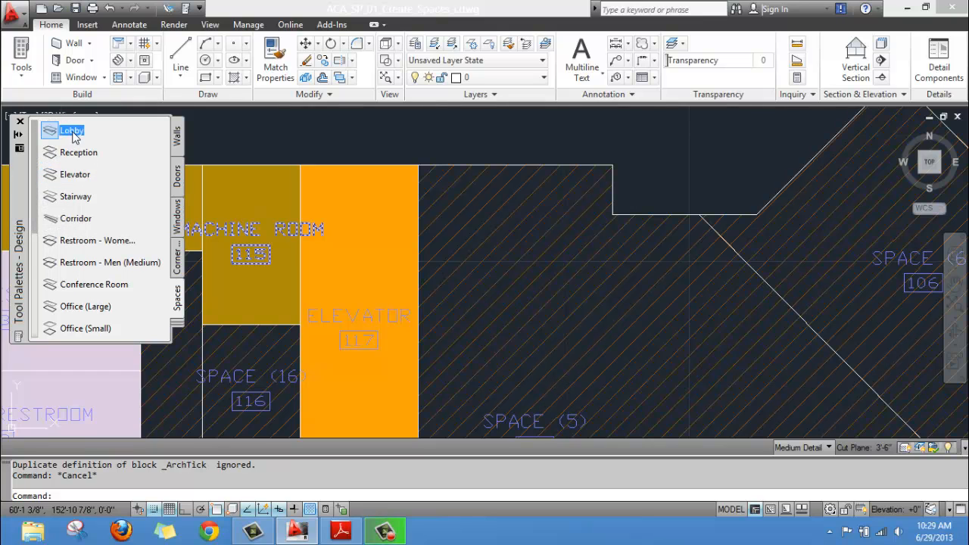
{"action": "mouse_move", "coordinate": [221, 141]}
{"action": "left_click", "coordinate": [259, 142]}
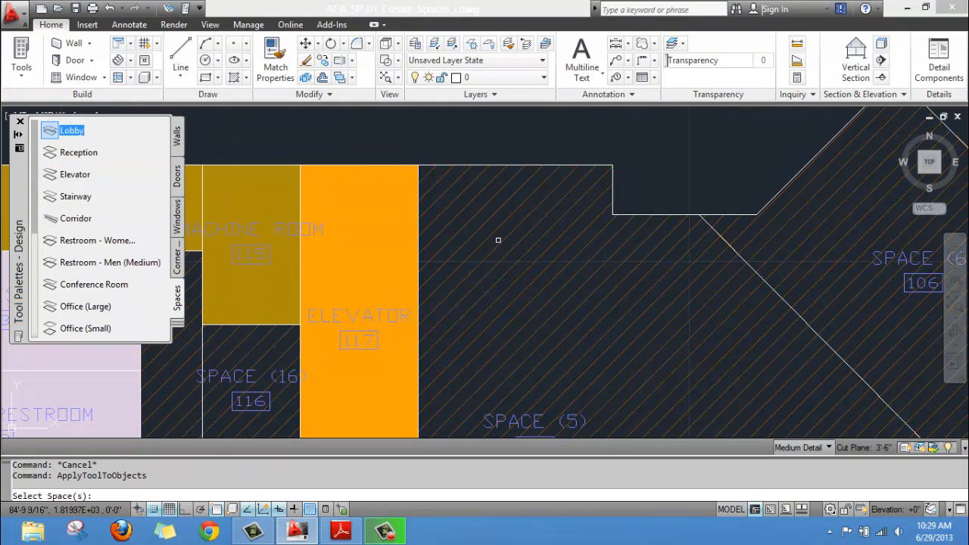
{"action": "left_click", "coordinate": [483, 266]}
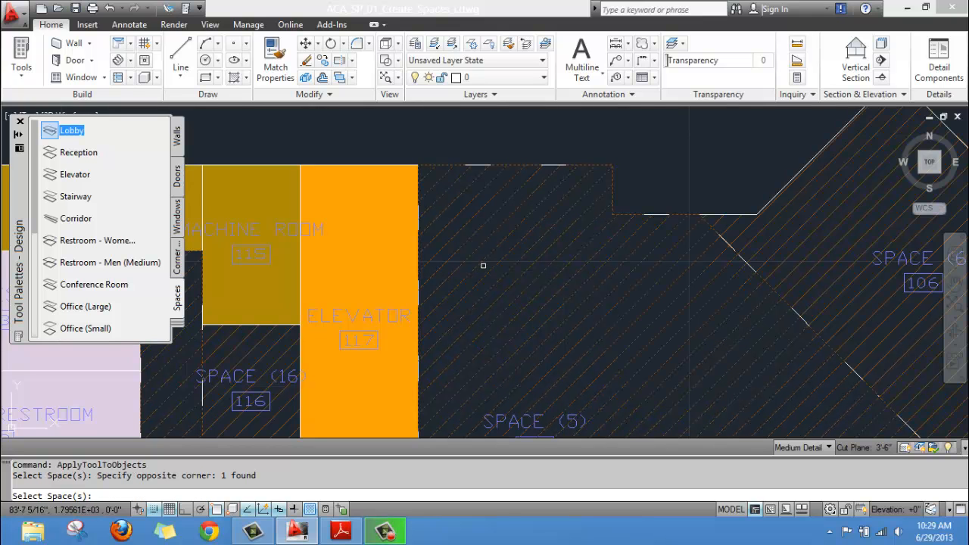
{"action": "key", "text": "Return"}
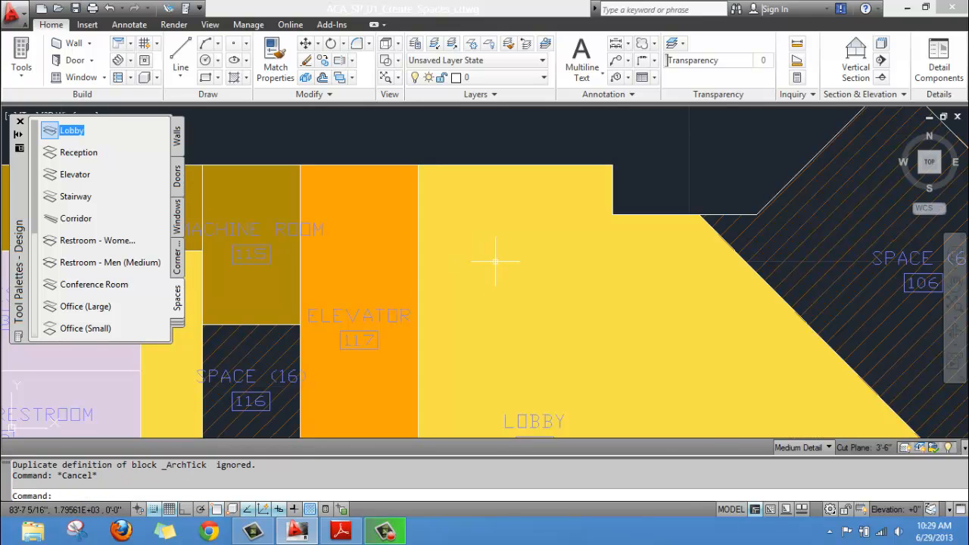
Apply the Electrical Room tool properties to Space (16), number 116, between the restrooms and the elevator
{"action": "scroll", "coordinate": [656, 336], "scroll_direction": "down", "scroll_amount": 5}
{"action": "scroll", "coordinate": [525, 225], "scroll_direction": "up", "scroll_amount": 3}
{"action": "middle_click_drag", "start_coordinate": [525, 224], "coordinate": [539, 254]}
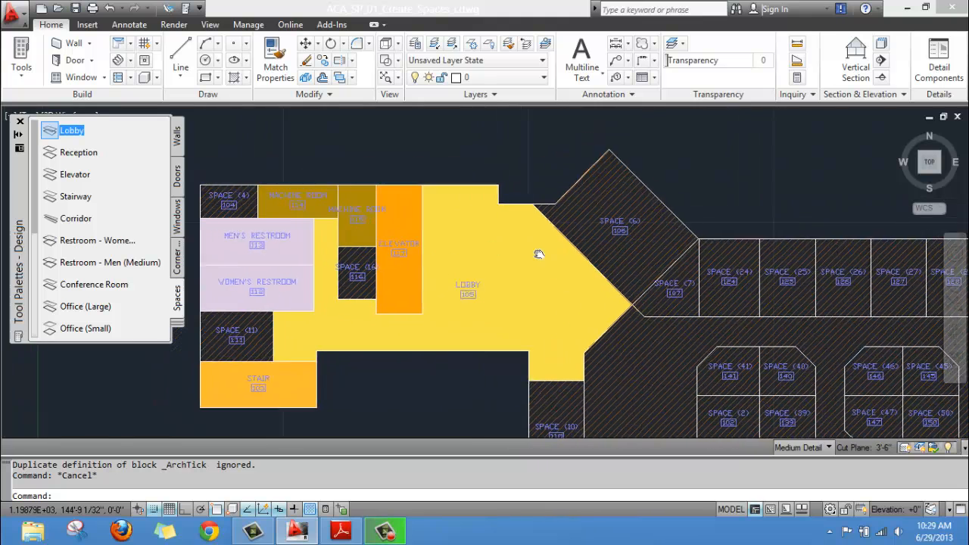
{"action": "scroll", "coordinate": [432, 233], "scroll_direction": "up", "scroll_amount": 3}
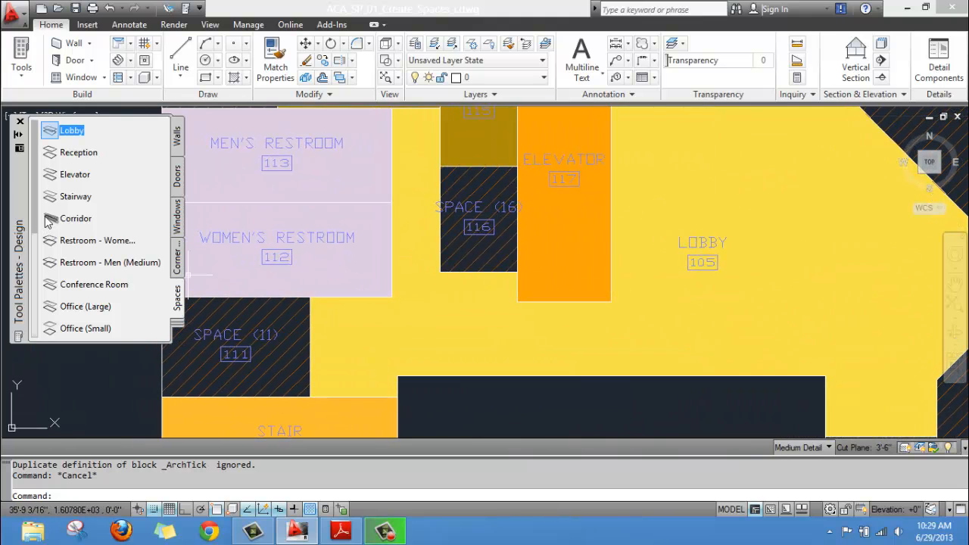
{"action": "left_click_drag", "start_coordinate": [47, 222], "coordinate": [35, 218]}
{"action": "scroll", "coordinate": [53, 265], "scroll_direction": "down", "scroll_amount": 5}
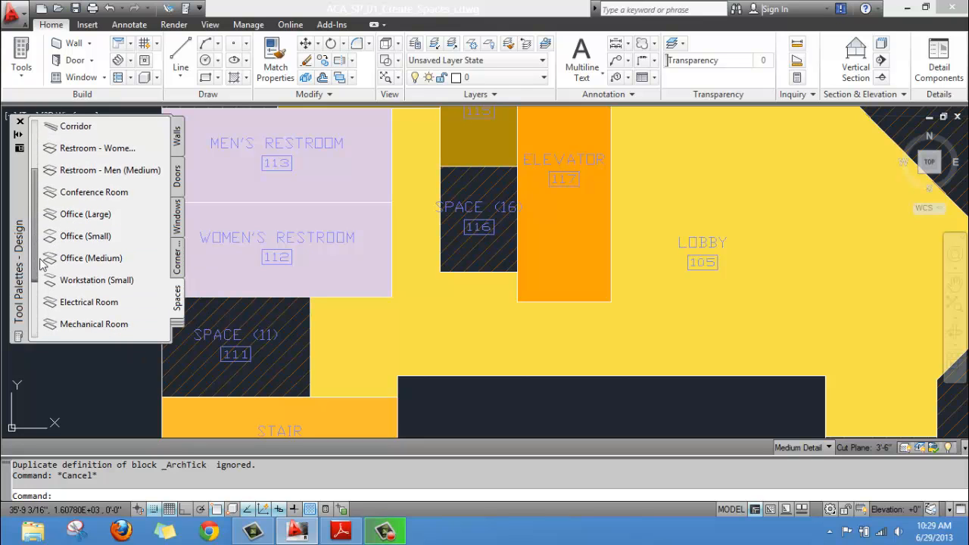
{"action": "right_click", "coordinate": [85, 284]}
{"action": "mouse_move", "coordinate": [216, 294]}
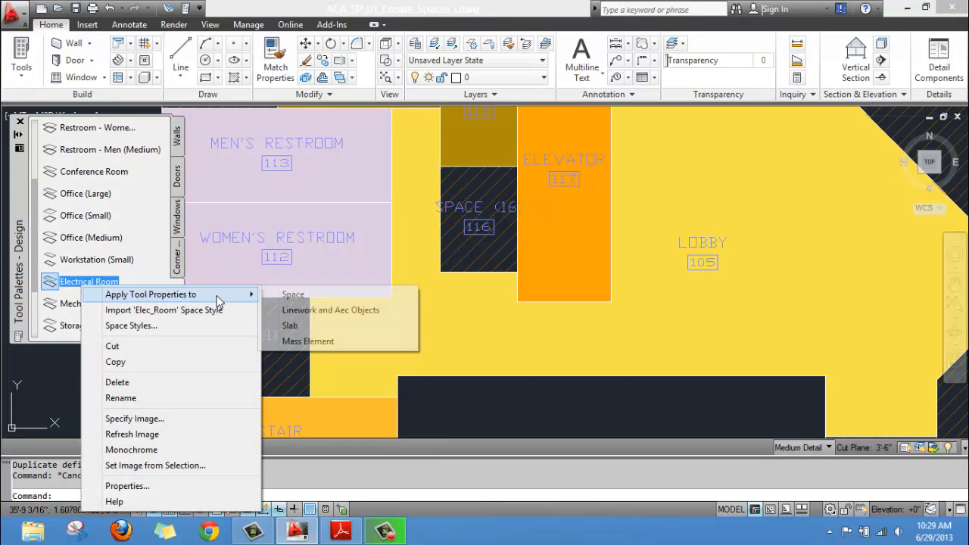
{"action": "left_click", "coordinate": [303, 294]}
{"action": "left_click", "coordinate": [463, 253]}
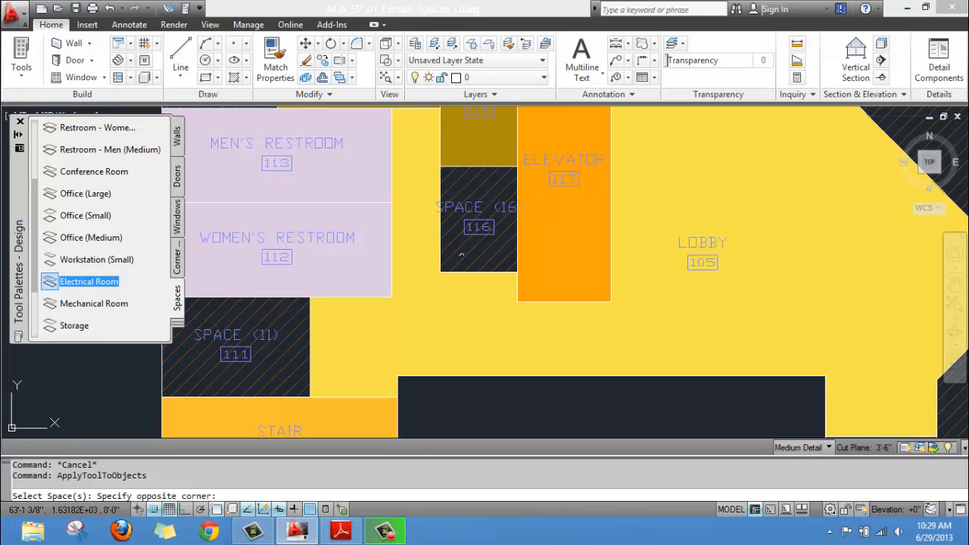
{"action": "left_click", "coordinate": [461, 256]}
{"action": "left_click", "coordinate": [457, 262]}
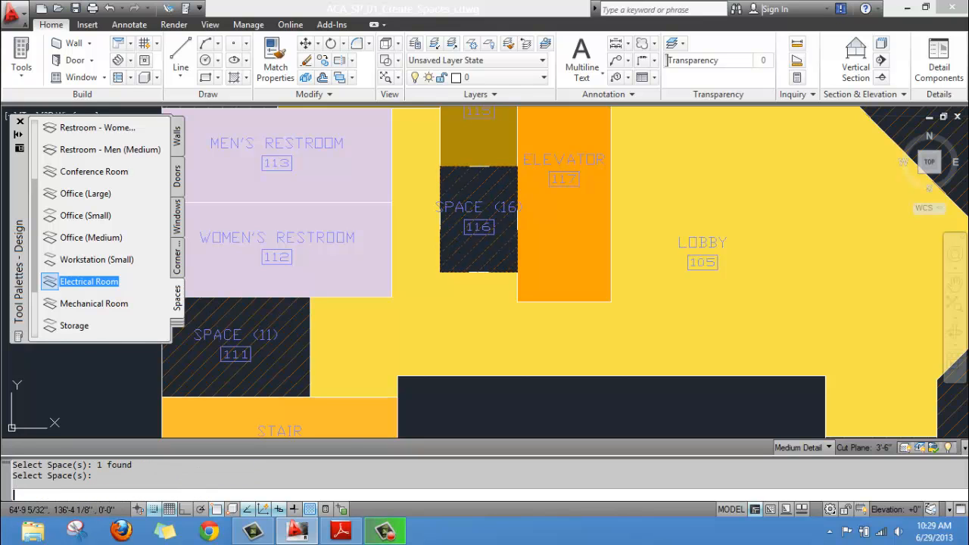
{"action": "key", "text": "Return"}
{"action": "key", "text": "Escape"}
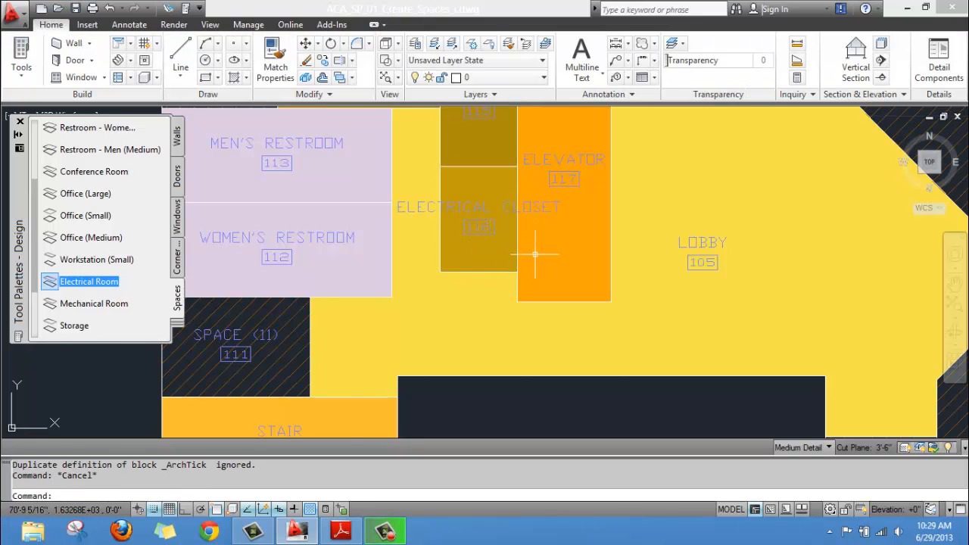
Apply the Conference Room tool properties together to Space (6), Space (8) and the corner space numbered 101
{"action": "scroll", "coordinate": [742, 280], "scroll_direction": "down", "scroll_amount": 6}
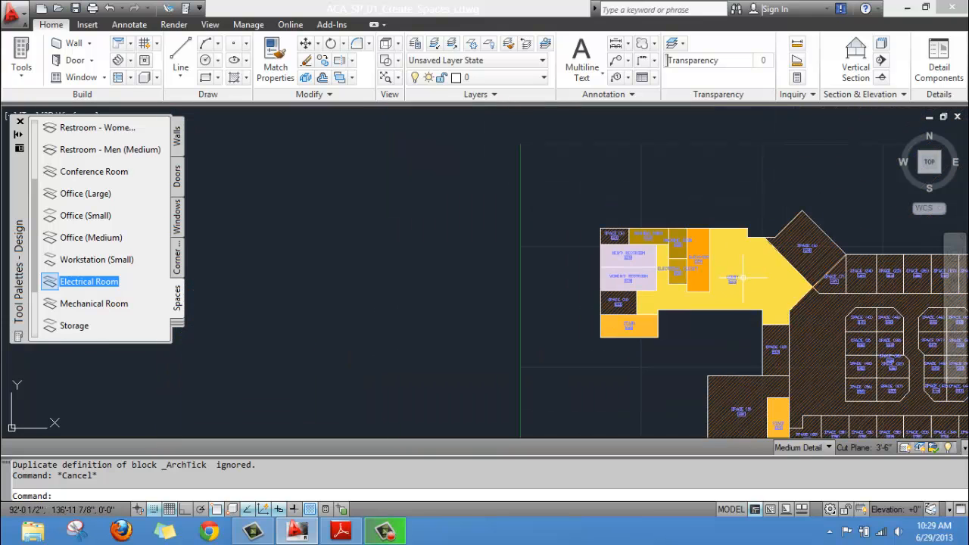
{"action": "mouse_move", "coordinate": [744, 279]}
{"action": "middle_mouse_down"}
{"action": "mouse_move", "coordinate": [427, 270]}
{"action": "mouse_move", "coordinate": [318, 249]}
{"action": "middle_mouse_up"}
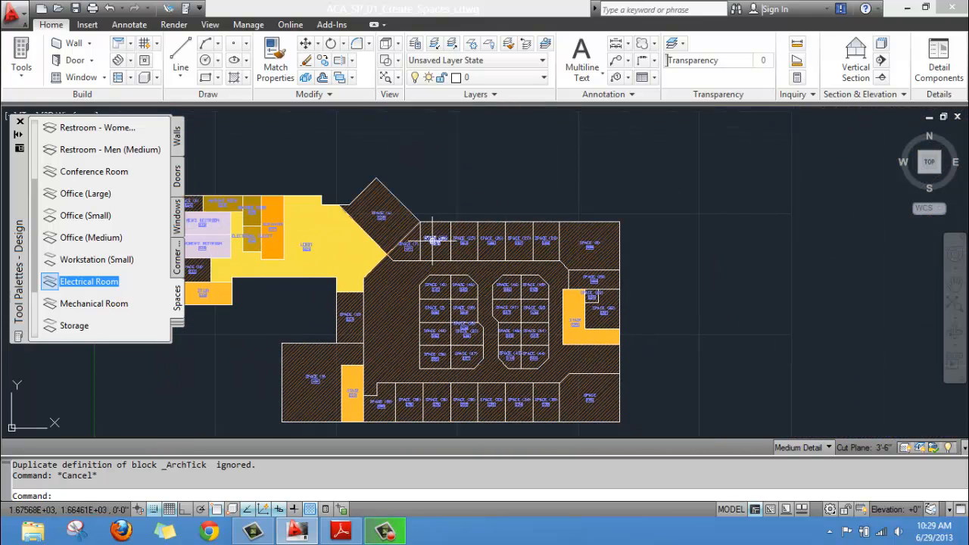
{"action": "right_click", "coordinate": [80, 173]}
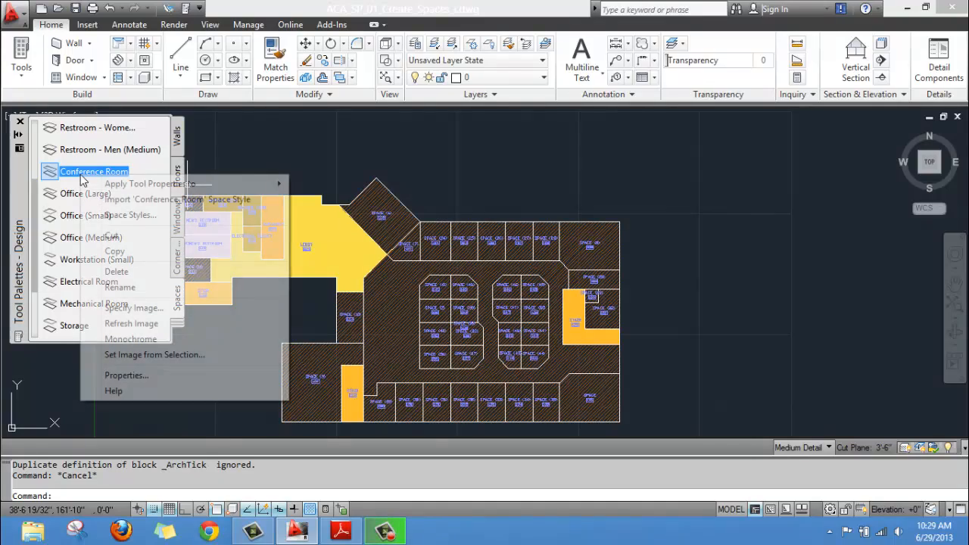
{"action": "mouse_move", "coordinate": [280, 184]}
{"action": "left_click", "coordinate": [318, 187]}
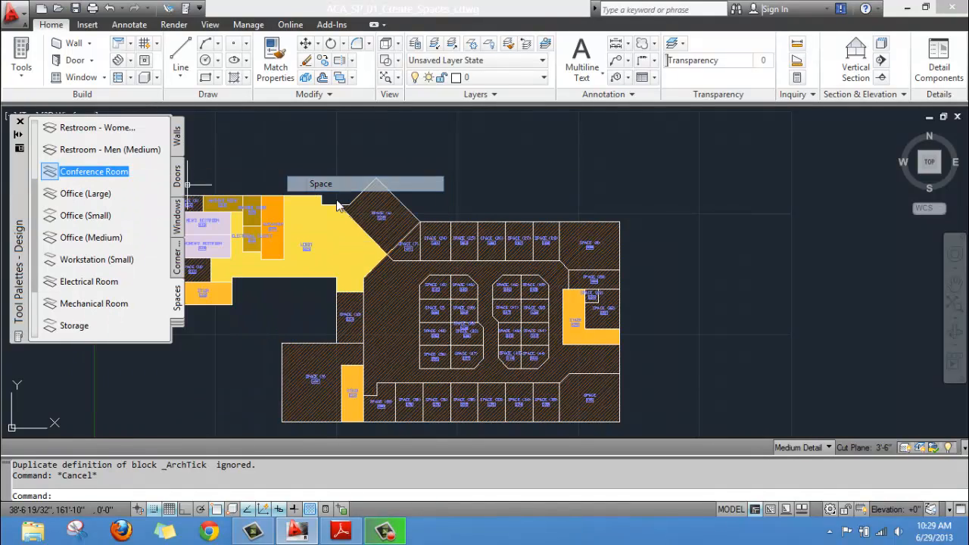
{"action": "middle_click_drag", "start_coordinate": [391, 229], "coordinate": [404, 239]}
{"action": "scroll", "coordinate": [404, 239], "scroll_direction": "up", "scroll_amount": 2}
{"action": "scroll", "coordinate": [396, 232], "scroll_direction": "up", "scroll_amount": 2}
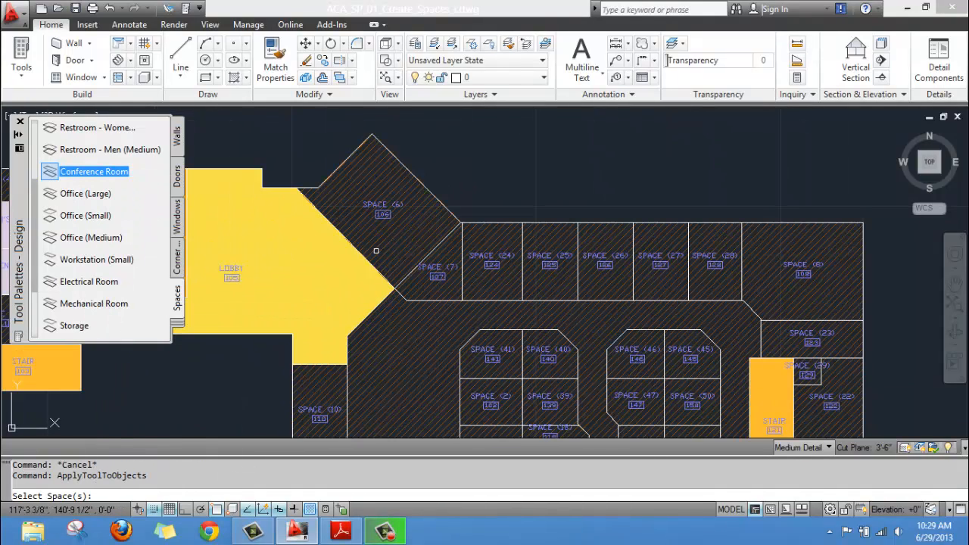
{"action": "left_click", "coordinate": [376, 251]}
{"action": "middle_click_drag", "start_coordinate": [790, 249], "coordinate": [705, 205]}
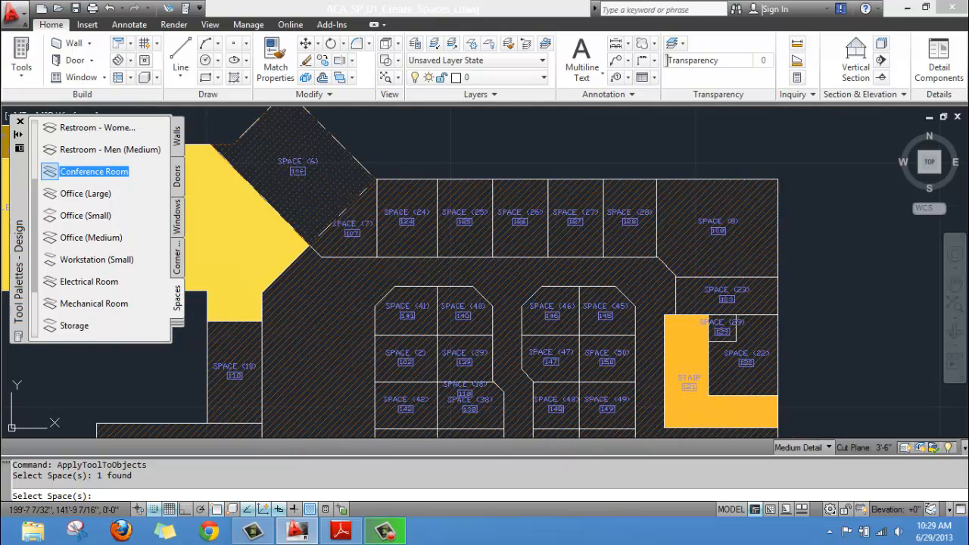
{"action": "left_click", "coordinate": [702, 259]}
{"action": "middle_click_drag", "start_coordinate": [765, 327], "coordinate": [705, 121]}
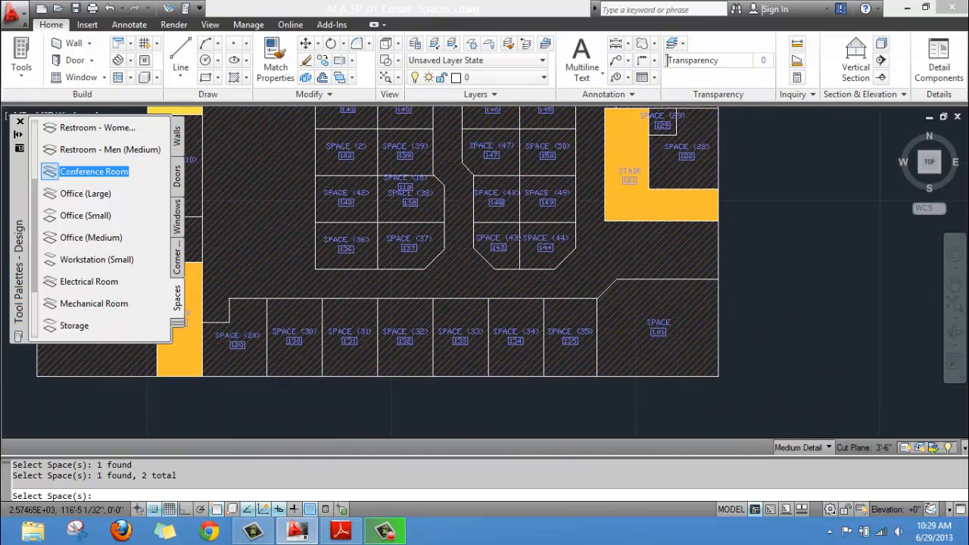
{"action": "left_click", "coordinate": [683, 353]}
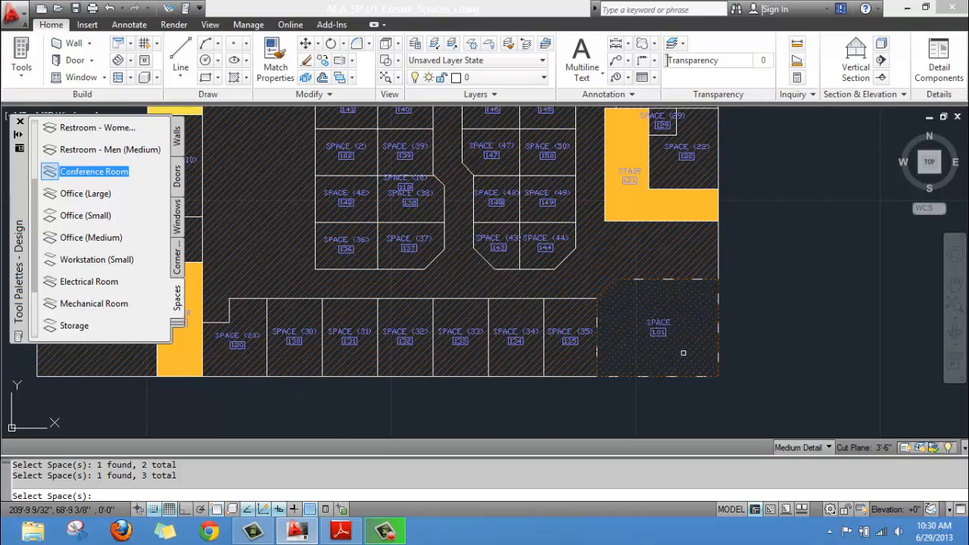
{"action": "key", "text": "Return"}
{"action": "key", "text": "Escape"}
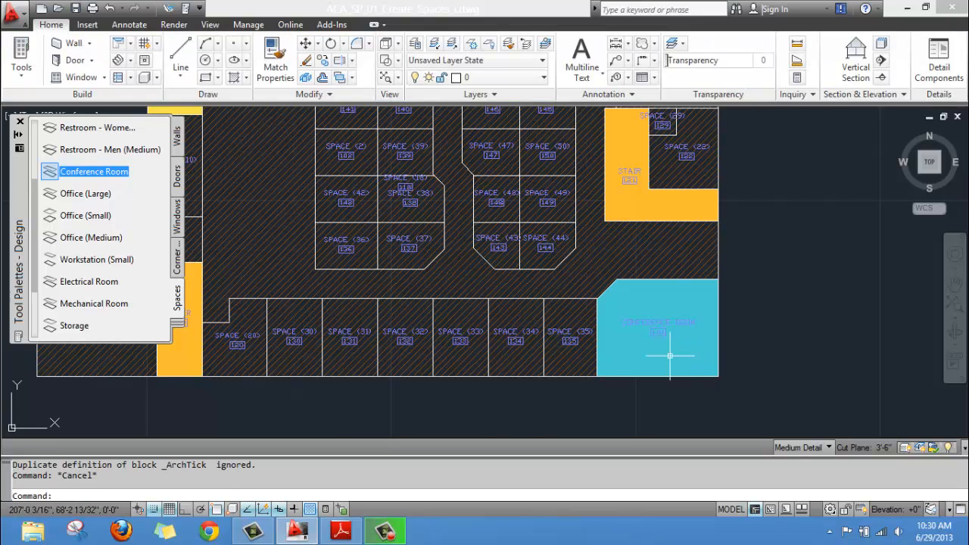
Apply the Storage tool properties together to Space (7), number 107, Space (22), number 122, and Space (29), number 129
{"action": "scroll", "coordinate": [581, 308], "scroll_direction": "down", "scroll_amount": 2}
{"action": "middle_click_drag", "start_coordinate": [466, 281], "coordinate": [468, 375]}
{"action": "scroll", "coordinate": [421, 250], "scroll_direction": "up", "scroll_amount": 3}
{"action": "middle_click_drag", "start_coordinate": [404, 247], "coordinate": [408, 277]}
{"action": "left_click_drag", "start_coordinate": [36, 212], "coordinate": [39, 246]}
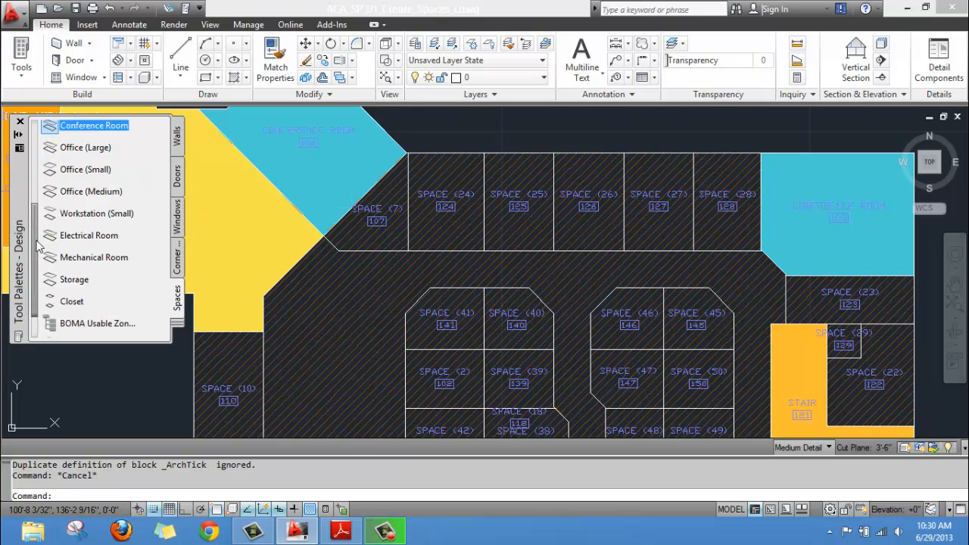
{"action": "right_click", "coordinate": [75, 281]}
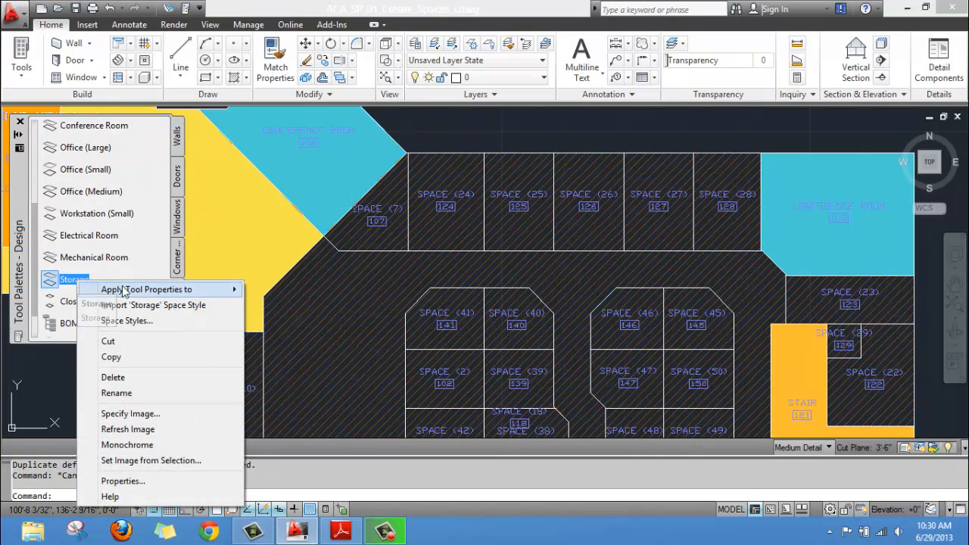
{"action": "mouse_move", "coordinate": [228, 294]}
{"action": "left_click", "coordinate": [265, 291]}
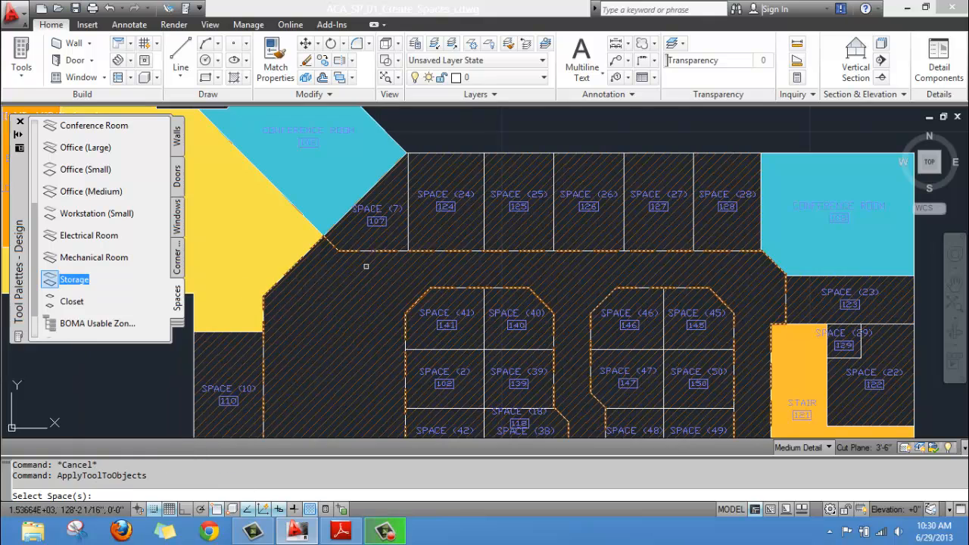
{"action": "middle_click_drag", "start_coordinate": [474, 265], "coordinate": [411, 167]}
{"action": "mouse_move", "coordinate": [749, 279]}
{"action": "middle_mouse_down"}
{"action": "mouse_move", "coordinate": [707, 284]}
{"action": "mouse_move", "coordinate": [614, 254]}
{"action": "middle_mouse_up"}
{"action": "scroll", "coordinate": [613, 254], "scroll_direction": "up", "scroll_amount": 2}
{"action": "scroll", "coordinate": [676, 303], "scroll_direction": "up", "scroll_amount": 2}
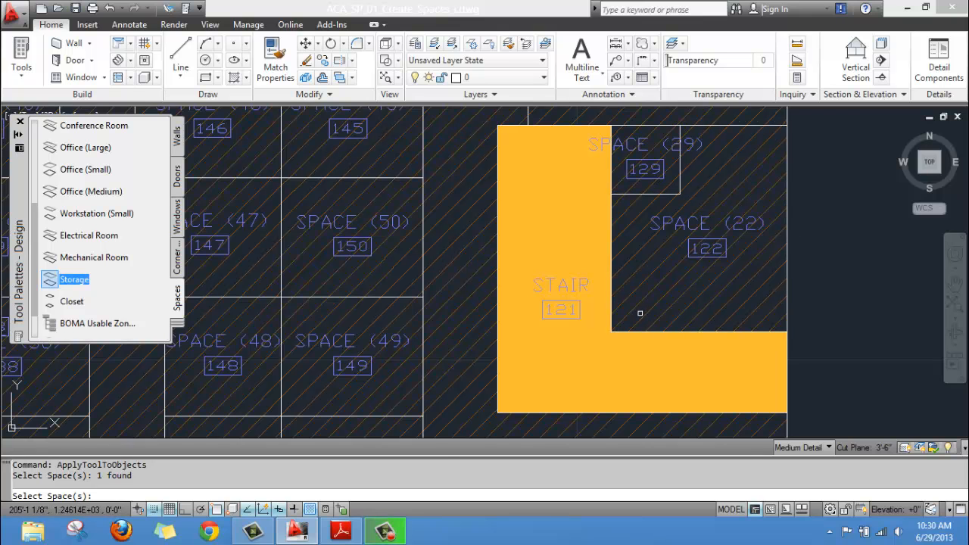
{"action": "left_click", "coordinate": [665, 187]}
{"action": "middle_click_drag", "start_coordinate": [665, 188], "coordinate": [658, 267]}
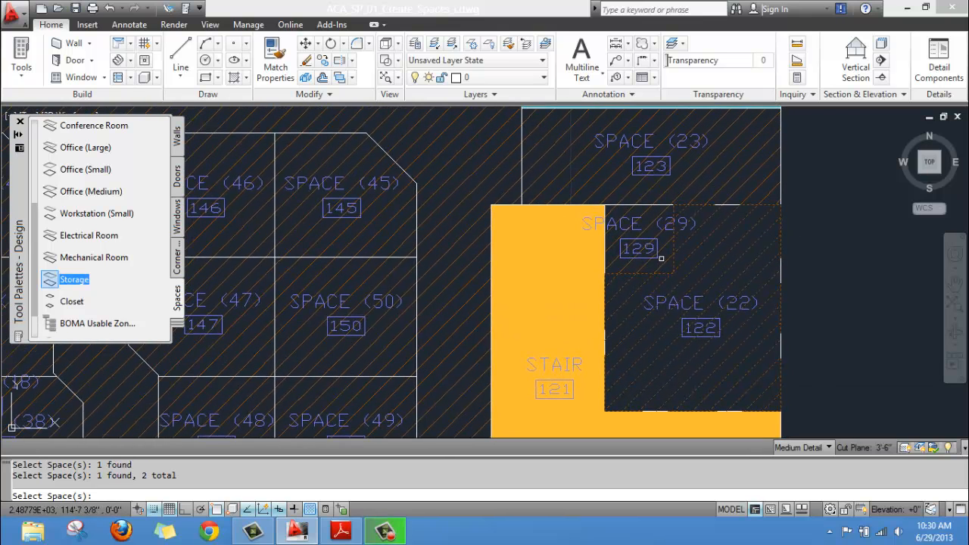
{"action": "left_click", "coordinate": [659, 268]}
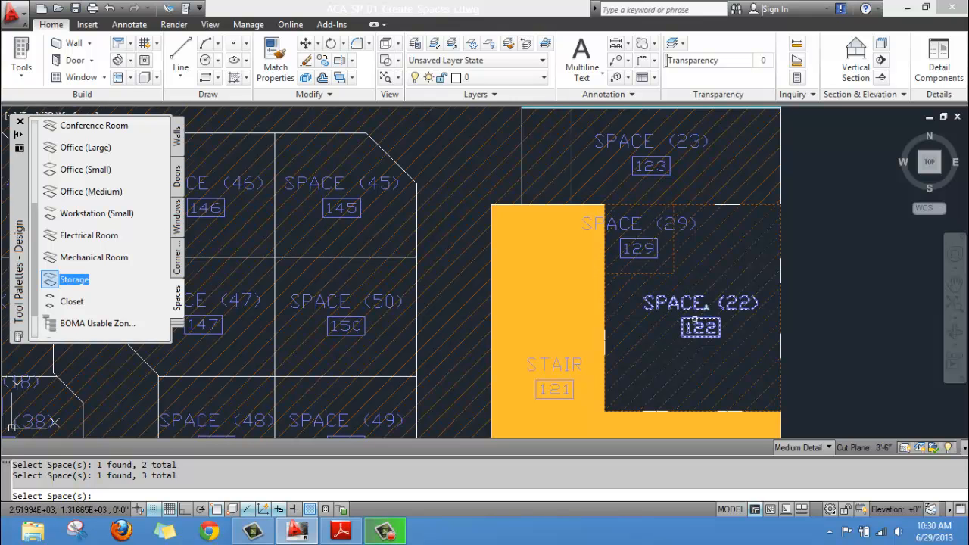
{"action": "scroll", "coordinate": [694, 320], "scroll_direction": "down", "scroll_amount": 2}
{"action": "key", "text": "Escape"}
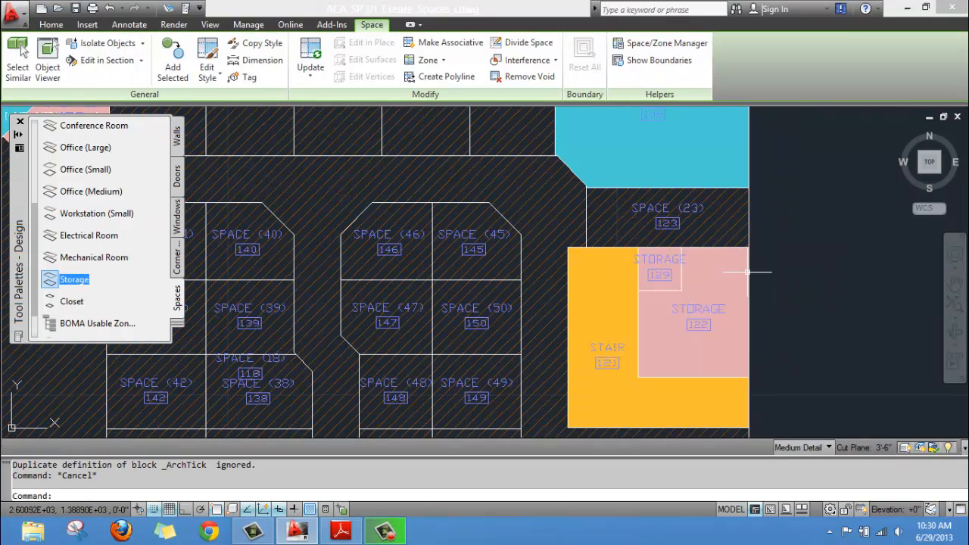
Apply the Storage tool properties to Space (23), number 123, between the conference room and the stair
{"action": "scroll", "coordinate": [690, 286], "scroll_direction": "down", "scroll_amount": 5}
{"action": "middle_click_drag", "start_coordinate": [614, 296], "coordinate": [599, 320]}
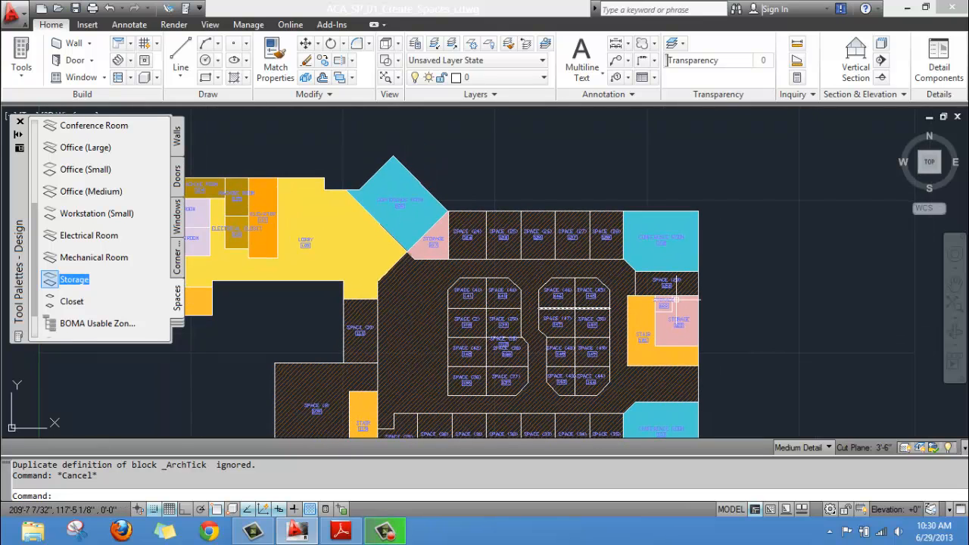
{"action": "scroll", "coordinate": [735, 281], "scroll_direction": "up", "scroll_amount": 3}
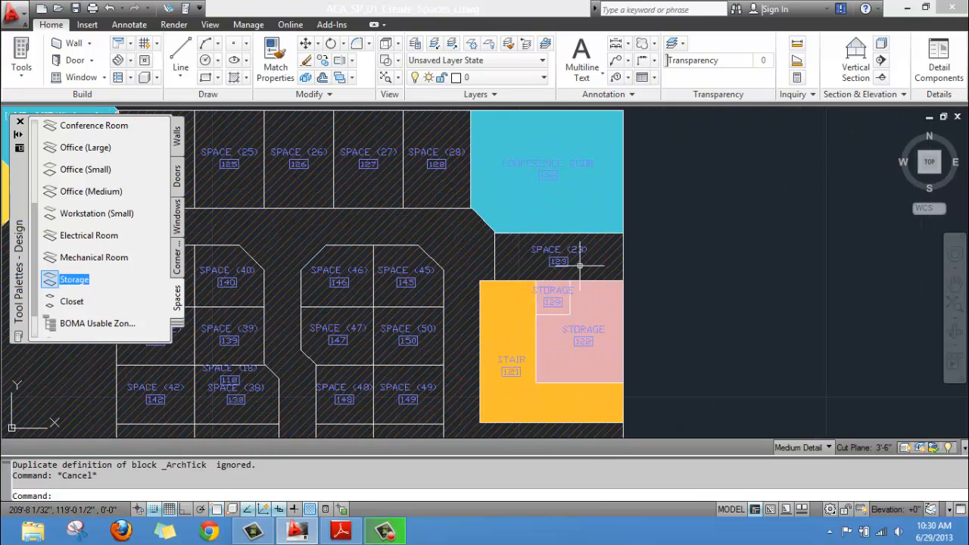
{"action": "right_click", "coordinate": [70, 278]}
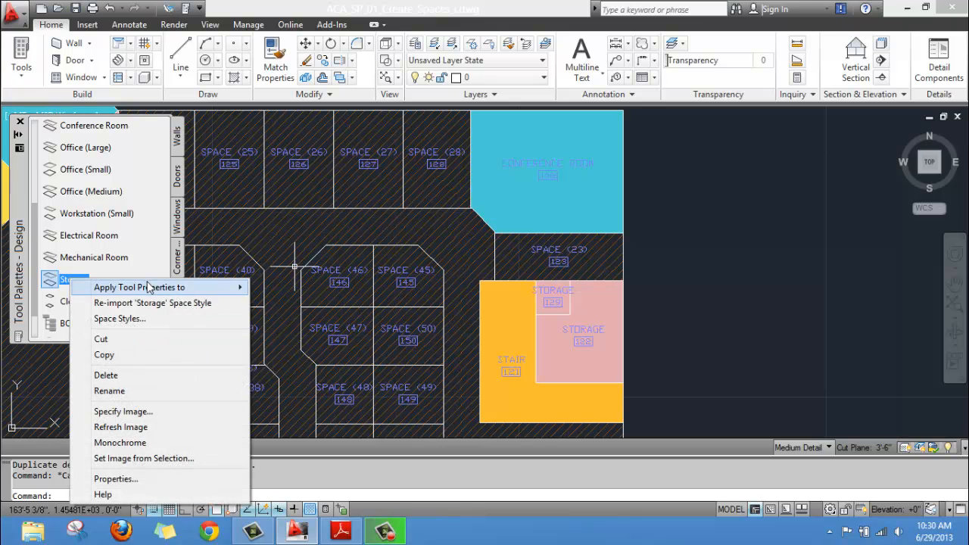
{"action": "mouse_move", "coordinate": [207, 294]}
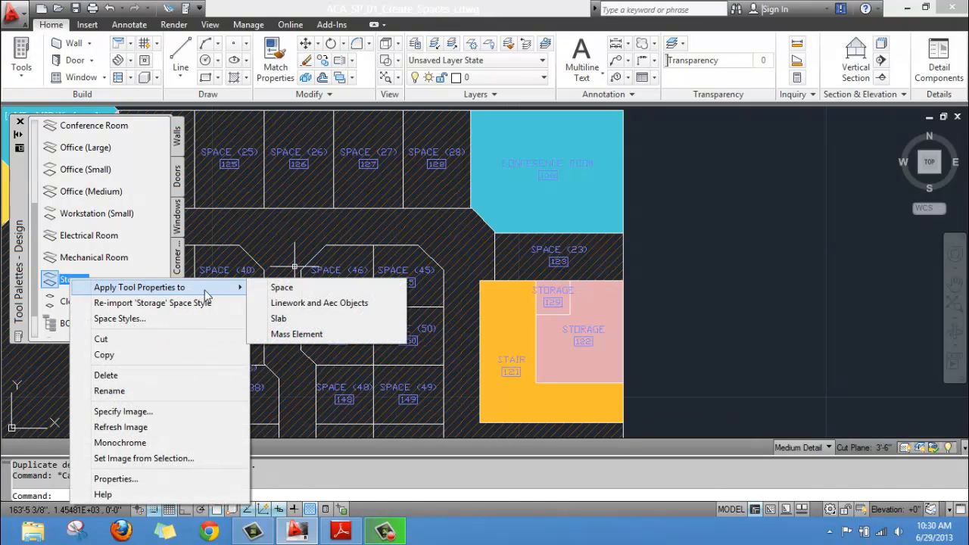
{"action": "left_click", "coordinate": [293, 290]}
{"action": "left_click", "coordinate": [537, 270]}
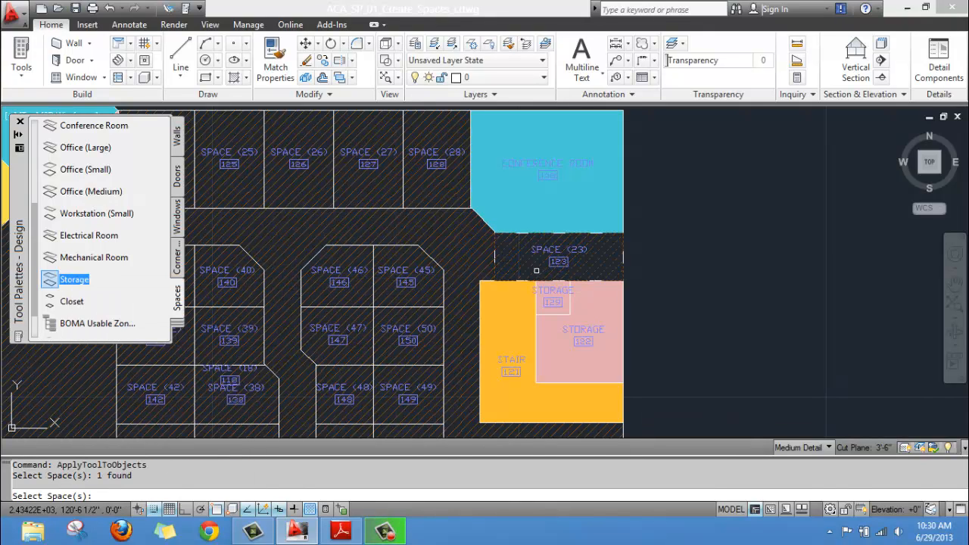
{"action": "key", "text": "Return"}
{"action": "key", "text": "Escape"}
Start applying the Office (Medium) tool properties to spaces and select Space (24) through Space (28) along the building's upper edge
{"action": "scroll", "coordinate": [447, 235], "scroll_direction": "down", "scroll_amount": 5}
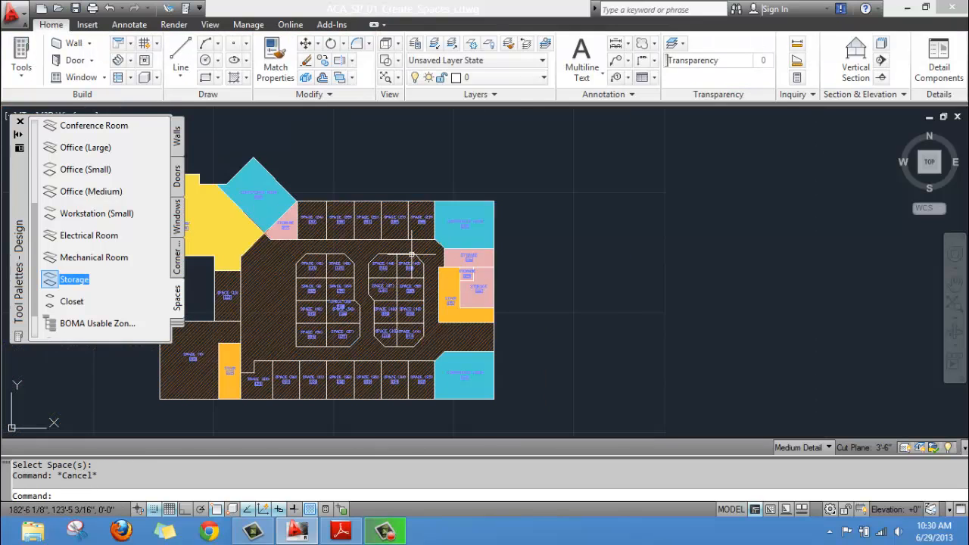
{"action": "scroll", "coordinate": [410, 217], "scroll_direction": "up", "scroll_amount": 3}
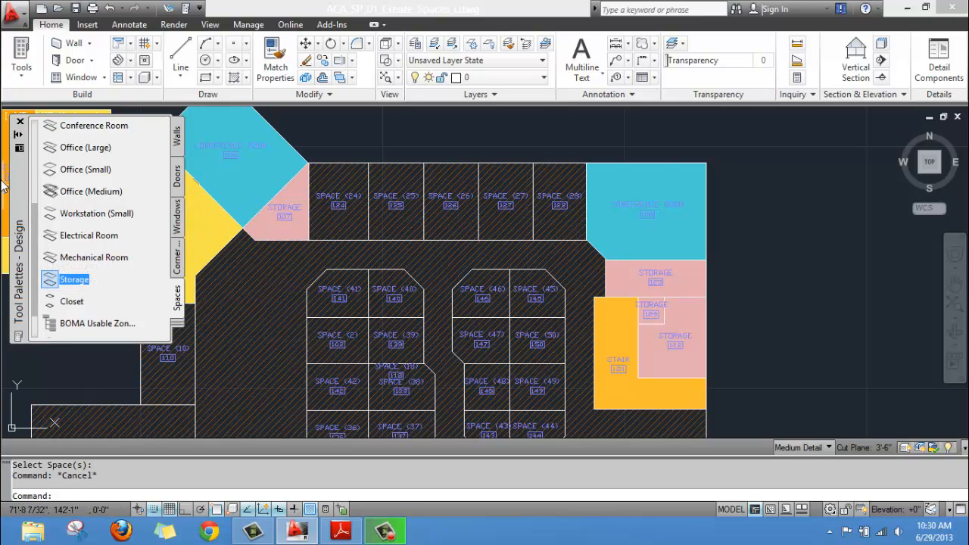
{"action": "right_click", "coordinate": [90, 190]}
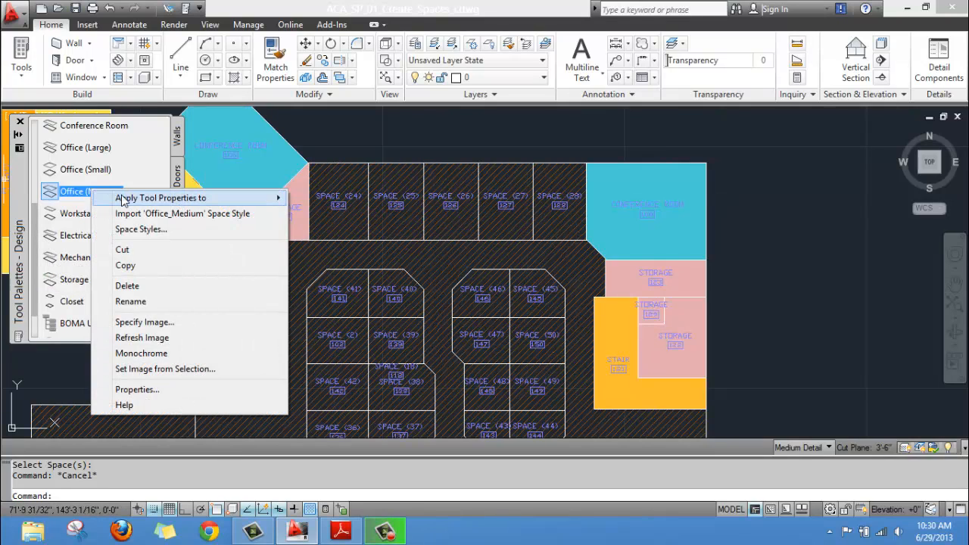
{"action": "mouse_move", "coordinate": [275, 201]}
{"action": "left_click", "coordinate": [319, 198]}
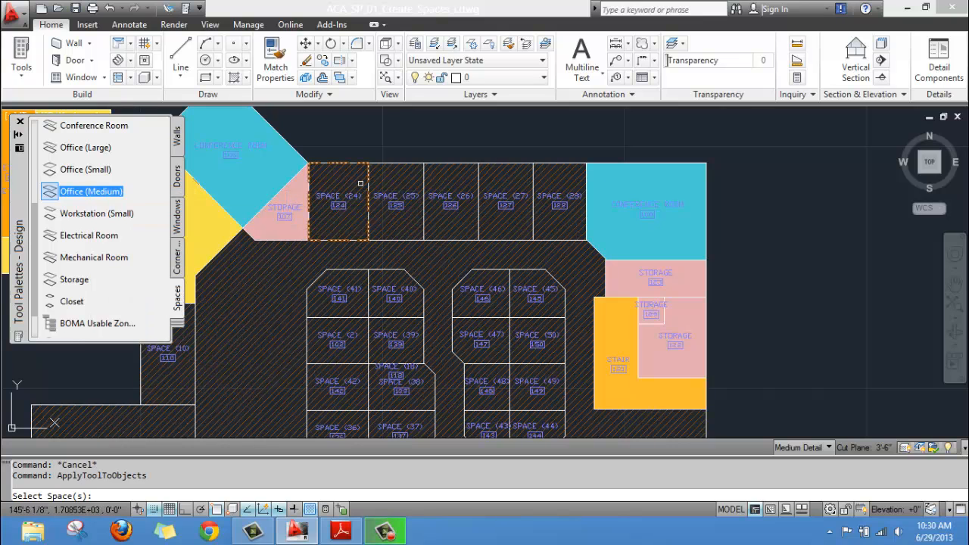
{"action": "left_click", "coordinate": [484, 180]}
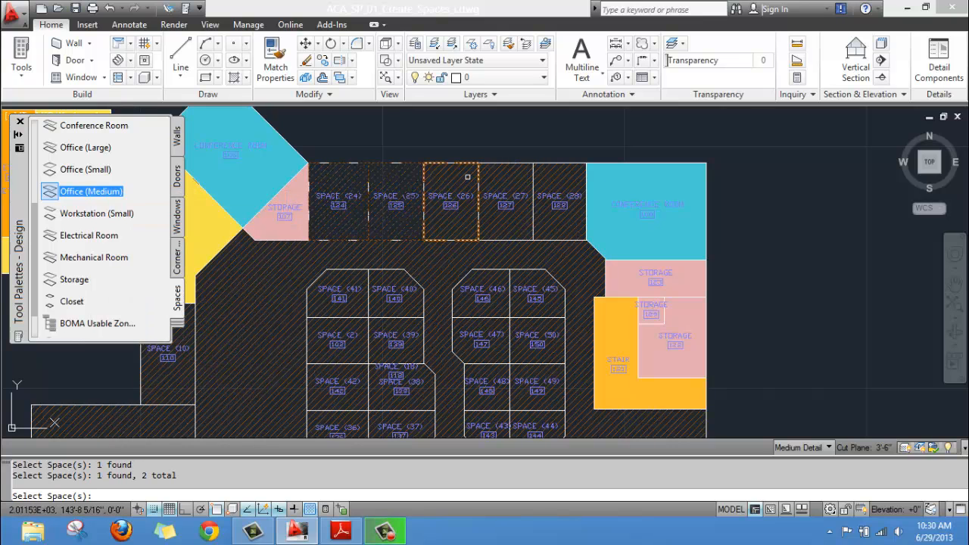
Add Spaces (41), (40), (39), (2), (42) and (38) in the western office cluster to the Office (Medium) selection
{"action": "middle_click_drag", "start_coordinate": [460, 259], "coordinate": [476, 169]}
{"action": "scroll", "coordinate": [382, 209], "scroll_direction": "up", "scroll_amount": 2}
{"action": "left_click", "coordinate": [407, 218]}
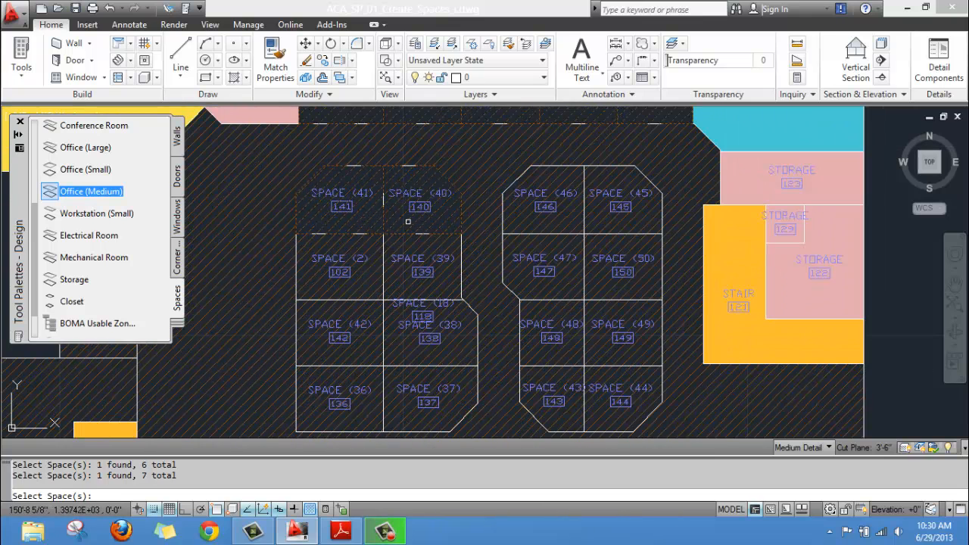
{"action": "left_click", "coordinate": [401, 277]}
{"action": "left_click", "coordinate": [377, 286]}
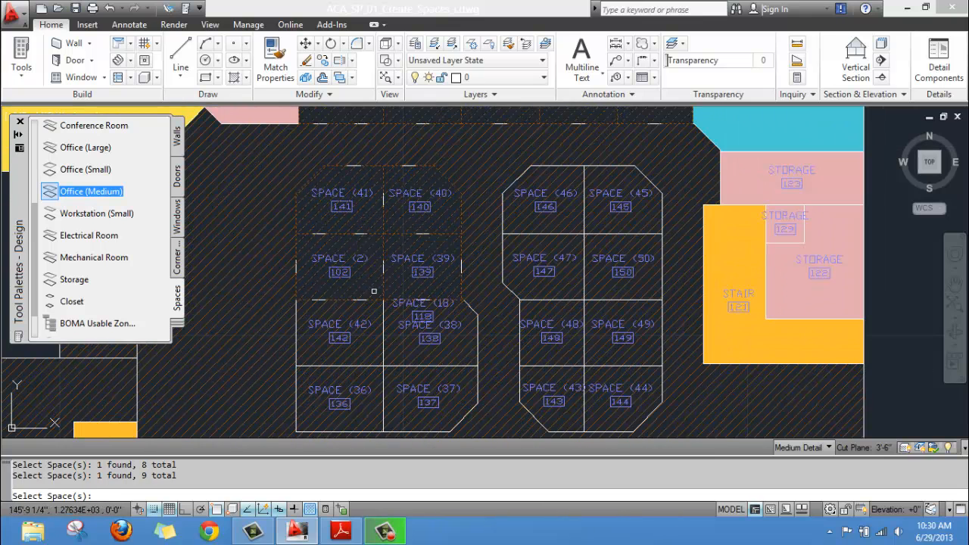
{"action": "left_click", "coordinate": [373, 330]}
{"action": "left_click", "coordinate": [402, 348]}
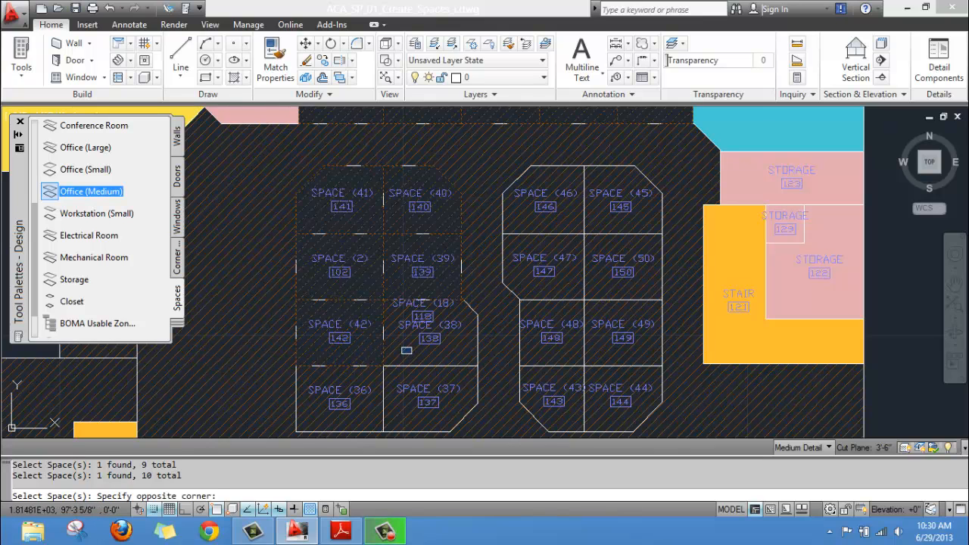
{"action": "left_click", "coordinate": [405, 362]}
{"action": "left_click", "coordinate": [402, 382]}
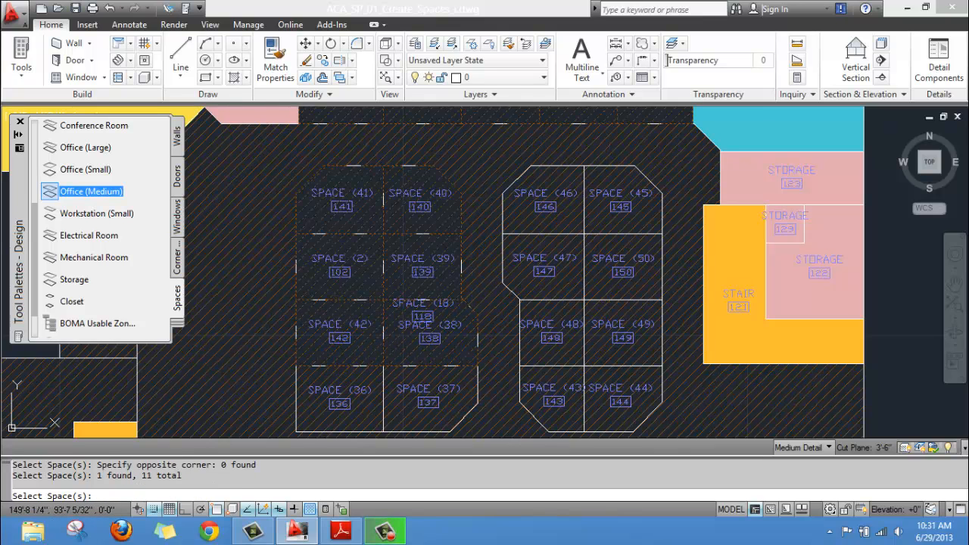
Add the remaining spaces of the two central clusters, 136, 137 and 143 to 150, to the Office (Medium) selection
{"action": "left_click", "coordinate": [381, 397]}
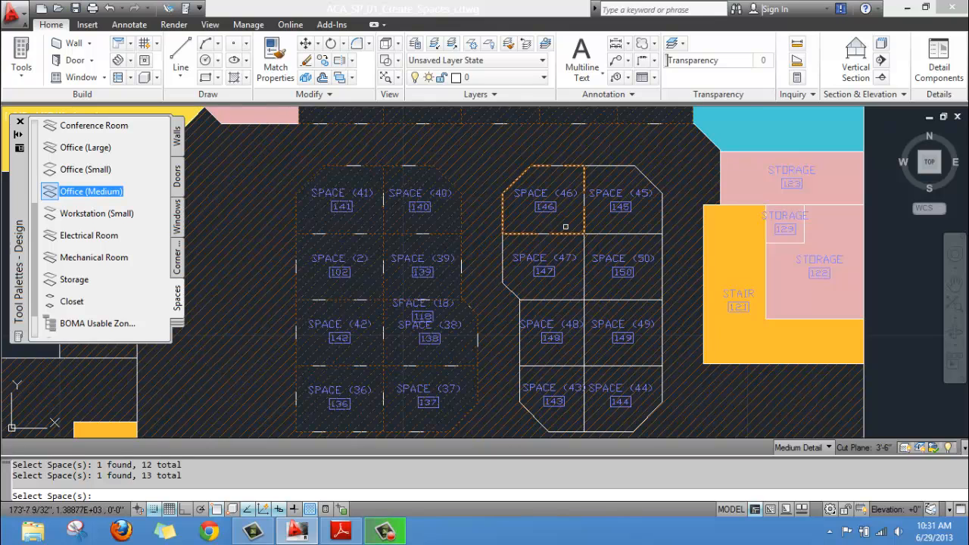
{"action": "left_click", "coordinate": [604, 222]}
{"action": "left_click", "coordinate": [636, 274]}
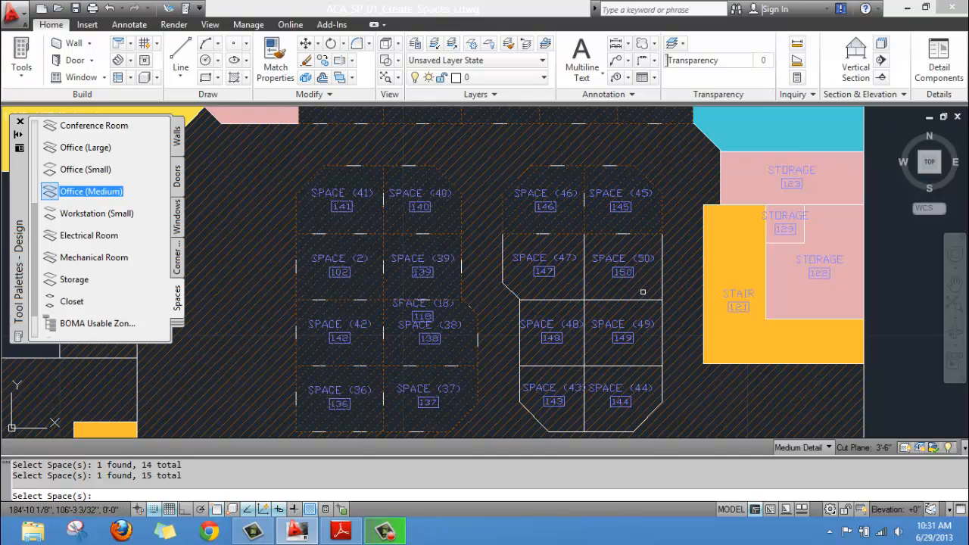
{"action": "left_click", "coordinate": [578, 290]}
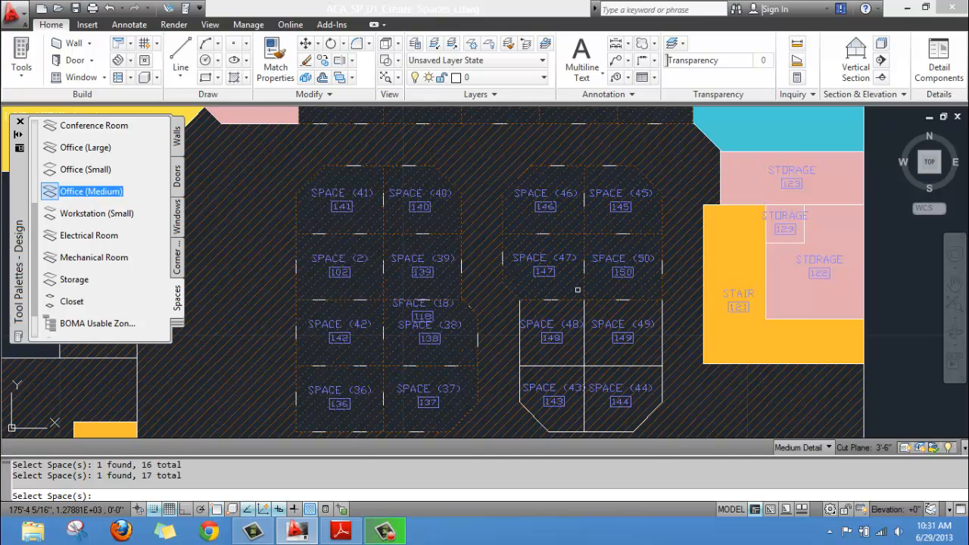
{"action": "left_click", "coordinate": [575, 355]}
{"action": "left_click", "coordinate": [633, 345]}
{"action": "left_click_drag", "start_coordinate": [601, 422], "coordinate": [595, 417]}
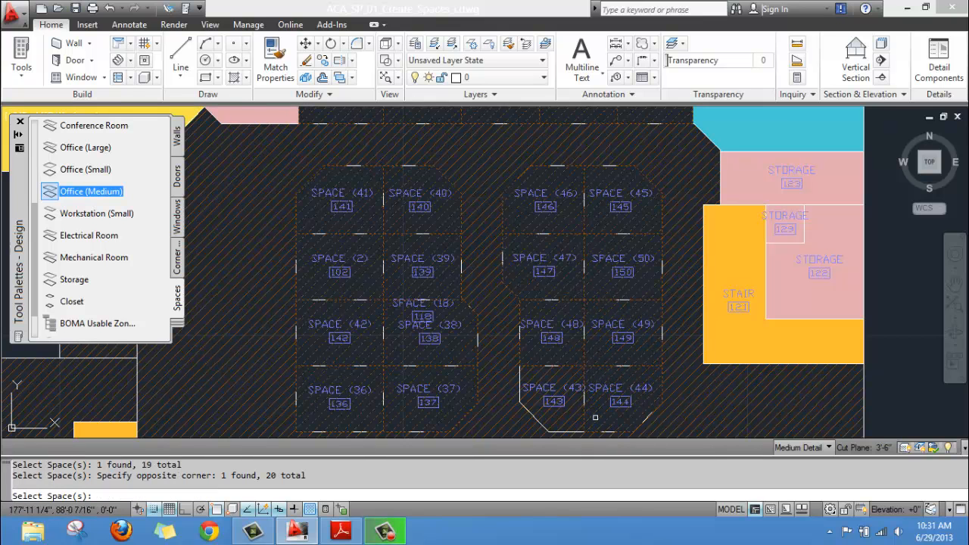
{"action": "left_click", "coordinate": [578, 419]}
Add spaces 130 to 135 and space 120 along the plan's lower edge to the selection and apply the Office (Medium) properties
{"action": "middle_click_drag", "start_coordinate": [536, 382], "coordinate": [630, 235]}
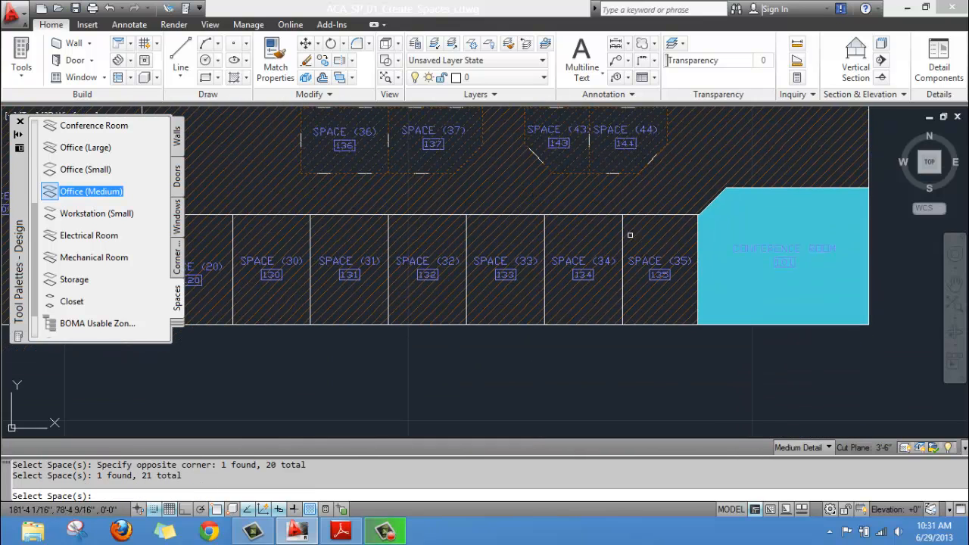
{"action": "left_click", "coordinate": [643, 313]}
{"action": "left_click", "coordinate": [595, 306]}
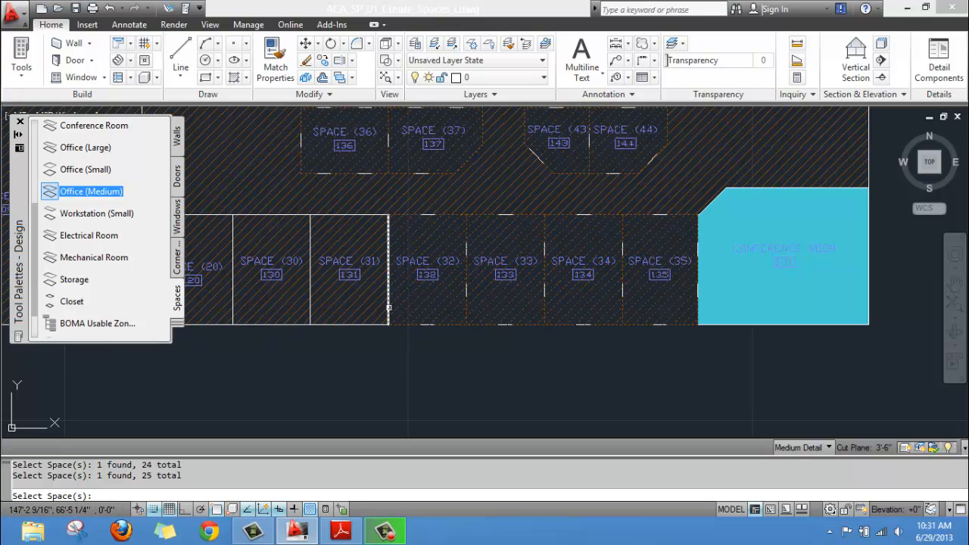
{"action": "left_click", "coordinate": [382, 310]}
{"action": "left_click", "coordinate": [303, 312]}
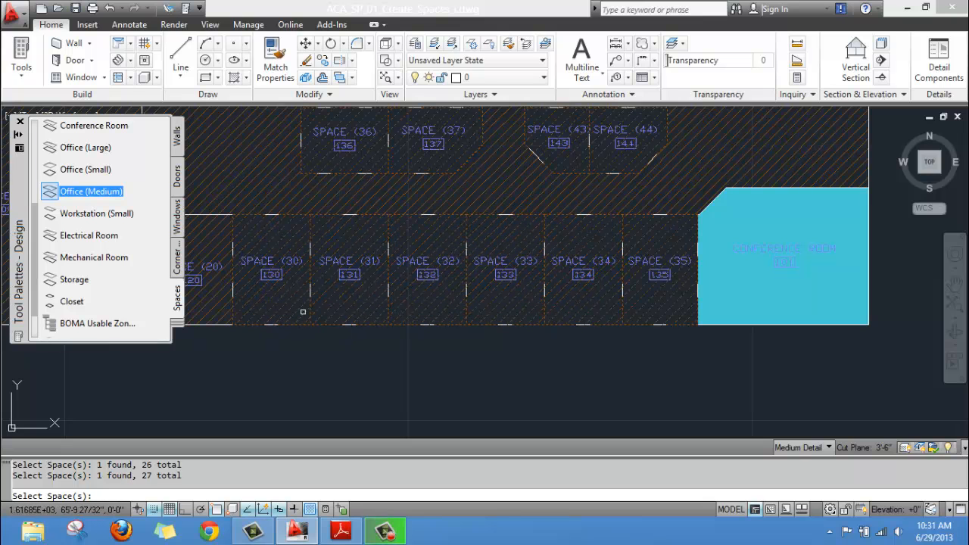
{"action": "middle_click_drag", "start_coordinate": [303, 312], "coordinate": [466, 316]}
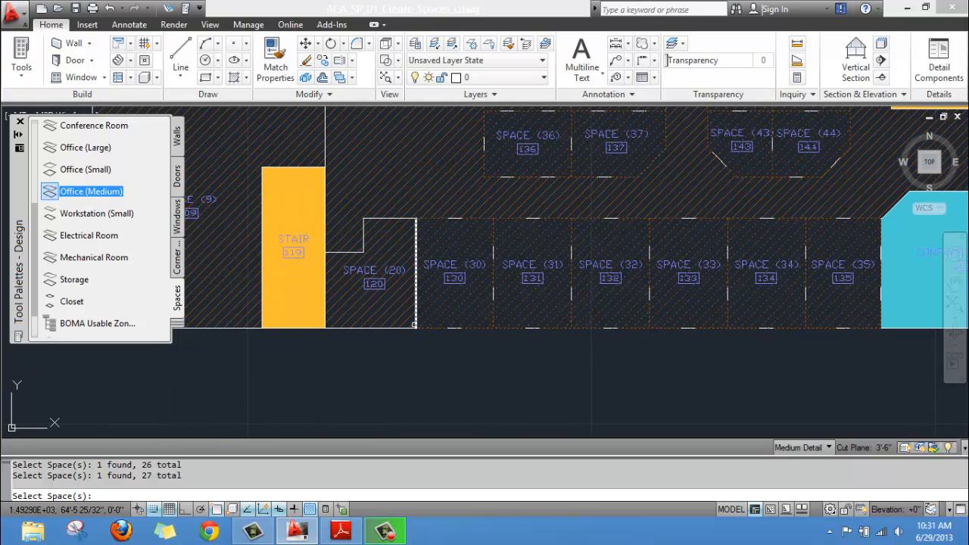
{"action": "left_click", "coordinate": [405, 324]}
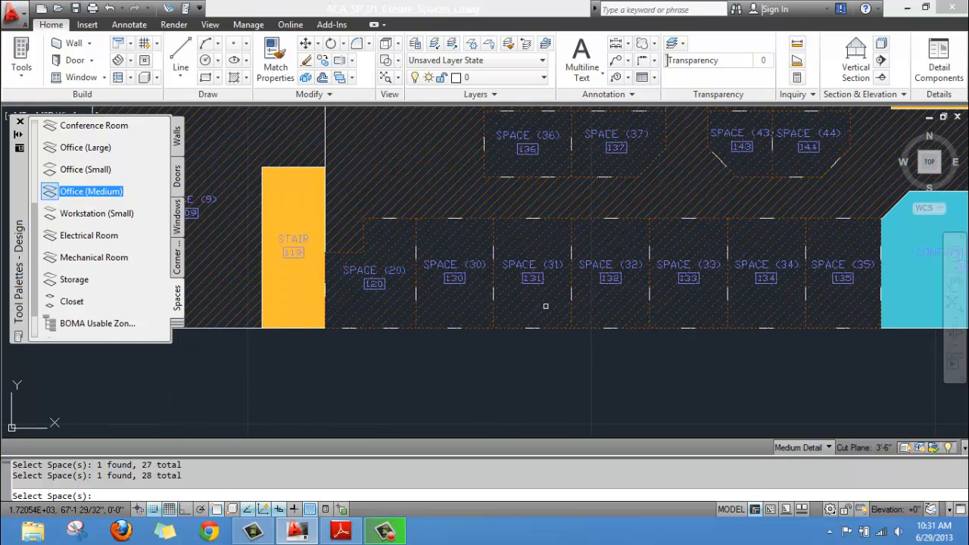
{"action": "key", "text": "Return"}
{"action": "key", "text": "Escape"}
{"action": "scroll", "coordinate": [548, 310], "scroll_direction": "down", "scroll_amount": 4}
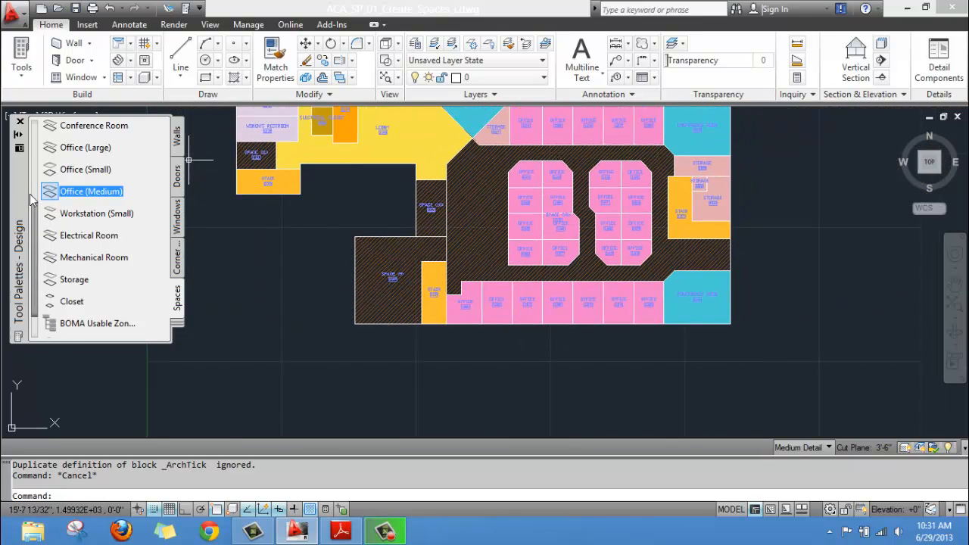
Apply the Corridor tool properties to space 110 and the large circulation space surrounding the central offices
{"action": "left_click_drag", "start_coordinate": [35, 225], "coordinate": [35, 142]}
{"action": "left_click", "coordinate": [74, 183]}
{"action": "right_click", "coordinate": [74, 186]}
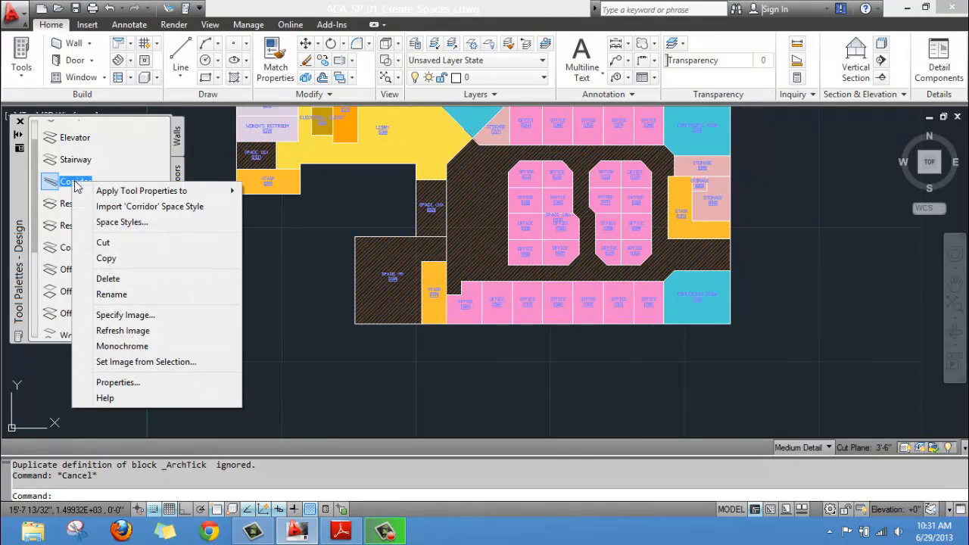
{"action": "mouse_move", "coordinate": [151, 191]}
{"action": "left_click", "coordinate": [267, 191]}
{"action": "scroll", "coordinate": [486, 209], "scroll_direction": "up", "scroll_amount": 3}
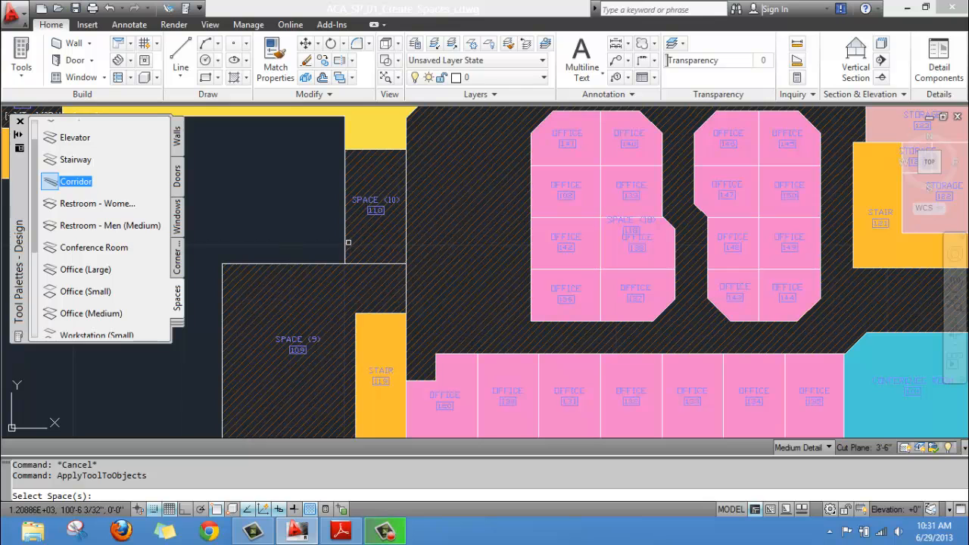
{"action": "left_click", "coordinate": [362, 260]}
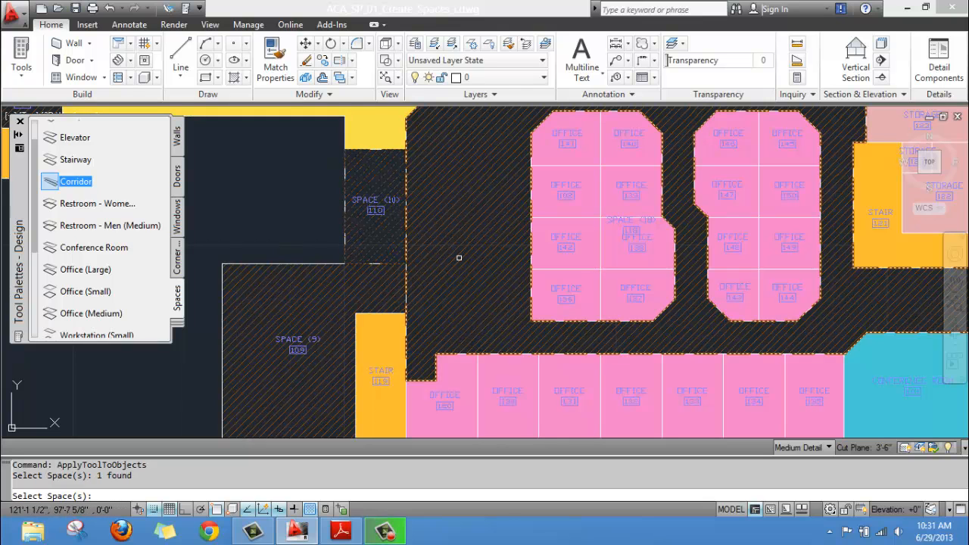
{"action": "left_click", "coordinate": [458, 258]}
{"action": "key", "text": "Return"}
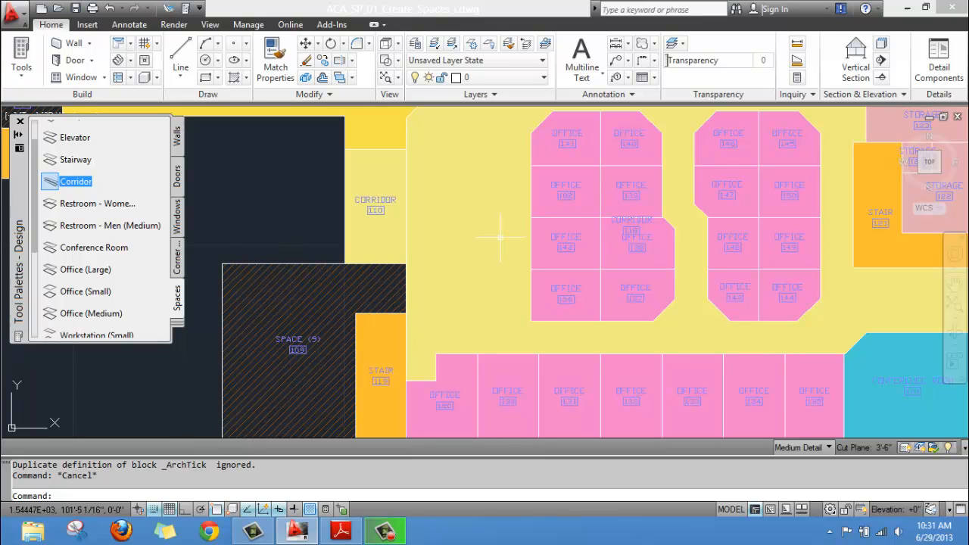
Apply the Storage tool properties to space 111, between the women's restroom and stair 103
{"action": "scroll", "coordinate": [501, 238], "scroll_direction": "down", "scroll_amount": 5}
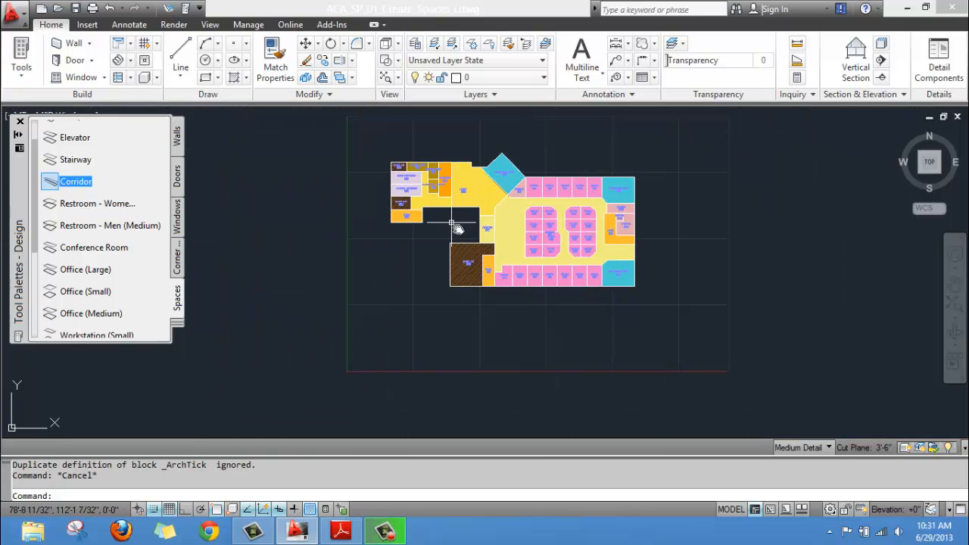
{"action": "scroll", "coordinate": [406, 192], "scroll_direction": "up", "scroll_amount": 3}
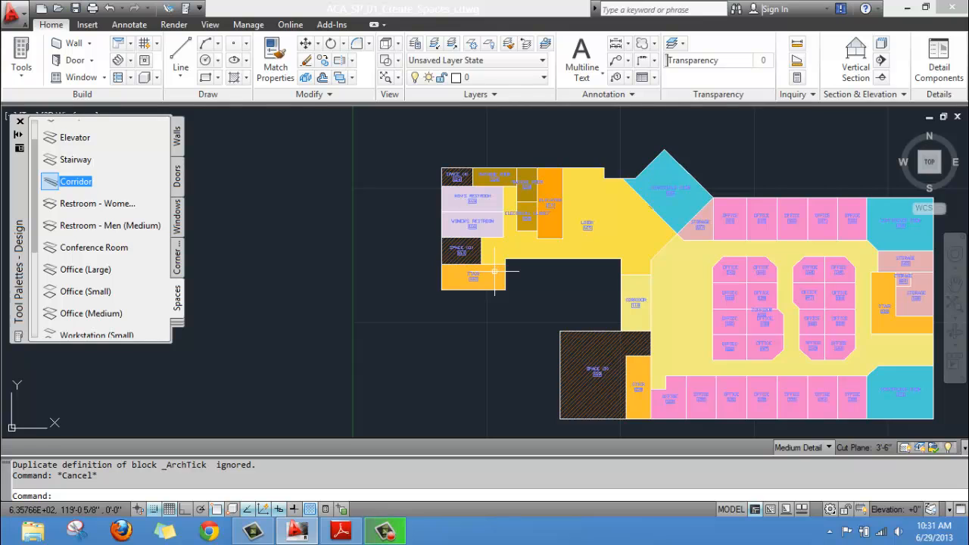
{"action": "scroll", "coordinate": [482, 273], "scroll_direction": "up", "scroll_amount": 6}
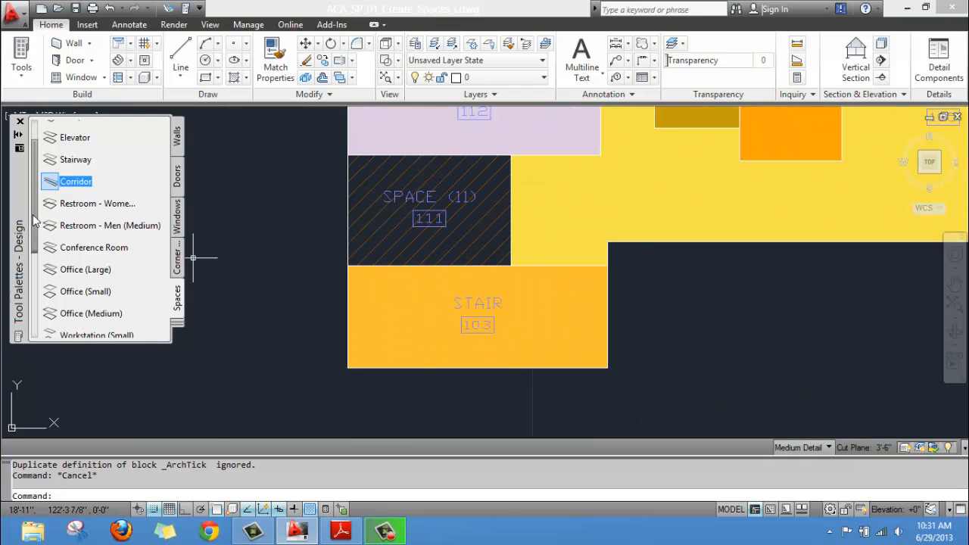
{"action": "left_click_drag", "start_coordinate": [34, 220], "coordinate": [34, 295]}
{"action": "right_click", "coordinate": [69, 266]}
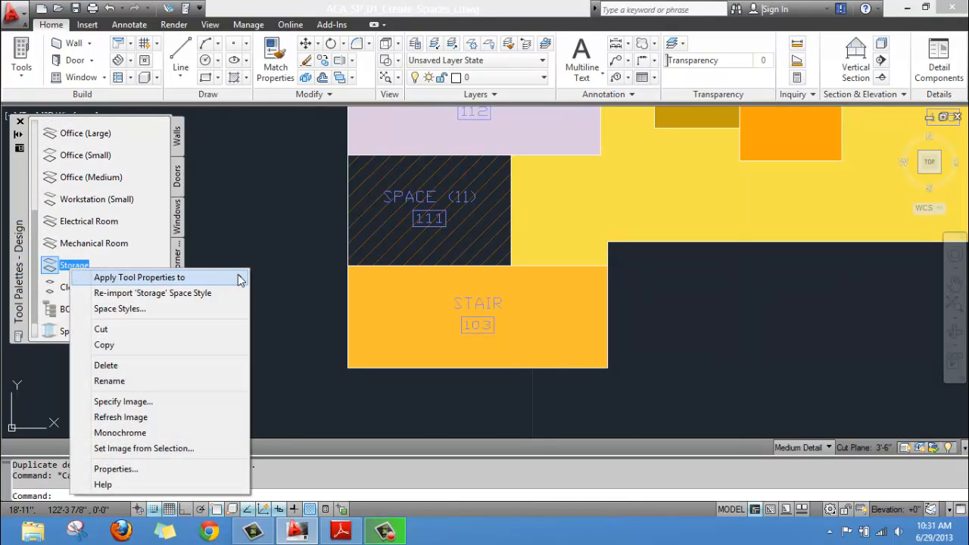
{"action": "mouse_move", "coordinate": [239, 280]}
{"action": "left_click", "coordinate": [276, 276]}
{"action": "left_click", "coordinate": [423, 221]}
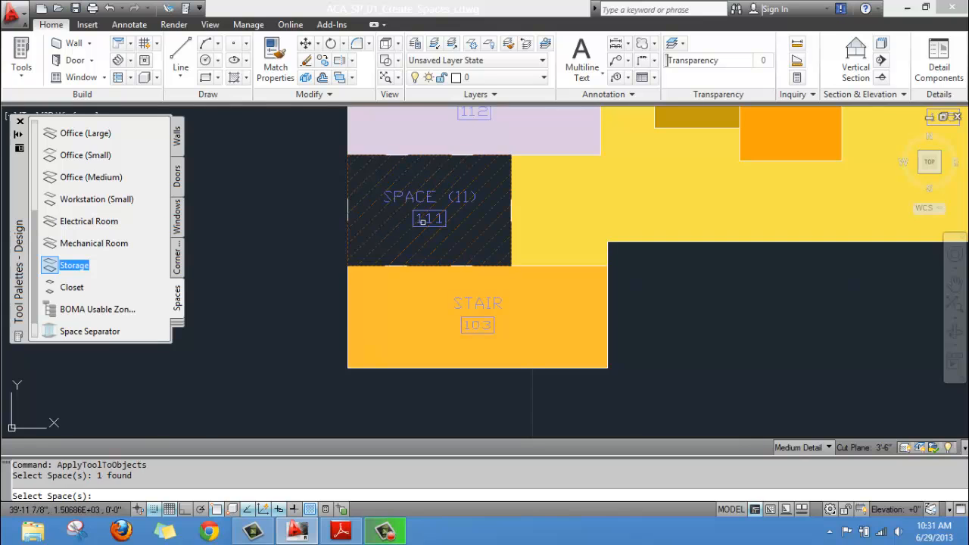
{"action": "key", "text": "Return"}
{"action": "key", "text": "Escape"}
Compare the unassigned spaces 109 and 104 with the finished color-filled plan in the tutorial PDF in Adobe Reader
{"action": "scroll", "coordinate": [508, 277], "scroll_direction": "down", "scroll_amount": 5}
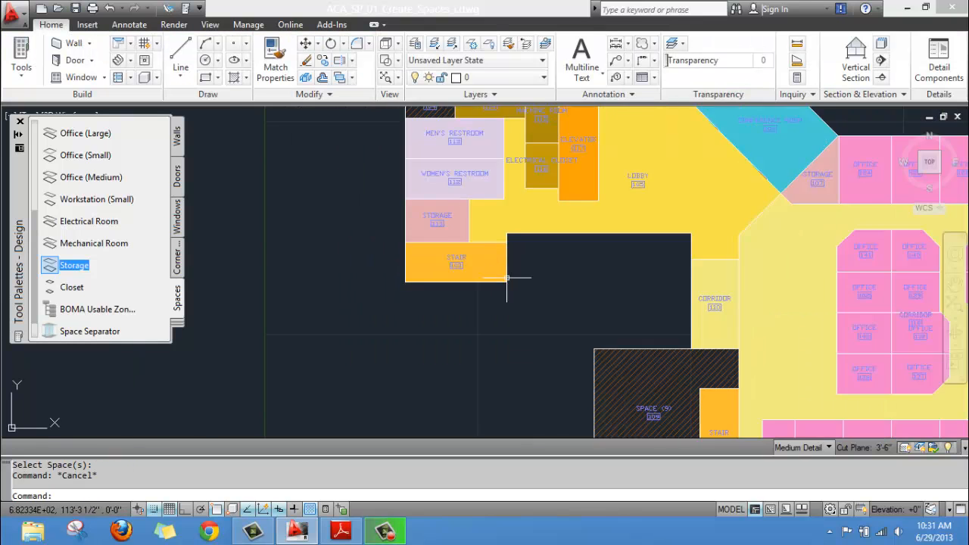
{"action": "scroll", "coordinate": [558, 303], "scroll_direction": "up", "scroll_amount": 5}
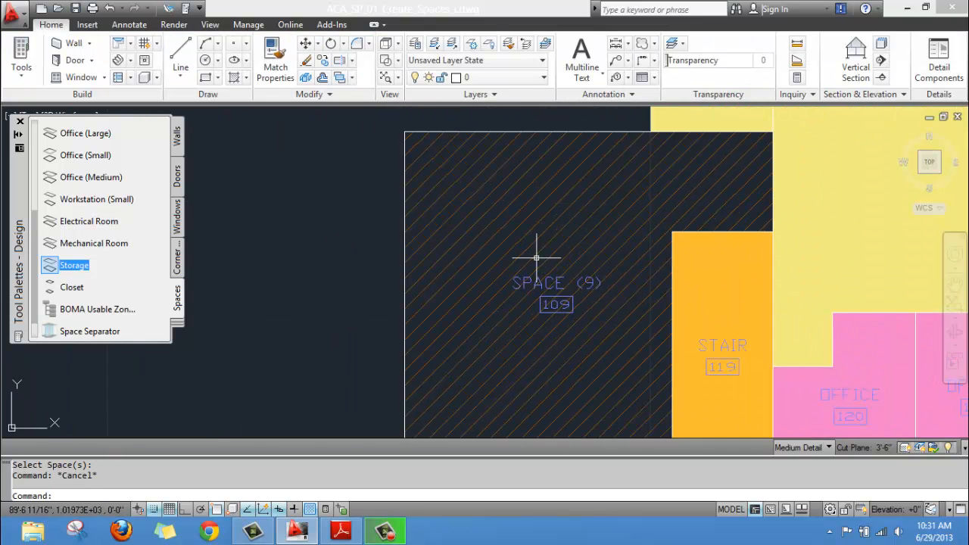
{"action": "middle_click_drag", "start_coordinate": [515, 222], "coordinate": [543, 364]}
{"action": "scroll", "coordinate": [502, 275], "scroll_direction": "down", "scroll_amount": 3}
{"action": "scroll", "coordinate": [416, 197], "scroll_direction": "up", "scroll_amount": 4}
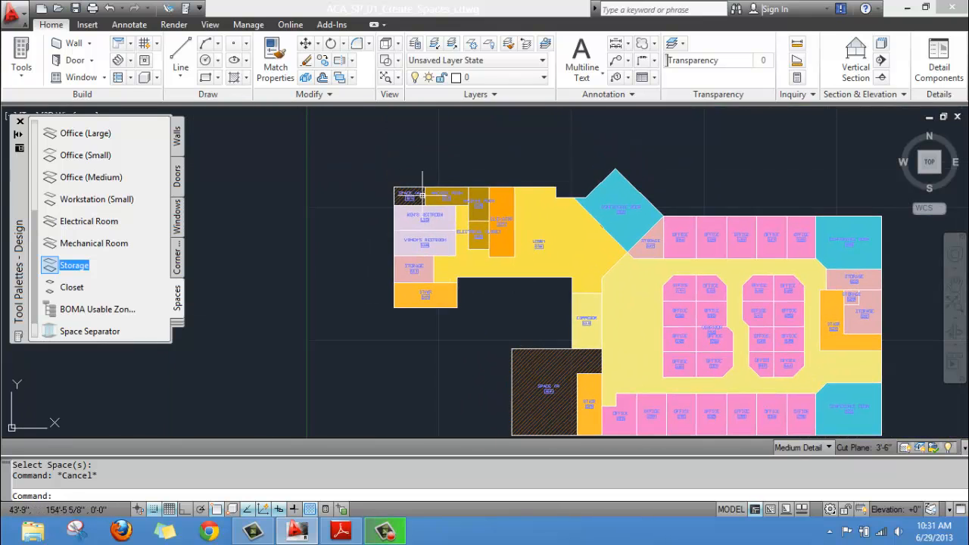
{"action": "left_click", "coordinate": [341, 531]}
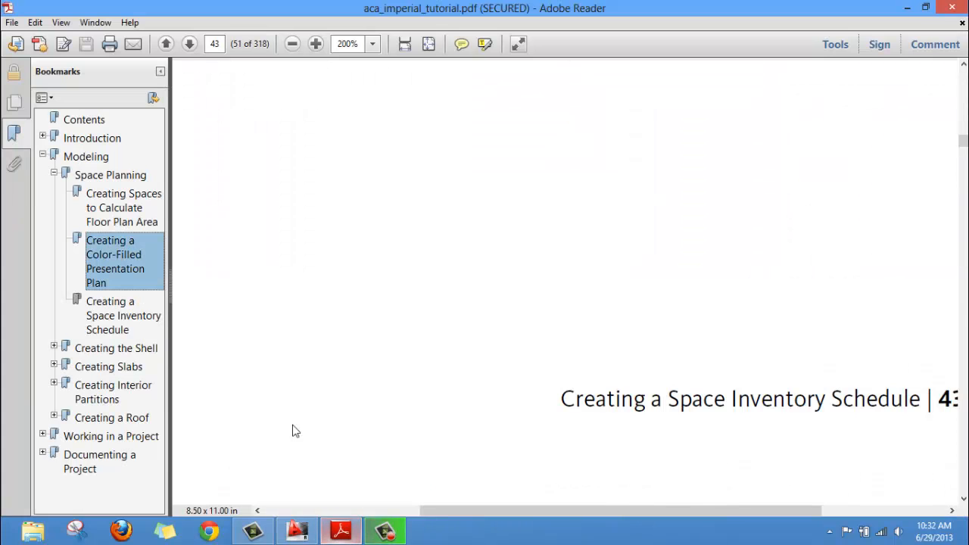
{"action": "scroll", "coordinate": [326, 284], "scroll_direction": "down", "scroll_amount": 6}
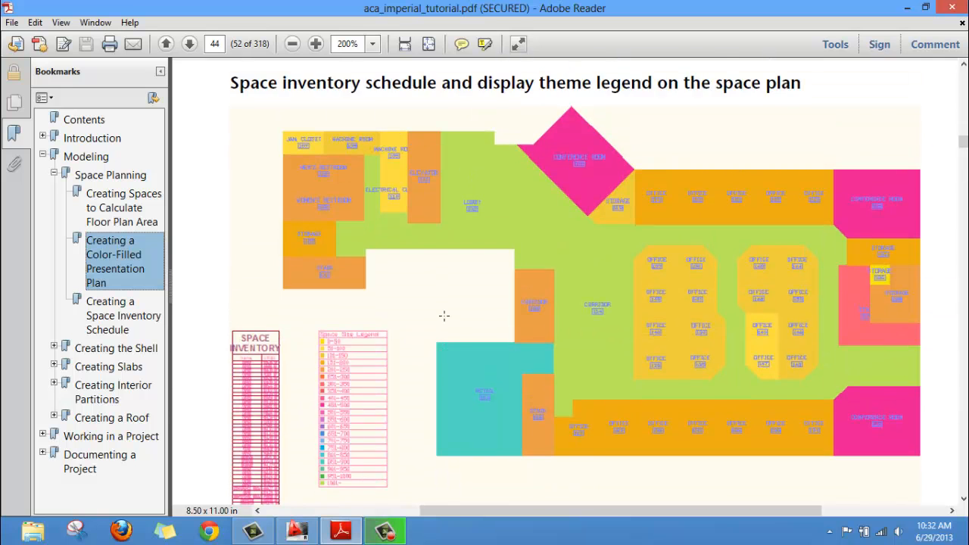
{"action": "scroll", "coordinate": [443, 312], "scroll_direction": "up", "scroll_amount": 6}
{"action": "scroll", "coordinate": [459, 305], "scroll_direction": "up", "scroll_amount": 10}
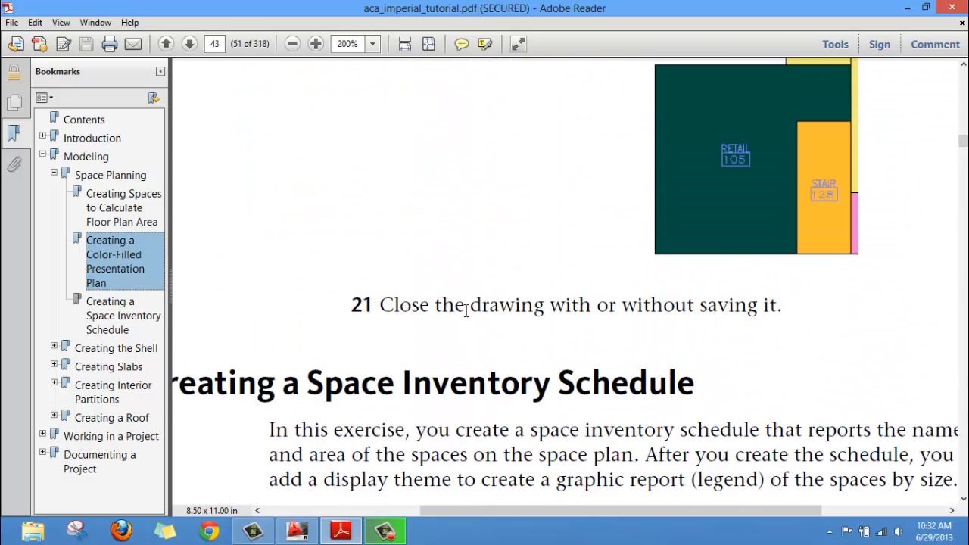
{"action": "scroll", "coordinate": [487, 307], "scroll_direction": "down", "scroll_amount": 4}
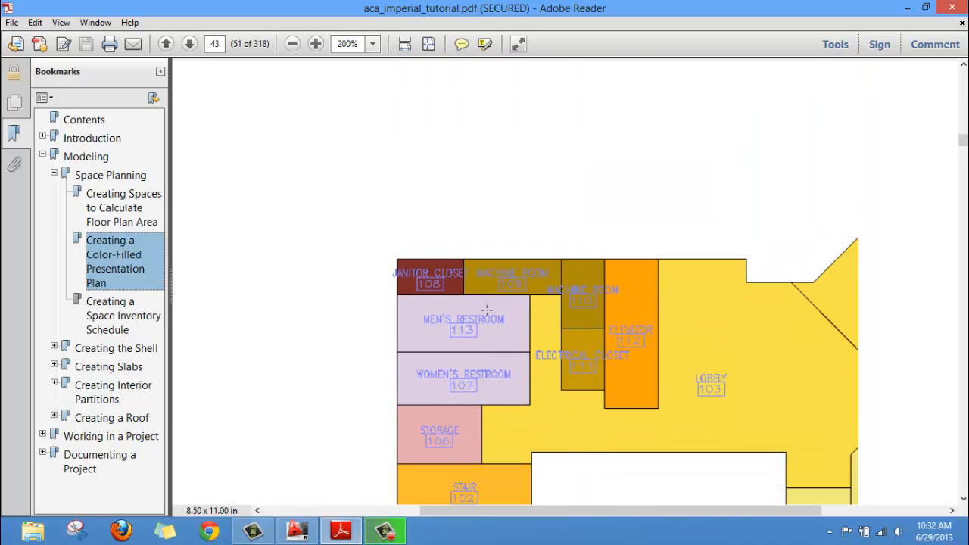
{"action": "scroll", "coordinate": [467, 296], "scroll_direction": "up", "scroll_amount": 4}
{"action": "scroll", "coordinate": [454, 280], "scroll_direction": "down", "scroll_amount": 5}
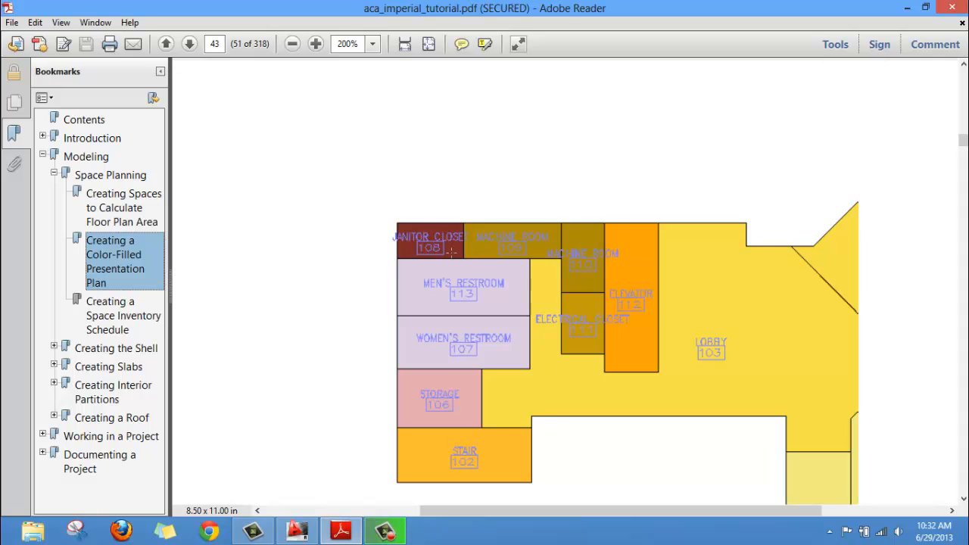
{"action": "scroll", "coordinate": [458, 354], "scroll_direction": "down", "scroll_amount": 10}
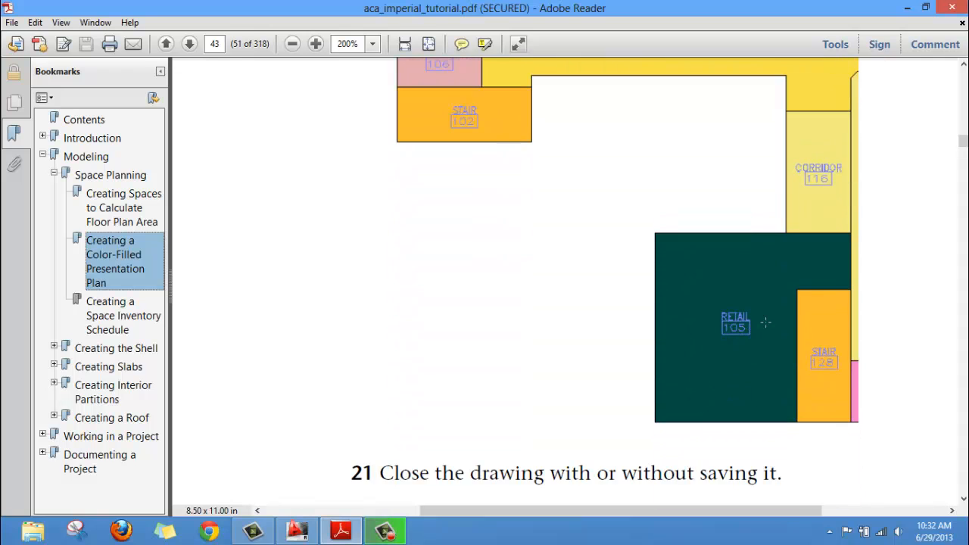
{"action": "scroll", "coordinate": [396, 298], "scroll_direction": "down", "scroll_amount": 1}
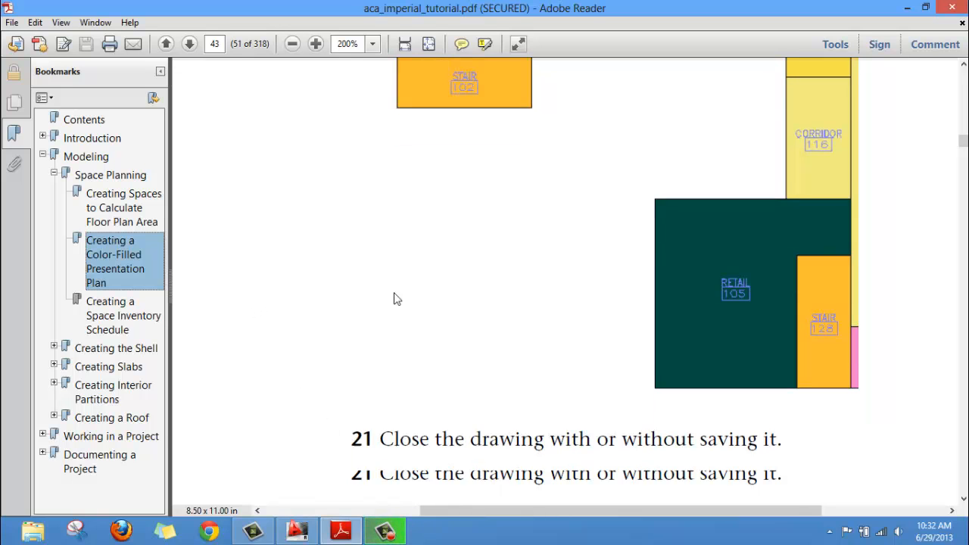
{"action": "scroll", "coordinate": [428, 310], "scroll_direction": "up", "scroll_amount": 7}
{"action": "scroll", "coordinate": [429, 321], "scroll_direction": "up", "scroll_amount": 3}
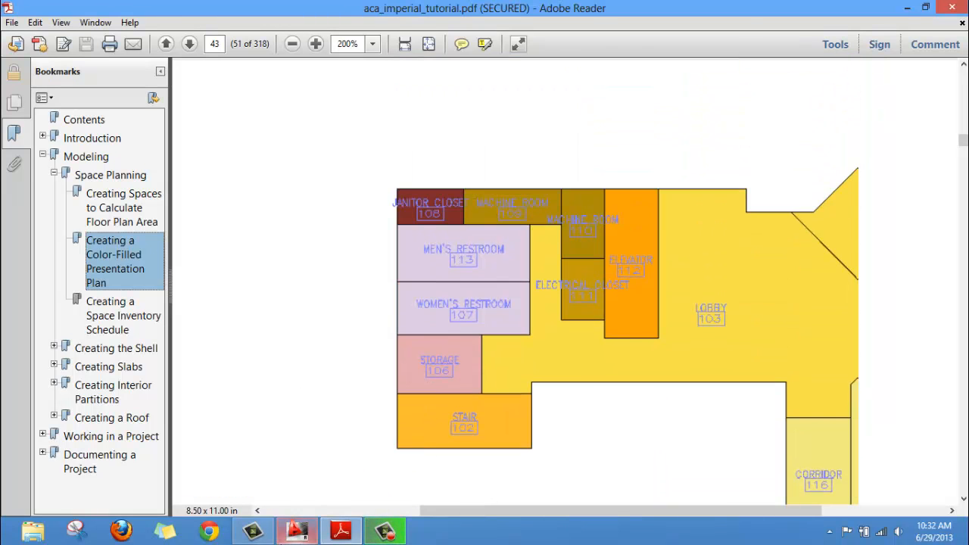
{"action": "mouse_move", "coordinate": [314, 539]}
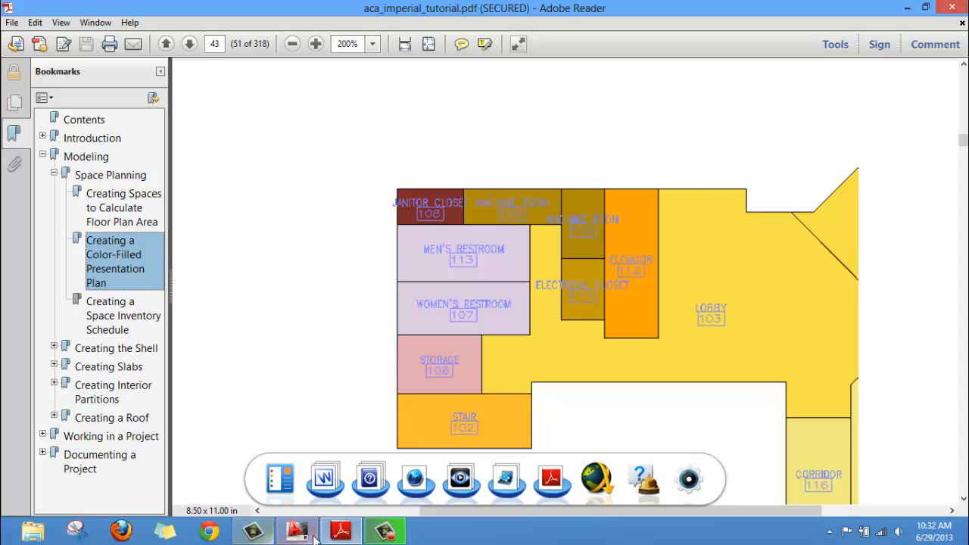
Switch back to AutoCAD Architecture and look through the space tools for janitor closet and retail styles
{"action": "left_click", "coordinate": [299, 532]}
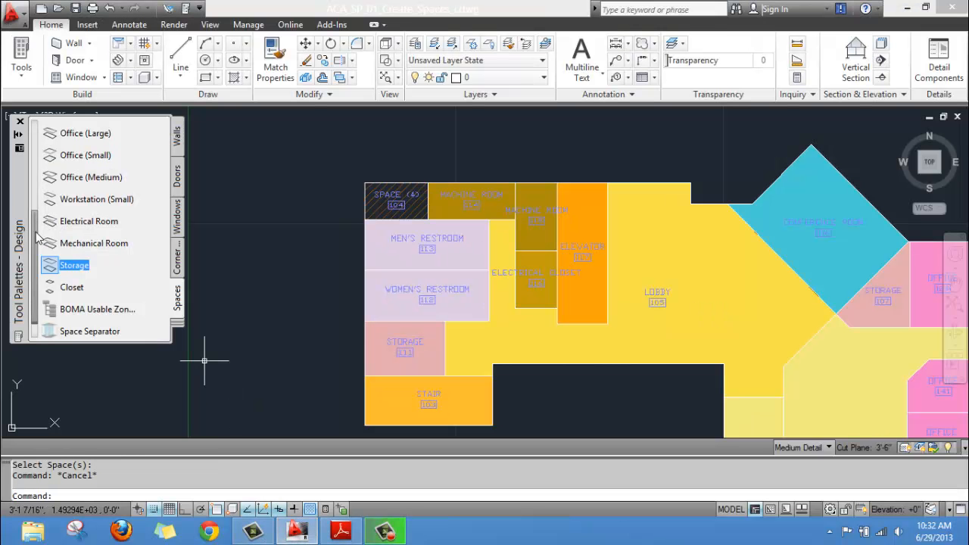
{"action": "left_click_drag", "start_coordinate": [34, 235], "coordinate": [29, 142]}
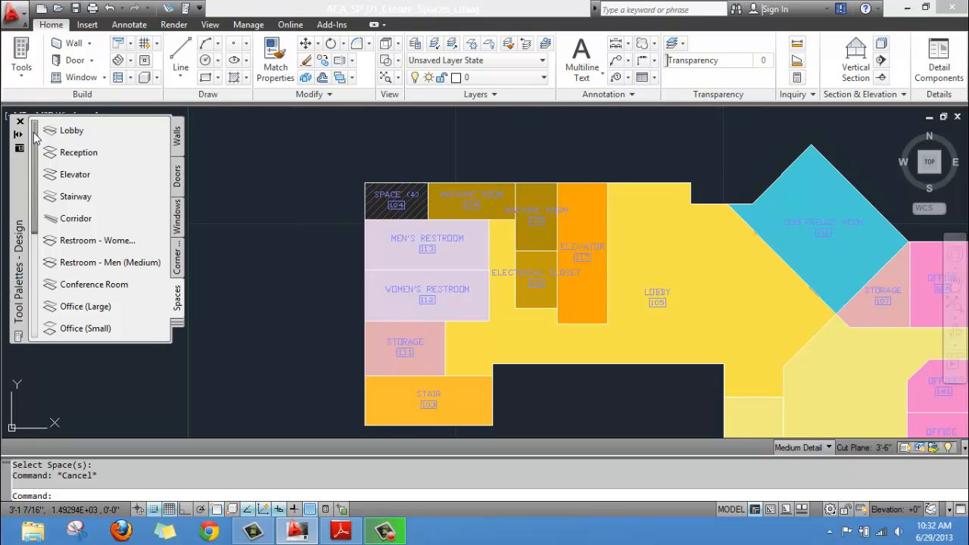
{"action": "left_click_drag", "start_coordinate": [34, 137], "coordinate": [48, 244]}
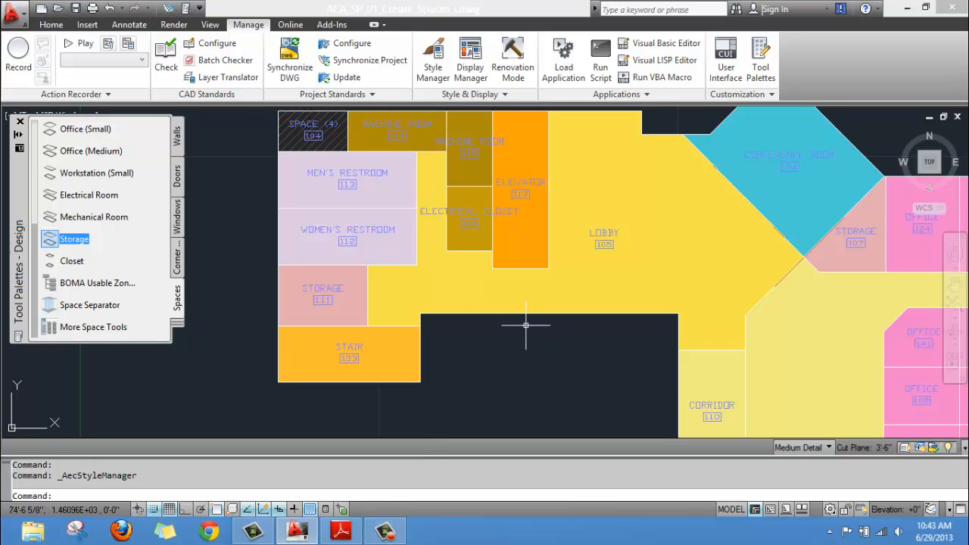
{"action": "scroll", "coordinate": [526, 329], "scroll_direction": "down", "scroll_amount": 2}
{"action": "scroll", "coordinate": [520, 328], "scroll_direction": "down", "scroll_amount": 1}
{"action": "scroll", "coordinate": [467, 259], "scroll_direction": "down", "scroll_amount": 2}
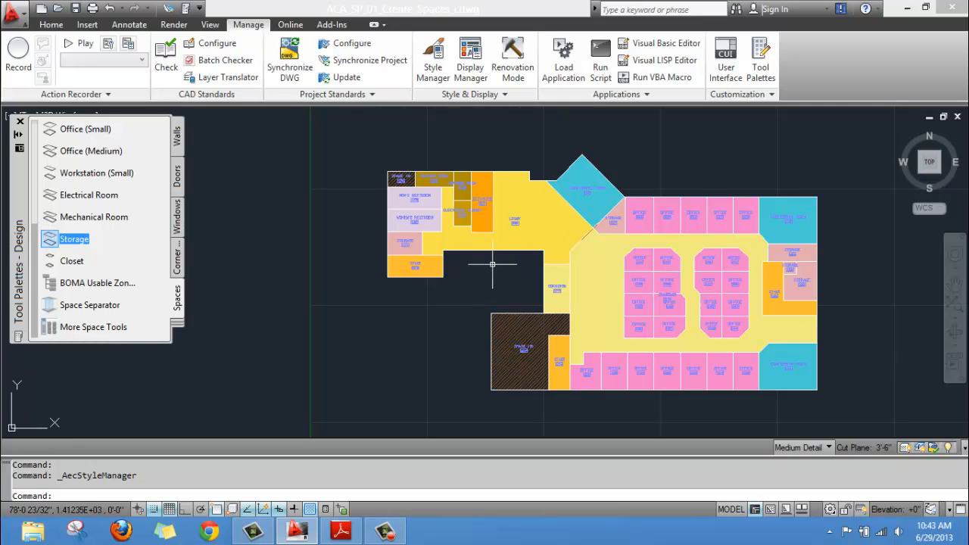
Switch to Adobe Reader and read the instructions for creating a Retail space style in the tutorial PDF
{"action": "left_click", "coordinate": [351, 536]}
{"action": "scroll", "coordinate": [379, 337], "scroll_direction": "up", "scroll_amount": 15}
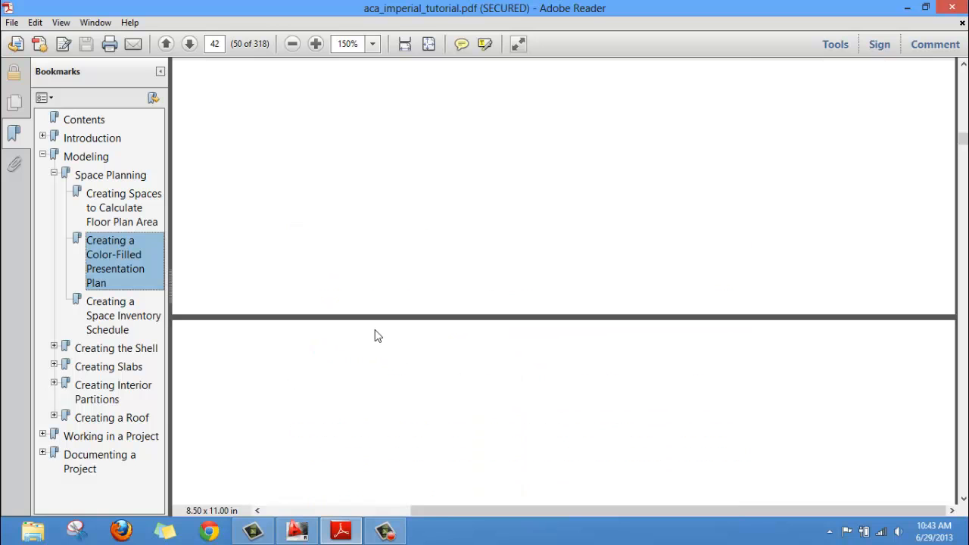
{"action": "scroll", "coordinate": [392, 335], "scroll_direction": "down", "scroll_amount": 3}
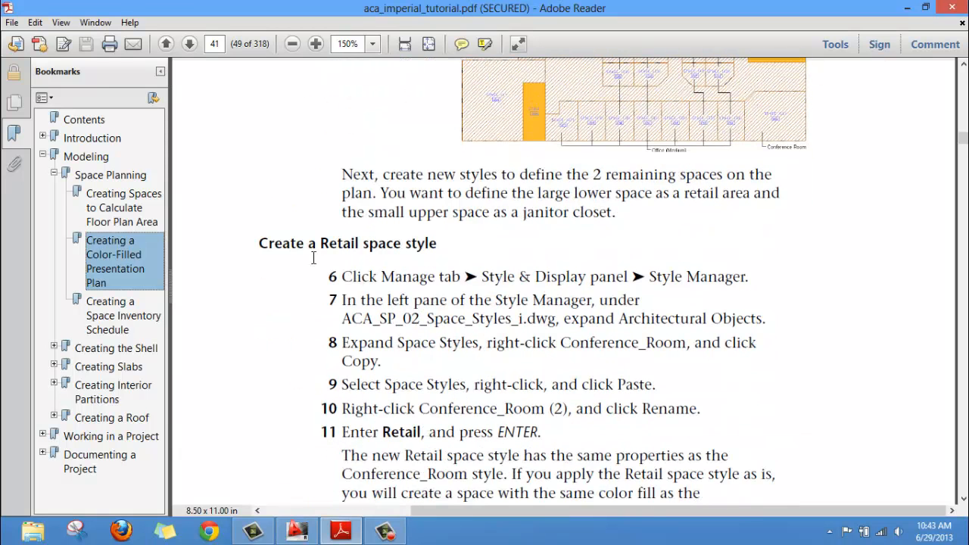
Switch back to AutoCAD Architecture and open the Style Manager with the Space Styles under Architectural Objects expanded
{"action": "left_click", "coordinate": [296, 531]}
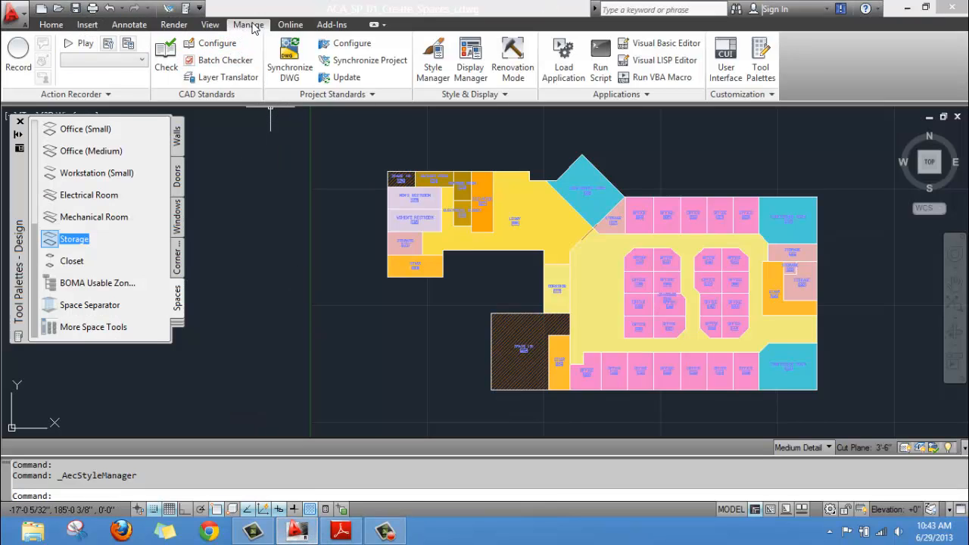
{"action": "left_click", "coordinate": [434, 72]}
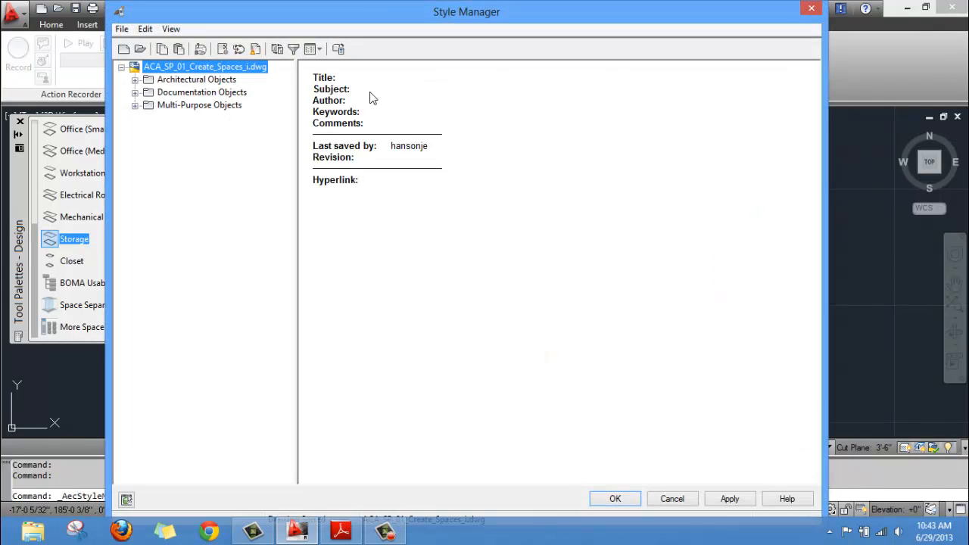
{"action": "left_click", "coordinate": [811, 8]}
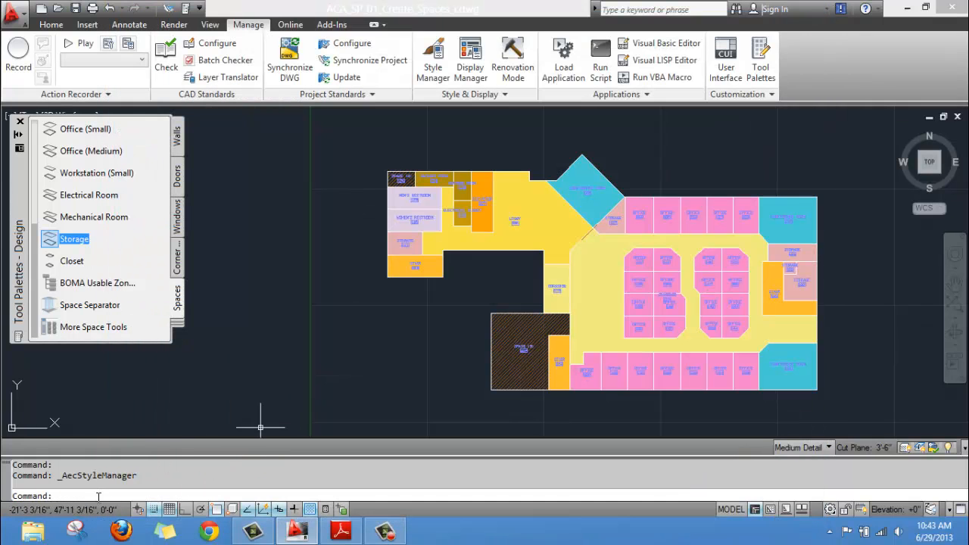
{"action": "type", "text": "STYLeMANAGER"}
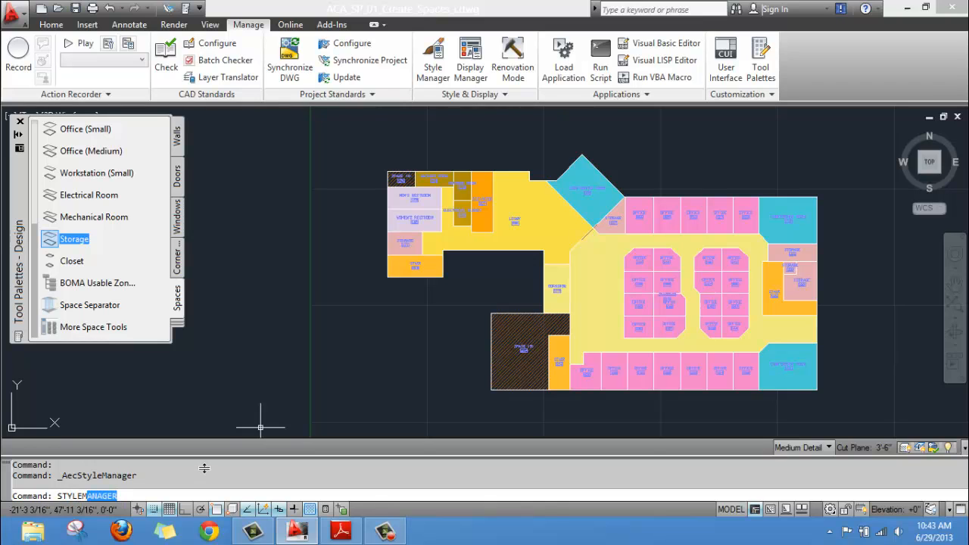
{"action": "key", "text": "Return"}
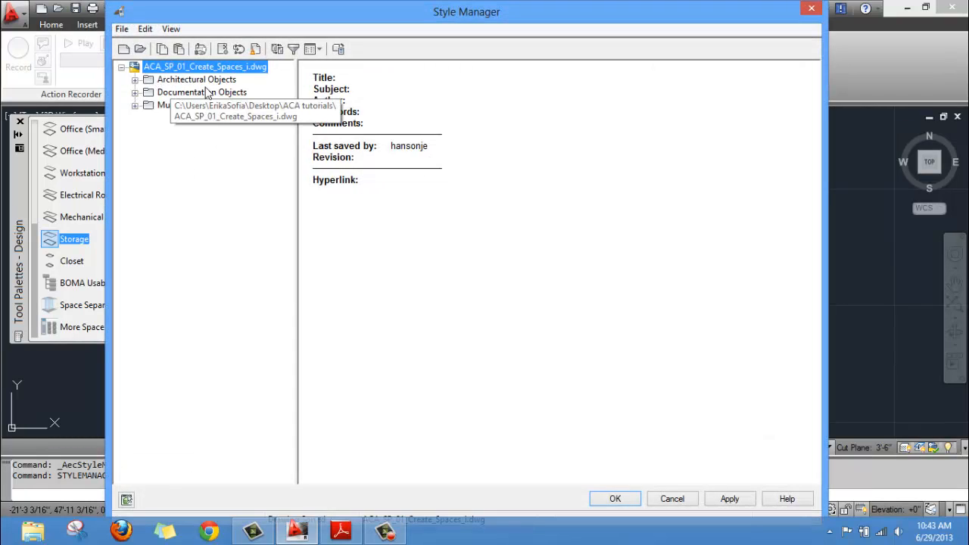
{"action": "left_click", "coordinate": [135, 79]}
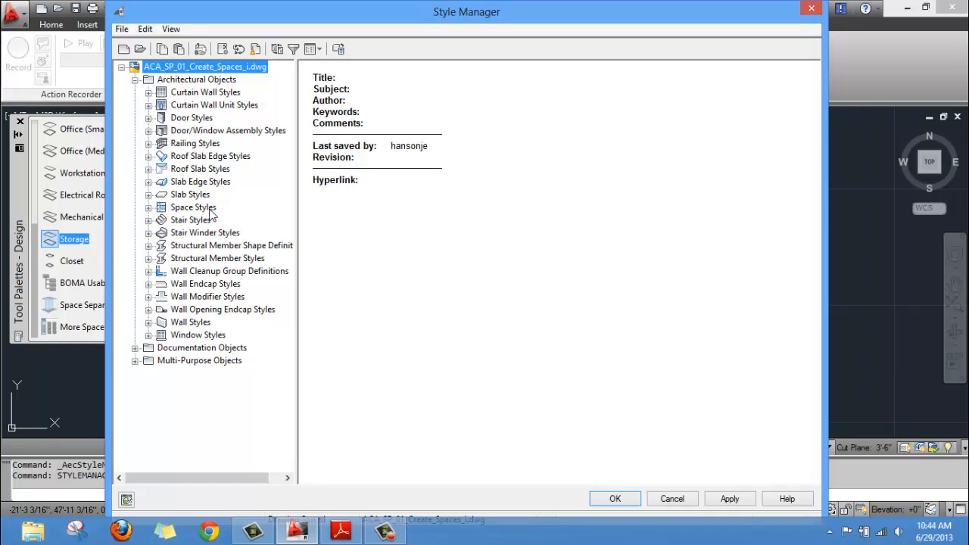
{"action": "left_click", "coordinate": [148, 207]}
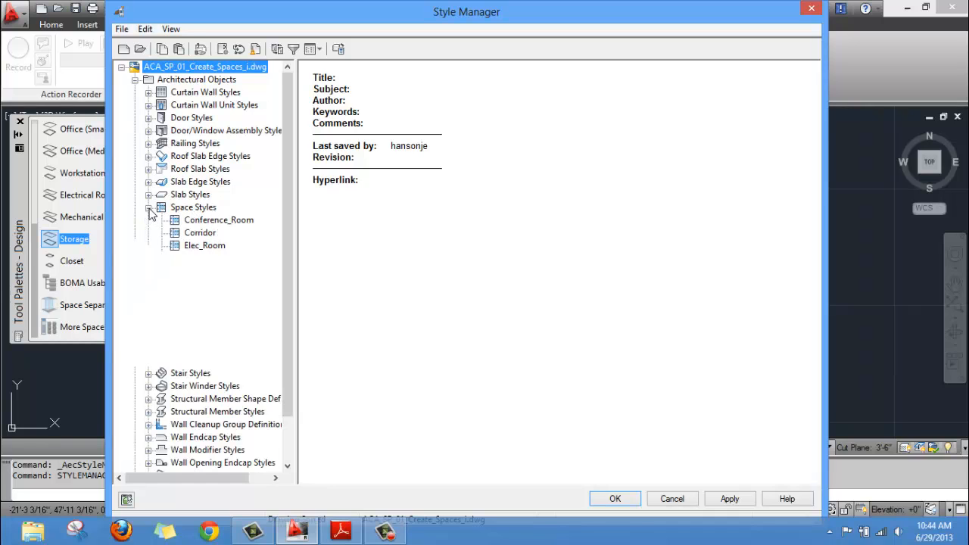
Duplicate the Conference_Room style within Space Styles
{"action": "right_click", "coordinate": [229, 221]}
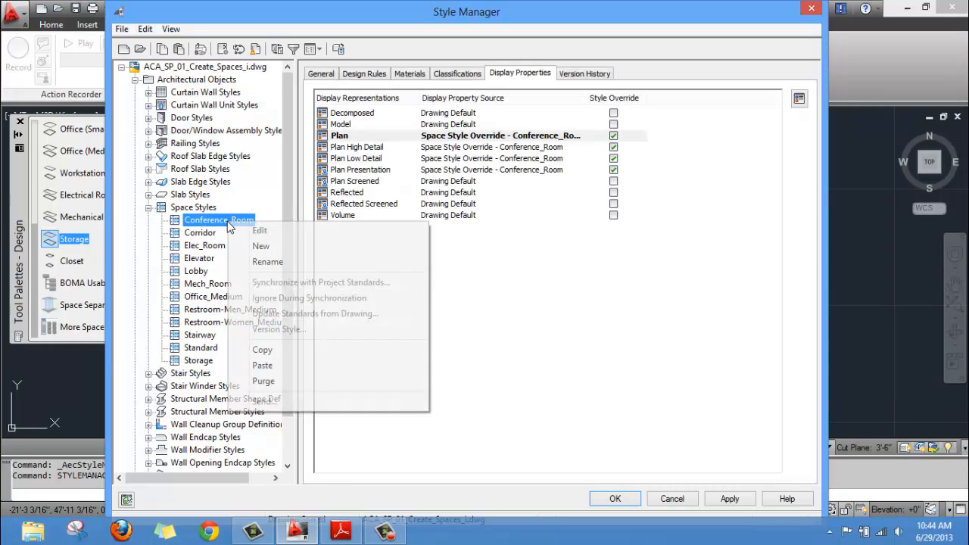
{"action": "left_click", "coordinate": [262, 351]}
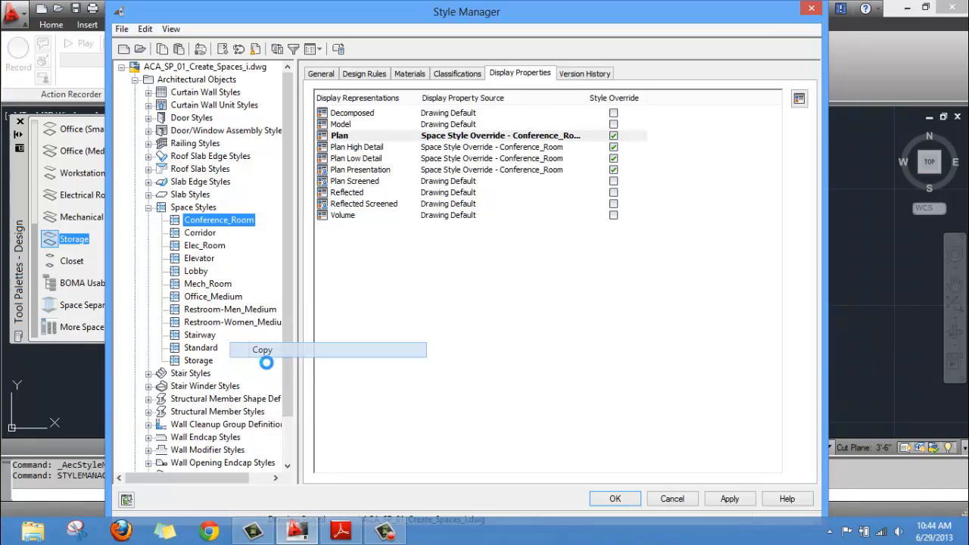
{"action": "left_click", "coordinate": [198, 209]}
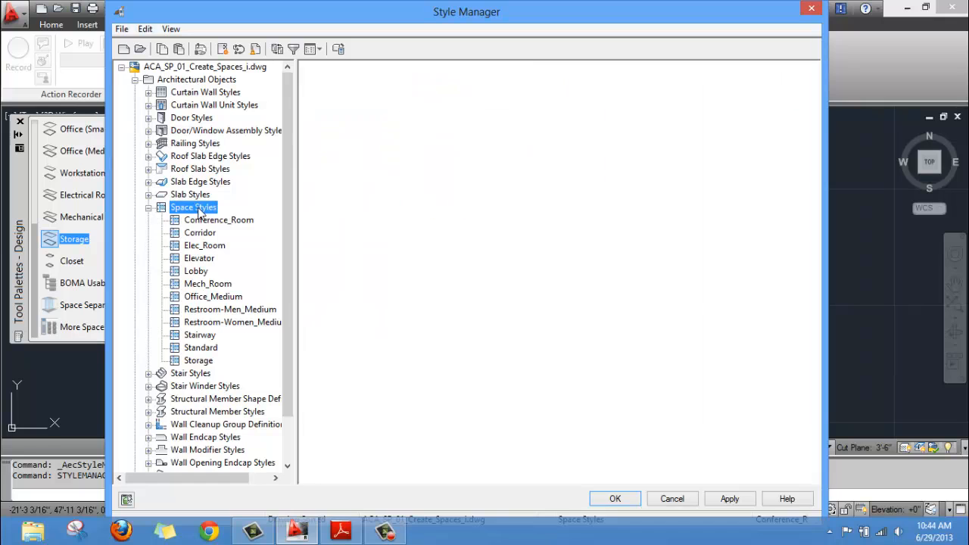
{"action": "right_click", "coordinate": [215, 210]}
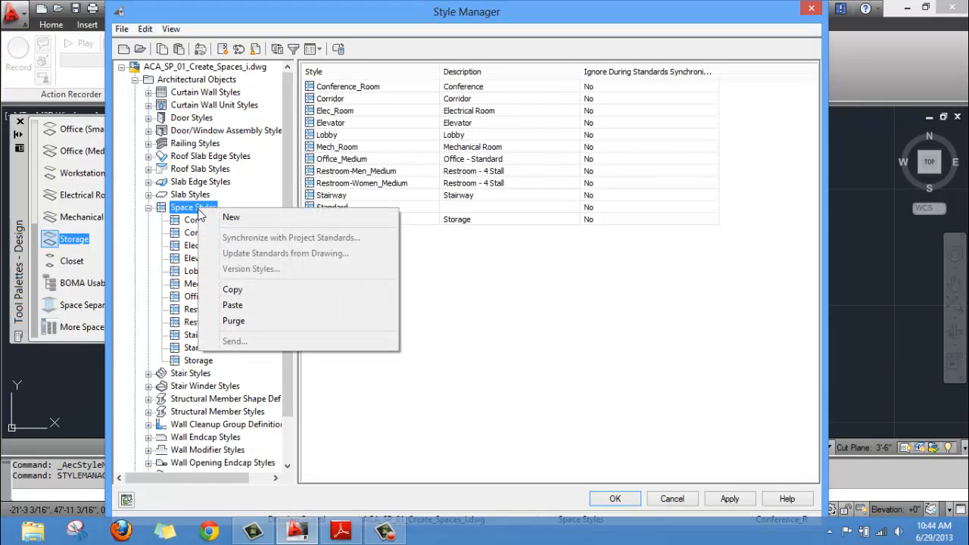
{"action": "left_click", "coordinate": [233, 305]}
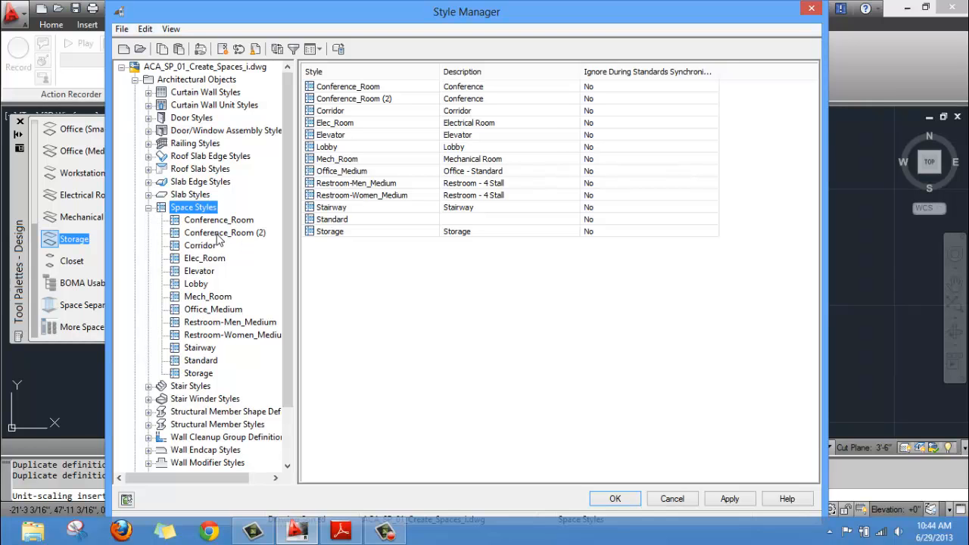
Rename the copied style Conference_Room (2) as Retail
{"action": "right_click", "coordinate": [234, 239]}
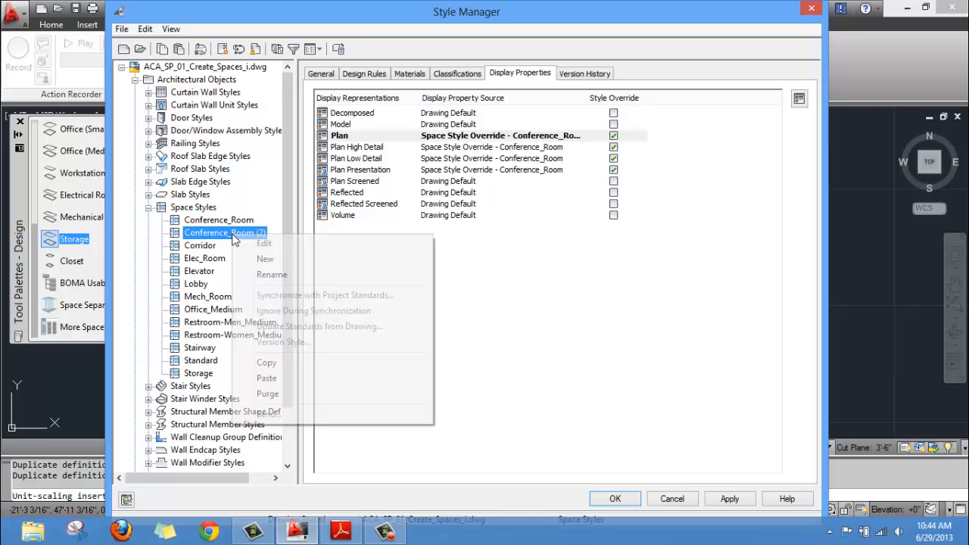
{"action": "left_click", "coordinate": [265, 273]}
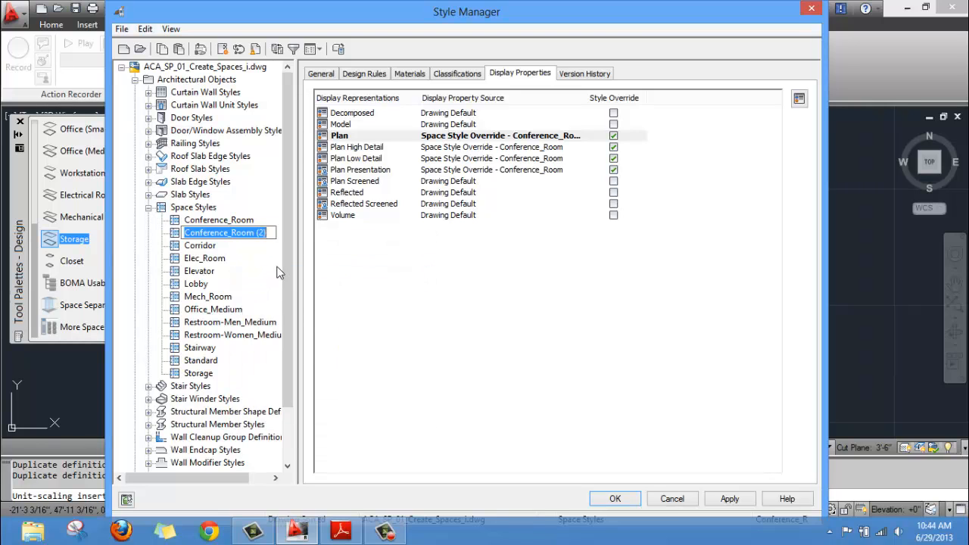
{"action": "type", "text": "R"}
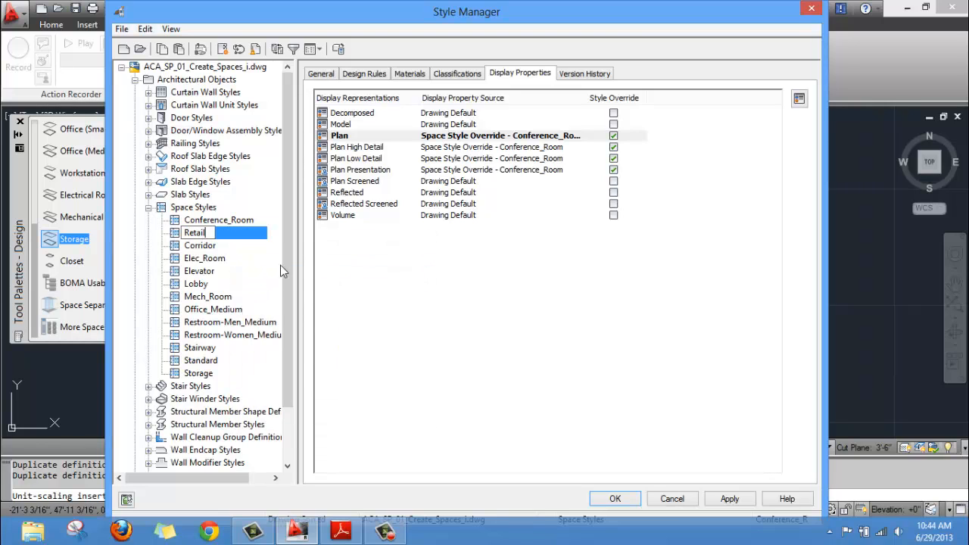
{"action": "type", "text": "etail"}
{"action": "key", "text": "Return"}
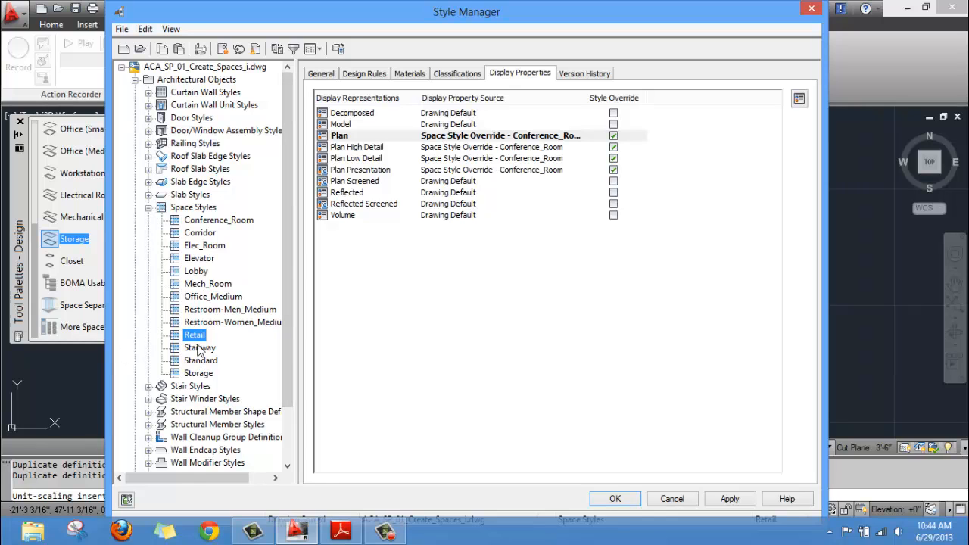
Open the Base Hatch color in the Retail style's Plan display properties, converting the missing color book value to true color RGB
{"action": "left_click", "coordinate": [321, 73]}
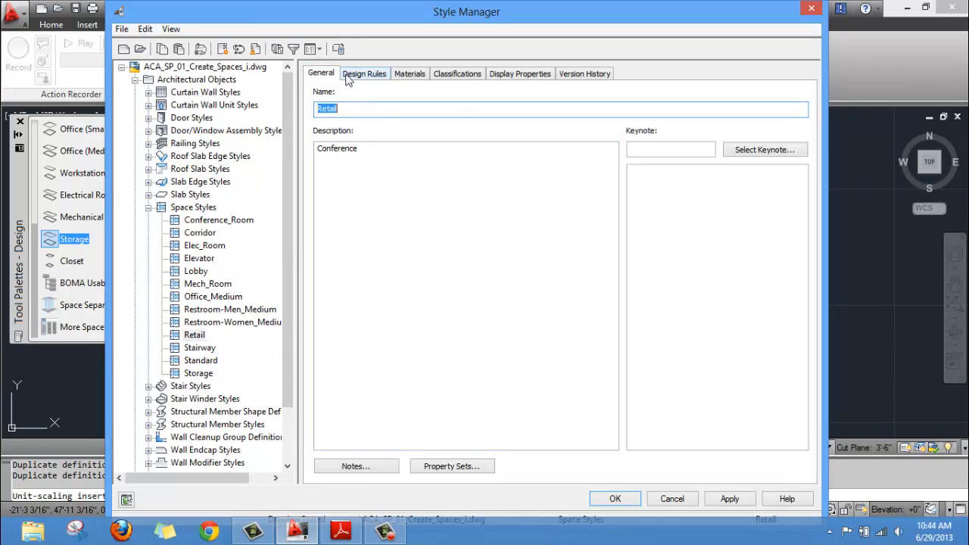
{"action": "left_click", "coordinate": [521, 78]}
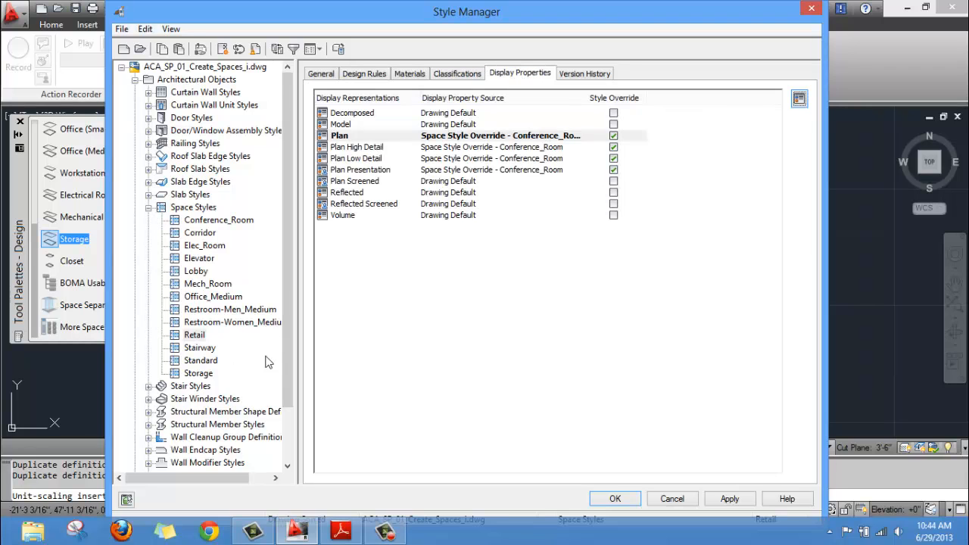
{"action": "left_click", "coordinate": [799, 101]}
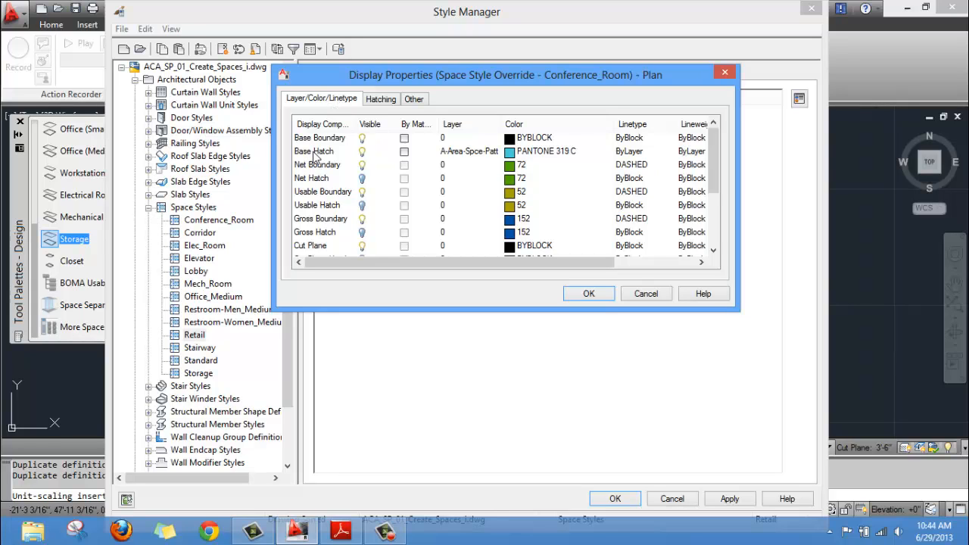
{"action": "left_click", "coordinate": [510, 151]}
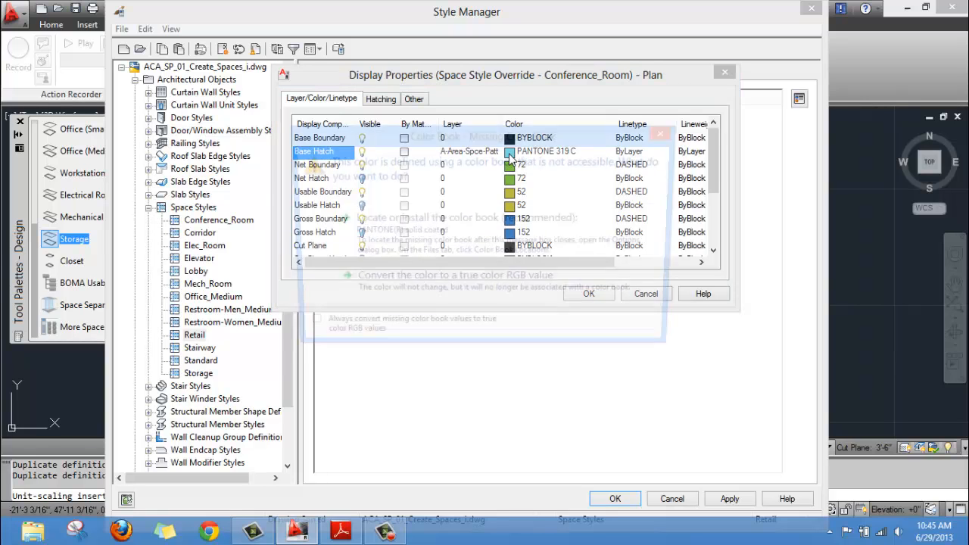
{"action": "left_click_drag", "start_coordinate": [438, 136], "coordinate": [429, 83]}
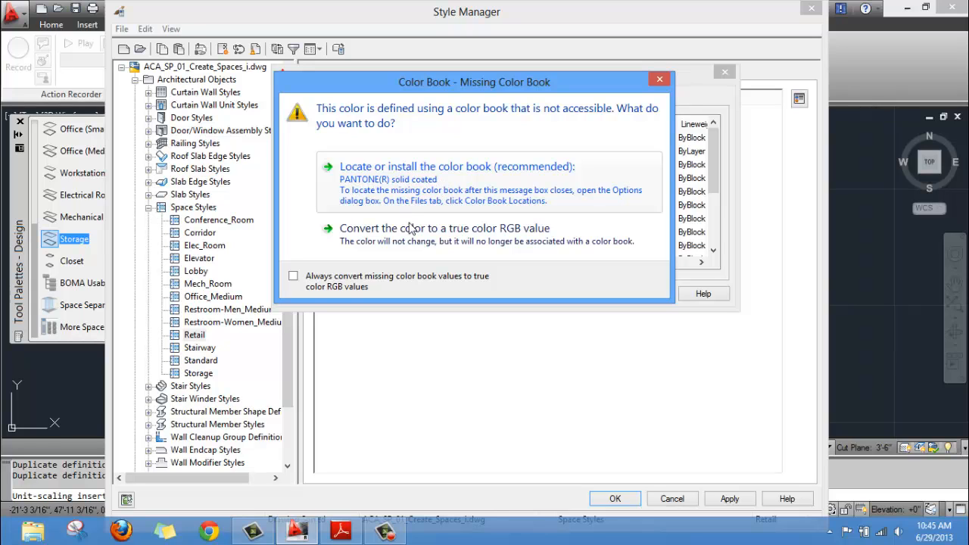
{"action": "left_click", "coordinate": [385, 232]}
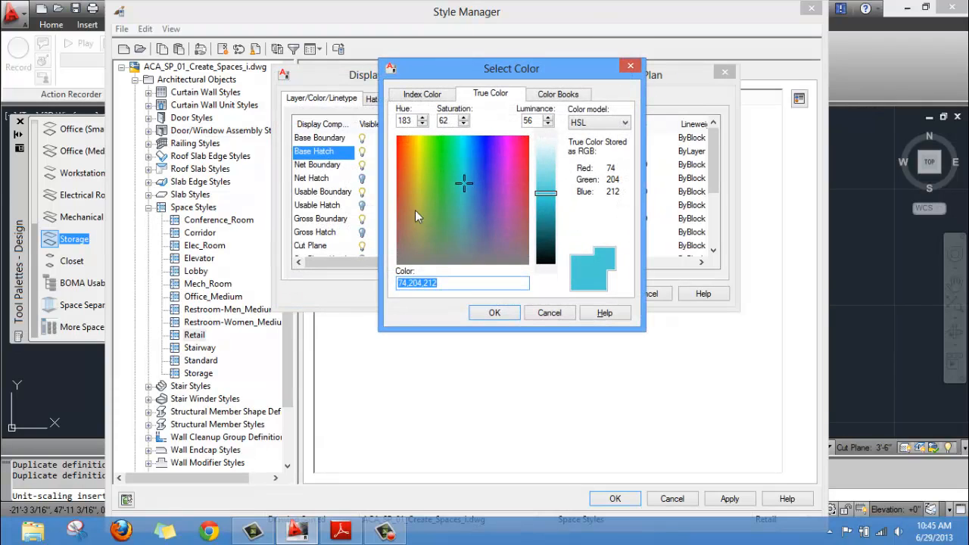
Set the Plan Base Hatch color of the Retail style to PANTONE 3305 C from the PANTONE+ Solid Coated color book
{"action": "left_click", "coordinate": [568, 95]}
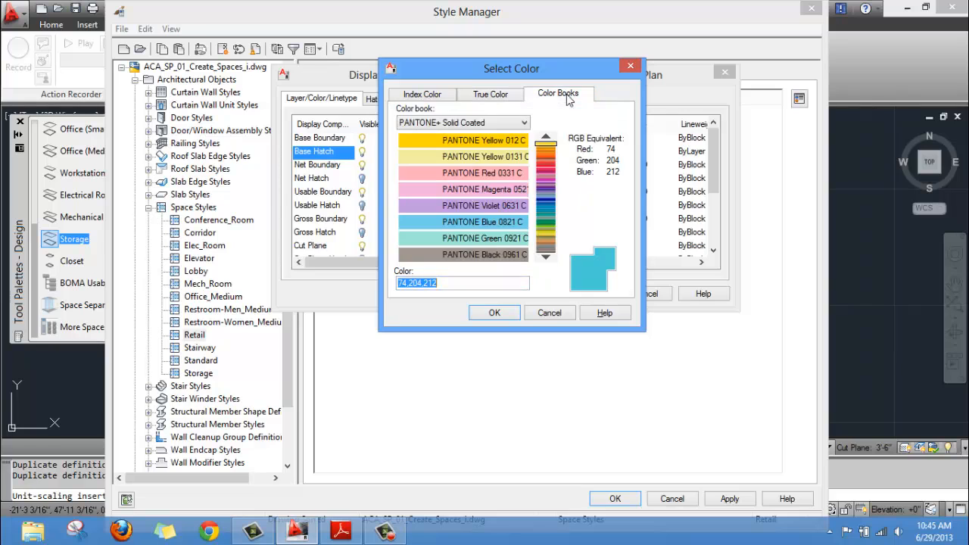
{"action": "left_click", "coordinate": [511, 124]}
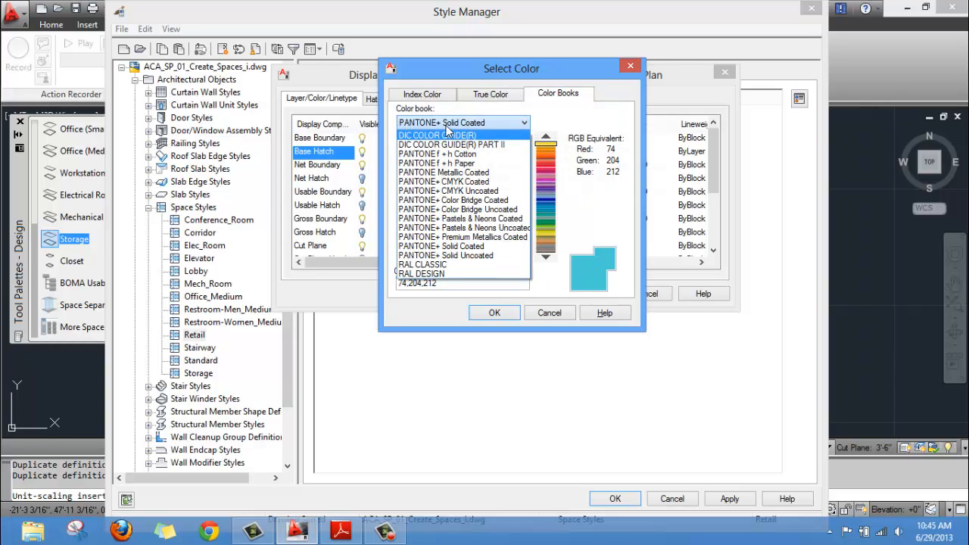
{"action": "left_click", "coordinate": [467, 248]}
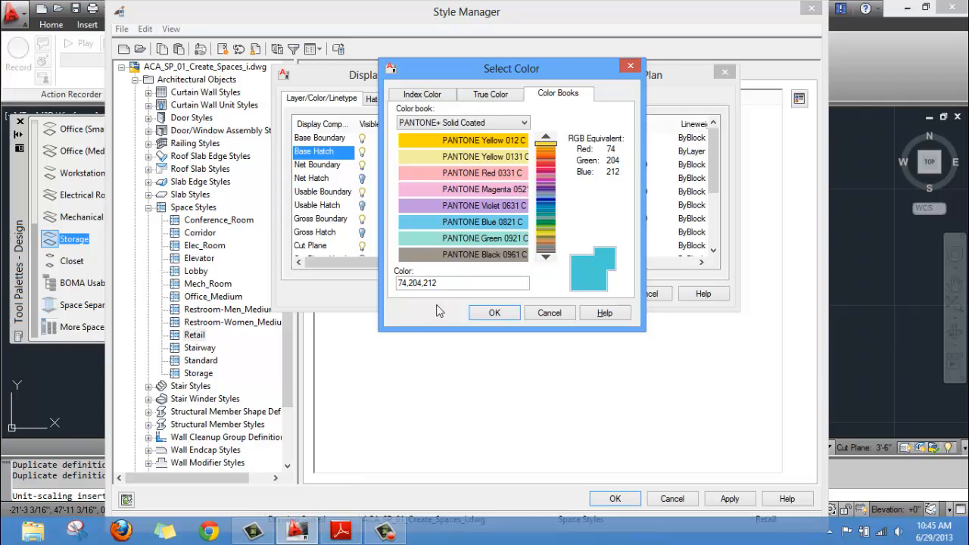
{"action": "left_click_drag", "start_coordinate": [452, 291], "coordinate": [396, 291]}
{"action": "type", "text": "3305 "}
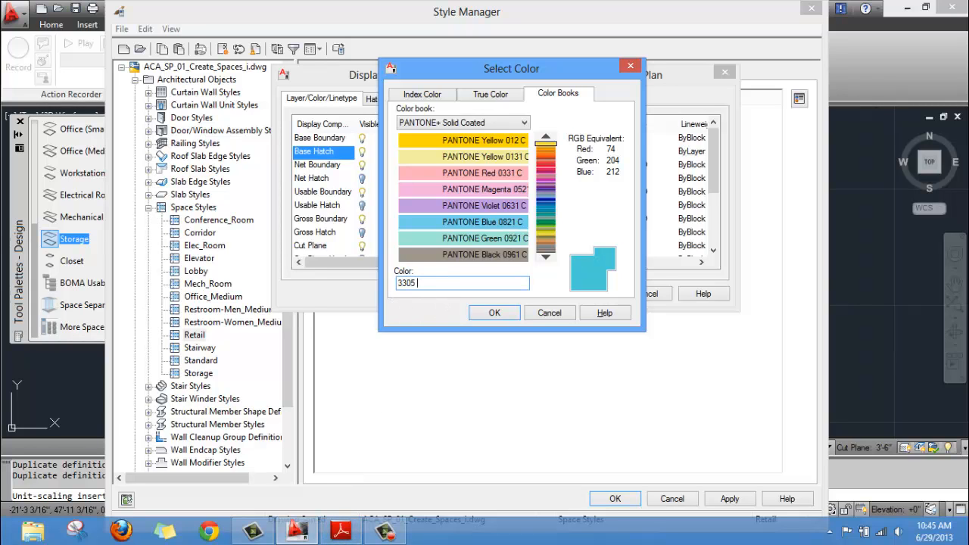
{"action": "type", "text": "c"}
{"action": "left_click", "coordinate": [492, 313]}
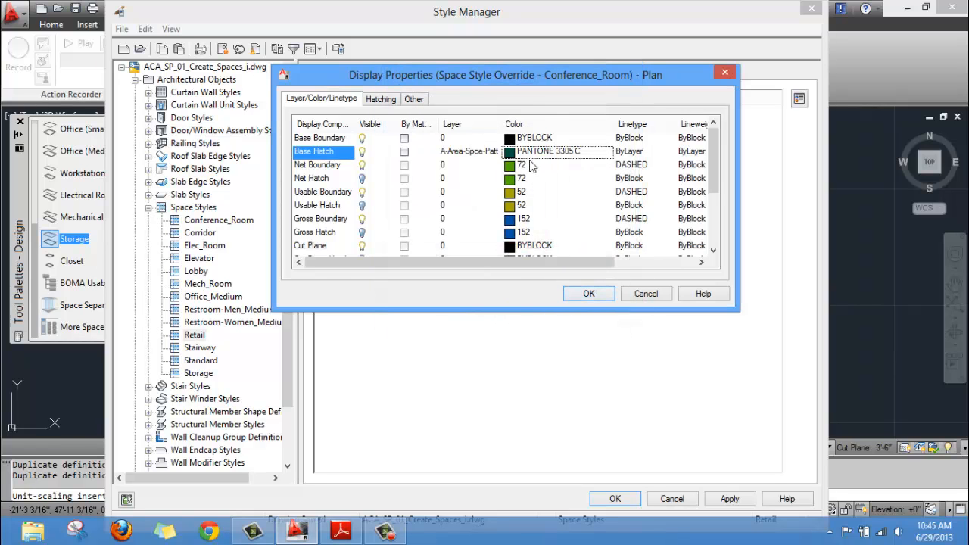
{"action": "left_click", "coordinate": [590, 294]}
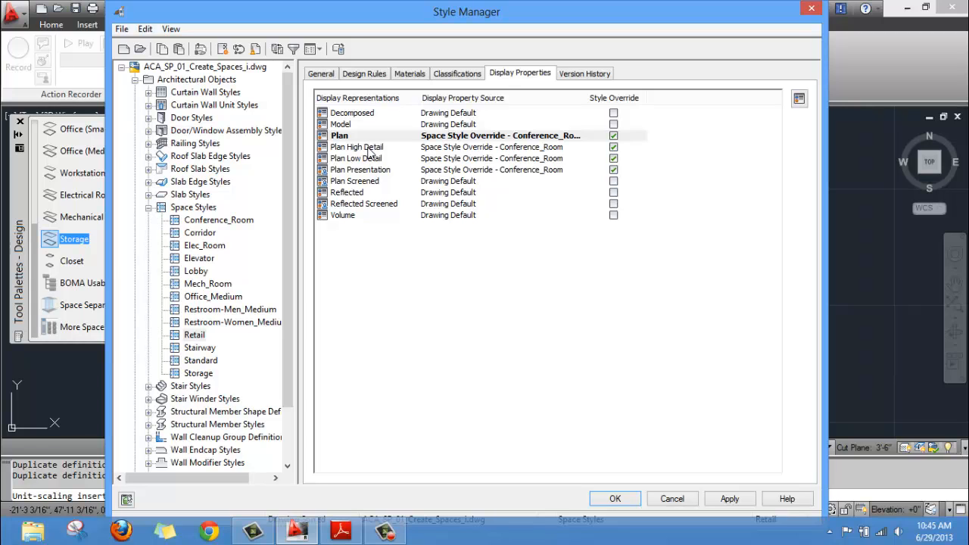
Set the Retail style's Plan High Detail Base Hatch to PANTONE 3305 C from PANTONE+ Solid Coated, converting the missing color book value to true color RGB
{"action": "left_click", "coordinate": [371, 149]}
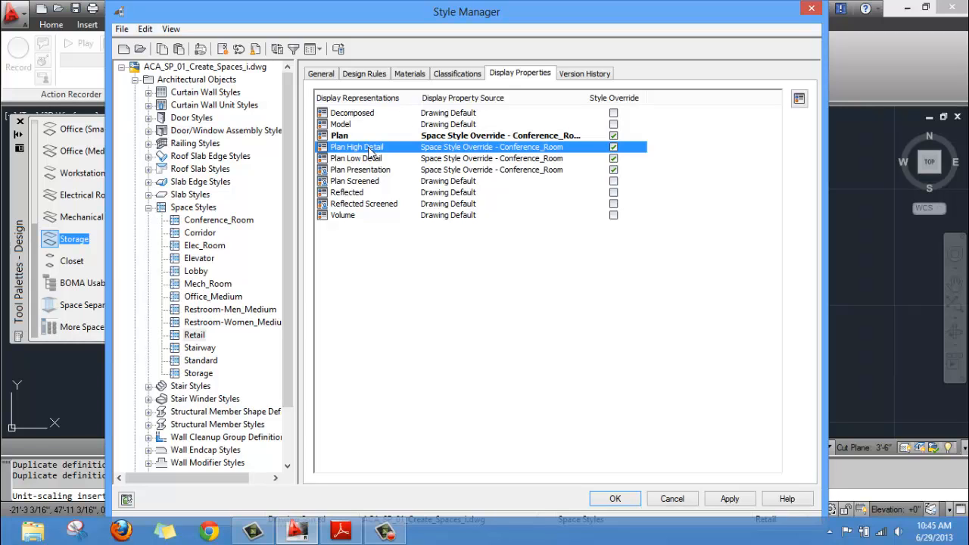
{"action": "left_click", "coordinate": [799, 99]}
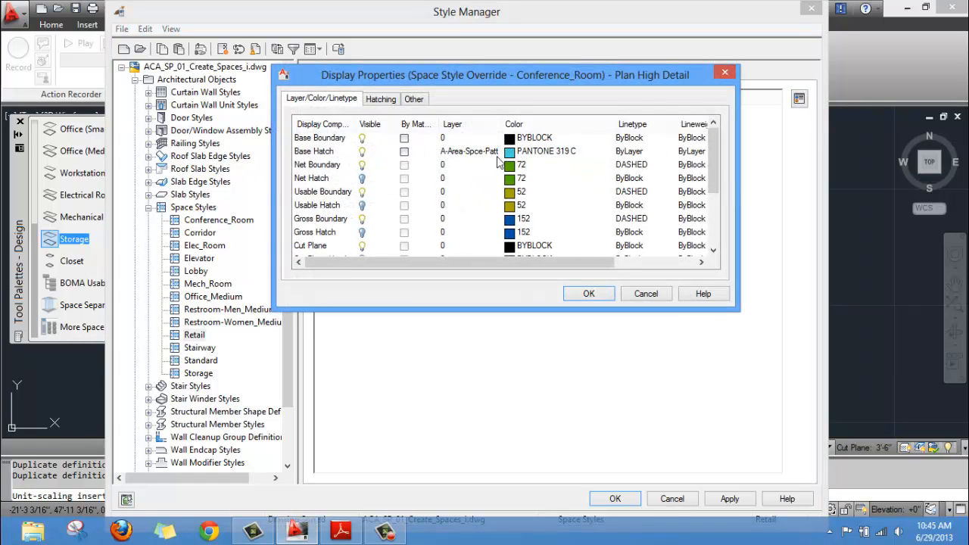
{"action": "left_click", "coordinate": [512, 155]}
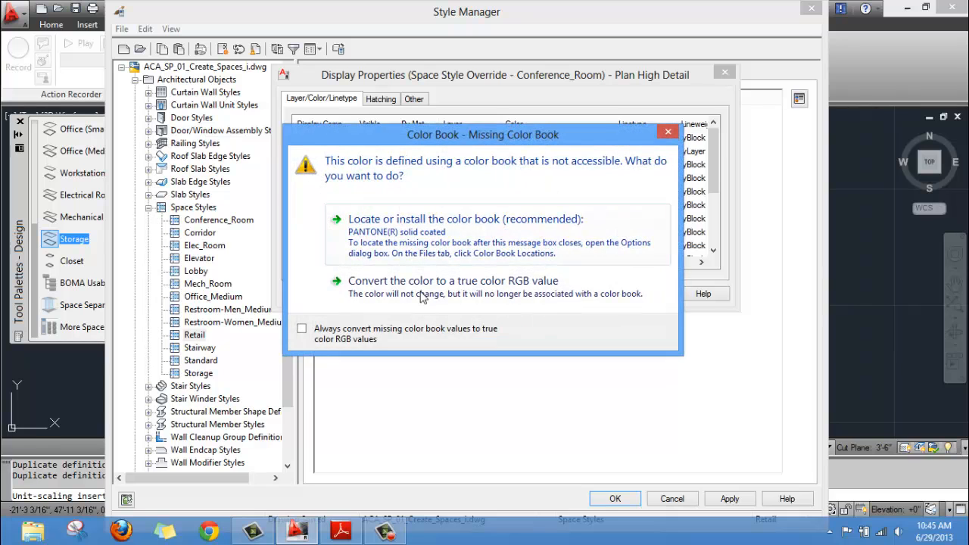
{"action": "left_click", "coordinate": [407, 295]}
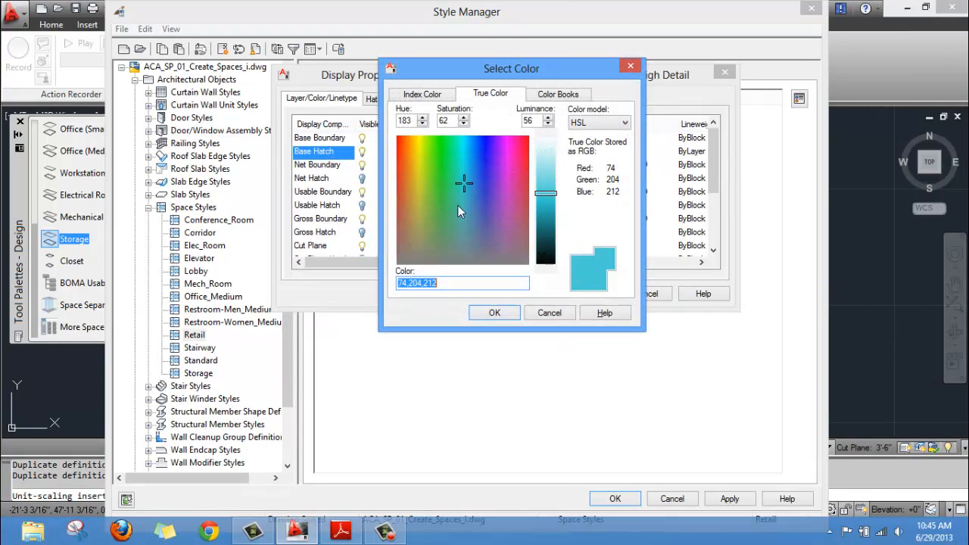
{"action": "left_click", "coordinate": [556, 95]}
{"action": "left_click", "coordinate": [505, 125]}
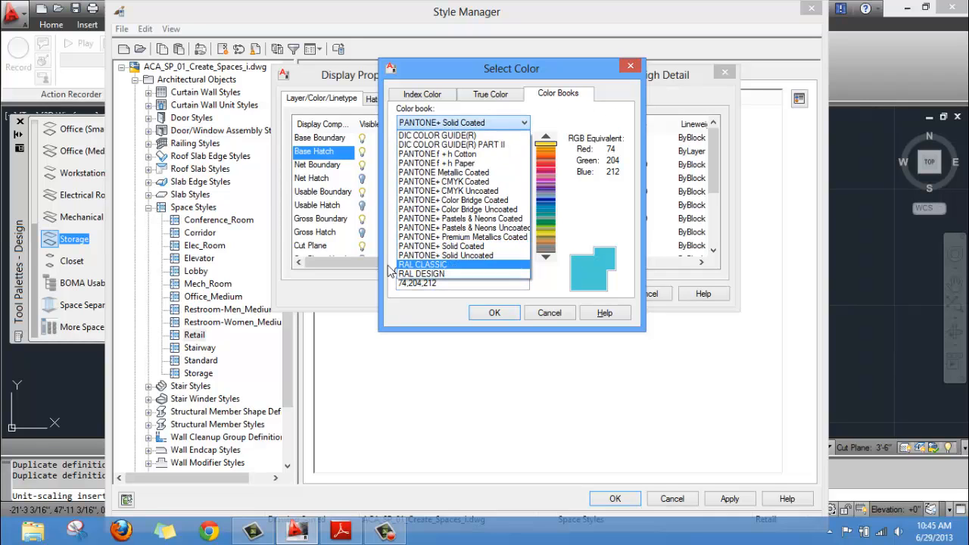
{"action": "left_click", "coordinate": [484, 253]}
{"action": "double_click", "coordinate": [454, 285]}
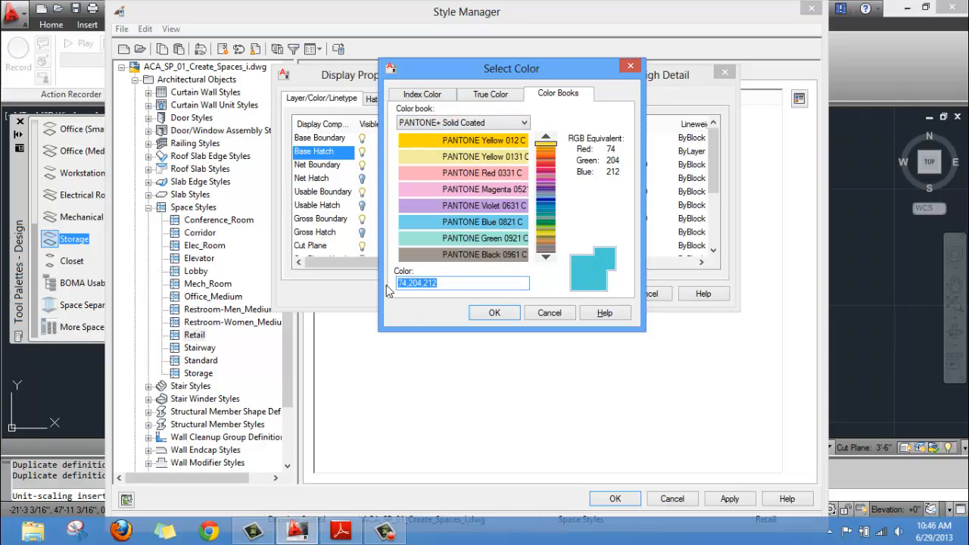
{"action": "type", "text": "3305 c"}
{"action": "left_click", "coordinate": [494, 313]}
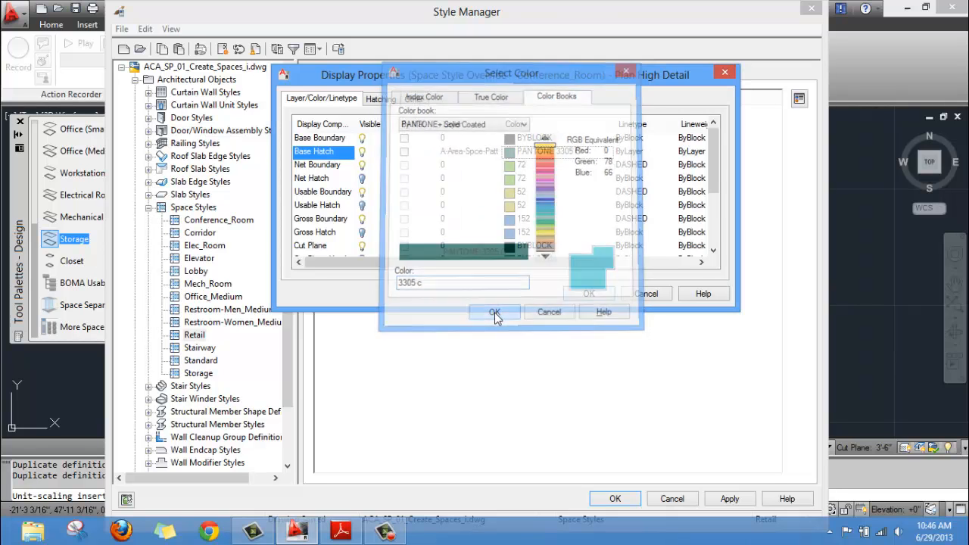
{"action": "left_click", "coordinate": [590, 299]}
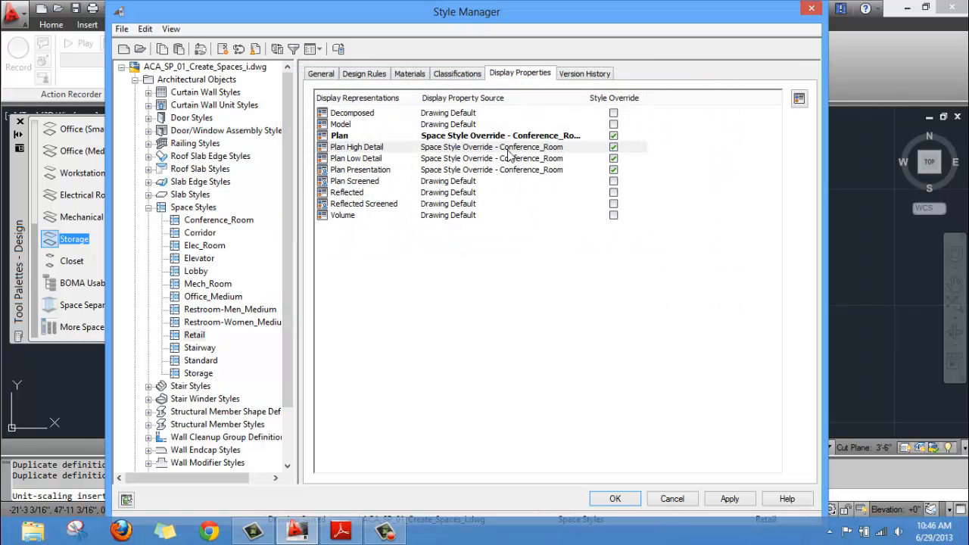
Convert the missing color book value of the Retail style's Plan Low Detail Base Hatch to RGB and set the color to PANTONE 3305 C
{"action": "left_click", "coordinate": [353, 160]}
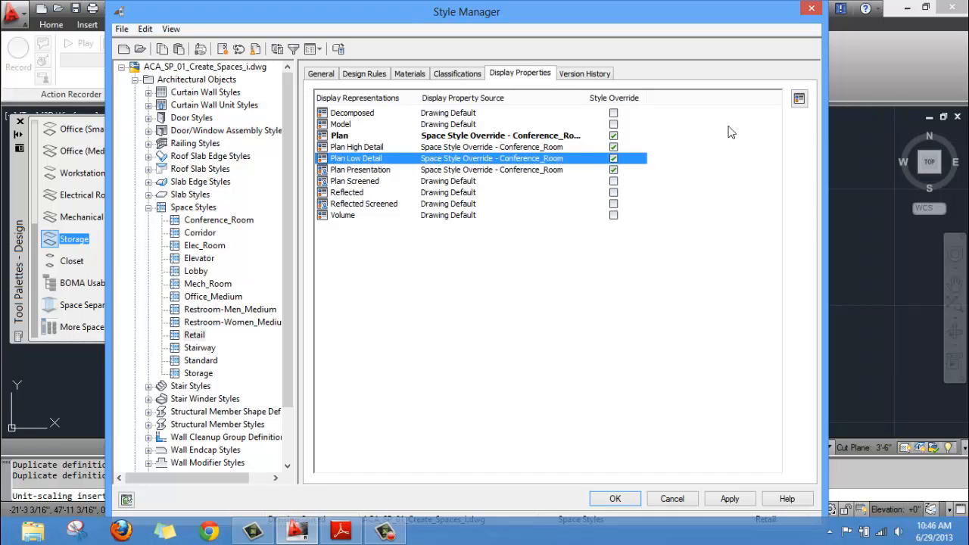
{"action": "left_click", "coordinate": [799, 99]}
{"action": "left_click", "coordinate": [523, 156]}
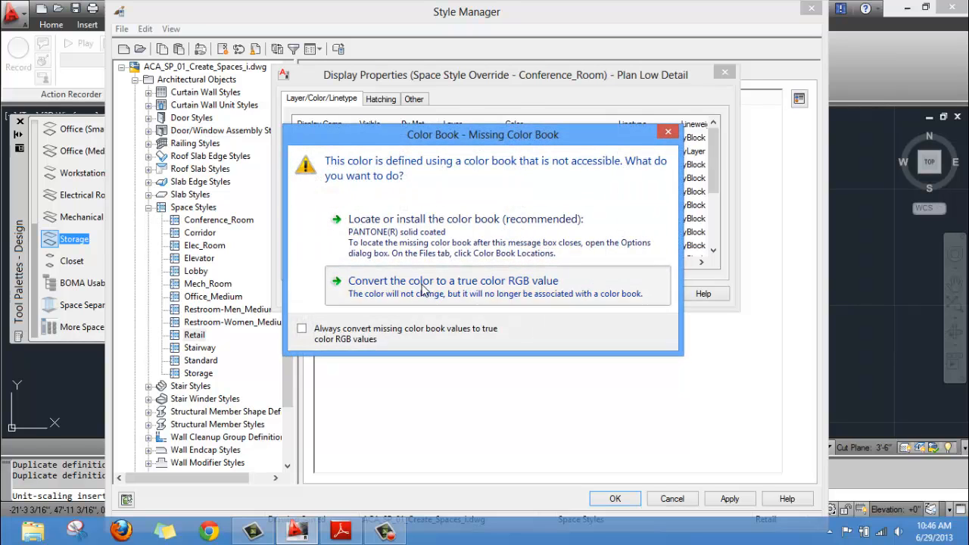
{"action": "left_click", "coordinate": [428, 285]}
{"action": "left_click", "coordinate": [567, 94]}
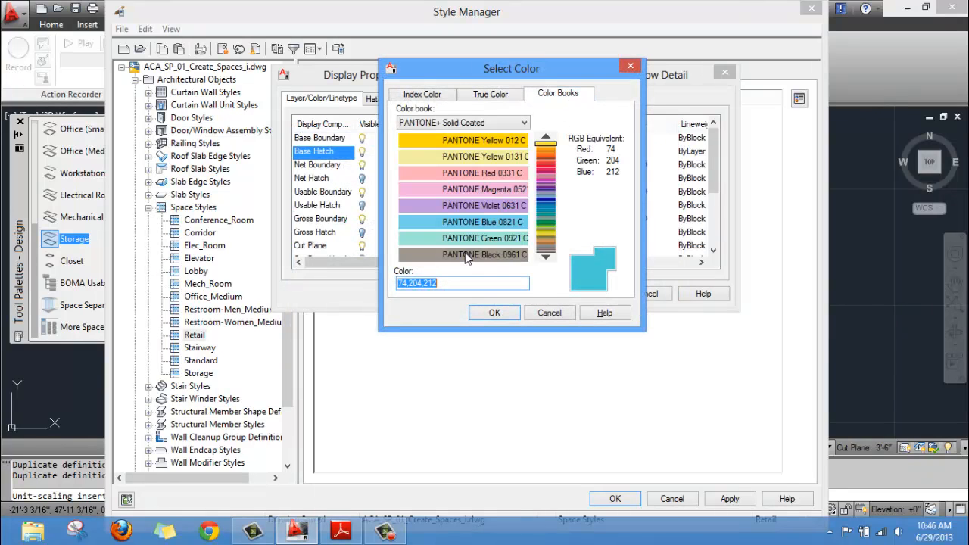
{"action": "type", "text": "3305 c"}
{"action": "key", "text": "Return"}
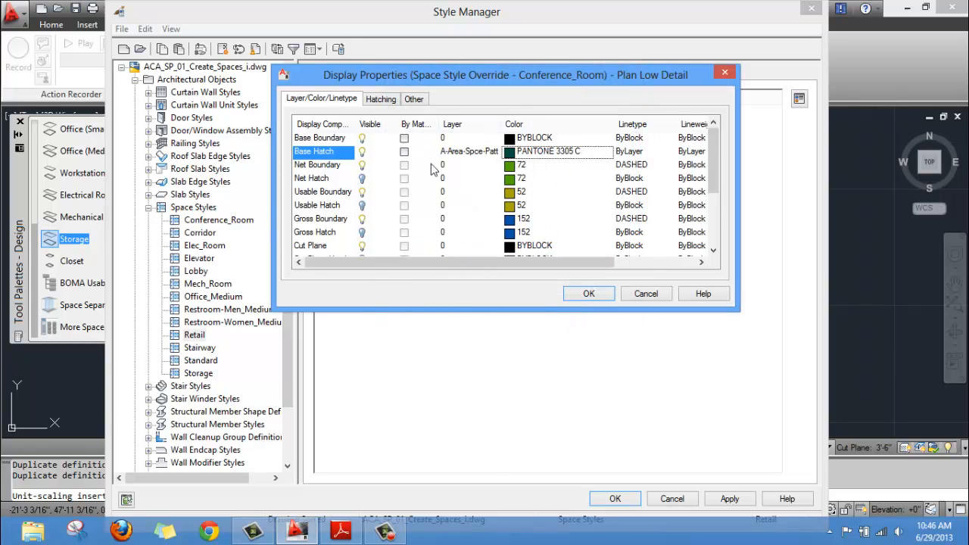
{"action": "left_click", "coordinate": [589, 294]}
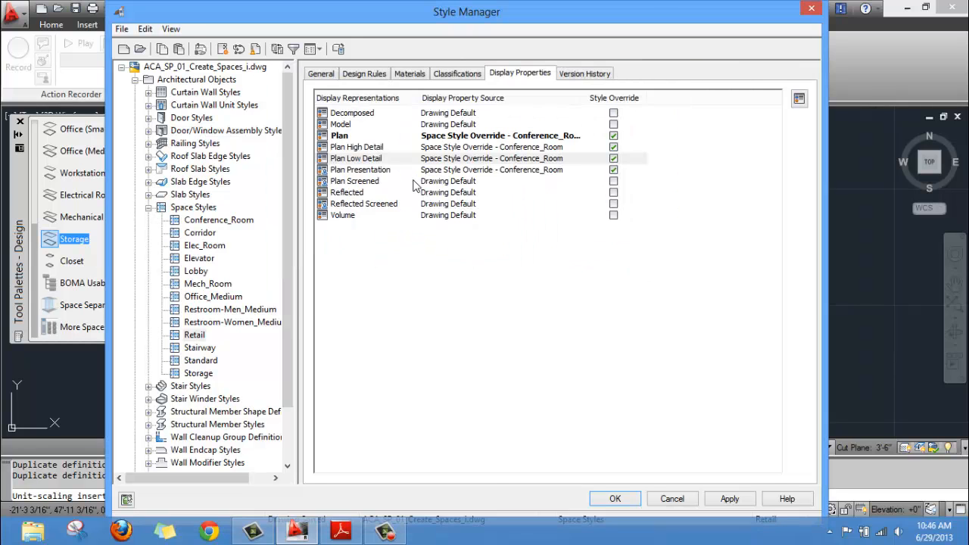
Convert the missing color book value of the Retail style's Plan Presentation Base Hatch to RGB and set the color to PANTONE 3305 C
{"action": "left_click", "coordinate": [369, 173]}
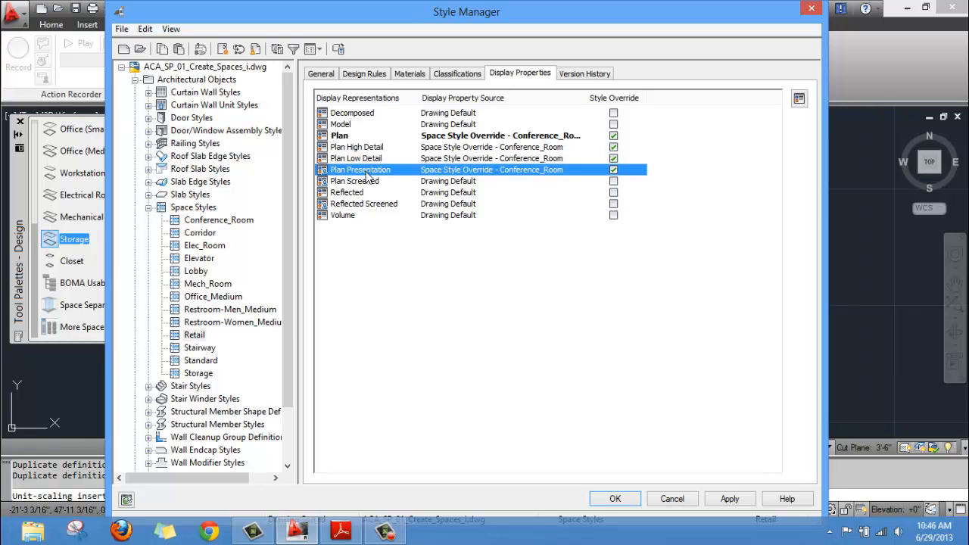
{"action": "left_click", "coordinate": [800, 99]}
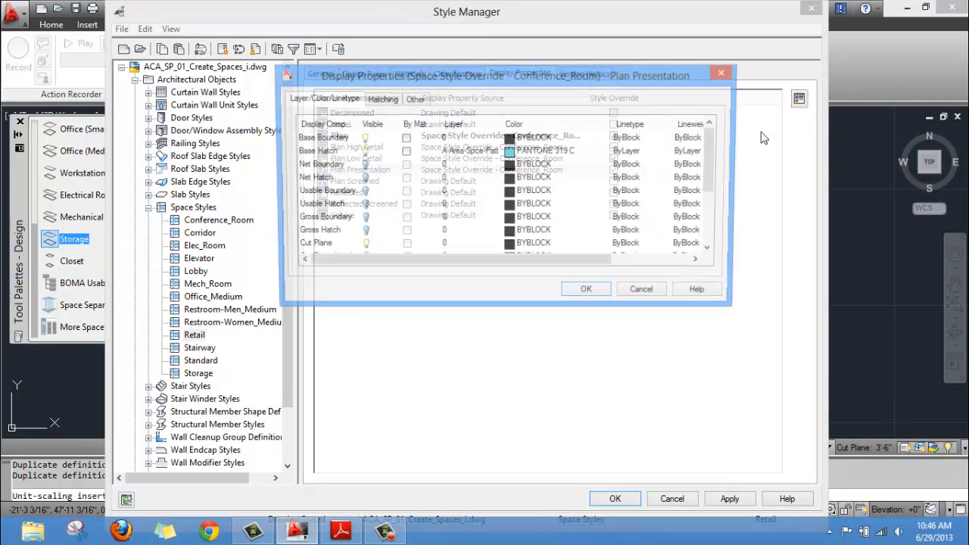
{"action": "left_click", "coordinate": [510, 152]}
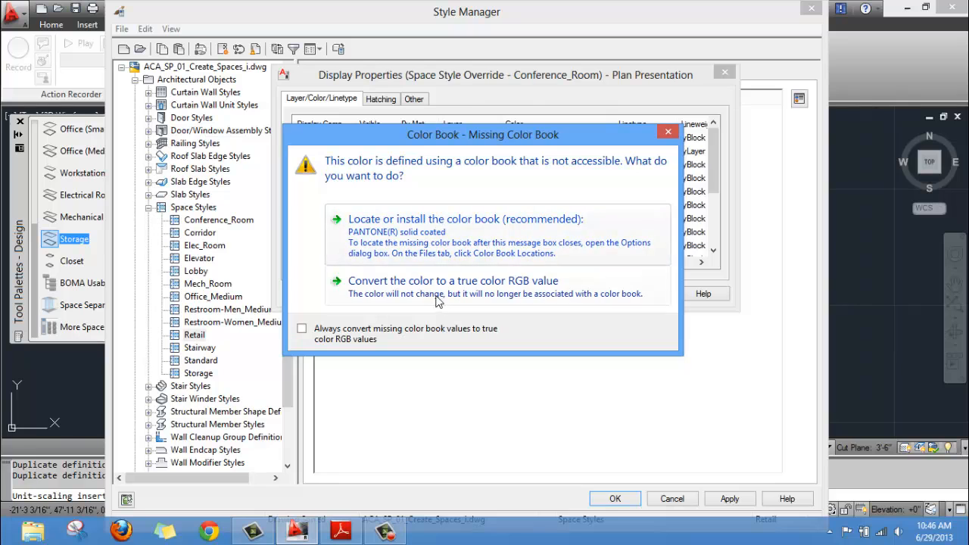
{"action": "left_click", "coordinate": [437, 288]}
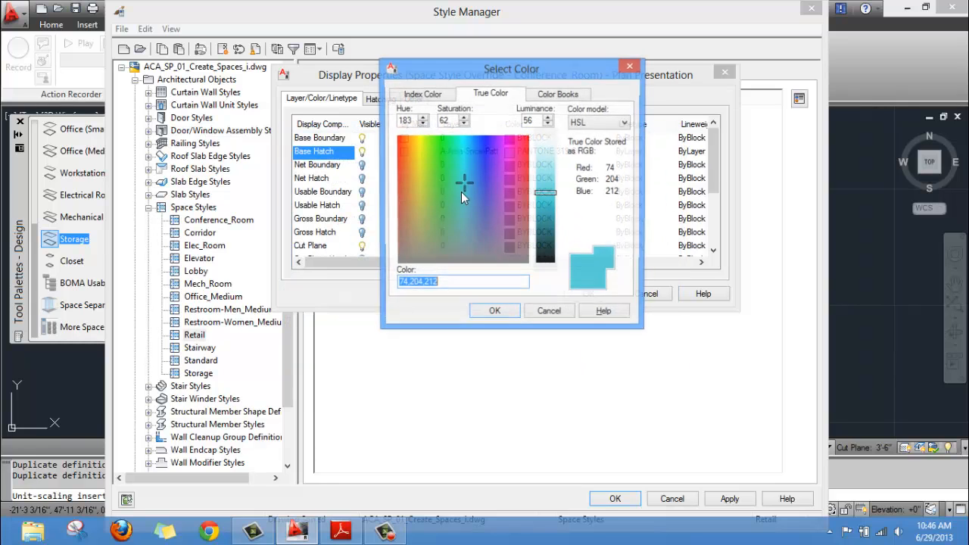
{"action": "left_click", "coordinate": [559, 94]}
{"action": "type", "text": "3305"}
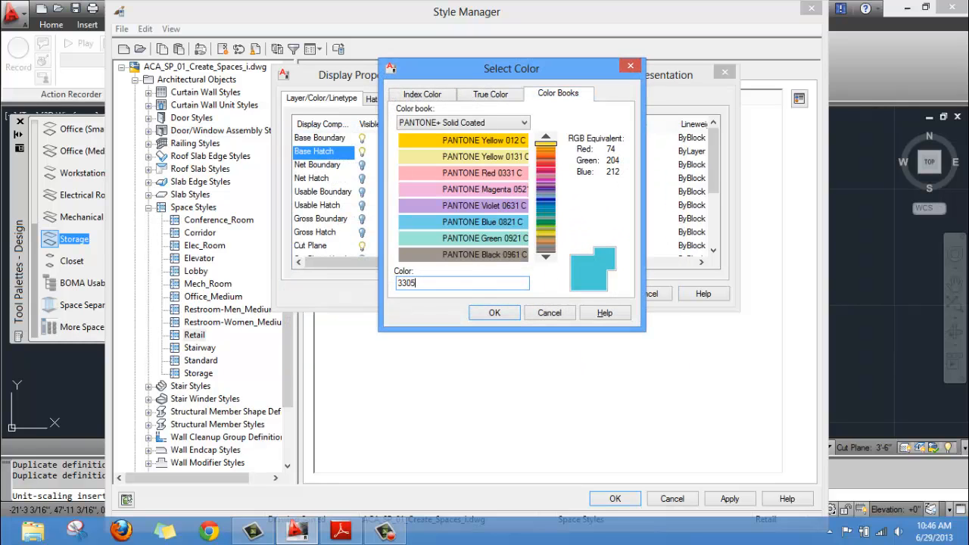
{"action": "type", "text": " c"}
{"action": "key", "text": "Return"}
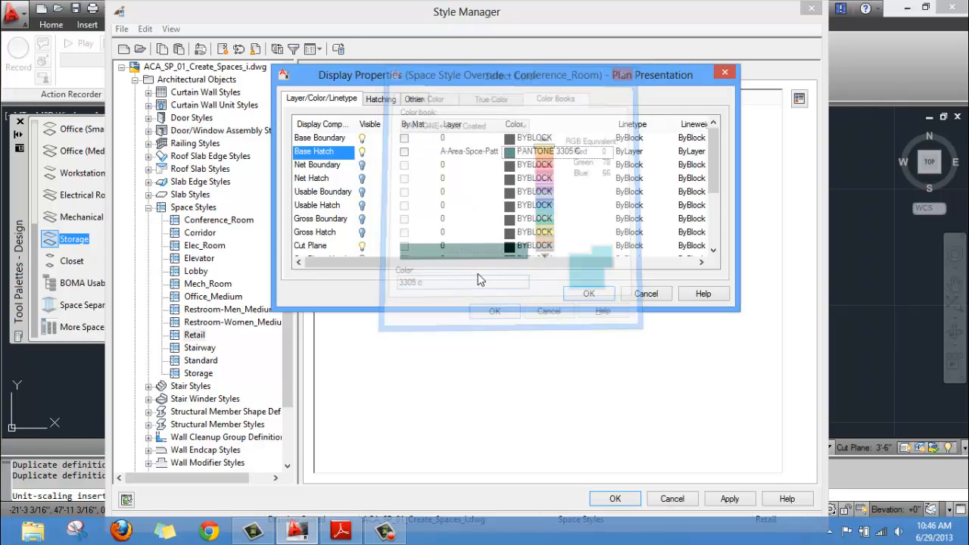
{"action": "left_click", "coordinate": [585, 295]}
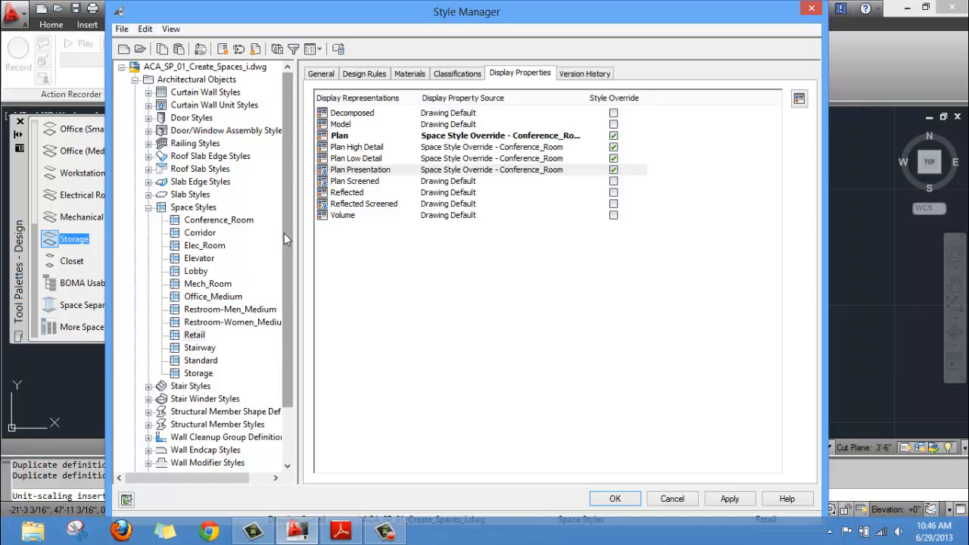
Copy the Conference_Room style and paste the duplicate into Space Styles
{"action": "left_click_drag", "start_coordinate": [284, 233], "coordinate": [285, 261]}
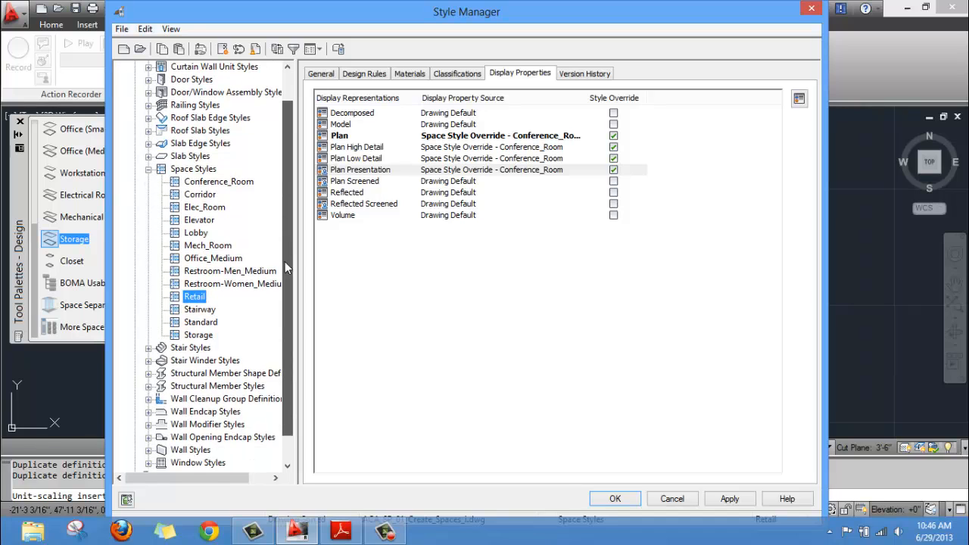
{"action": "left_click", "coordinate": [227, 184]}
{"action": "right_click", "coordinate": [241, 186]}
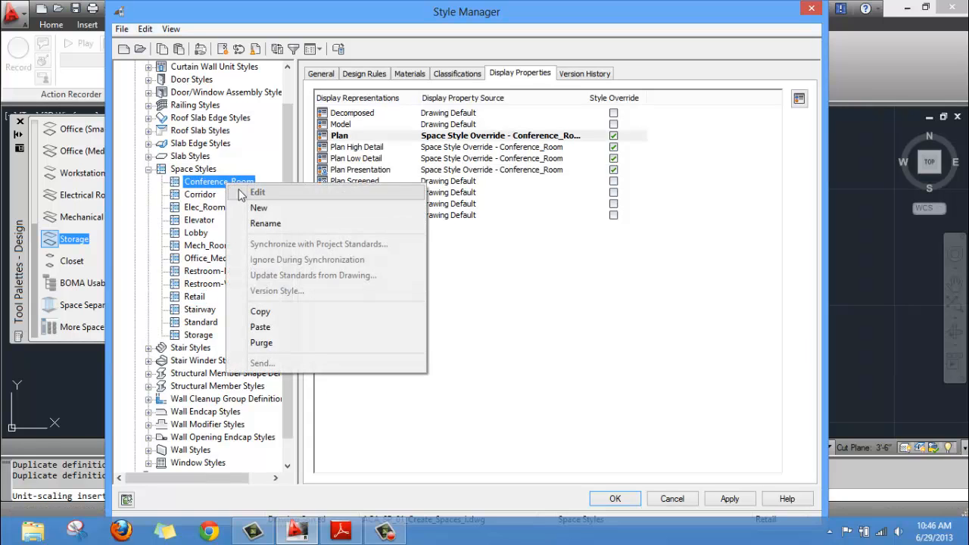
{"action": "left_click", "coordinate": [271, 312]}
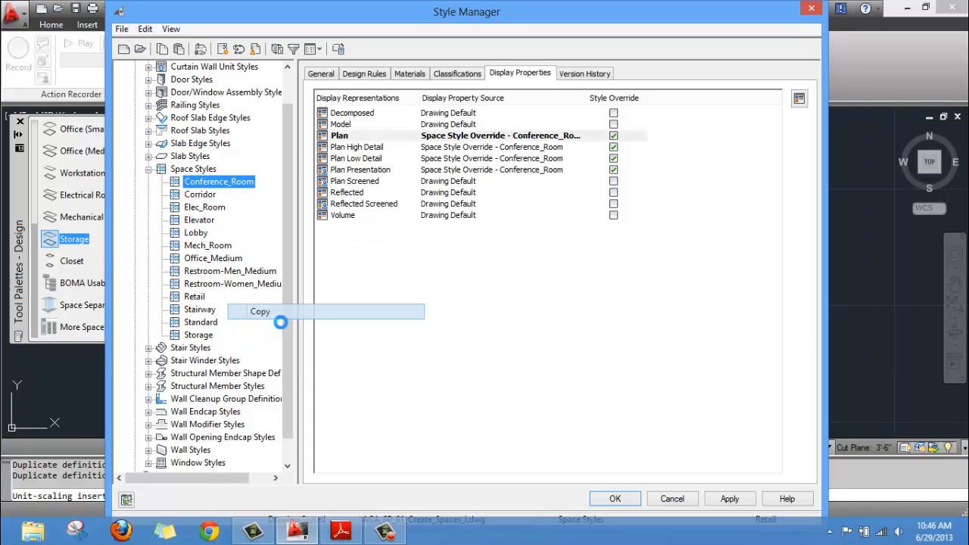
{"action": "right_click", "coordinate": [191, 170]}
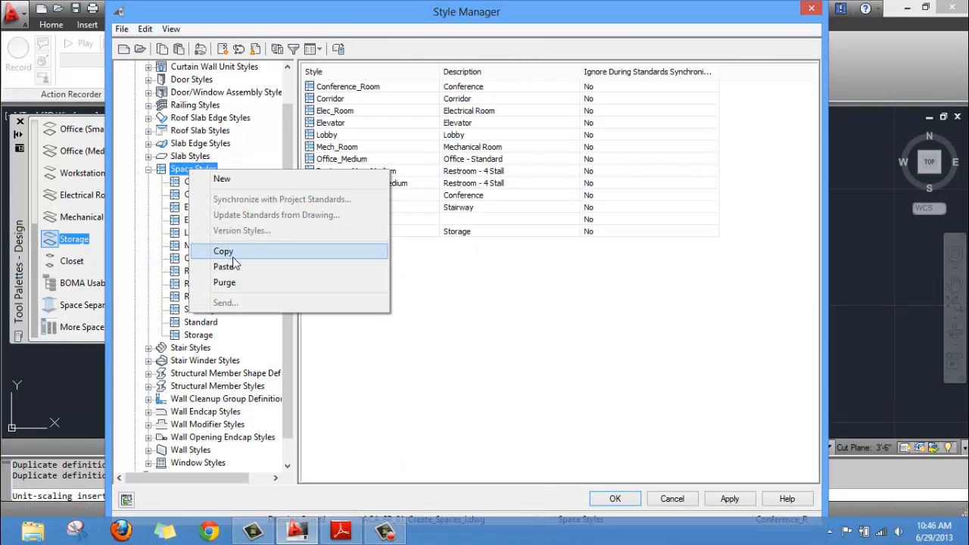
{"action": "left_click", "coordinate": [231, 269]}
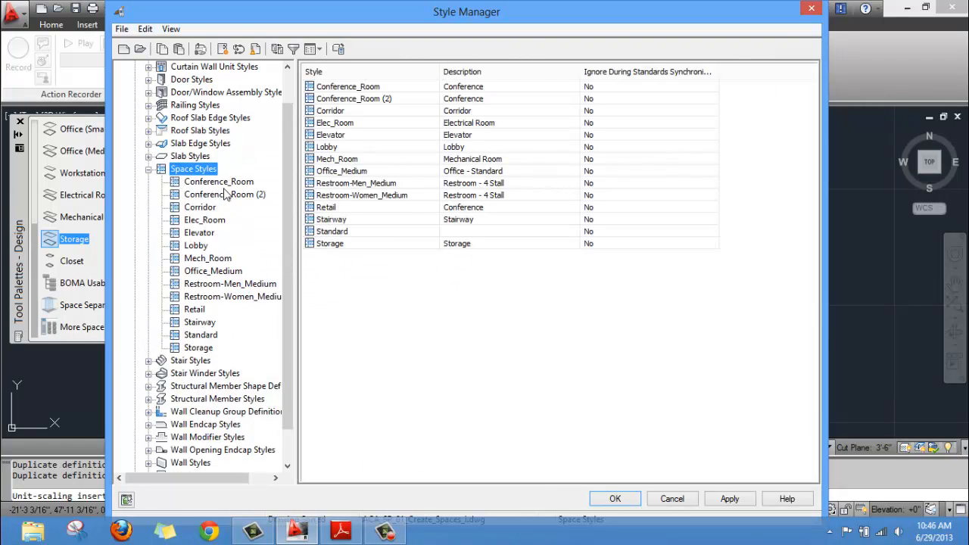
Rename the duplicated style Conference_Room (2) as Janitor_Closet
{"action": "right_click", "coordinate": [228, 196]}
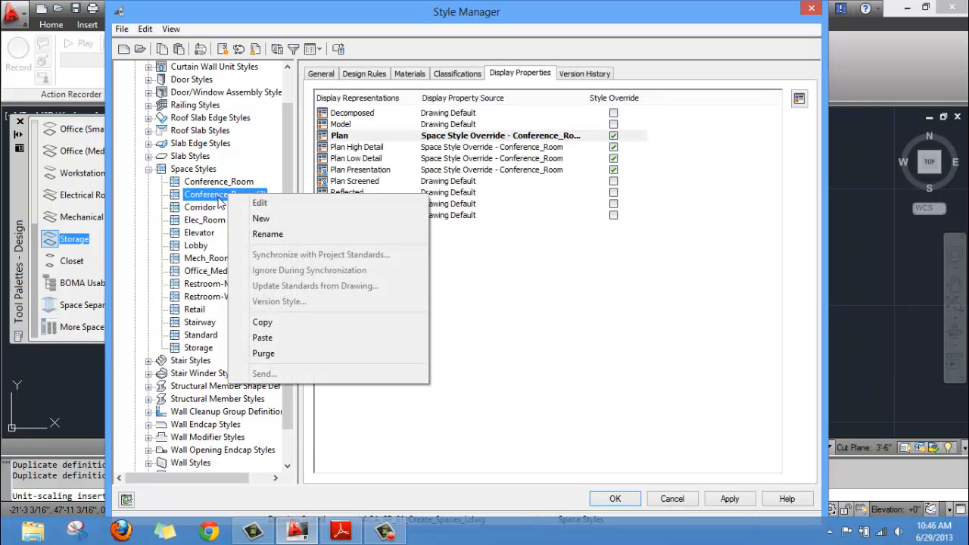
{"action": "left_click", "coordinate": [268, 234]}
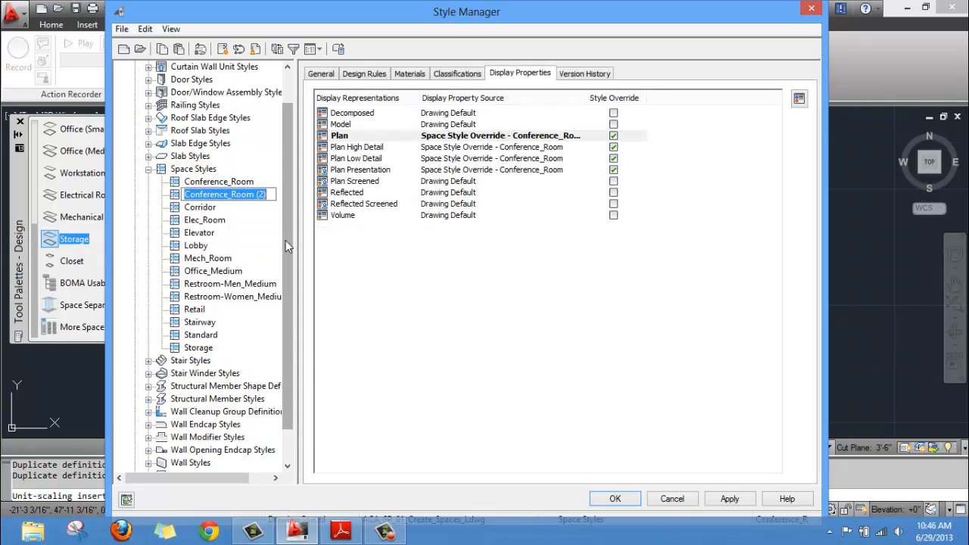
{"action": "type", "text": "Ja"}
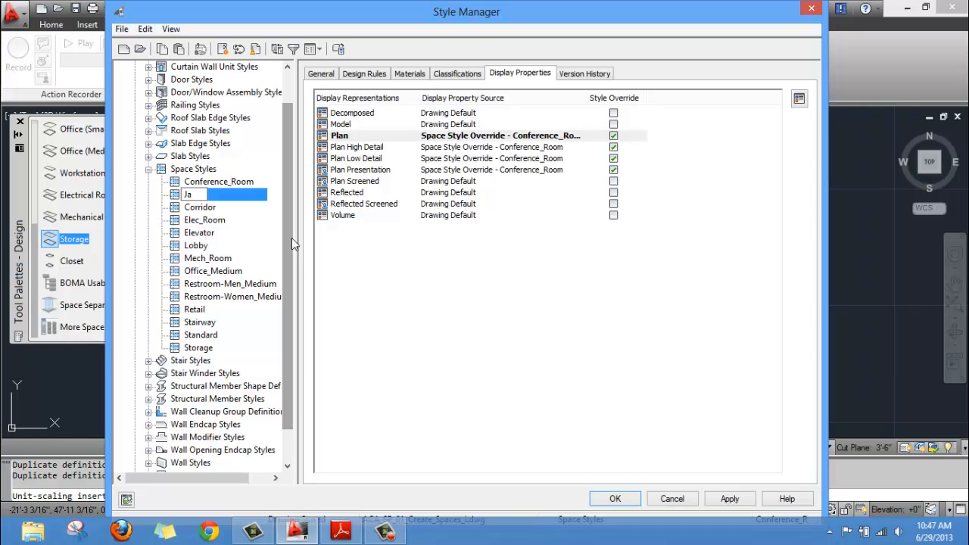
{"action": "type", "text": "nitor_Closte"}
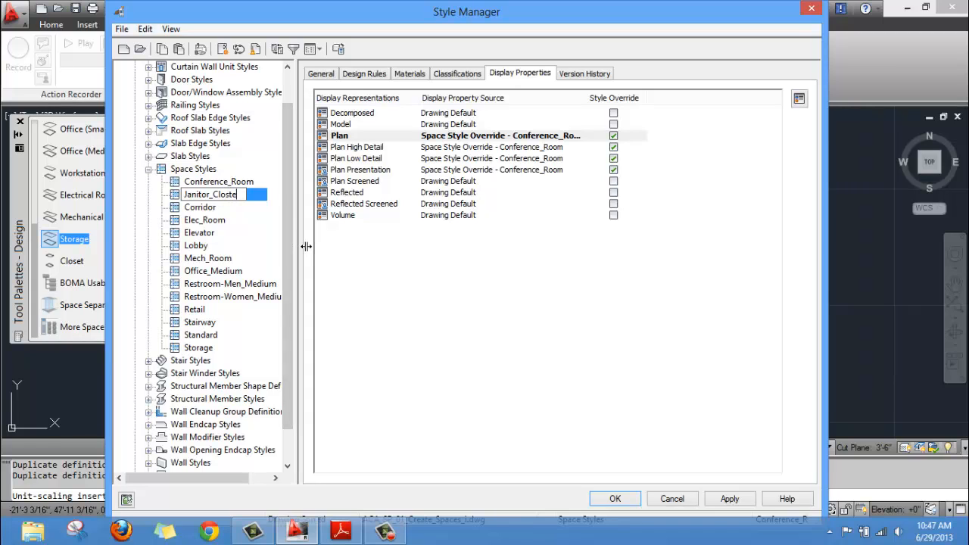
{"action": "key", "text": "BackSpace"}
{"action": "key", "text": "BackSpace"}
{"action": "key", "text": "Return"}
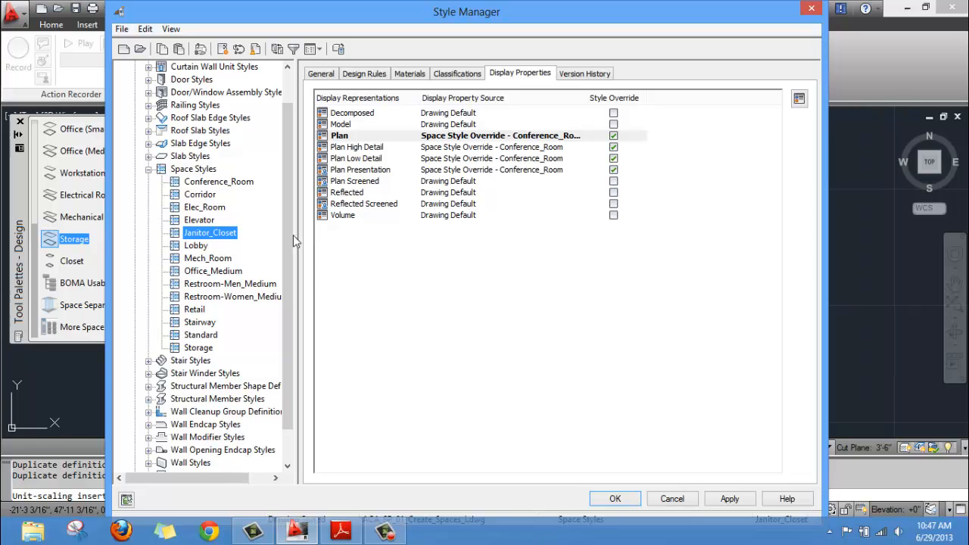
Edit the Janitor_Closet style's Plan display properties, convert the missing Base Hatch color book value to RGB, and show the PANTONE+ Solid Coated book
{"action": "left_click", "coordinate": [215, 235]}
{"action": "left_click", "coordinate": [317, 74]}
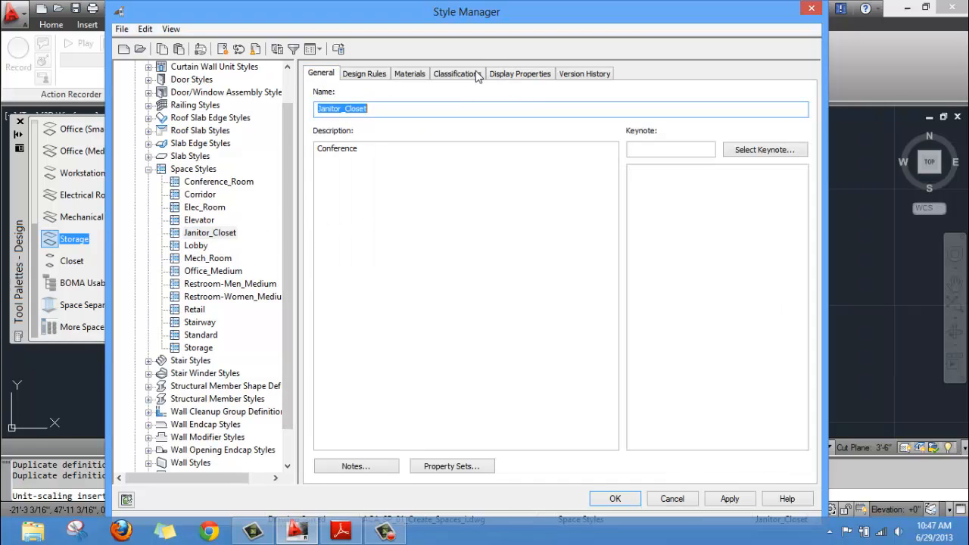
{"action": "left_click", "coordinate": [522, 75]}
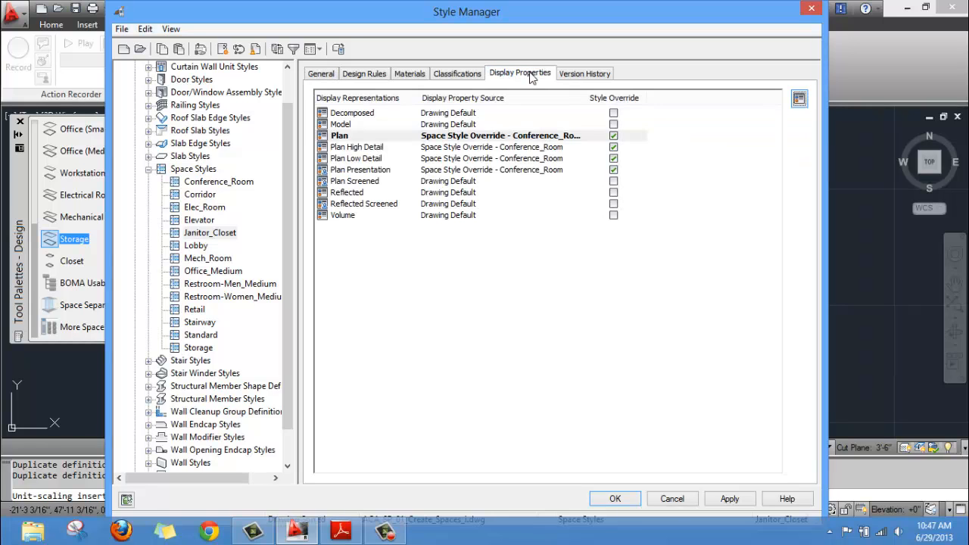
{"action": "left_click", "coordinate": [350, 139]}
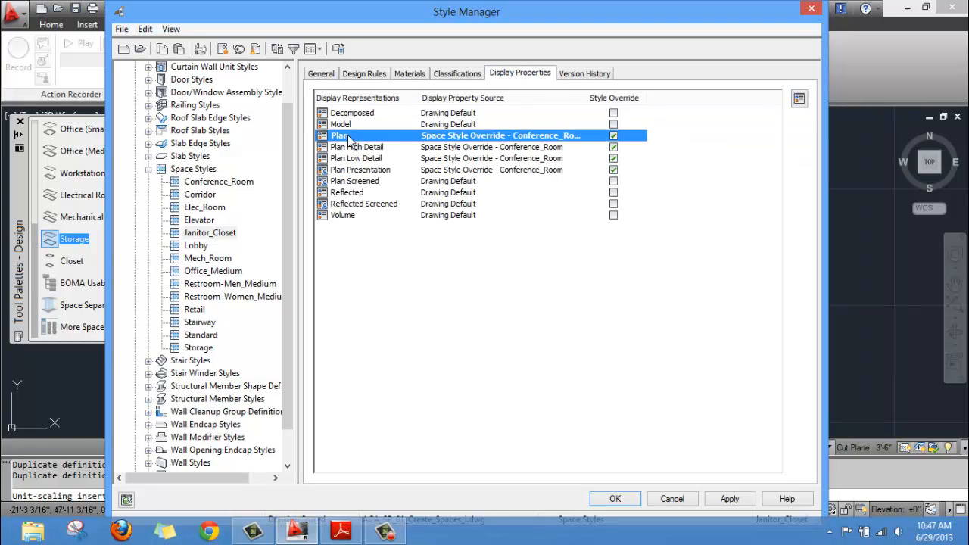
{"action": "left_click", "coordinate": [801, 100]}
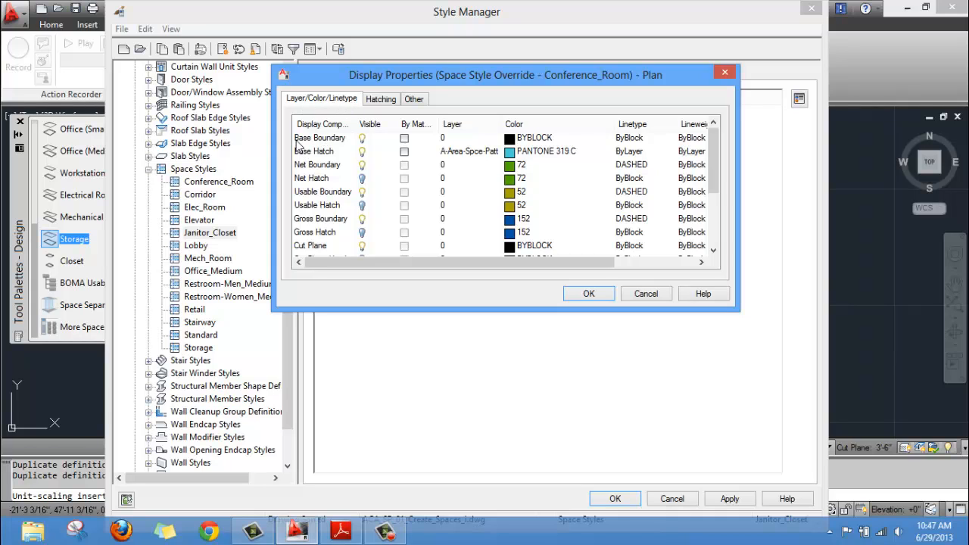
{"action": "left_click", "coordinate": [327, 153]}
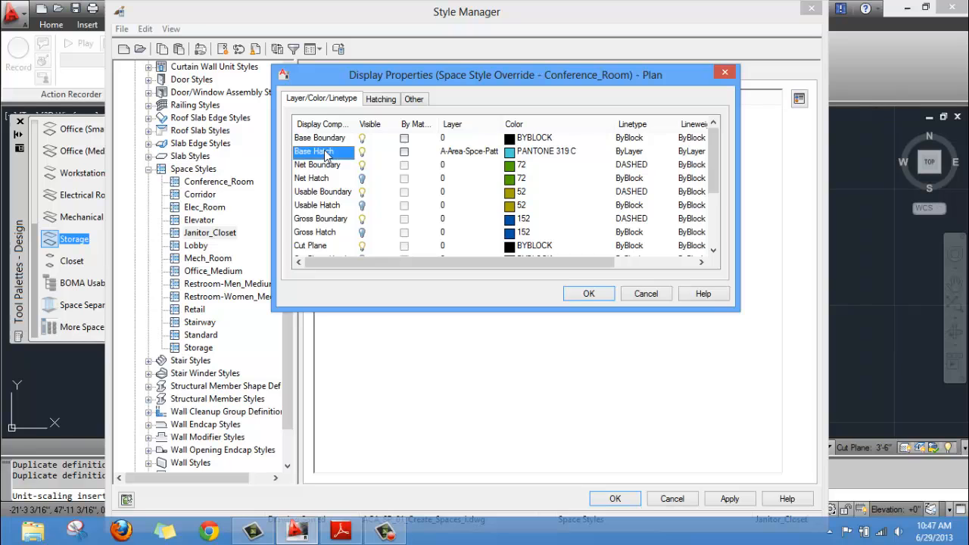
{"action": "left_click", "coordinate": [513, 156]}
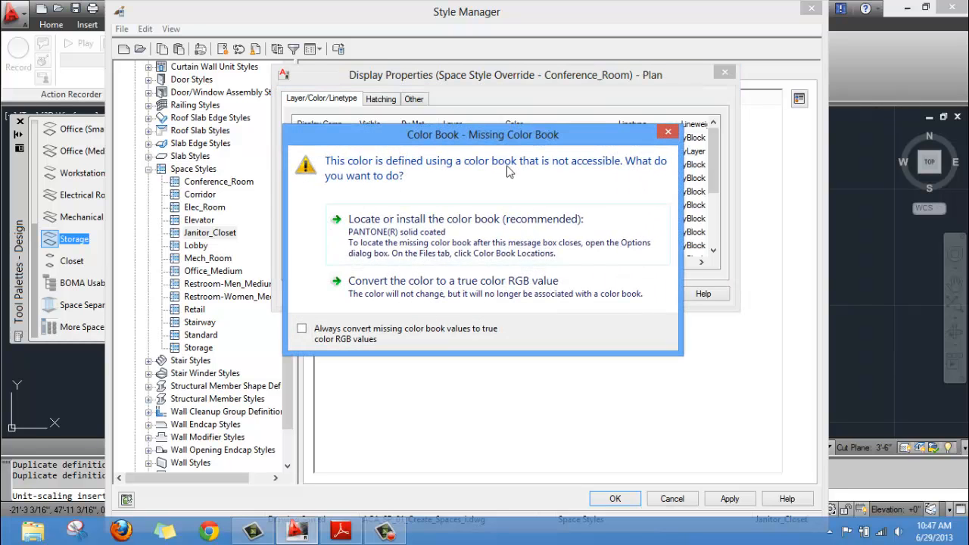
{"action": "left_click", "coordinate": [409, 286]}
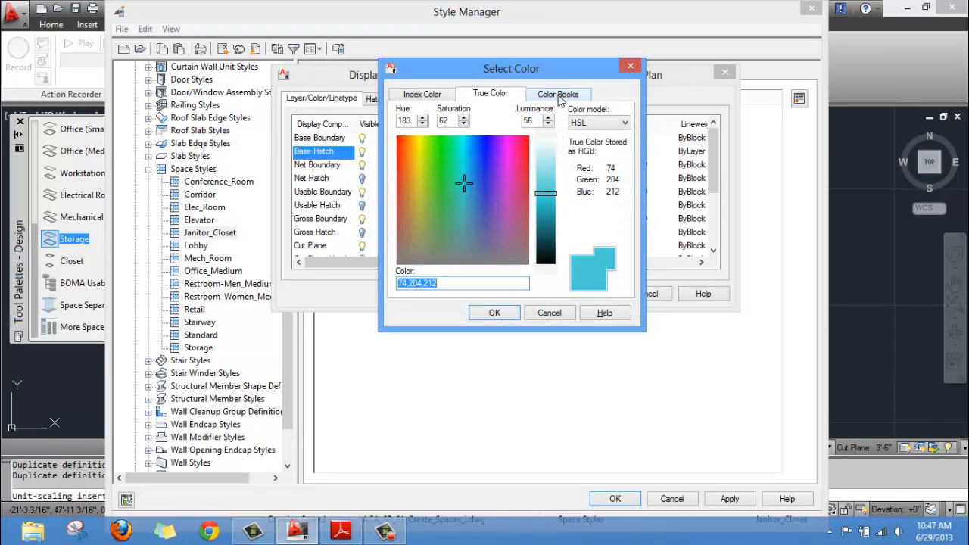
{"action": "left_click", "coordinate": [558, 95]}
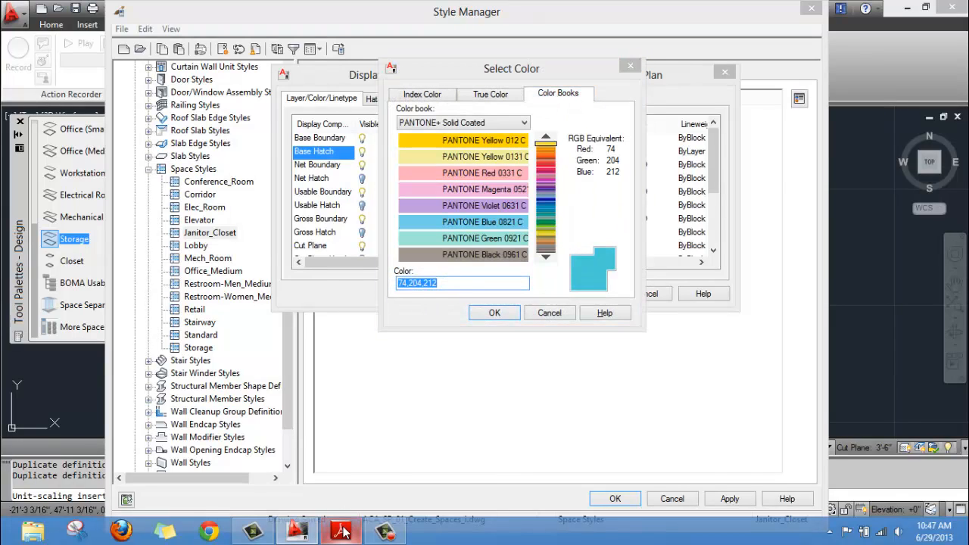
Switch to the tutorial PDF in Adobe Reader and look up the Base Hatch color specified for the Janitor_Closet space style
{"action": "left_click", "coordinate": [341, 530]}
{"action": "scroll", "coordinate": [395, 335], "scroll_direction": "down", "scroll_amount": 5}
{"action": "scroll", "coordinate": [395, 336], "scroll_direction": "down", "scroll_amount": 1}
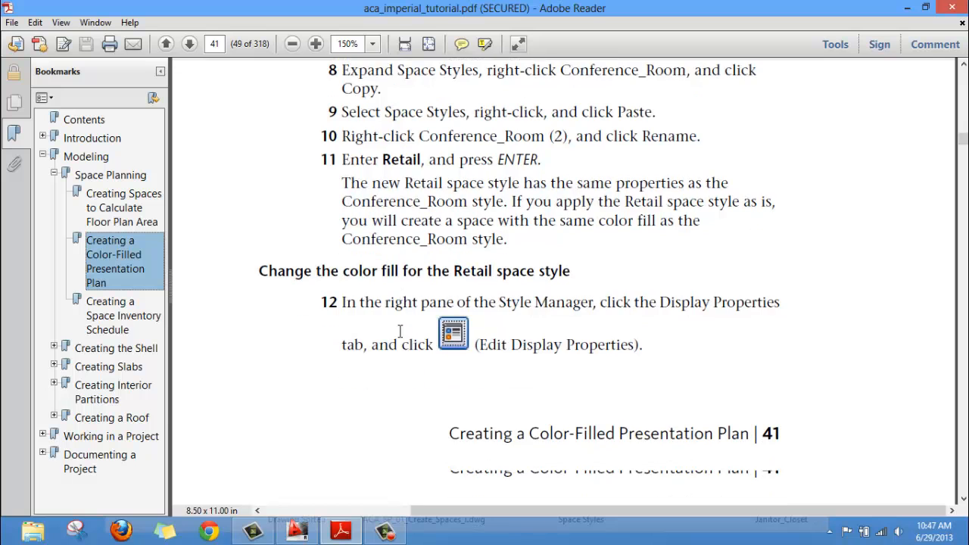
{"action": "scroll", "coordinate": [444, 244], "scroll_direction": "down", "scroll_amount": 6}
{"action": "scroll", "coordinate": [454, 320], "scroll_direction": "down", "scroll_amount": 6}
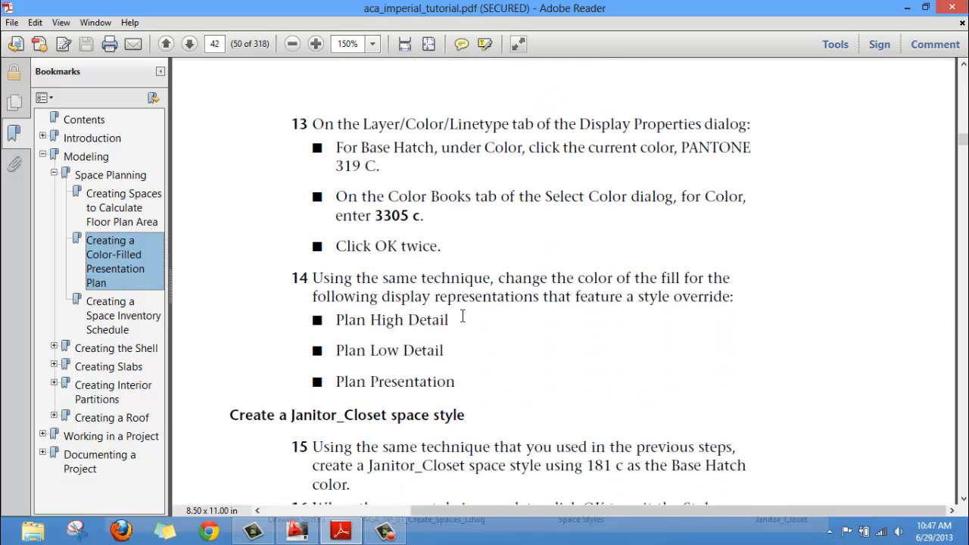
{"action": "scroll", "coordinate": [487, 391], "scroll_direction": "down", "scroll_amount": 7}
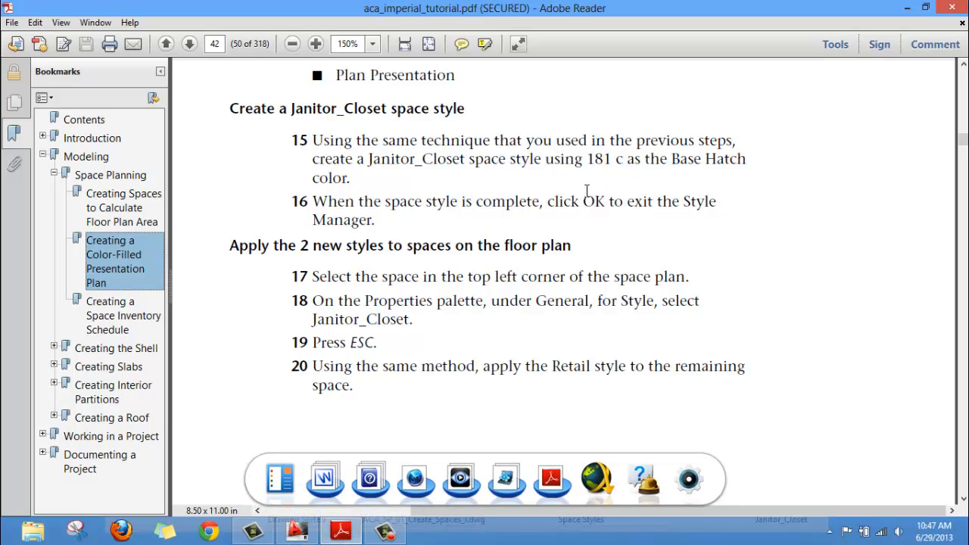
{"action": "left_click_drag", "start_coordinate": [589, 165], "coordinate": [626, 168]}
{"action": "left_click_drag", "start_coordinate": [293, 119], "coordinate": [397, 122]}
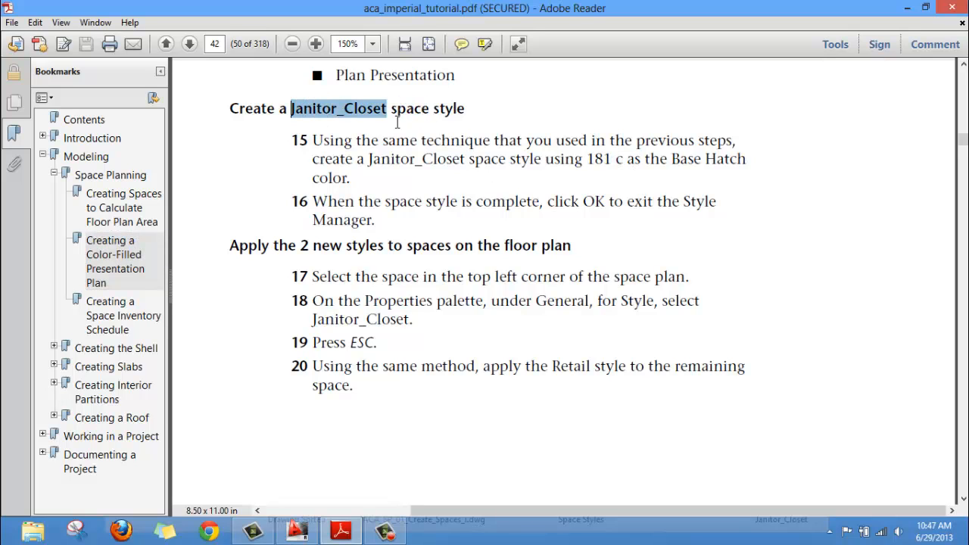
Return to AutoCAD Architecture and set the Janitor_Closet style's Plan Base Hatch color to PANTONE 181 C
{"action": "left_click", "coordinate": [312, 532]}
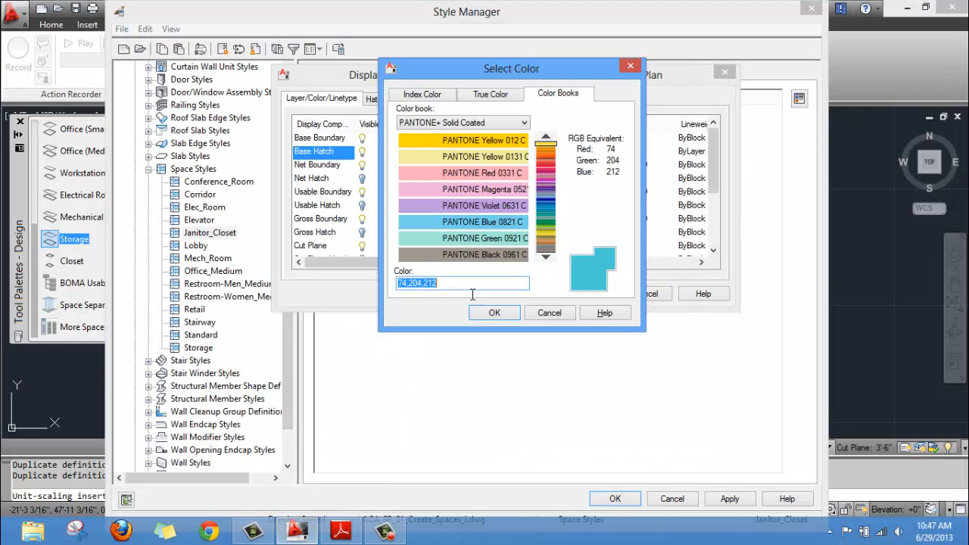
{"action": "type", "text": "181 c"}
{"action": "key", "text": "Return"}
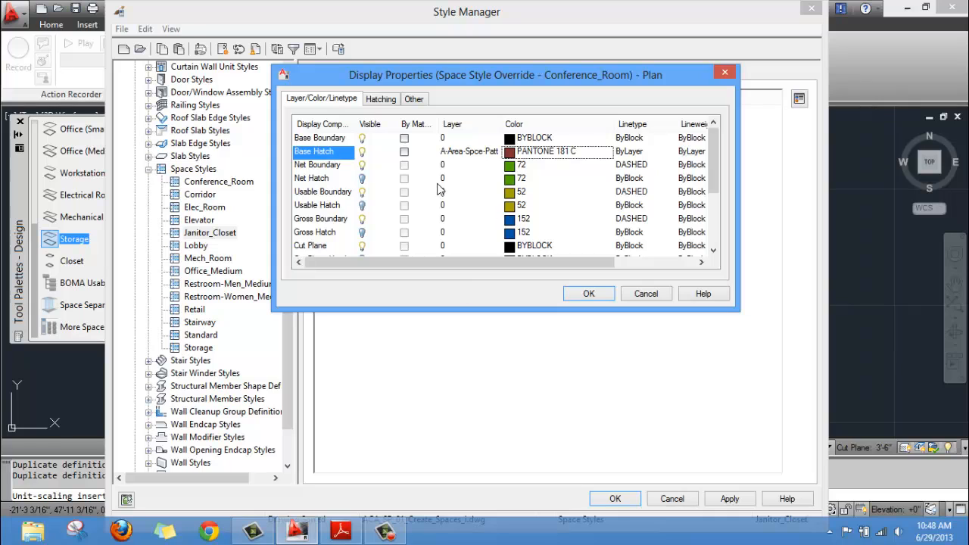
{"action": "left_click", "coordinate": [349, 167]}
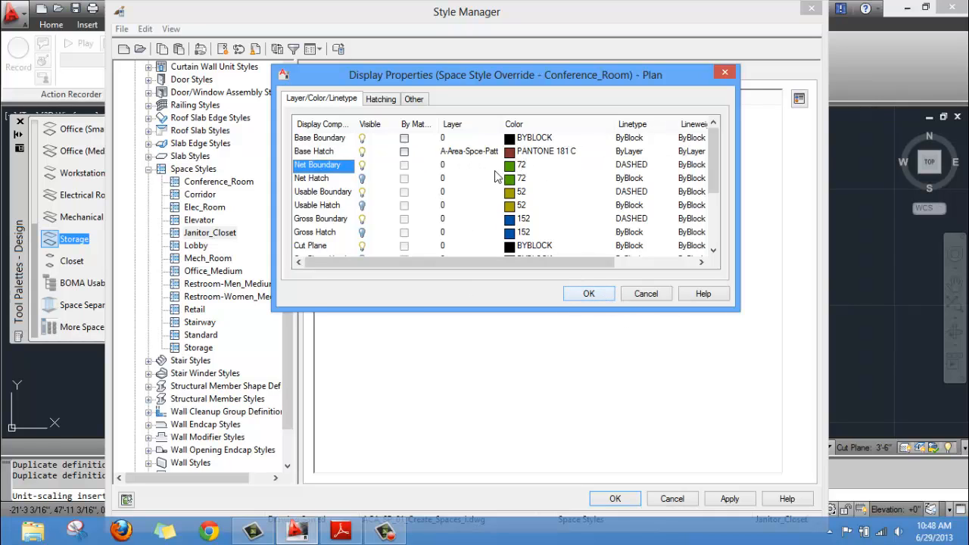
{"action": "left_click", "coordinate": [598, 298]}
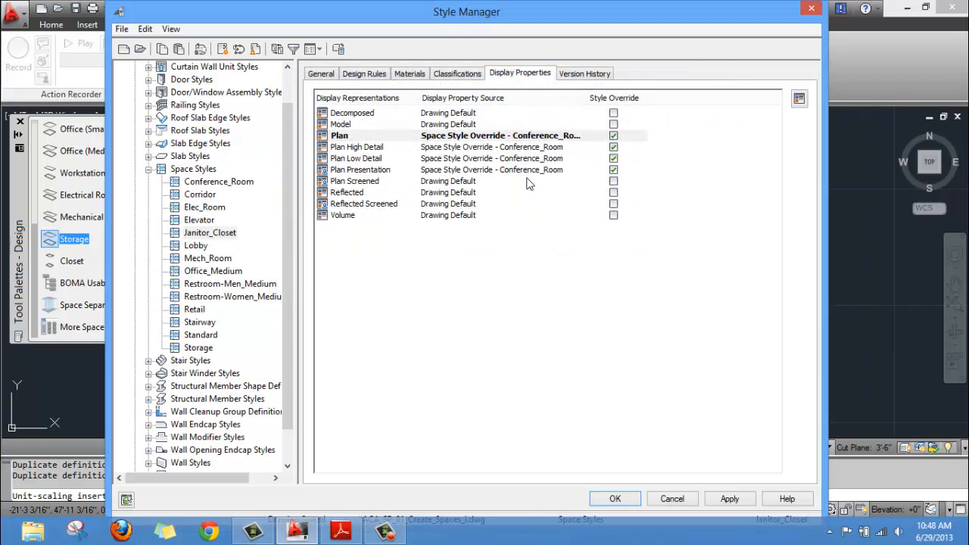
Convert the missing color book value of the Janitor_Closet style's Plan High Detail Base Hatch to RGB and set the color to PANTONE 181 C
{"action": "left_click", "coordinate": [489, 146]}
{"action": "left_click", "coordinate": [799, 98]}
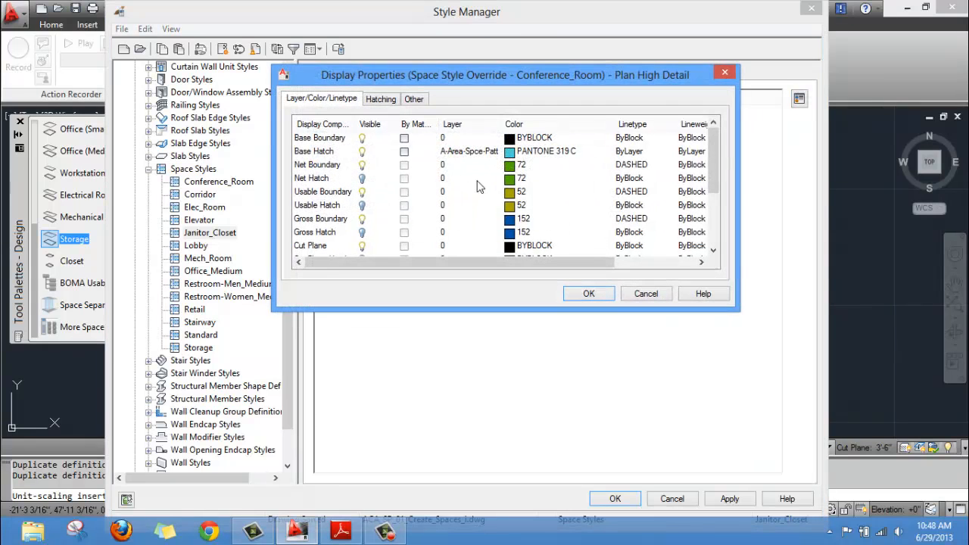
{"action": "left_click", "coordinate": [513, 151]}
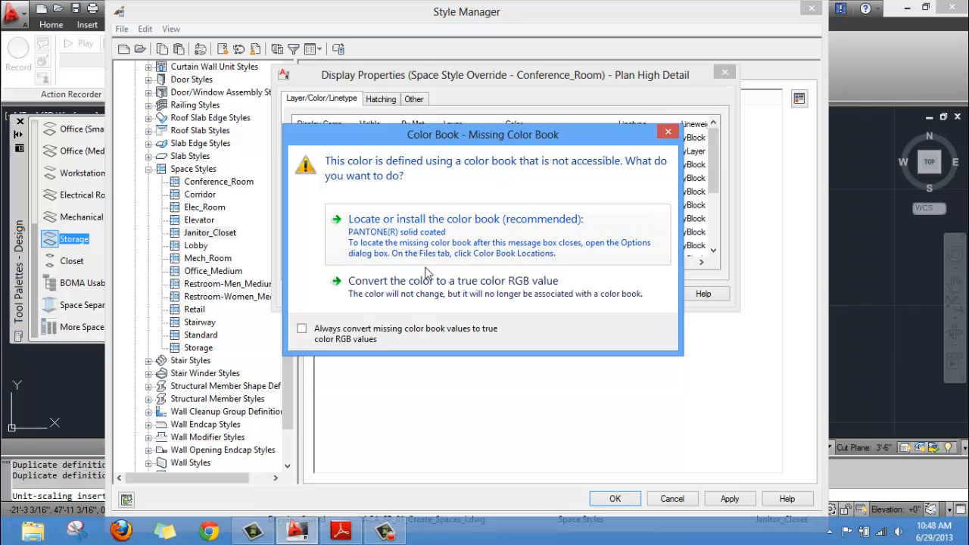
{"action": "left_click", "coordinate": [429, 282]}
{"action": "left_click", "coordinate": [553, 95]}
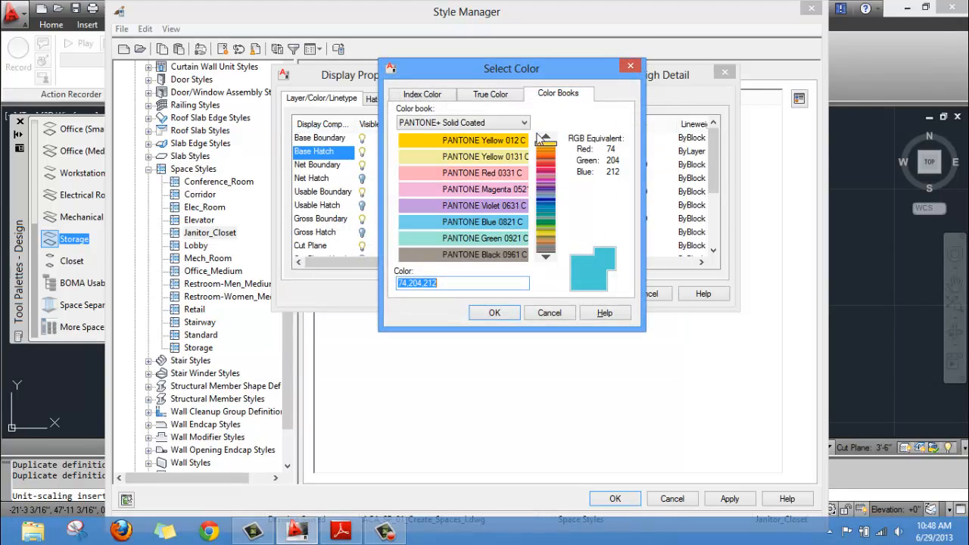
{"action": "type", "text": "181 c"}
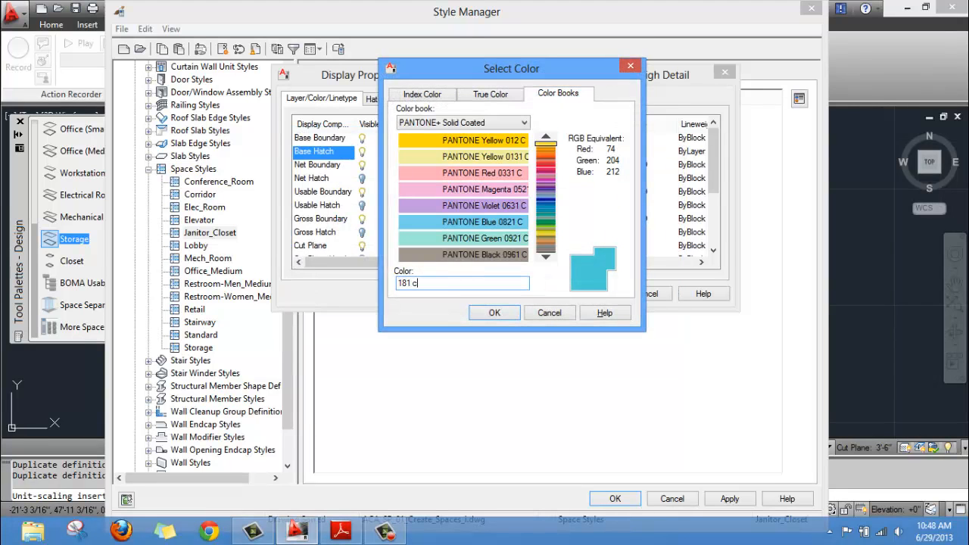
{"action": "key", "text": "Return"}
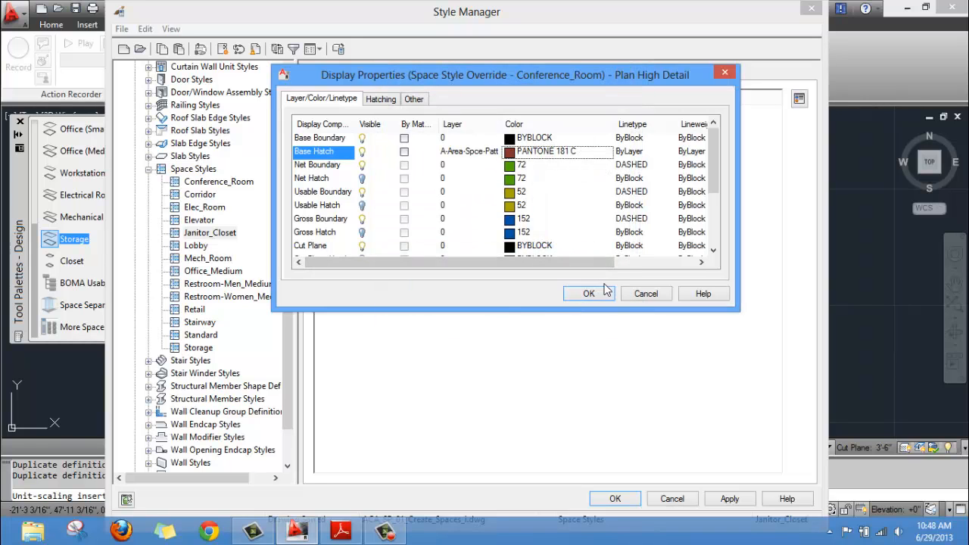
{"action": "left_click", "coordinate": [599, 294]}
Convert the missing color book value of the Janitor_Closet style's Plan Low Detail Base Hatch to RGB and set the color to PANTONE 181 C
{"action": "left_click", "coordinate": [390, 159]}
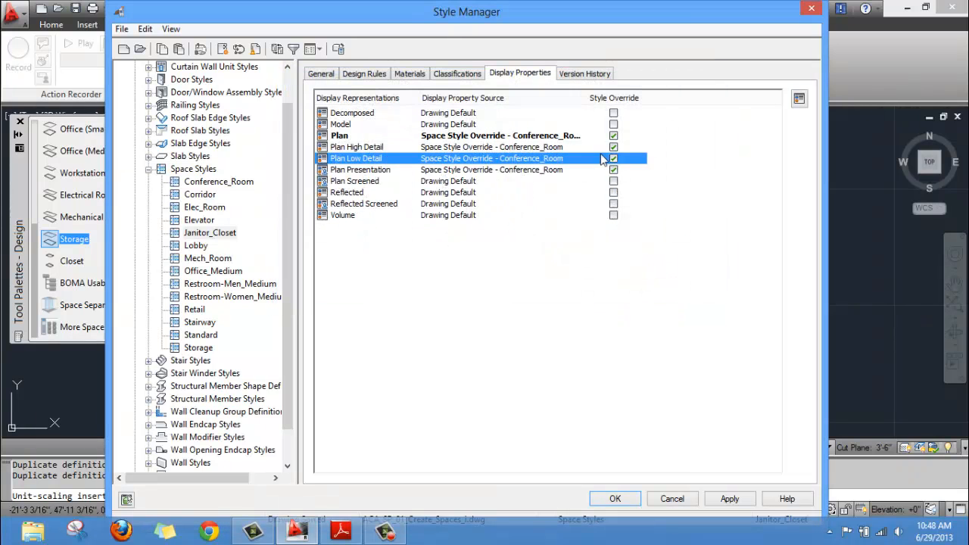
{"action": "left_click", "coordinate": [799, 98]}
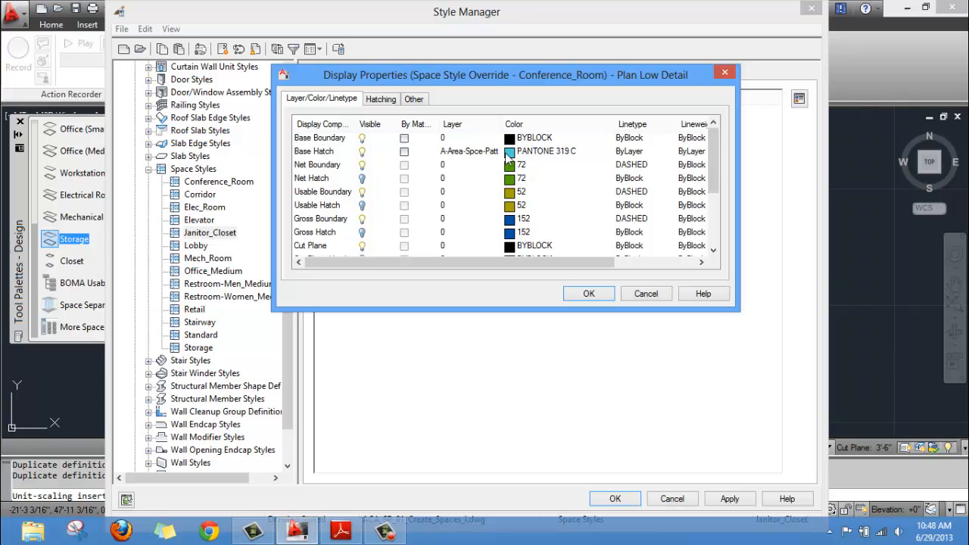
{"action": "left_click", "coordinate": [510, 152]}
{"action": "left_click", "coordinate": [487, 287]}
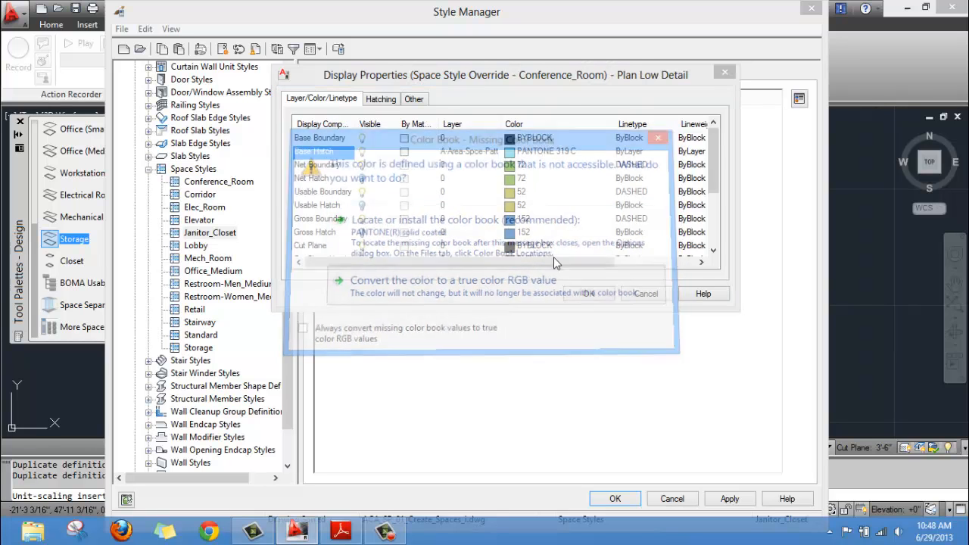
{"action": "left_click", "coordinate": [564, 94]}
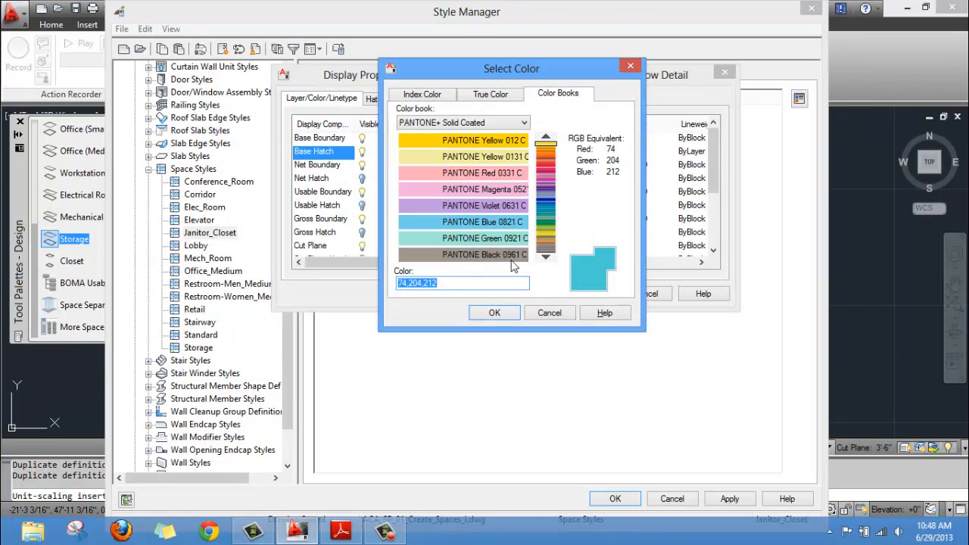
{"action": "type", "text": "181"}
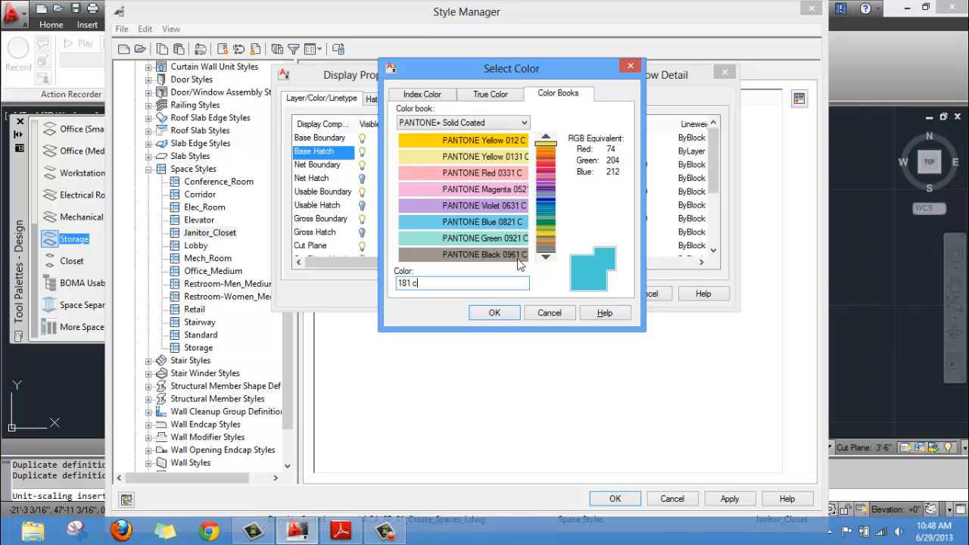
{"action": "type", "text": " c"}
{"action": "key", "text": "Return"}
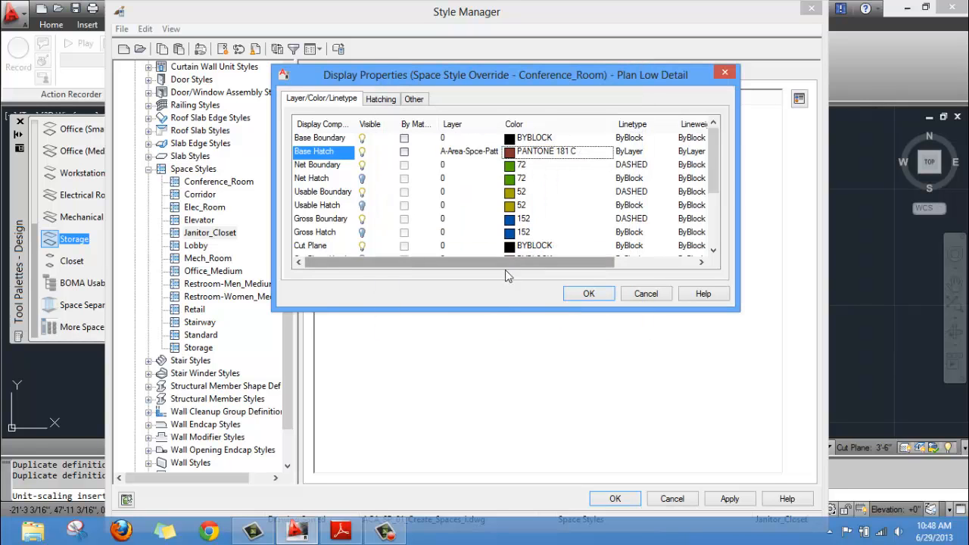
{"action": "left_click", "coordinate": [589, 293]}
Convert the missing color book value of the Janitor_Closet style's Plan Presentation Base Hatch to RGB and set the color to PANTONE 181 C
{"action": "left_click", "coordinate": [378, 171]}
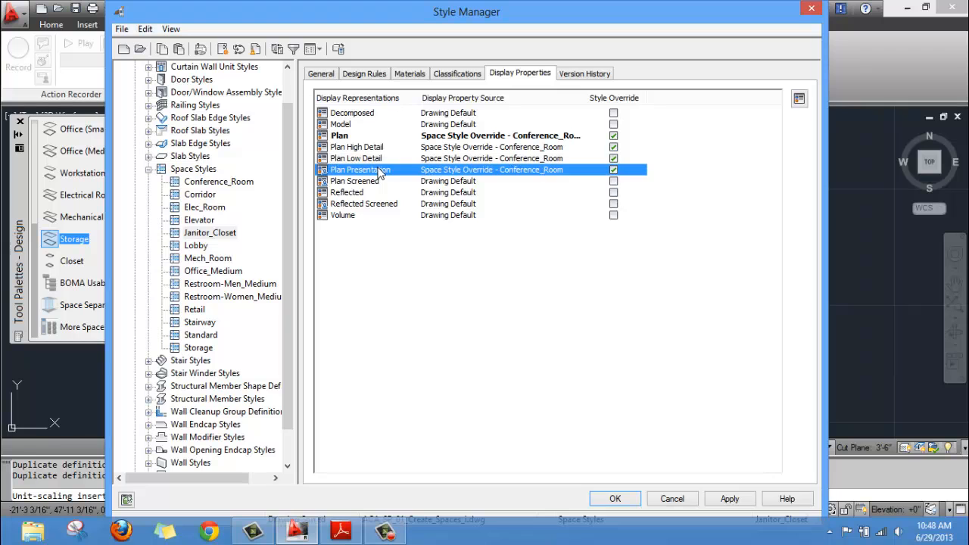
{"action": "left_click", "coordinate": [800, 98]}
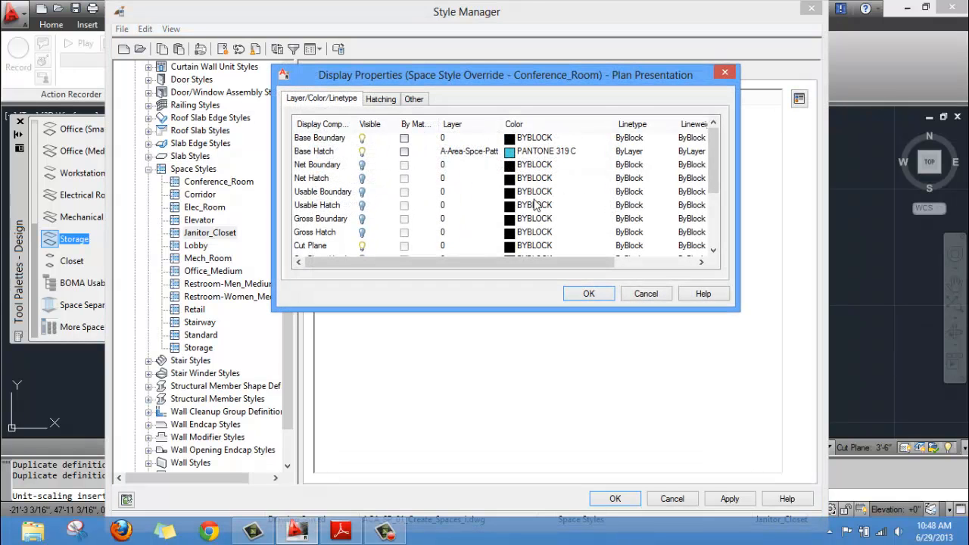
{"action": "left_click", "coordinate": [518, 151]}
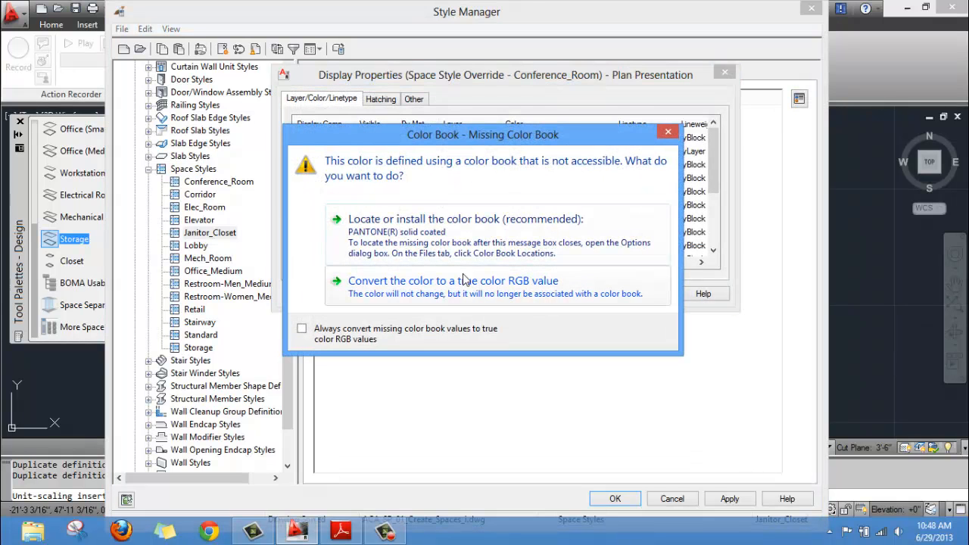
{"action": "left_click", "coordinate": [467, 277]}
{"action": "left_click", "coordinate": [553, 94]}
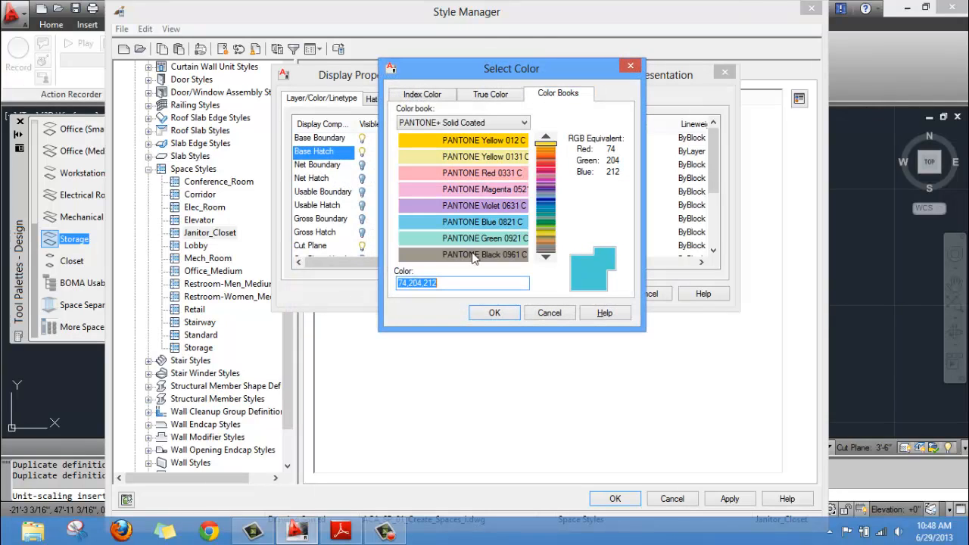
{"action": "type", "text": "181 c"}
{"action": "key", "text": "Return"}
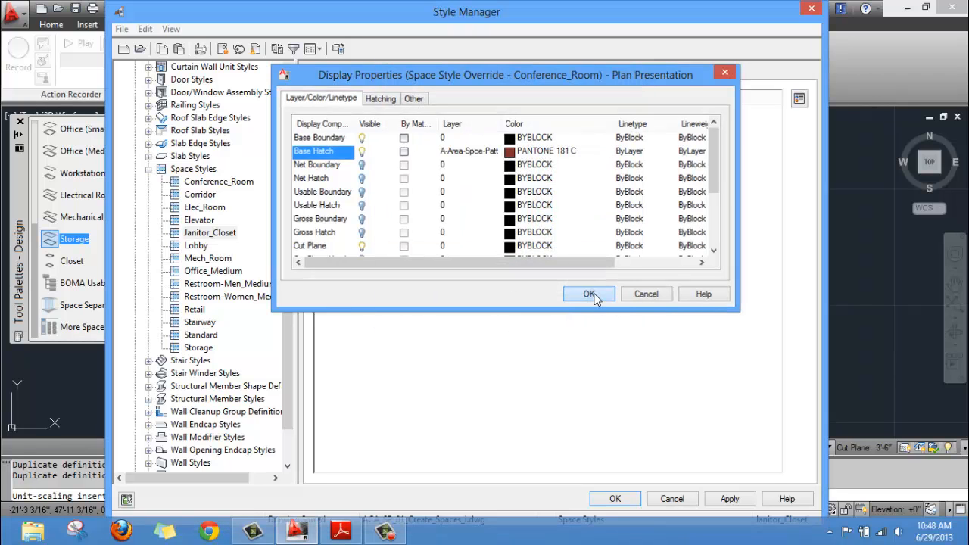
{"action": "left_click", "coordinate": [593, 295]}
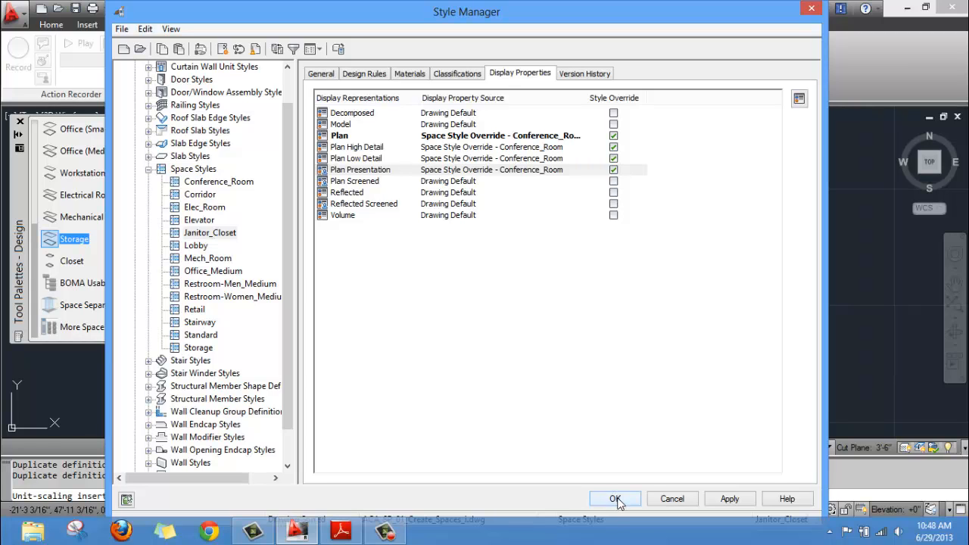
{"action": "left_click", "coordinate": [210, 237]}
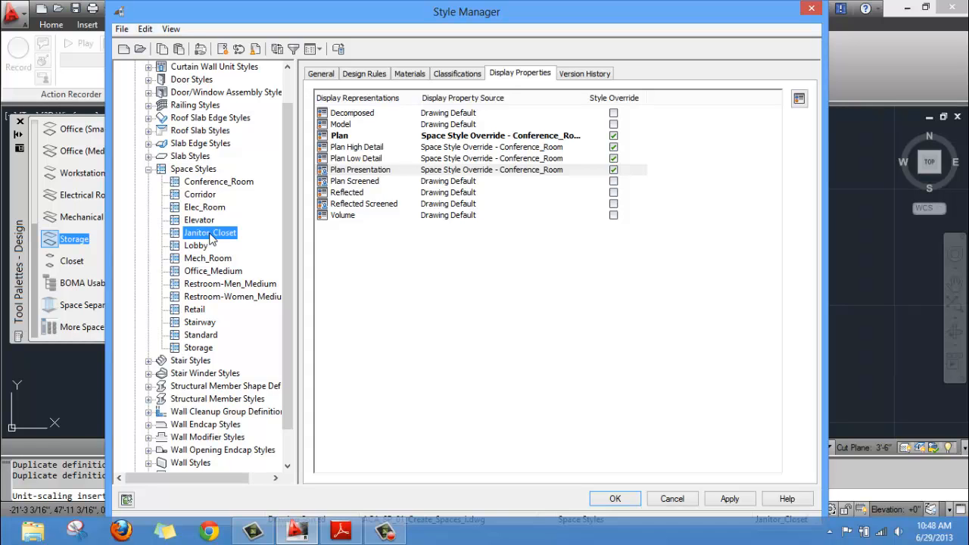
{"action": "left_click", "coordinate": [197, 311]}
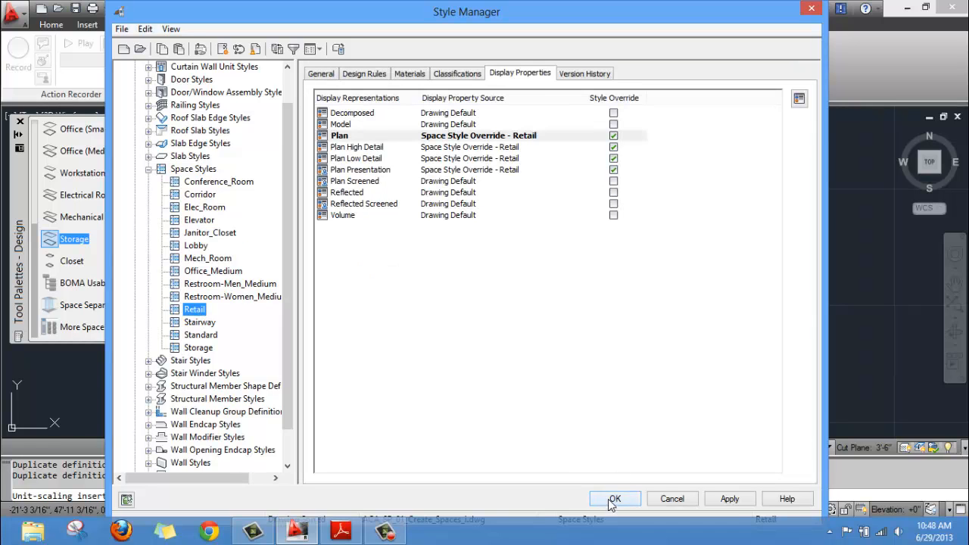
Accept the space style edits and assign the Janitor_Closet style to space 104 above the men's restroom
{"action": "left_click", "coordinate": [615, 500]}
{"action": "mouse_move", "coordinate": [381, 208]}
{"action": "middle_mouse_down"}
{"action": "mouse_move", "coordinate": [373, 244]}
{"action": "mouse_move", "coordinate": [305, 289]}
{"action": "middle_mouse_up"}
{"action": "scroll", "coordinate": [375, 244], "scroll_direction": "up", "scroll_amount": 3}
{"action": "scroll", "coordinate": [367, 247], "scroll_direction": "up", "scroll_amount": 2}
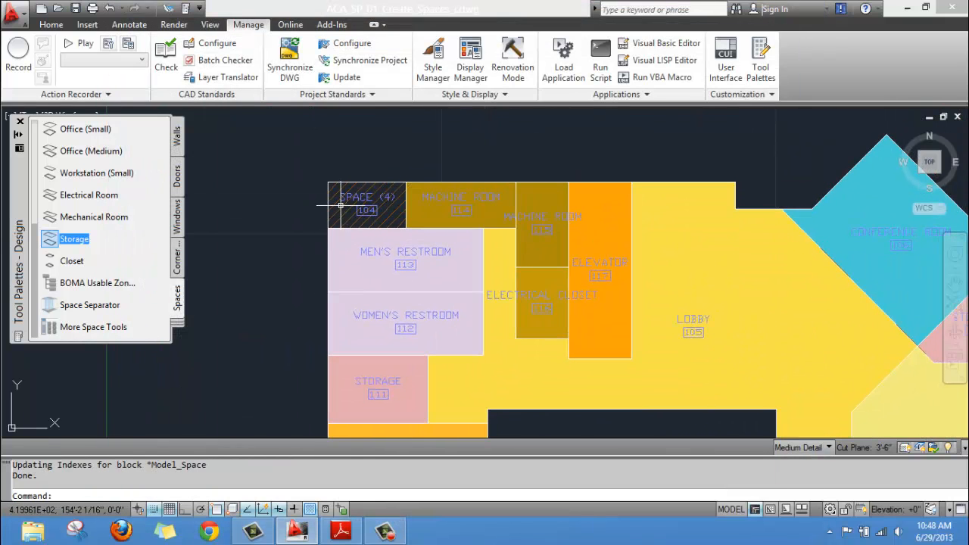
{"action": "scroll", "coordinate": [334, 205], "scroll_direction": "up", "scroll_amount": 3}
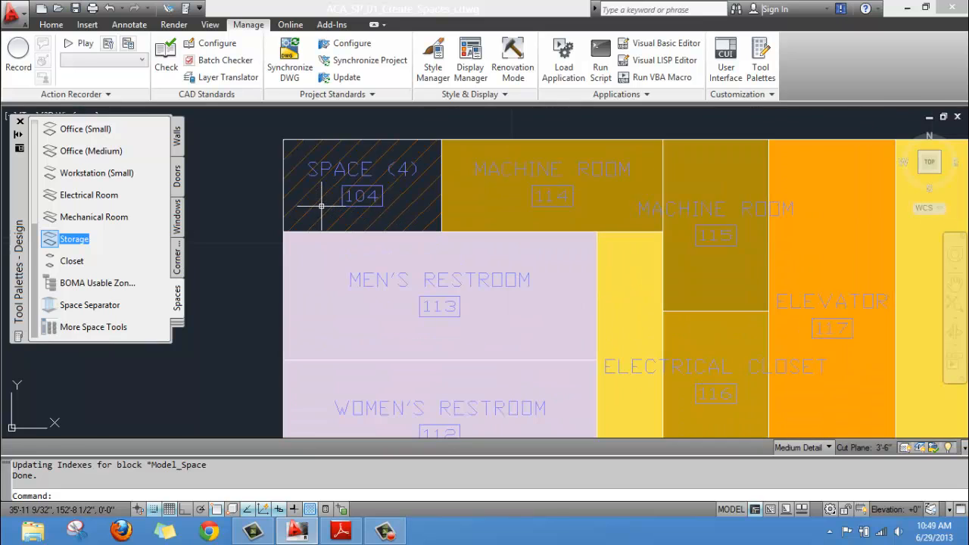
{"action": "left_click", "coordinate": [308, 206]}
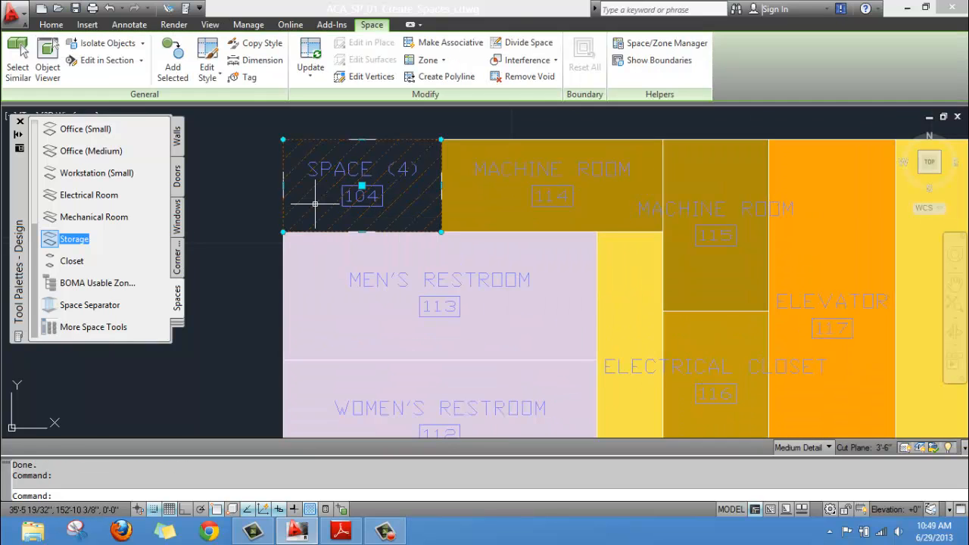
{"action": "right_click", "coordinate": [315, 203]}
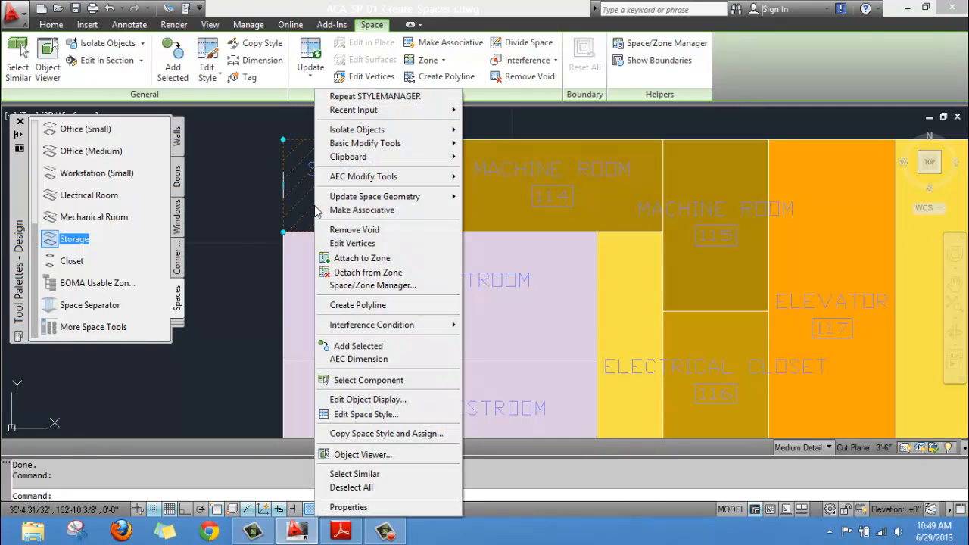
{"action": "left_click", "coordinate": [386, 509]}
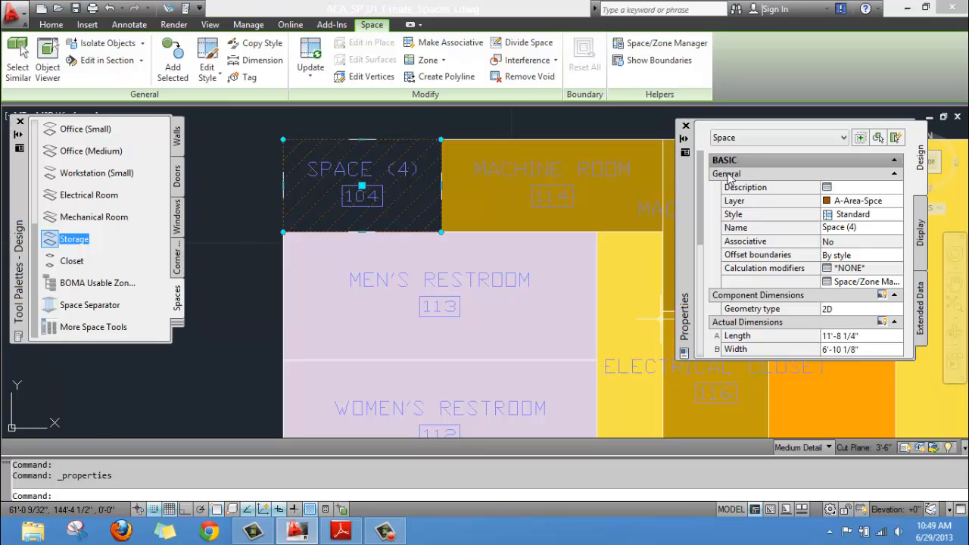
{"action": "left_click", "coordinate": [742, 217]}
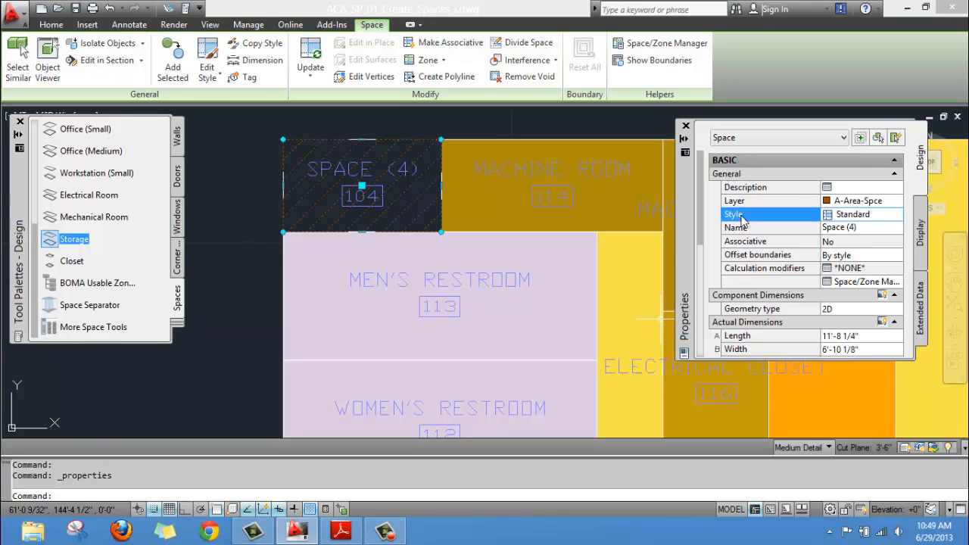
{"action": "left_click", "coordinate": [898, 216]}
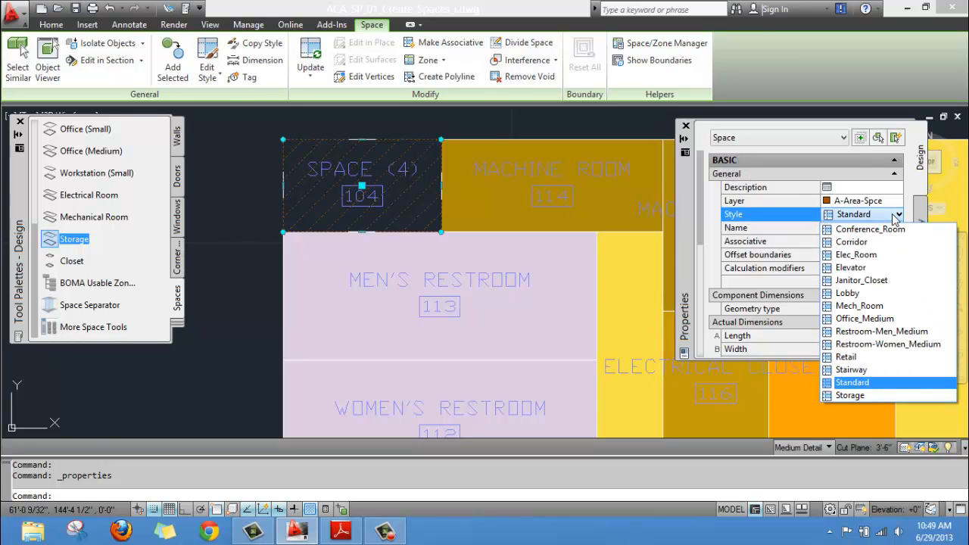
{"action": "left_click", "coordinate": [871, 280]}
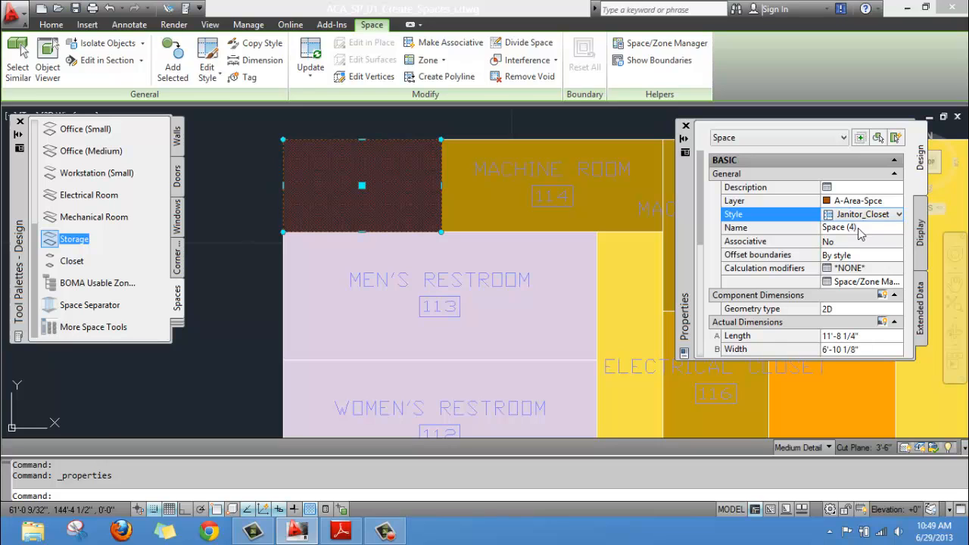
Rename space 104 as Janitor_Closet and check its label and color fill in the plan
{"action": "left_click", "coordinate": [859, 227]}
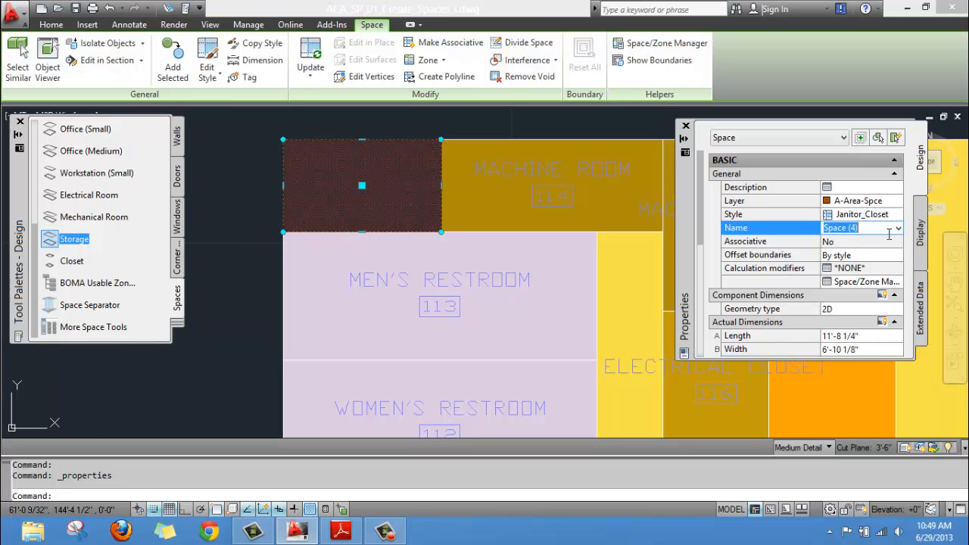
{"action": "type", "text": "Janitor_Closet"}
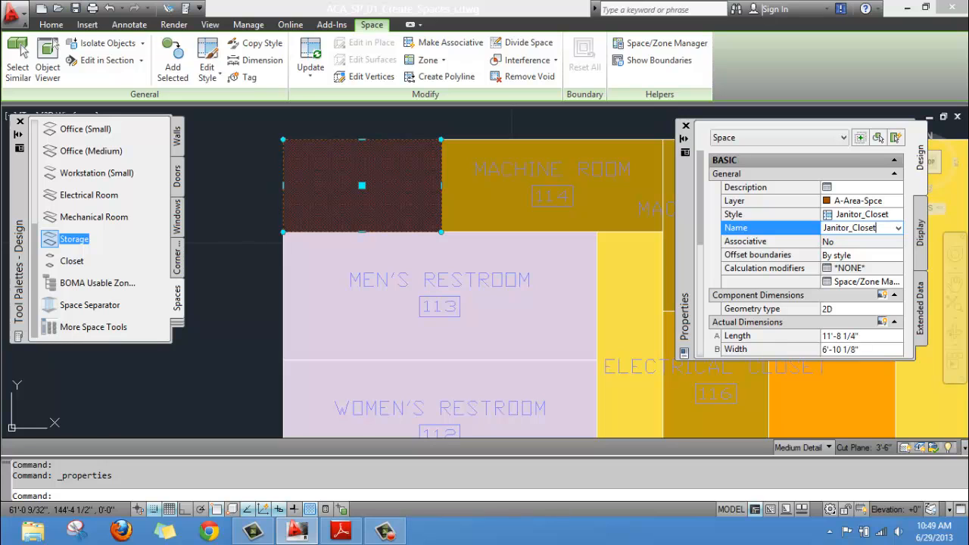
{"action": "key", "text": "Return"}
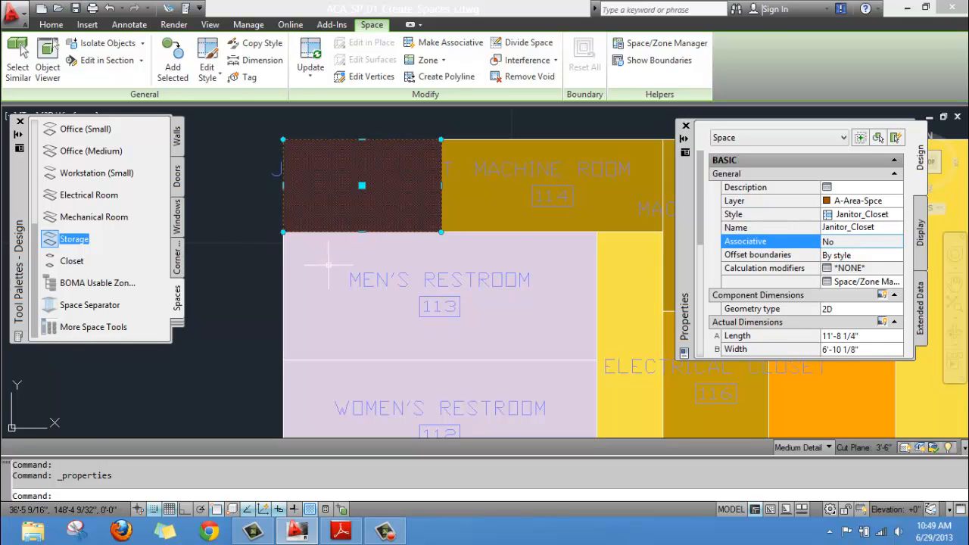
{"action": "key", "text": "Escape"}
{"action": "scroll", "coordinate": [382, 208], "scroll_direction": "down", "scroll_amount": 3}
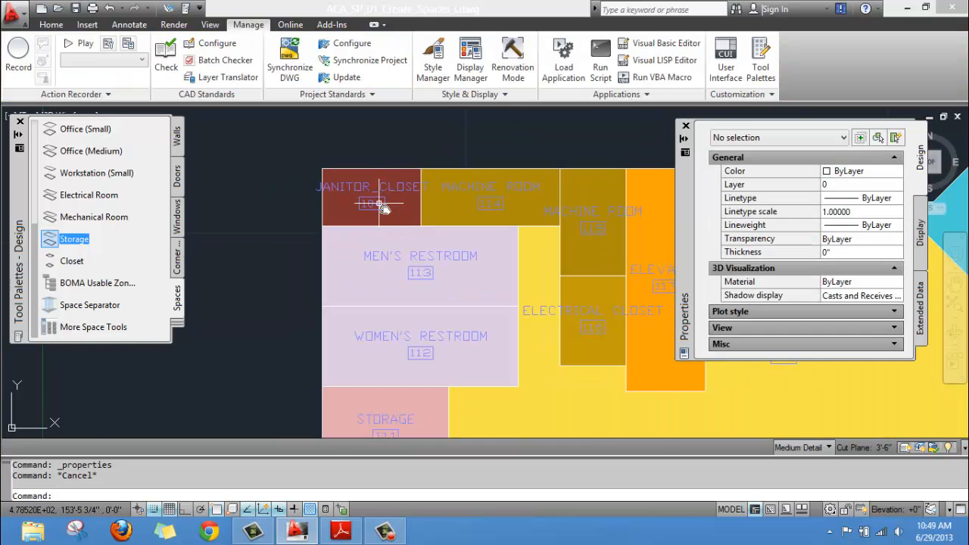
{"action": "scroll", "coordinate": [292, 166], "scroll_direction": "up", "scroll_amount": 4}
{"action": "scroll", "coordinate": [318, 183], "scroll_direction": "up", "scroll_amount": 4}
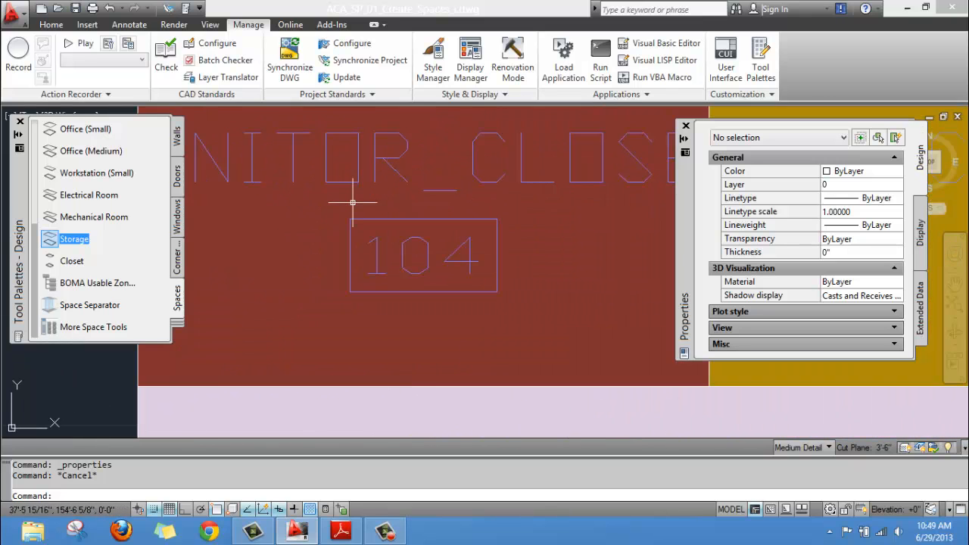
{"action": "scroll", "coordinate": [352, 204], "scroll_direction": "down", "scroll_amount": 1}
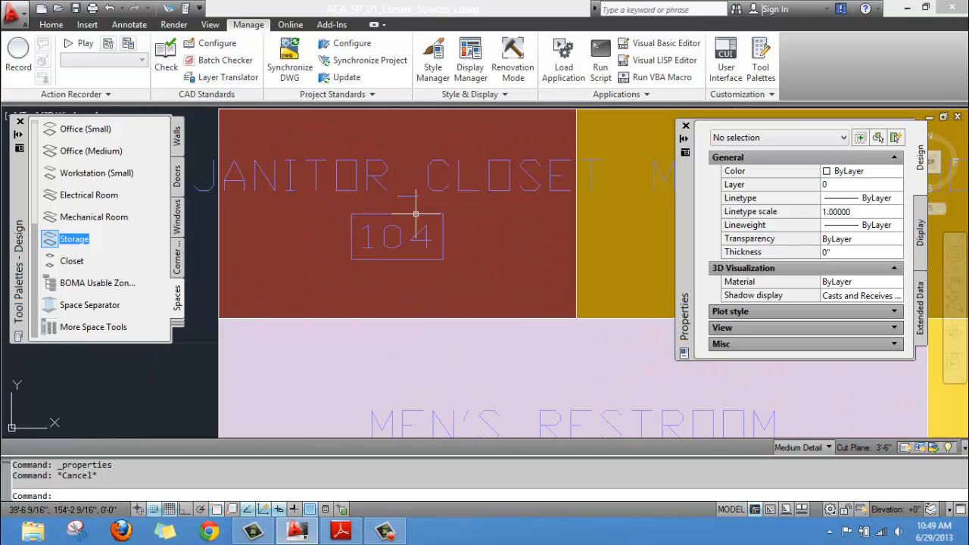
Assign the Retail style to the unstyled space 109 beside stair 119
{"action": "scroll", "coordinate": [438, 210], "scroll_direction": "down", "scroll_amount": 4}
{"action": "scroll", "coordinate": [439, 215], "scroll_direction": "up", "scroll_amount": 2}
{"action": "scroll", "coordinate": [434, 215], "scroll_direction": "down", "scroll_amount": 7}
{"action": "scroll", "coordinate": [553, 352], "scroll_direction": "up", "scroll_amount": 4}
{"action": "double_click", "coordinate": [455, 303]}
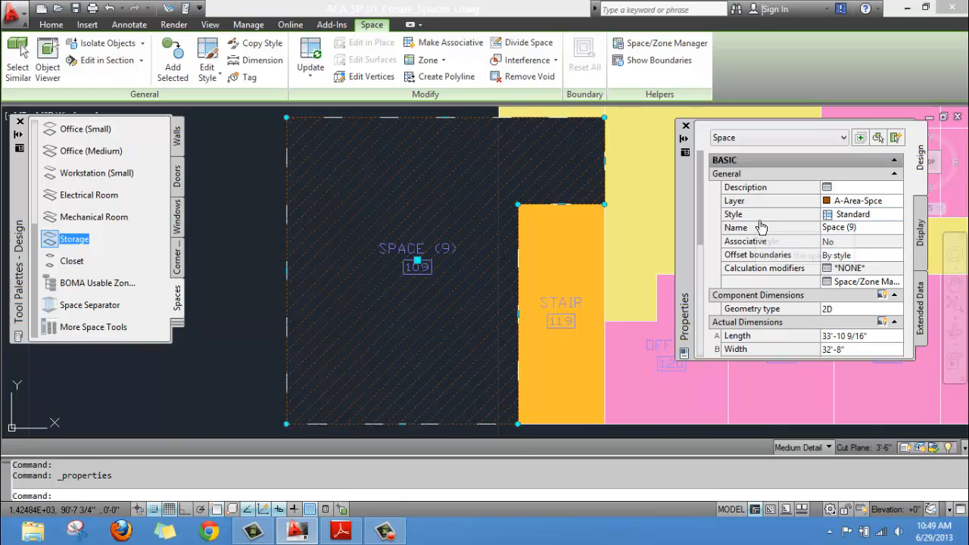
{"action": "left_click", "coordinate": [758, 219]}
{"action": "left_click", "coordinate": [897, 215]}
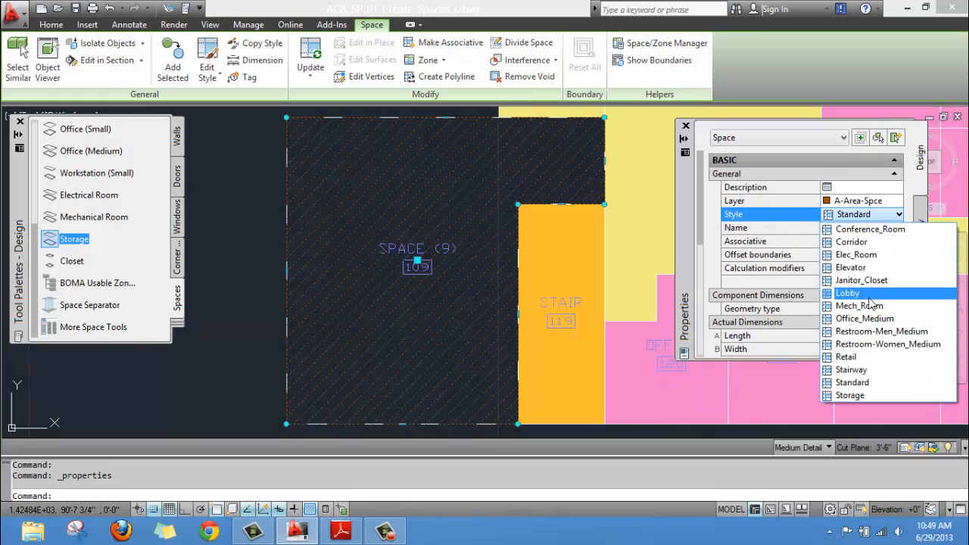
{"action": "left_click", "coordinate": [866, 351]}
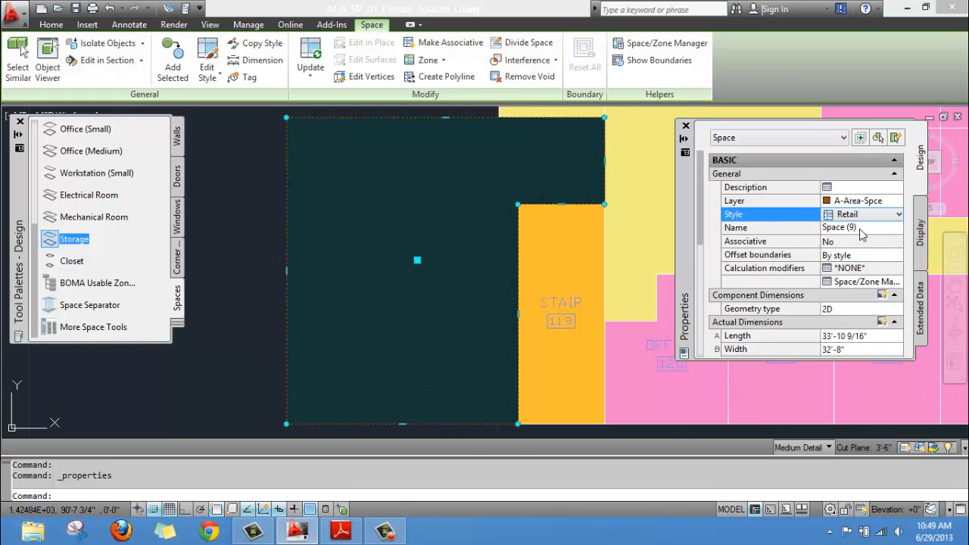
Set the name of space 109 to Retail and clear the selection
{"action": "left_click", "coordinate": [861, 229]}
{"action": "type", "text": "Retail"}
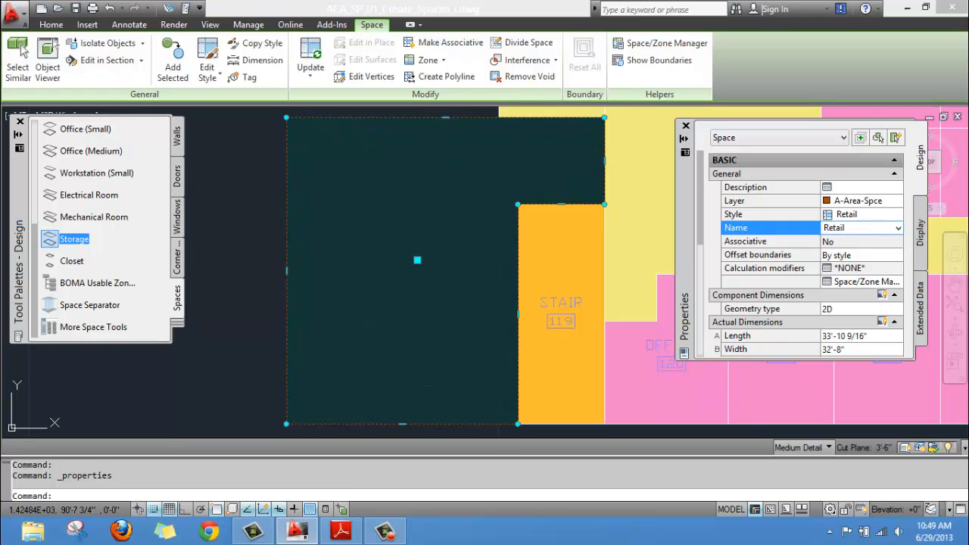
{"action": "key", "text": "Return"}
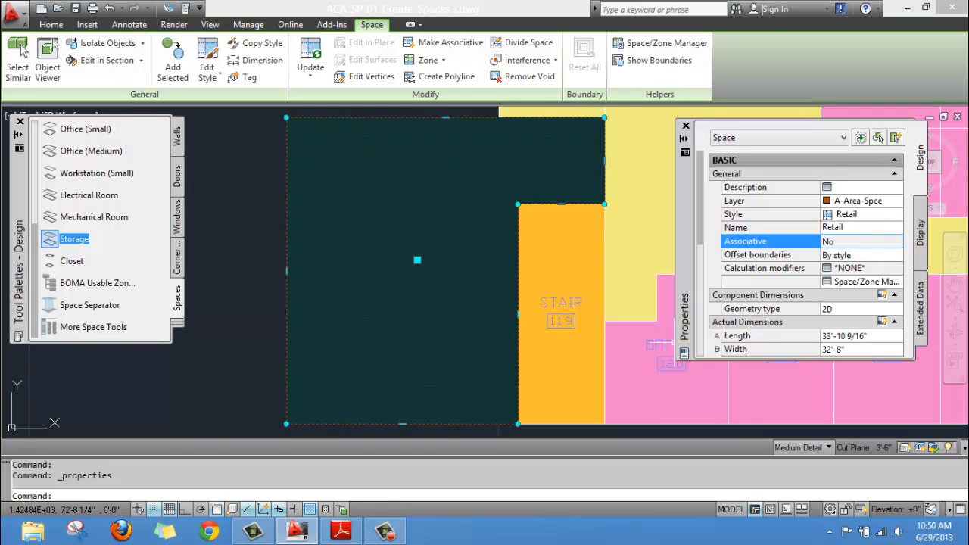
{"action": "key", "text": "Escape"}
{"action": "scroll", "coordinate": [486, 218], "scroll_direction": "down", "scroll_amount": 4}
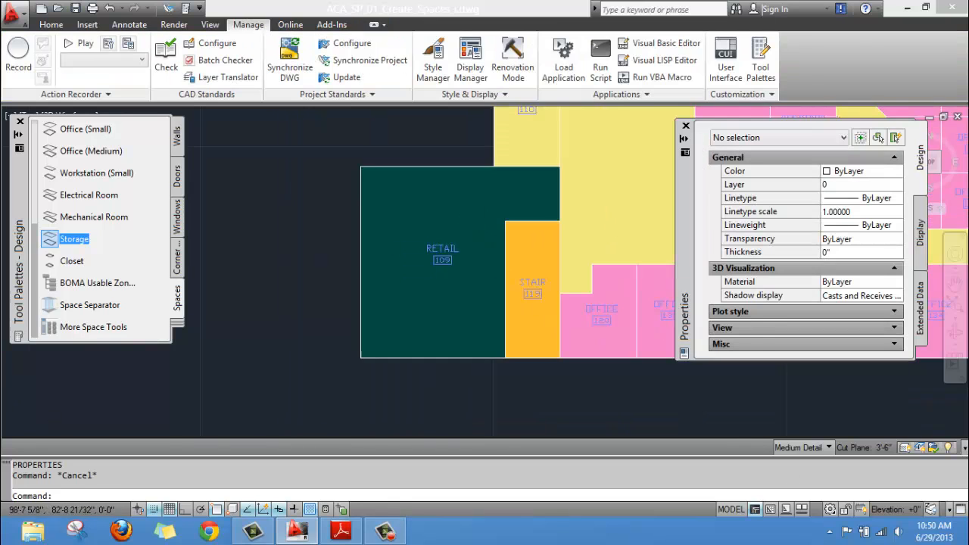
Review the whole color-filled floor plan and compare it with the finished plan in the tutorial PDF in Adobe Reader
{"action": "scroll", "coordinate": [369, 227], "scroll_direction": "down", "scroll_amount": 3}
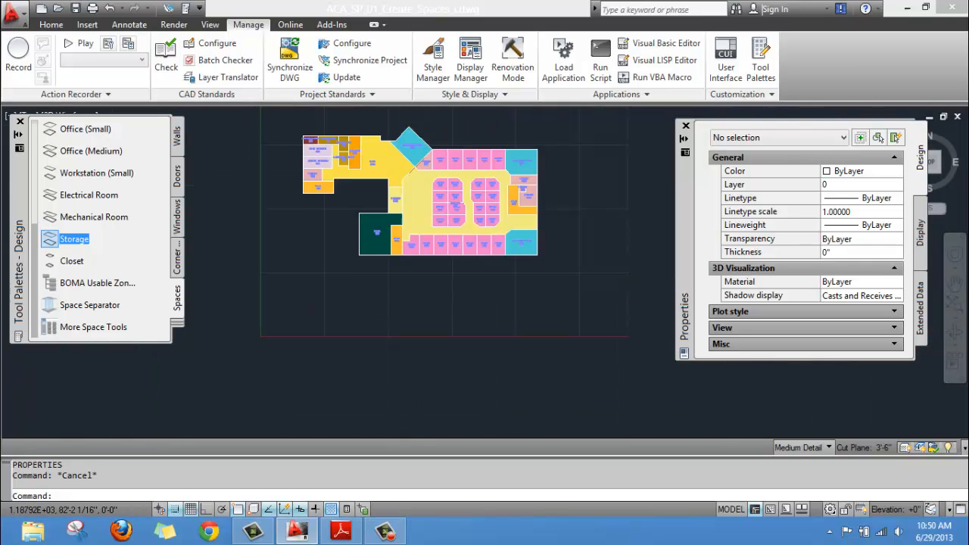
{"action": "scroll", "coordinate": [393, 219], "scroll_direction": "up", "scroll_amount": 3}
{"action": "scroll", "coordinate": [398, 216], "scroll_direction": "down", "scroll_amount": 3}
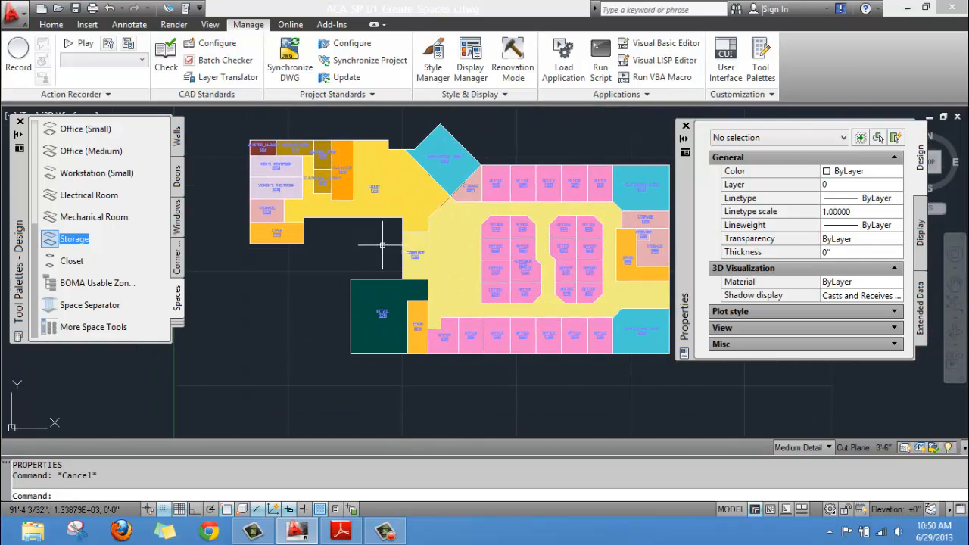
{"action": "scroll", "coordinate": [409, 231], "scroll_direction": "up", "scroll_amount": 1}
{"action": "middle_click_drag", "start_coordinate": [381, 220], "coordinate": [414, 278]}
{"action": "scroll", "coordinate": [364, 179], "scroll_direction": "down", "scroll_amount": 4}
{"action": "middle_click_drag", "start_coordinate": [394, 202], "coordinate": [411, 276]}
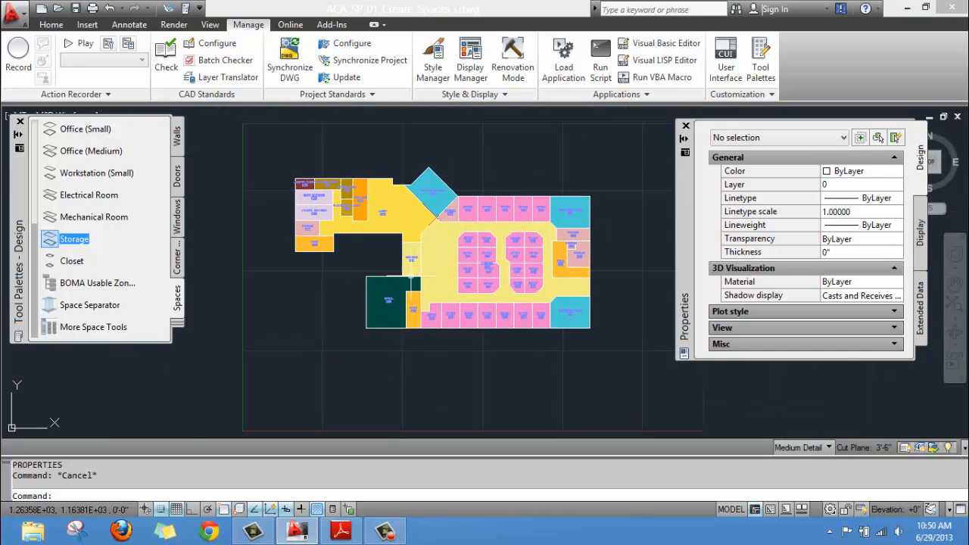
{"action": "left_click", "coordinate": [341, 532]}
{"action": "scroll", "coordinate": [402, 255], "scroll_direction": "down", "scroll_amount": 5}
{"action": "scroll", "coordinate": [428, 275], "scroll_direction": "down", "scroll_amount": 10}
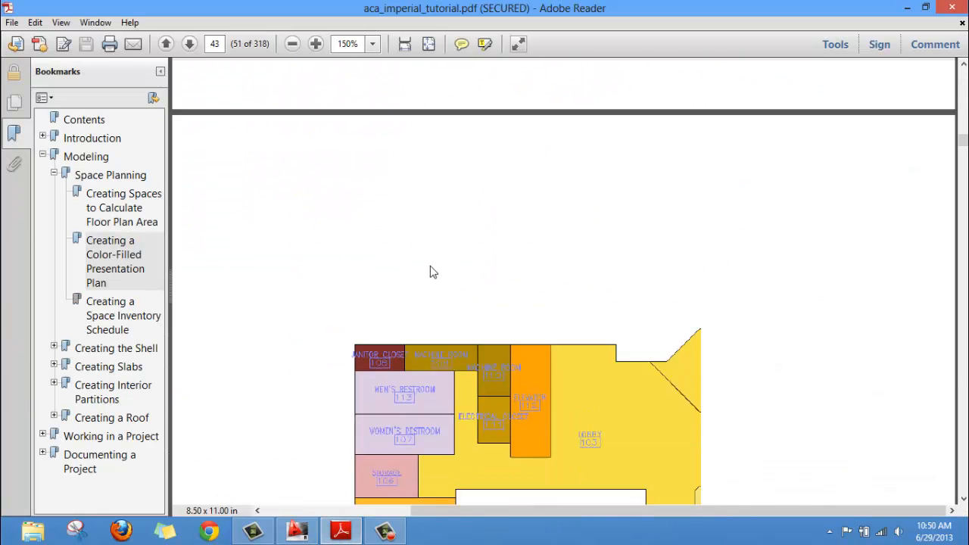
{"action": "scroll", "coordinate": [579, 290], "scroll_direction": "up", "scroll_amount": 3}
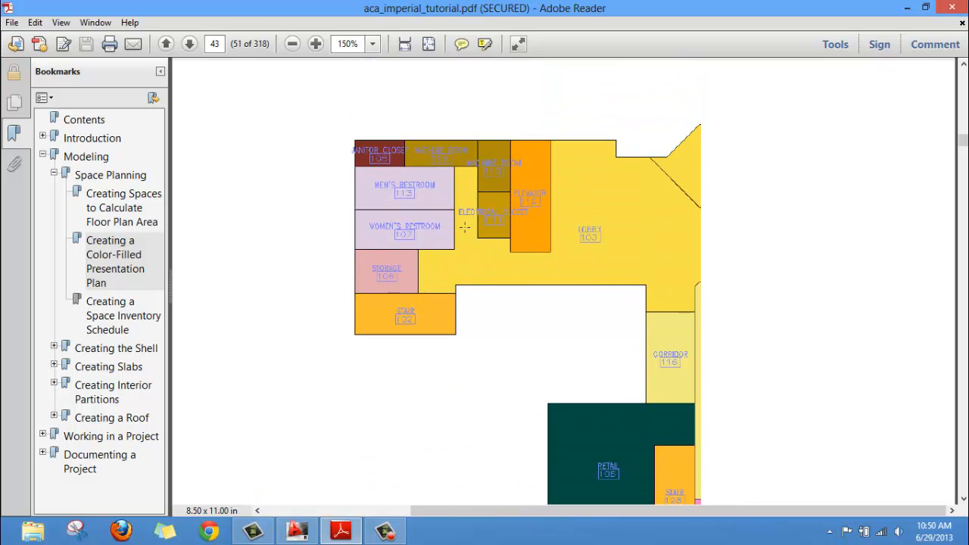
{"action": "scroll", "coordinate": [523, 270], "scroll_direction": "down", "scroll_amount": 10}
{"action": "scroll", "coordinate": [522, 270], "scroll_direction": "up", "scroll_amount": 2}
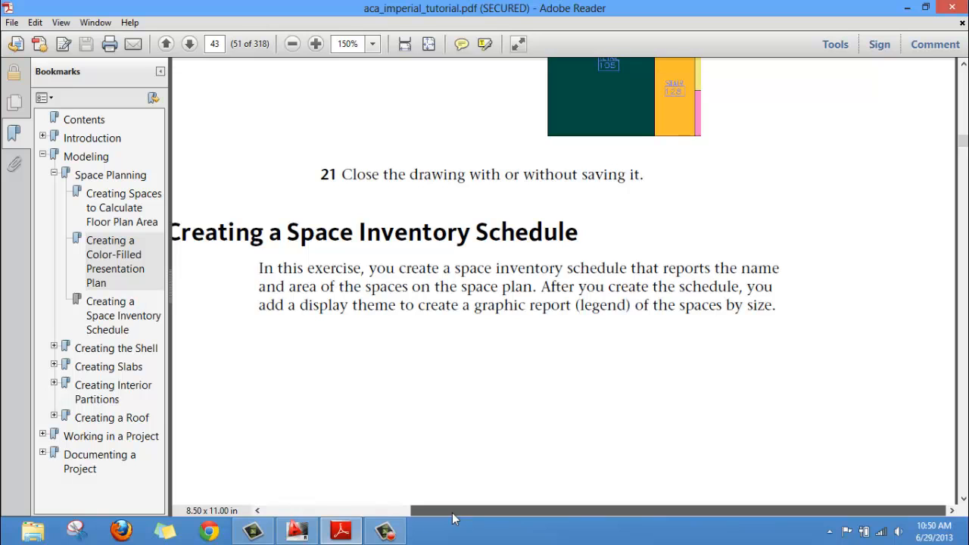
Read the introduction to the Creating a Space Inventory Schedule exercise and examine its example plan with schedule and legend
{"action": "left_click_drag", "start_coordinate": [448, 523], "coordinate": [349, 521]}
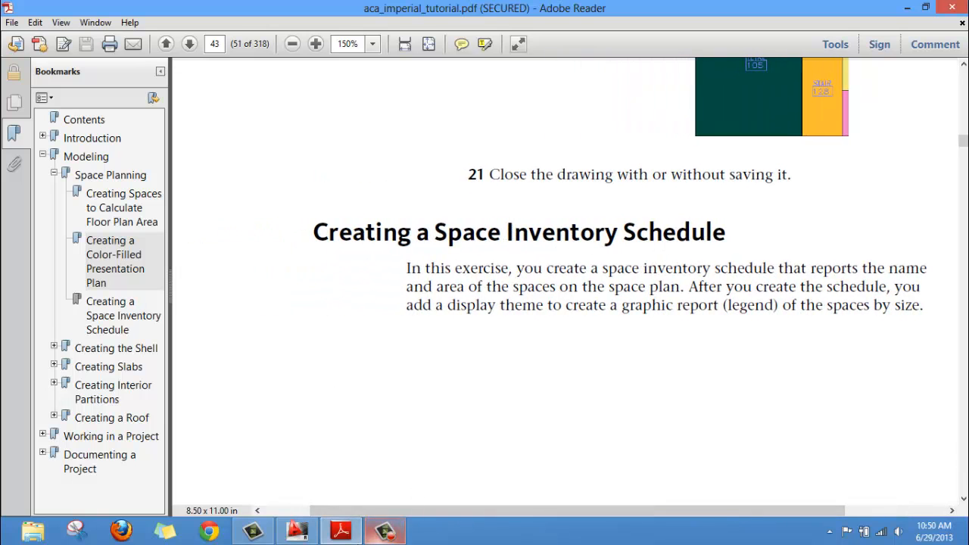
{"action": "mouse_move", "coordinate": [384, 539]}
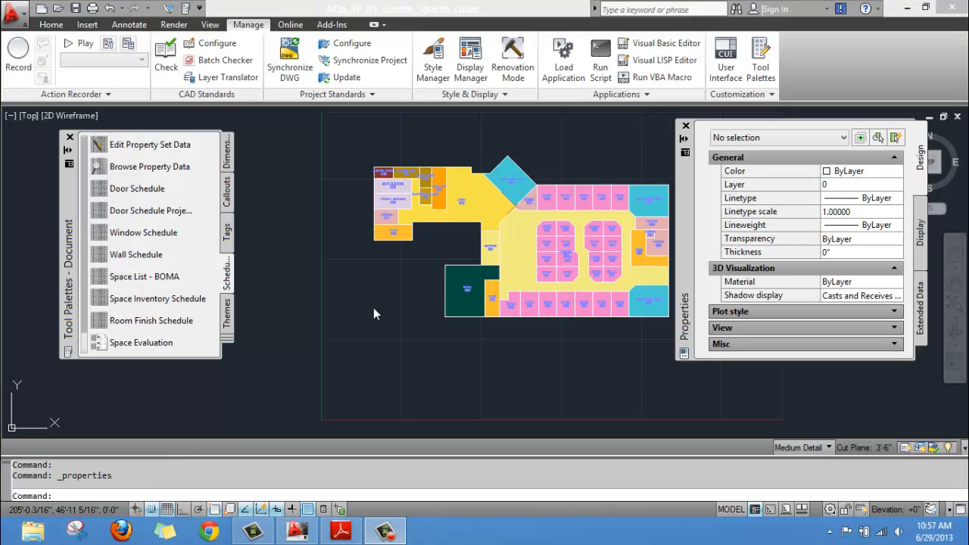
{"action": "left_click", "coordinate": [341, 530]}
{"action": "scroll", "coordinate": [442, 340], "scroll_direction": "up", "scroll_amount": 2, "text": "ctrl"}
{"action": "scroll", "coordinate": [427, 325], "scroll_direction": "up", "scroll_amount": 10}
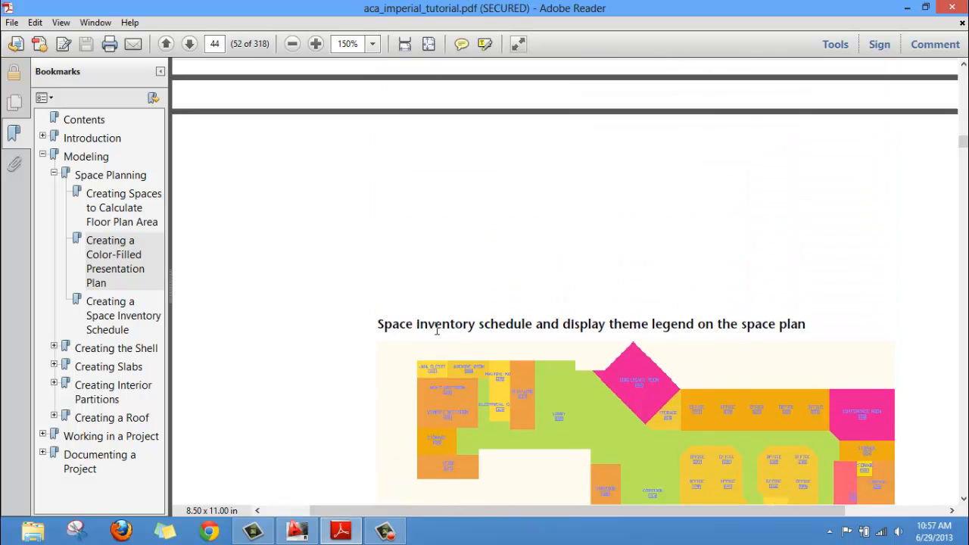
{"action": "scroll", "coordinate": [427, 326], "scroll_direction": "down", "scroll_amount": 10}
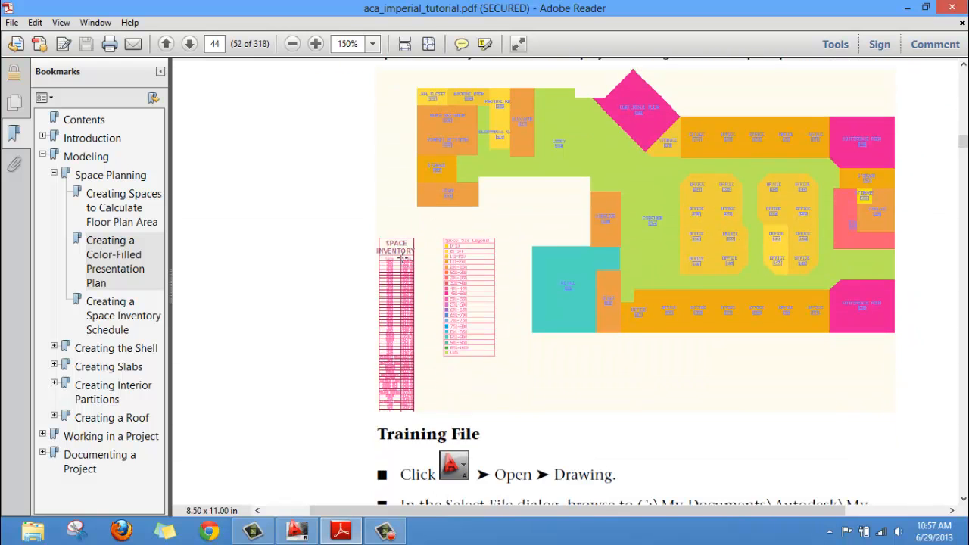
{"action": "scroll", "coordinate": [404, 260], "scroll_direction": "up", "scroll_amount": 1}
{"action": "scroll", "coordinate": [454, 259], "scroll_direction": "down", "scroll_amount": 1}
Switch to AutoCAD Architecture, close the Properties palette and bring up the scheduling tools of the Document tool palette set
{"action": "left_click", "coordinate": [297, 532]}
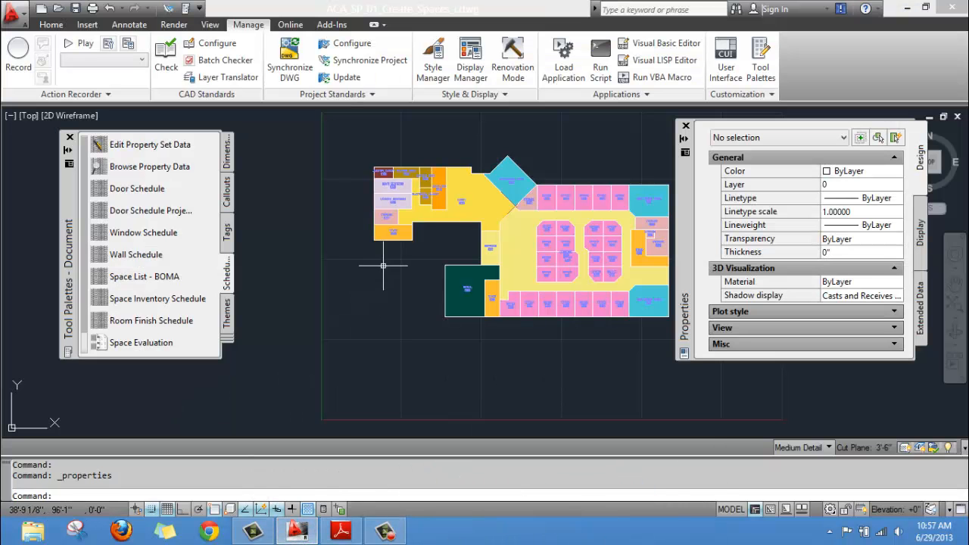
{"action": "middle_click_drag", "start_coordinate": [383, 266], "coordinate": [316, 278]}
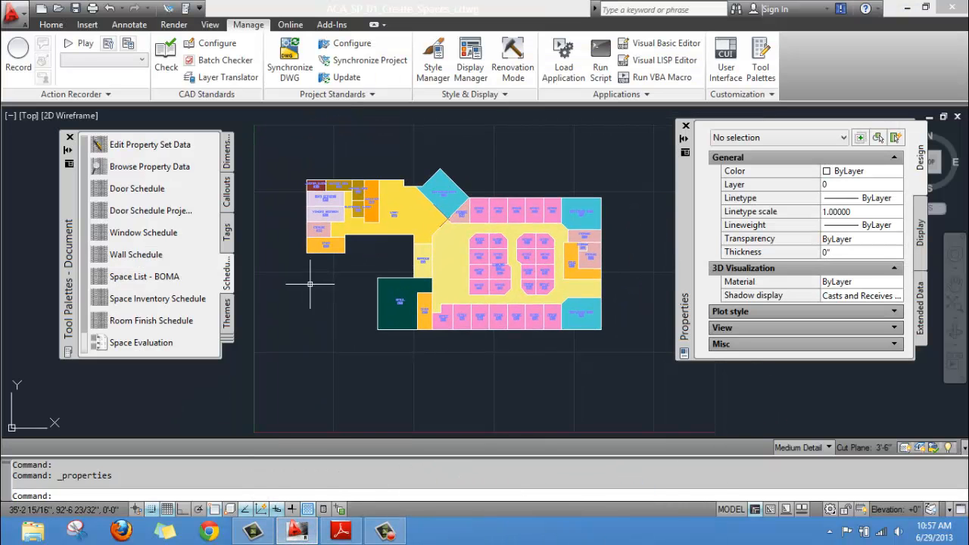
{"action": "left_click", "coordinate": [686, 127]}
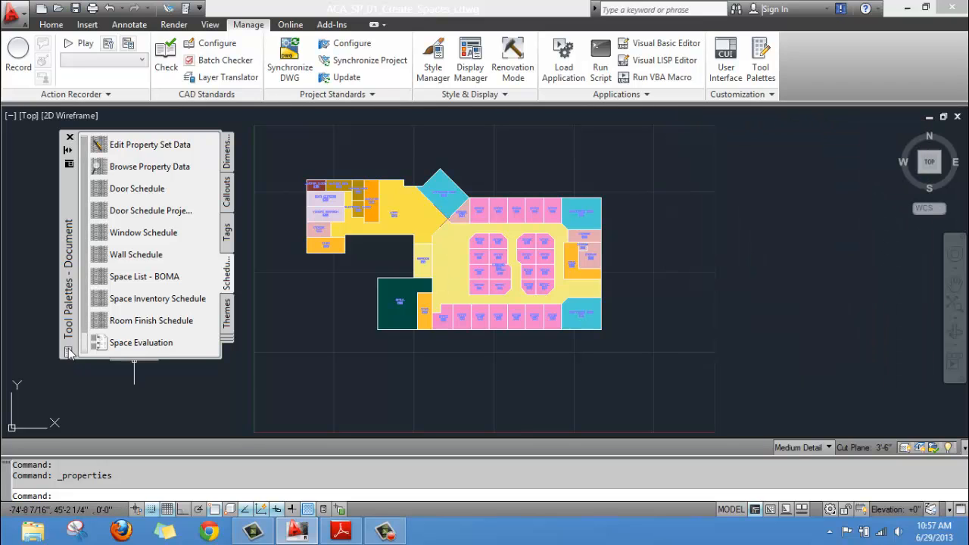
{"action": "left_click_drag", "start_coordinate": [68, 318], "coordinate": [123, 296]}
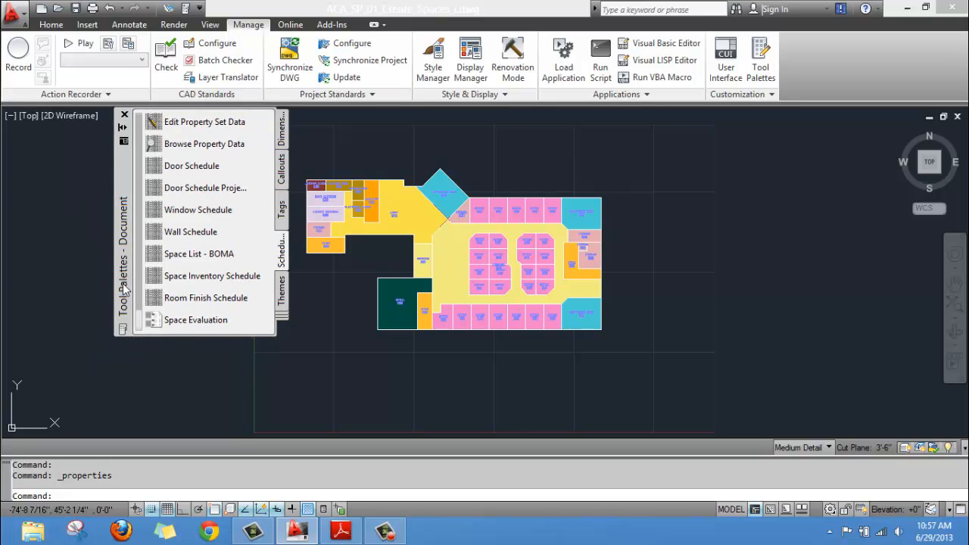
{"action": "left_click", "coordinate": [123, 328]}
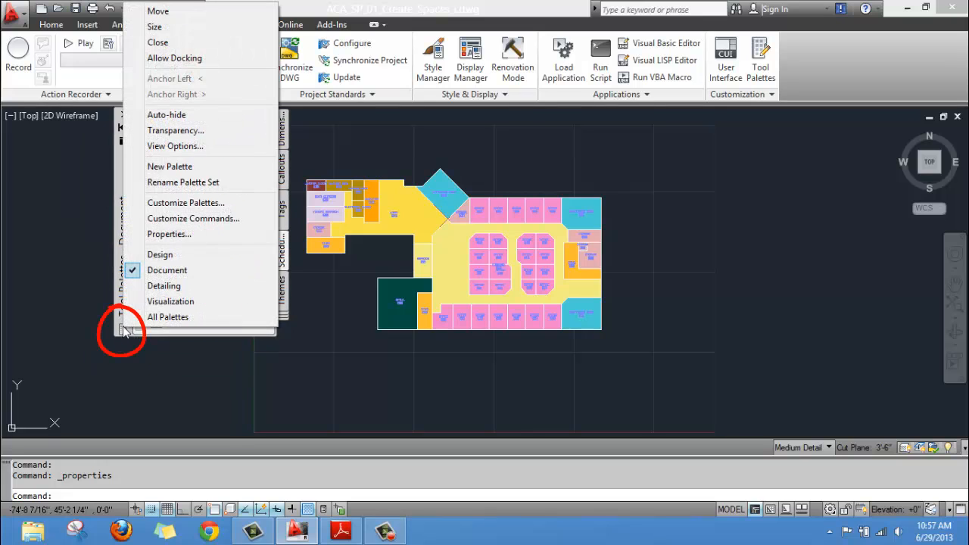
{"action": "left_click", "coordinate": [172, 271]}
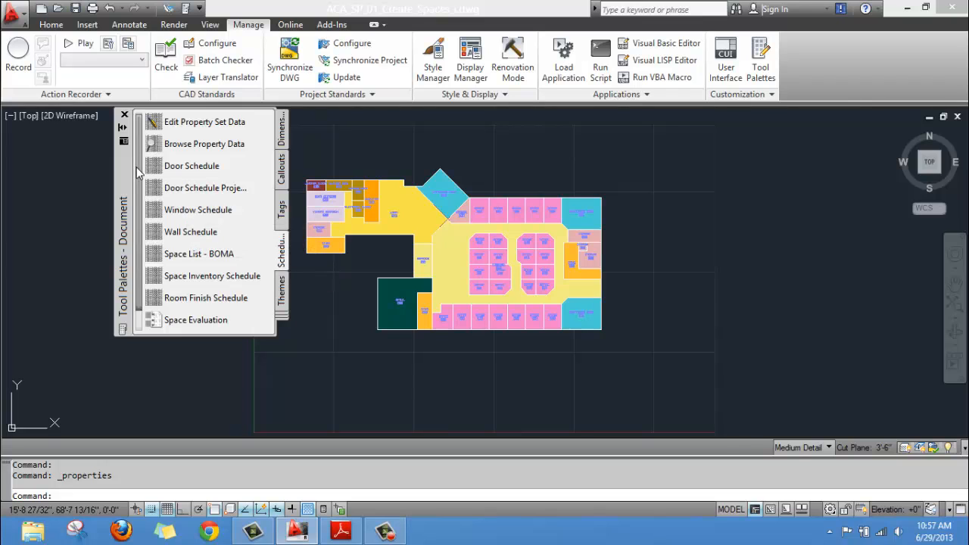
{"action": "left_click_drag", "start_coordinate": [138, 174], "coordinate": [138, 190]}
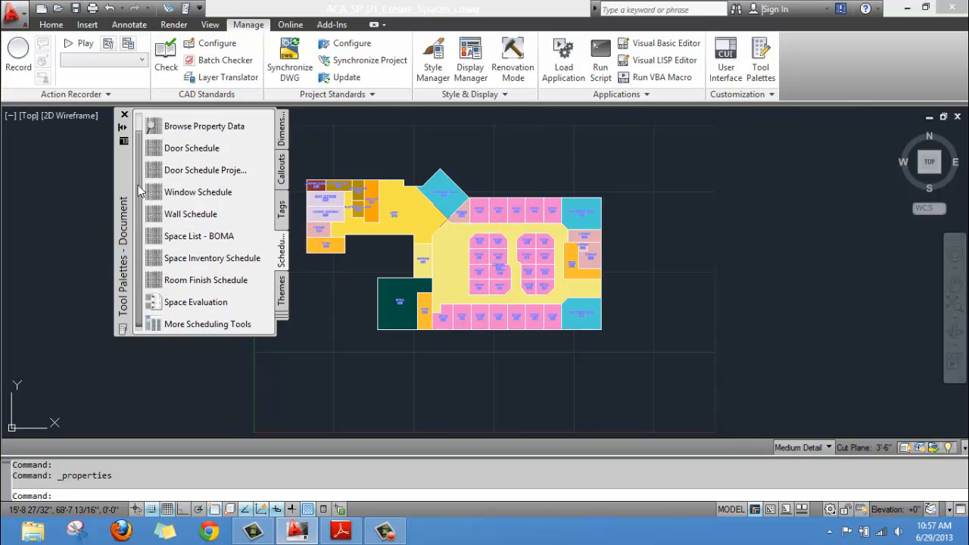
Start a Space Inventory Schedule and select all spaces of the floor plan as the scheduled objects
{"action": "left_click", "coordinate": [205, 258]}
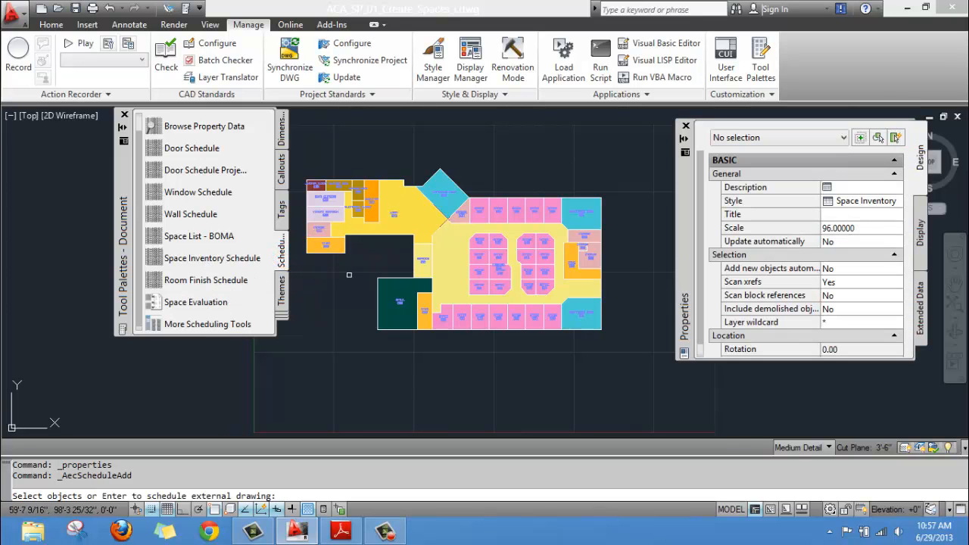
{"action": "middle_click_drag", "start_coordinate": [353, 281], "coordinate": [391, 318]}
{"action": "scroll", "coordinate": [391, 318], "scroll_direction": "down", "scroll_amount": 2}
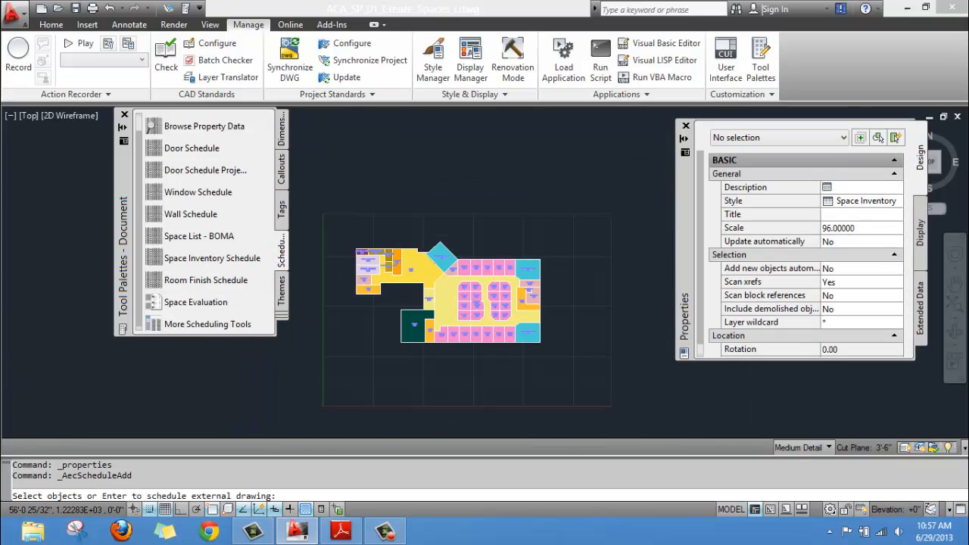
{"action": "left_click", "coordinate": [574, 234]}
{"action": "left_click", "coordinate": [345, 378]}
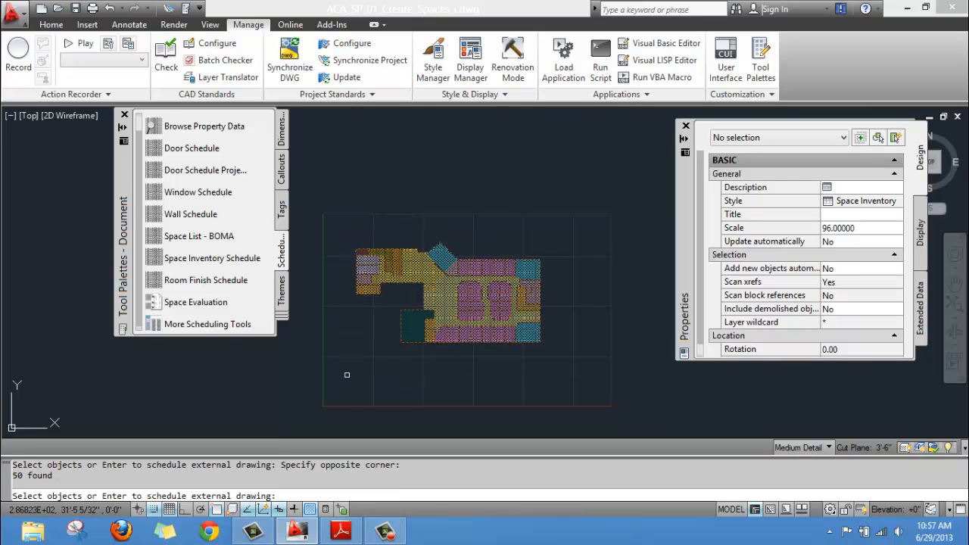
{"action": "middle_click_drag", "start_coordinate": [349, 344], "coordinate": [477, 348]}
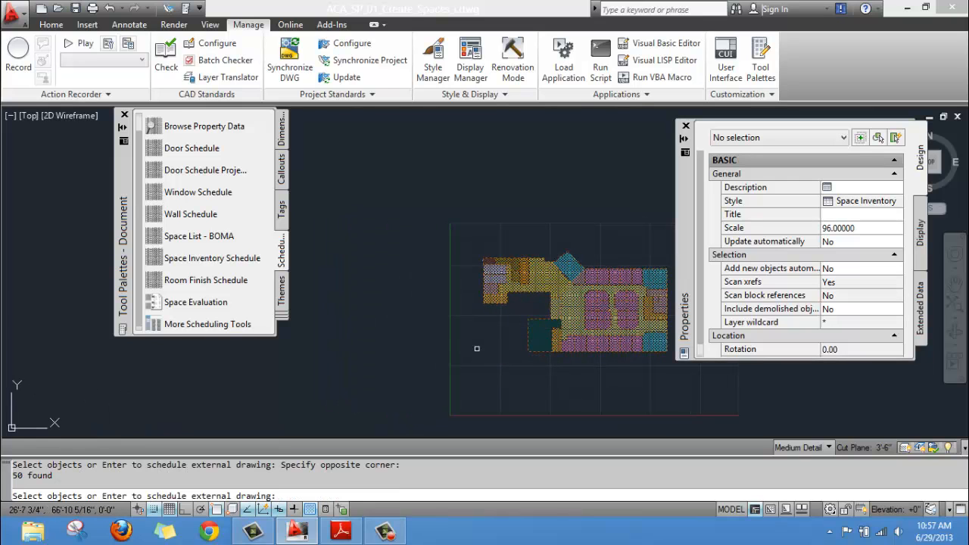
{"action": "key", "text": "Return"}
Place the schedule table in the empty area left of the floor plan, accepting its default size
{"action": "middle_click_drag", "start_coordinate": [407, 278], "coordinate": [442, 302]}
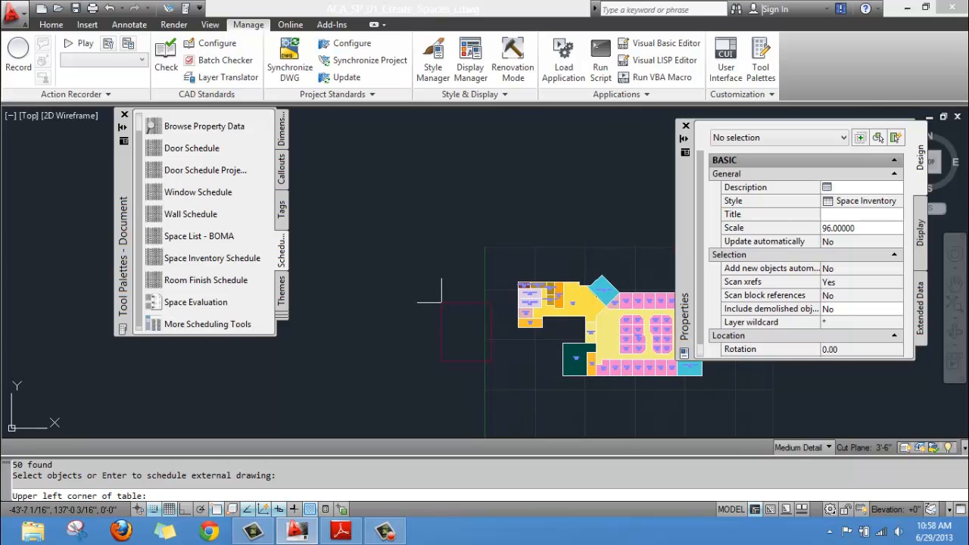
{"action": "scroll", "coordinate": [441, 301], "scroll_direction": "up", "scroll_amount": 3}
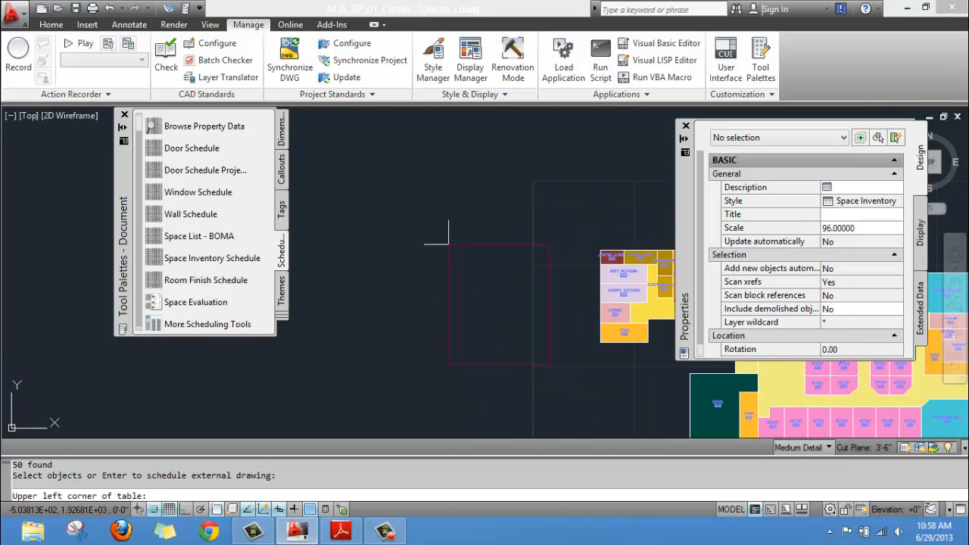
{"action": "left_click", "coordinate": [446, 245]}
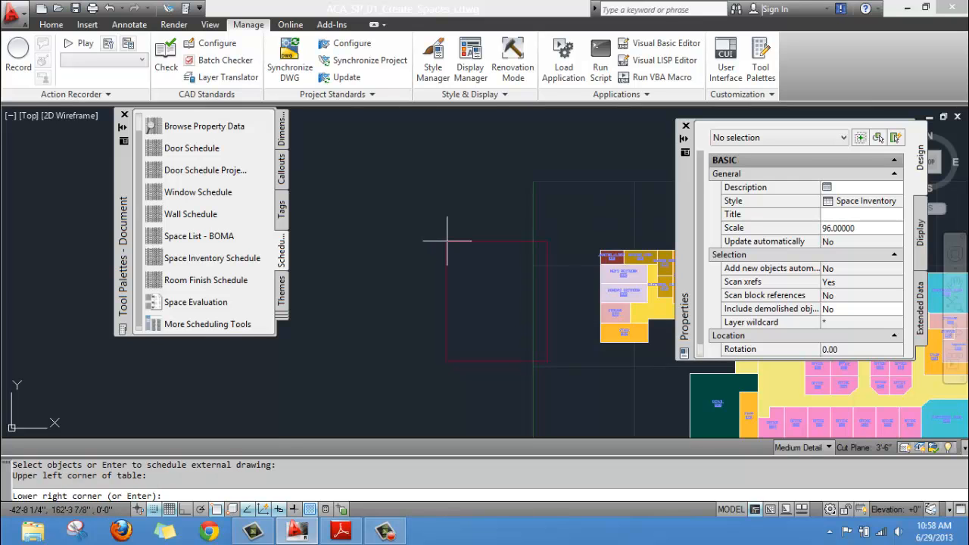
{"action": "key", "text": "Return"}
Look over the placed SPACE INVENTORY table and select it
{"action": "scroll", "coordinate": [498, 277], "scroll_direction": "up", "scroll_amount": 4}
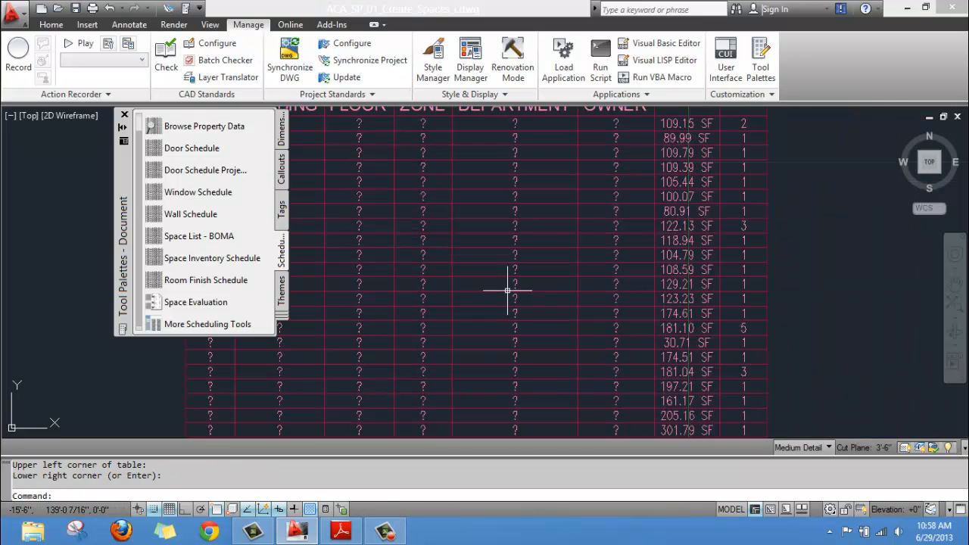
{"action": "scroll", "coordinate": [508, 290], "scroll_direction": "down", "scroll_amount": 4}
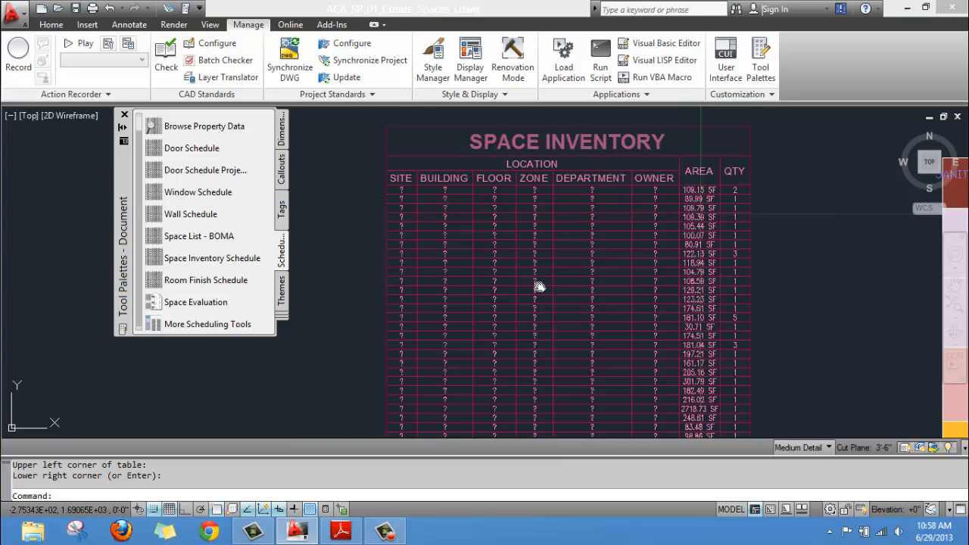
{"action": "scroll", "coordinate": [511, 246], "scroll_direction": "down", "scroll_amount": 5}
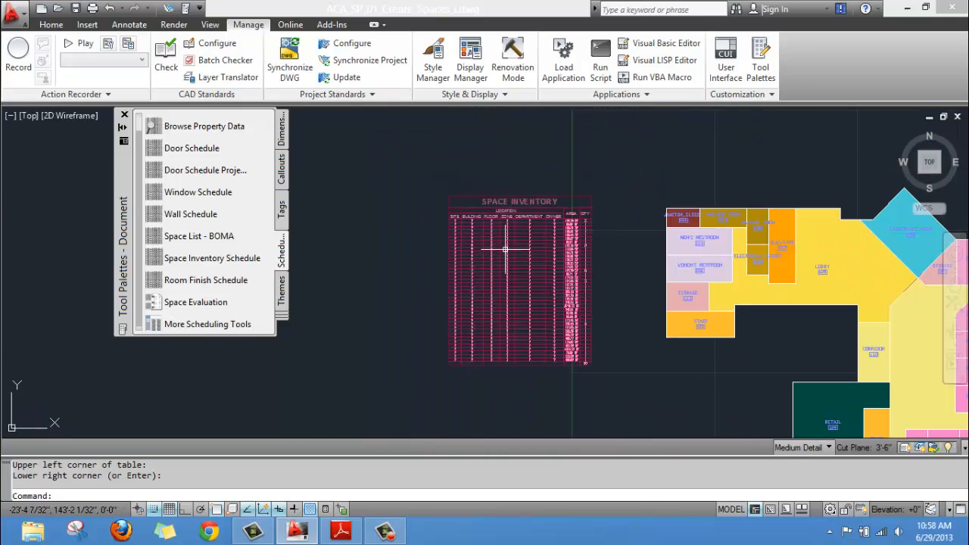
{"action": "scroll", "coordinate": [523, 266], "scroll_direction": "up", "scroll_amount": 5}
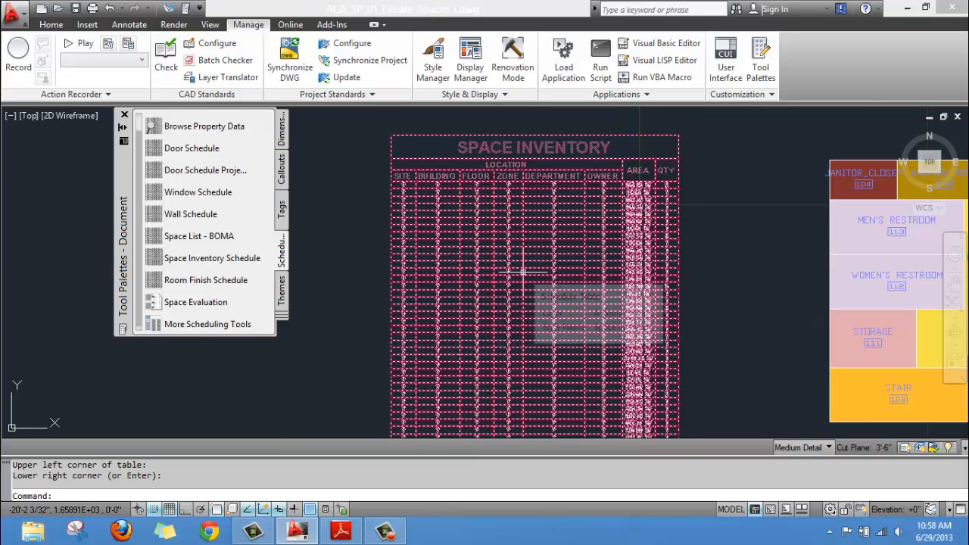
{"action": "left_click", "coordinate": [523, 271]}
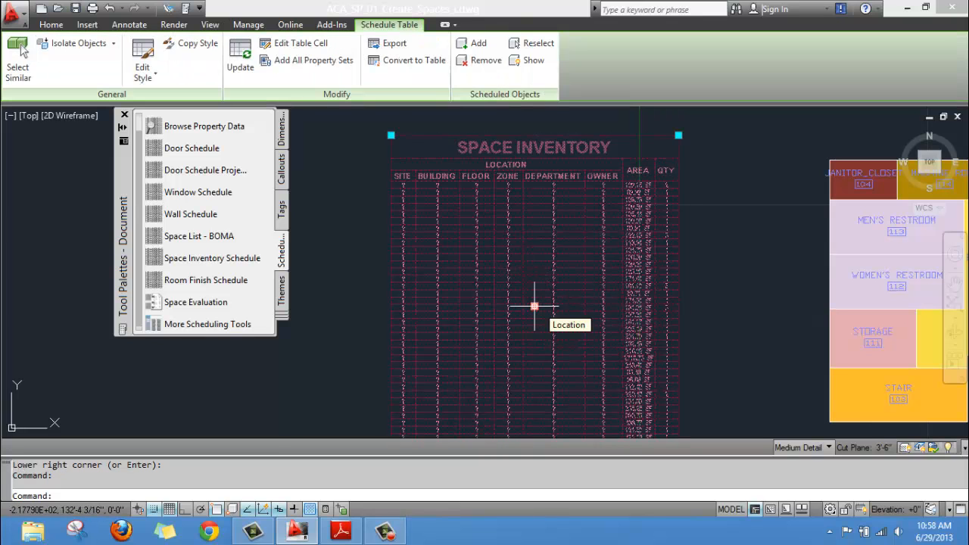
{"action": "right_click", "coordinate": [535, 306]}
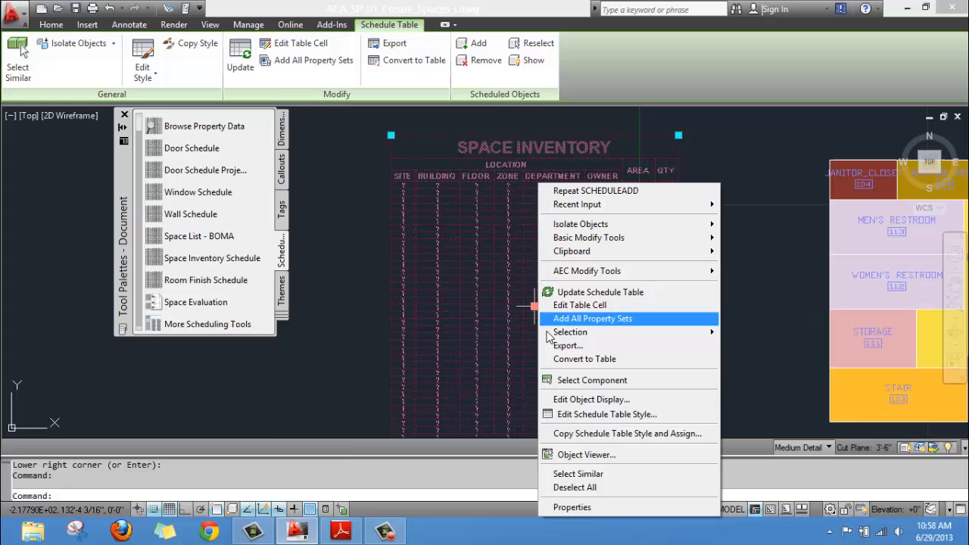
{"action": "left_click", "coordinate": [580, 508]}
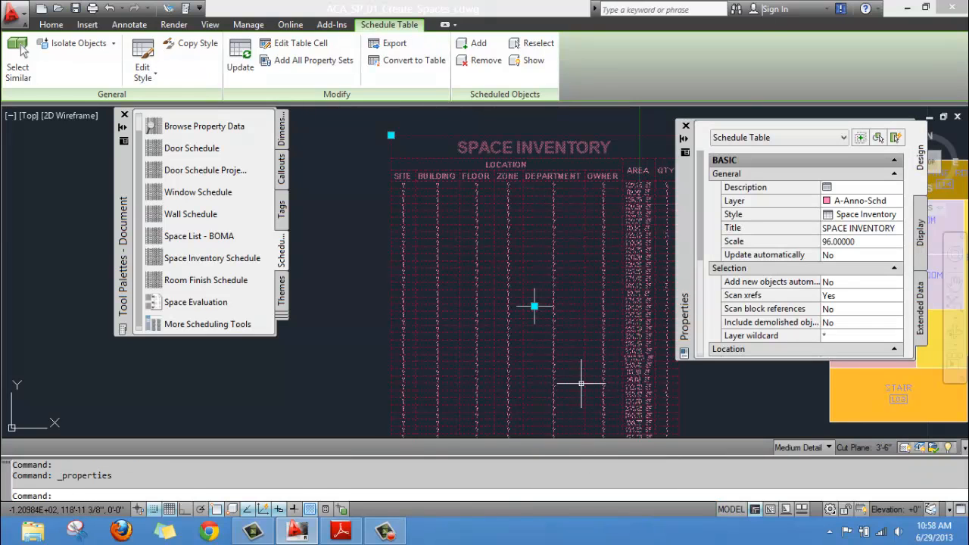
{"action": "left_click", "coordinate": [686, 126]}
Open the selected table's Space Inventory schedule style for editing and show its column definitions
{"action": "right_click", "coordinate": [537, 306]}
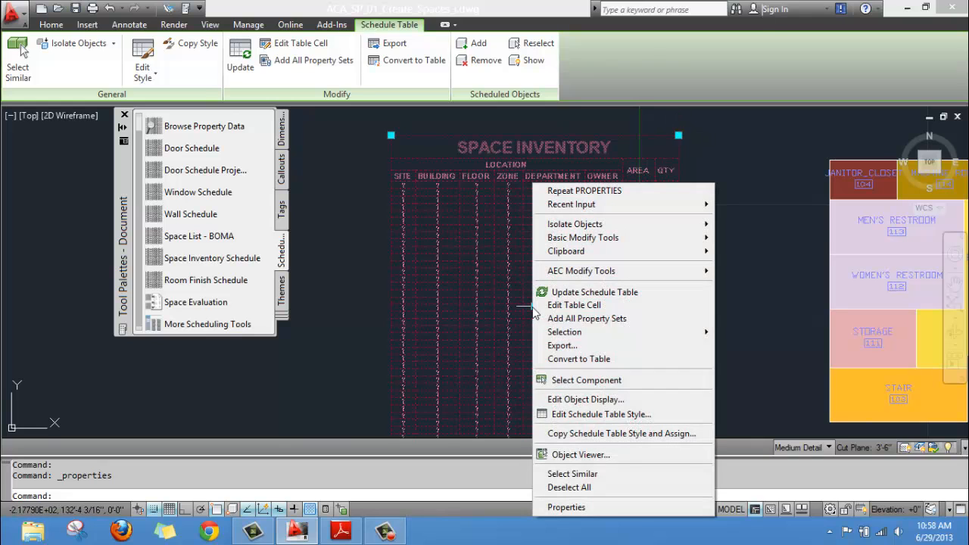
{"action": "left_click", "coordinate": [621, 416]}
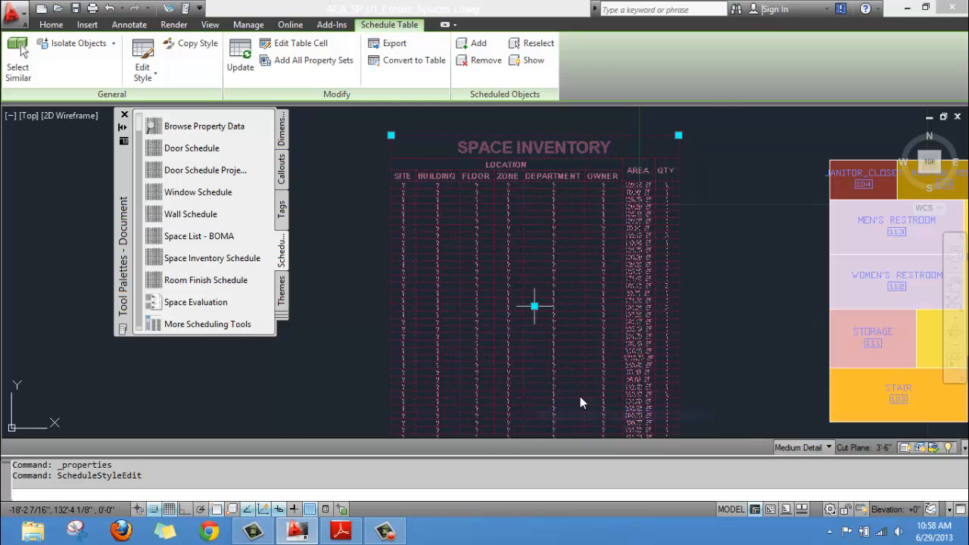
{"action": "left_click_drag", "start_coordinate": [458, 112], "coordinate": [510, 89]}
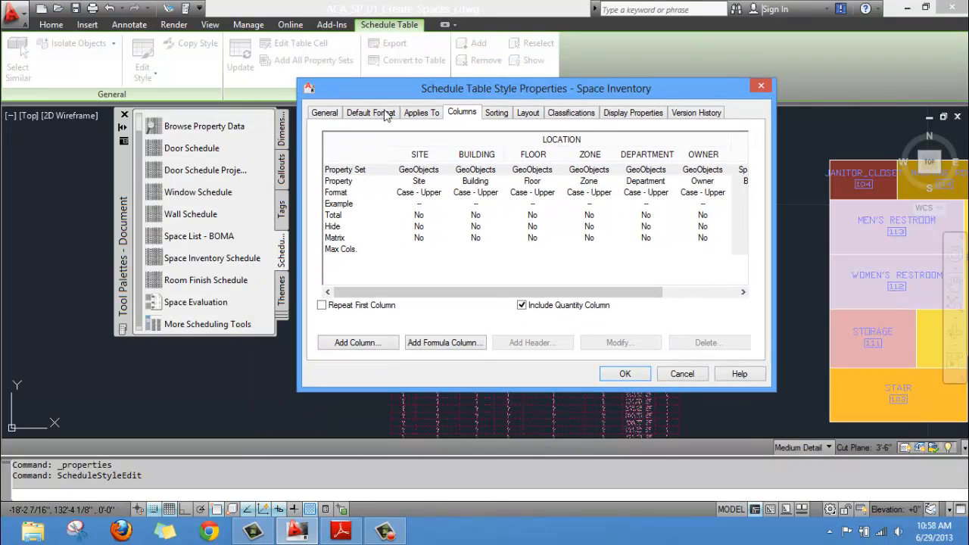
{"action": "left_click", "coordinate": [324, 112]}
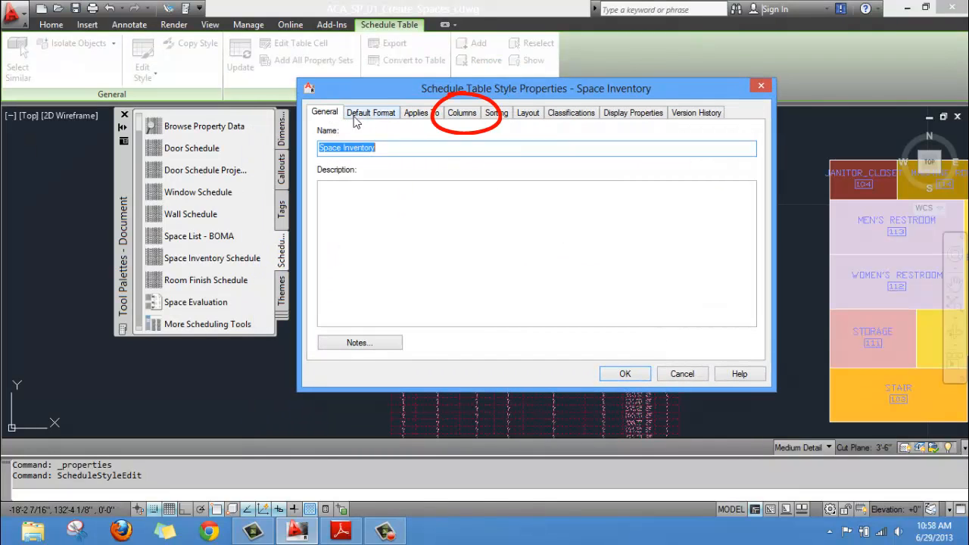
{"action": "left_click", "coordinate": [461, 114]}
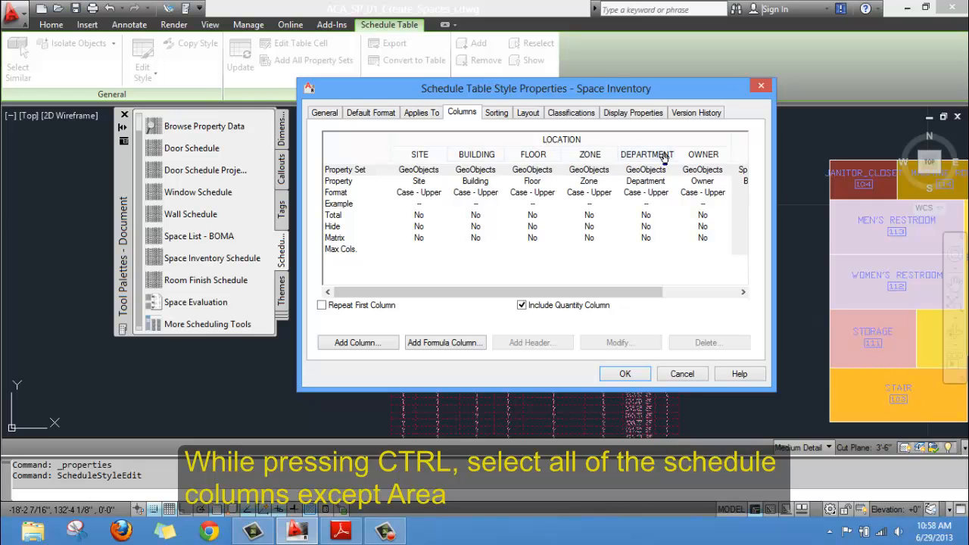
Delete the Site, Building, Floor, Zone, Department, Owner and QTY columns from the schedule style, keeping only Area
{"action": "left_click", "coordinate": [423, 156]}
{"action": "left_click", "coordinate": [493, 156], "text": "ctrl"}
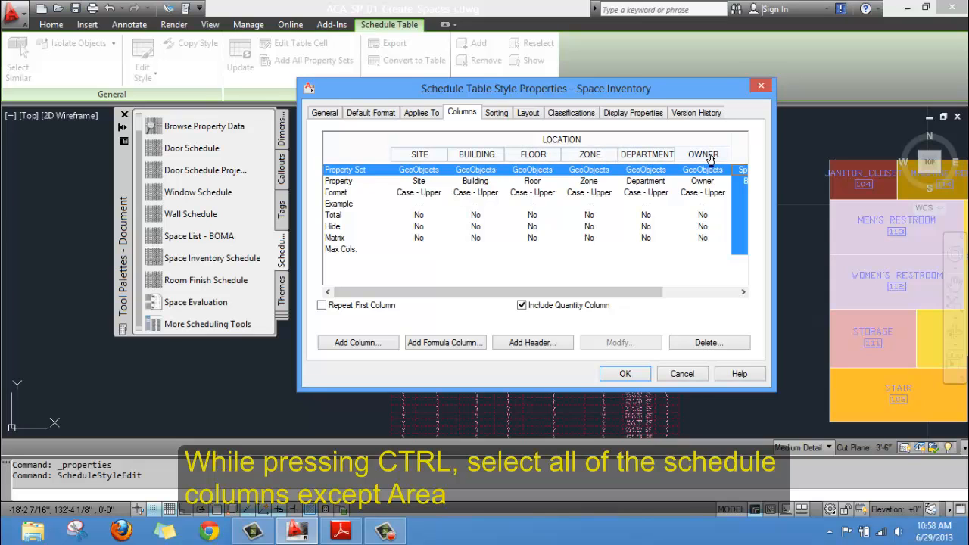
{"action": "left_click_drag", "start_coordinate": [640, 292], "coordinate": [716, 296]}
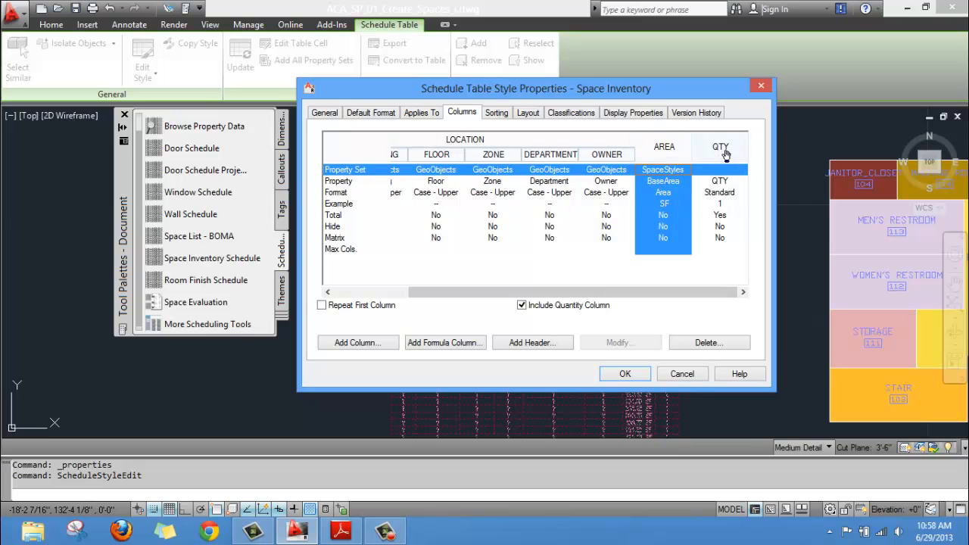
{"action": "left_click", "coordinate": [726, 155]}
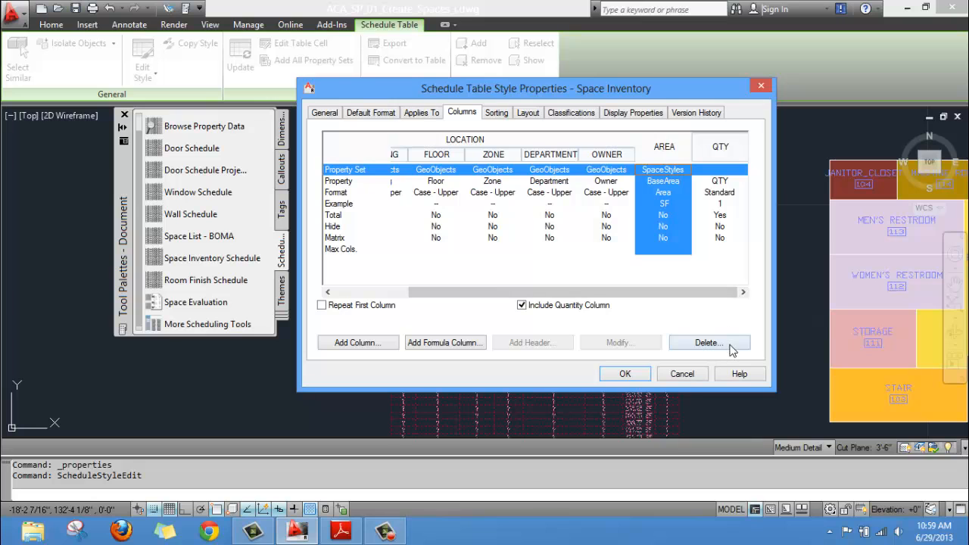
{"action": "left_click", "coordinate": [708, 343]}
{"action": "left_click", "coordinate": [506, 305]}
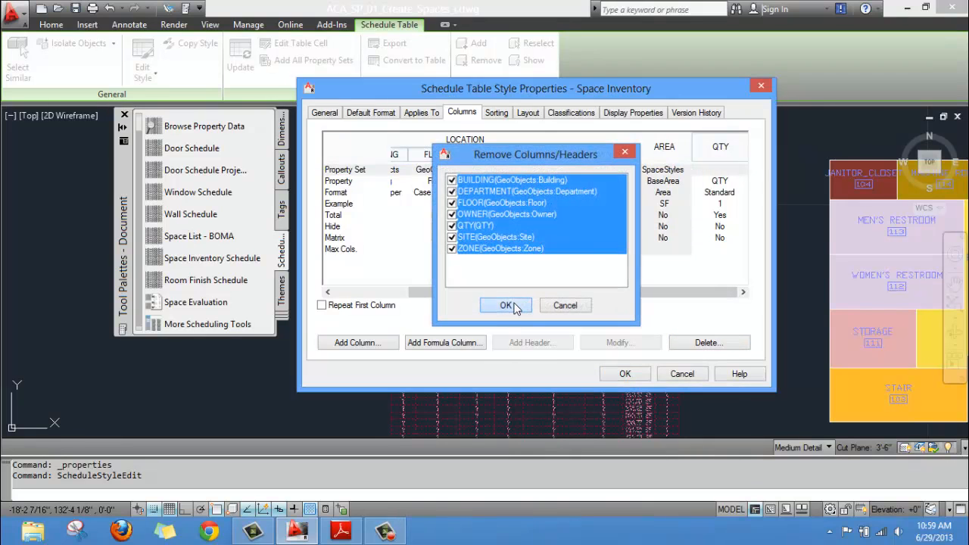
Add a Name column from the SpaceObjects property set, inserted after the Area column
{"action": "left_click", "coordinate": [359, 343]}
{"action": "left_click", "coordinate": [349, 107]}
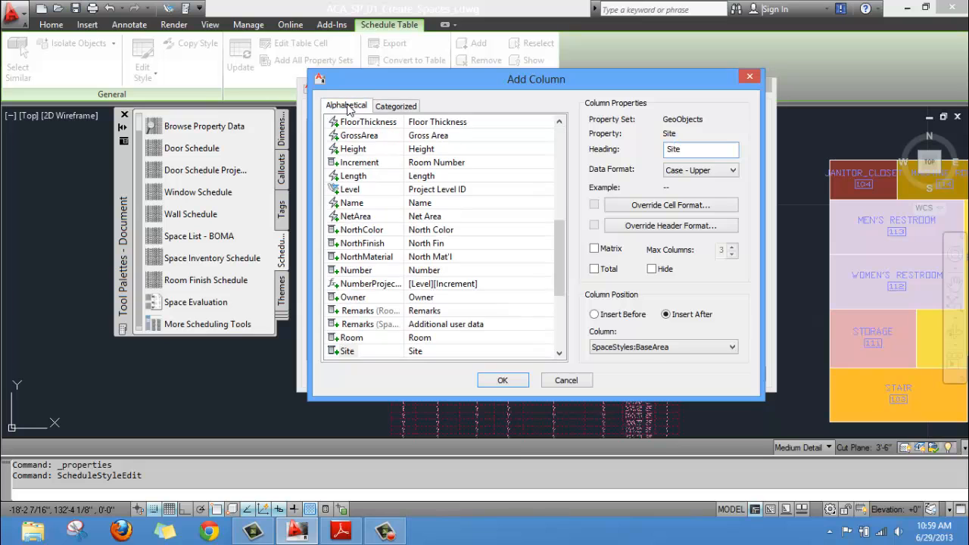
{"action": "left_click", "coordinate": [401, 111]}
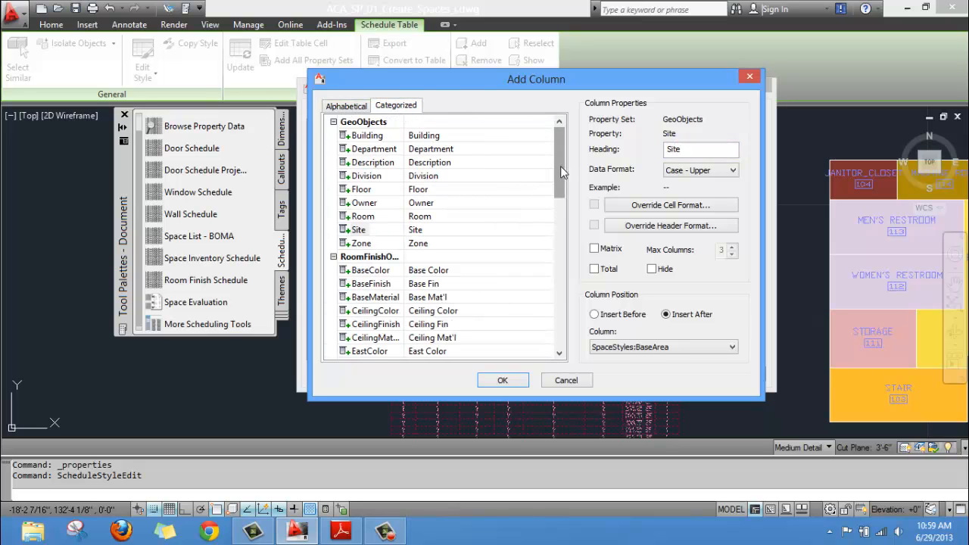
{"action": "left_click_drag", "start_coordinate": [561, 166], "coordinate": [437, 263]}
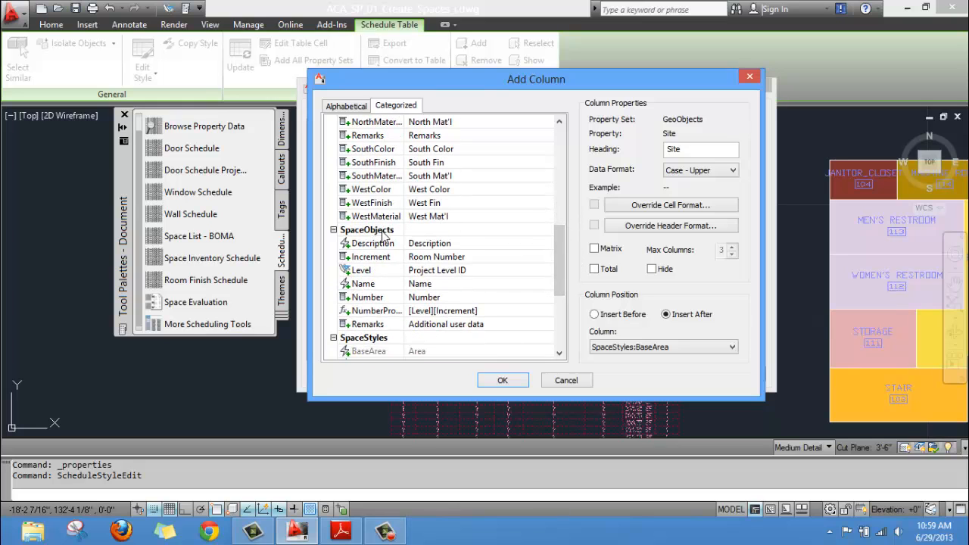
{"action": "left_click", "coordinate": [363, 285]}
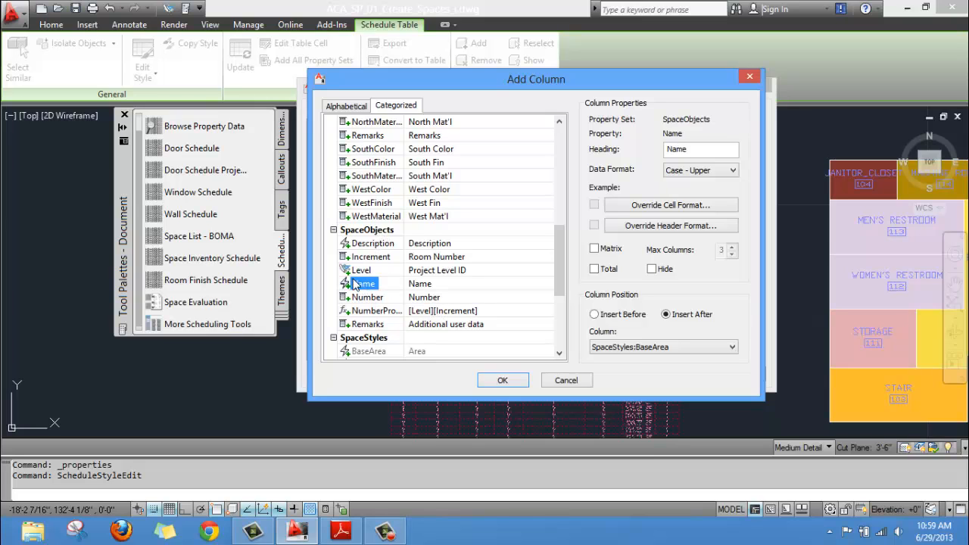
{"action": "left_click", "coordinate": [502, 381]}
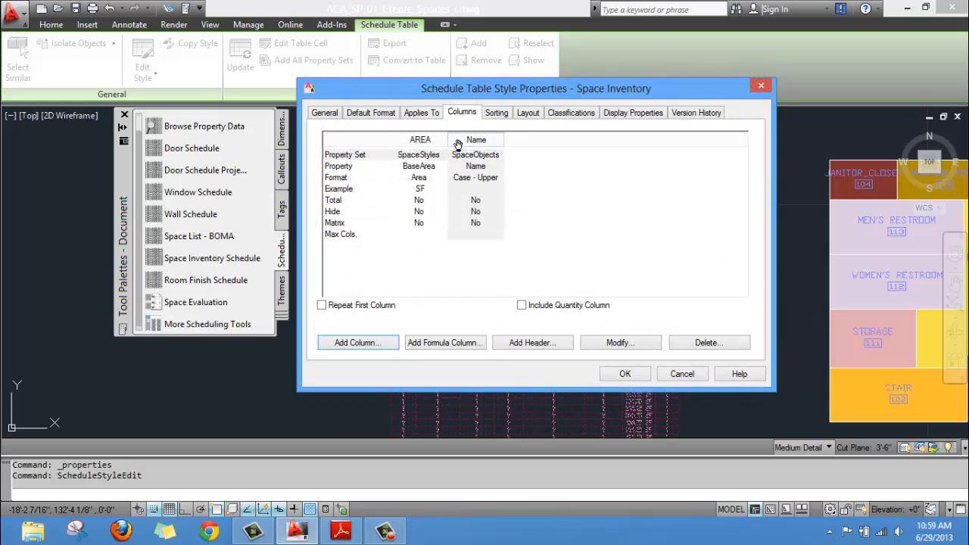
Move the Name column in front of the Area column, enable Total for Area, and apply the schedule style changes
{"action": "left_click", "coordinate": [458, 144]}
{"action": "left_click_drag", "start_coordinate": [457, 144], "coordinate": [401, 146]}
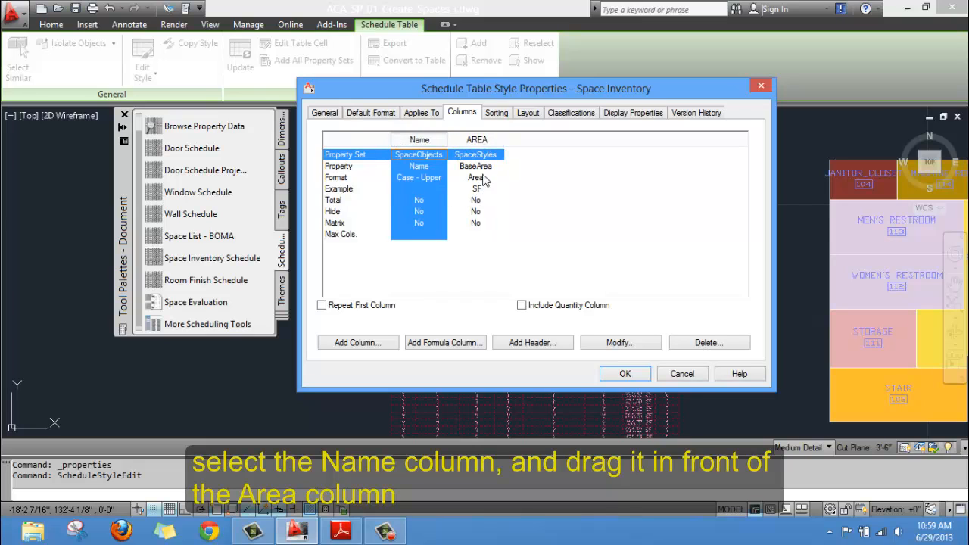
{"action": "left_click", "coordinate": [479, 141]}
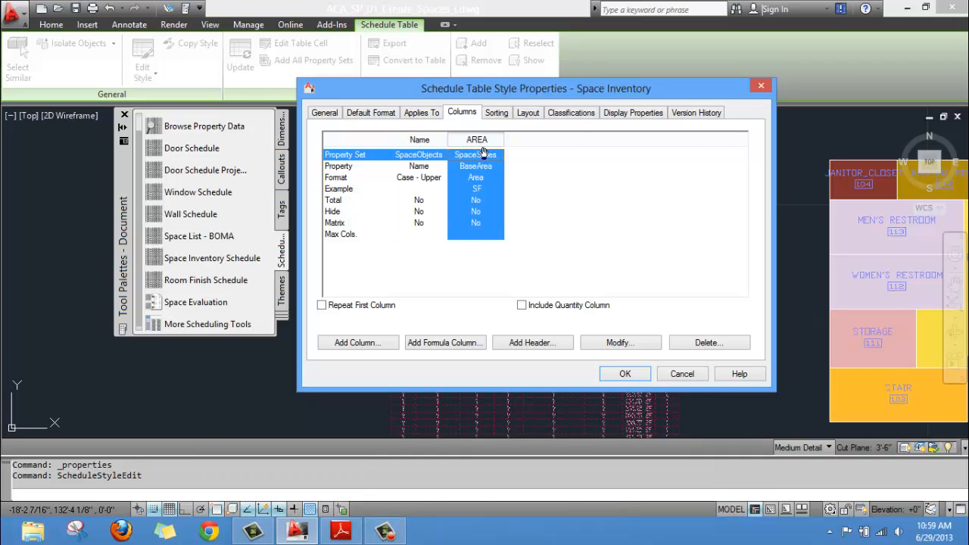
{"action": "left_click", "coordinate": [615, 343]}
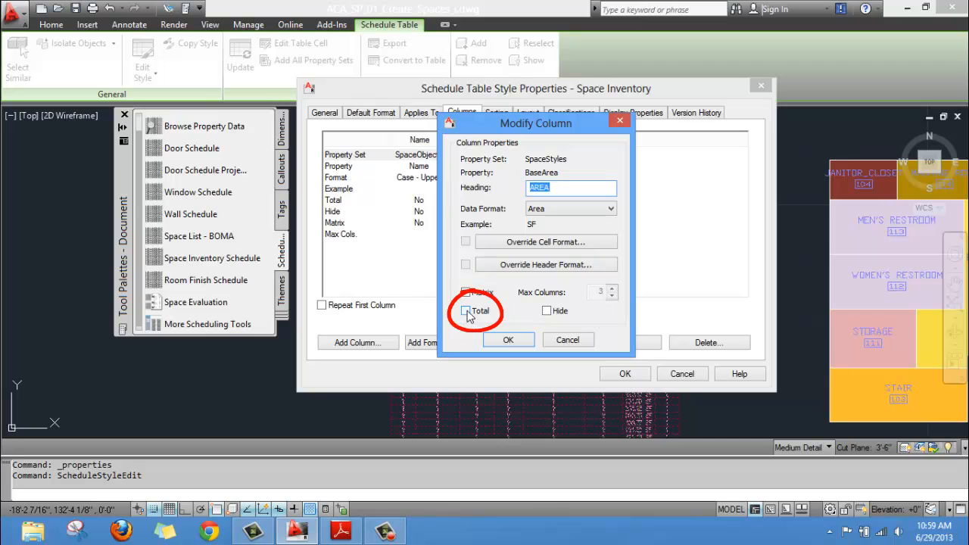
{"action": "left_click", "coordinate": [496, 343]}
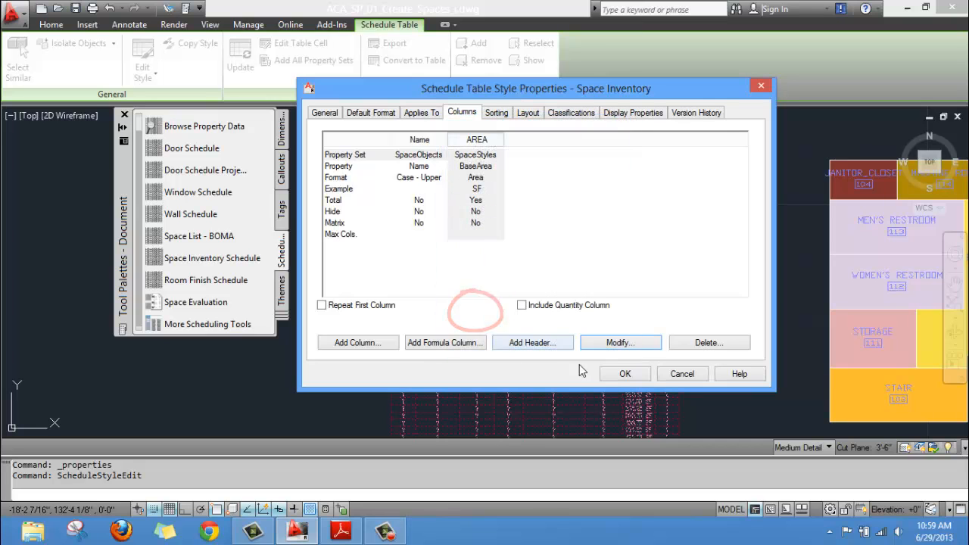
{"action": "left_click", "coordinate": [625, 375]}
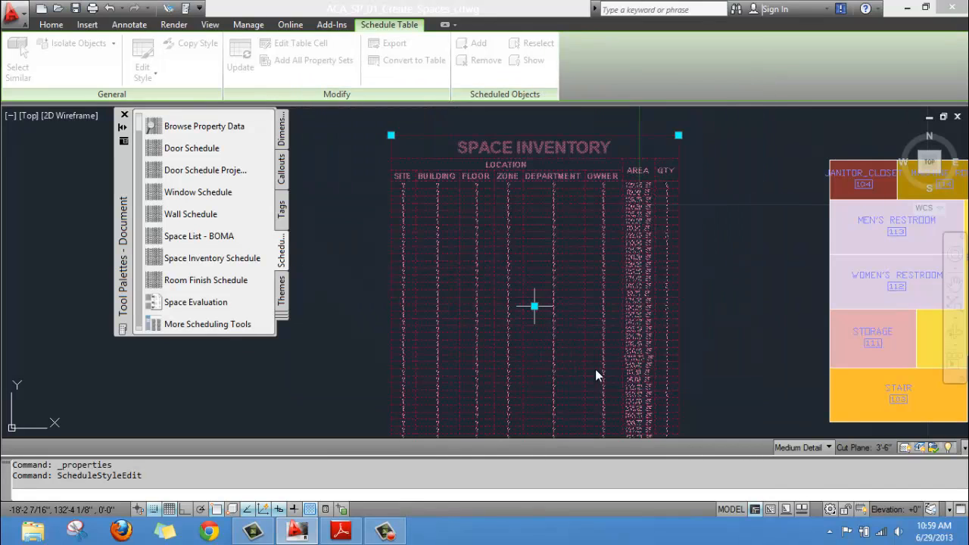
{"action": "key", "text": "Escape"}
Examine the updated SPACE INVENTORY schedule's Name and Area columns and its placement beside the color-filled plan
{"action": "middle_click_drag", "start_coordinate": [466, 284], "coordinate": [509, 357]}
{"action": "scroll", "coordinate": [469, 272], "scroll_direction": "up", "scroll_amount": 5}
{"action": "middle_click_drag", "start_coordinate": [455, 200], "coordinate": [462, 287]}
{"action": "scroll", "coordinate": [469, 284], "scroll_direction": "down", "scroll_amount": 3}
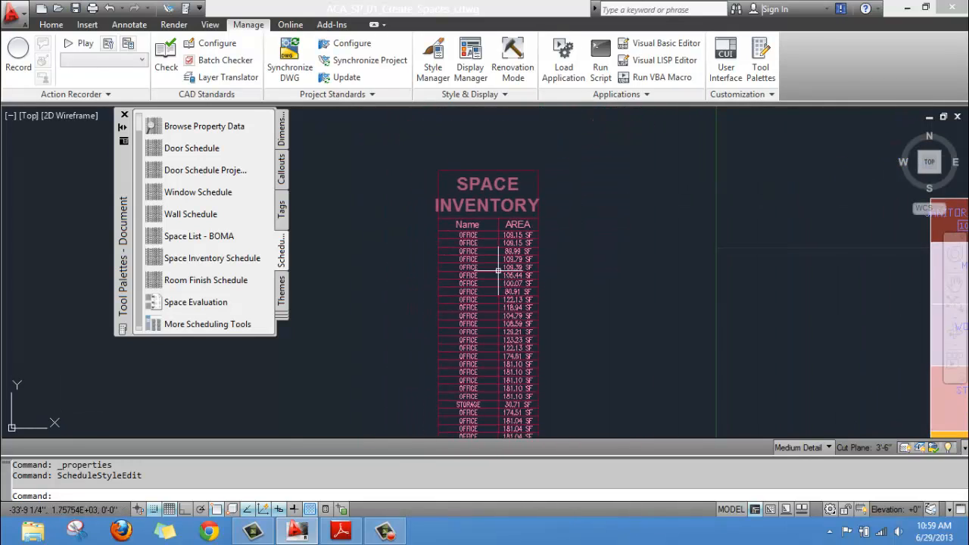
{"action": "scroll", "coordinate": [484, 257], "scroll_direction": "up", "scroll_amount": 5}
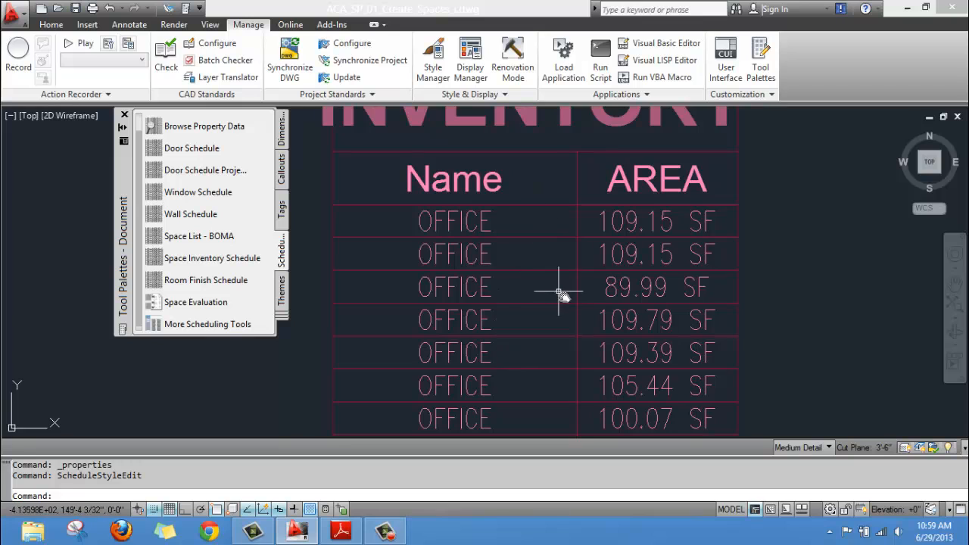
{"action": "scroll", "coordinate": [570, 236], "scroll_direction": "down", "scroll_amount": 4}
{"action": "middle_click_drag", "start_coordinate": [581, 320], "coordinate": [539, 241]}
{"action": "scroll", "coordinate": [536, 307], "scroll_direction": "up", "scroll_amount": 5}
{"action": "middle_click_drag", "start_coordinate": [536, 307], "coordinate": [504, 311]}
{"action": "scroll", "coordinate": [541, 206], "scroll_direction": "down", "scroll_amount": 4}
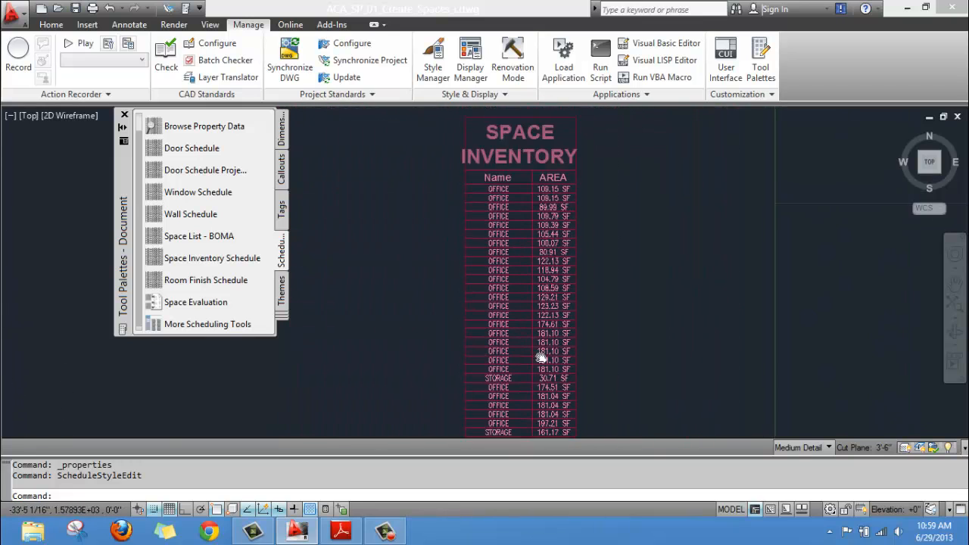
{"action": "scroll", "coordinate": [500, 309], "scroll_direction": "up", "scroll_amount": 3}
{"action": "scroll", "coordinate": [494, 266], "scroll_direction": "up", "scroll_amount": 3}
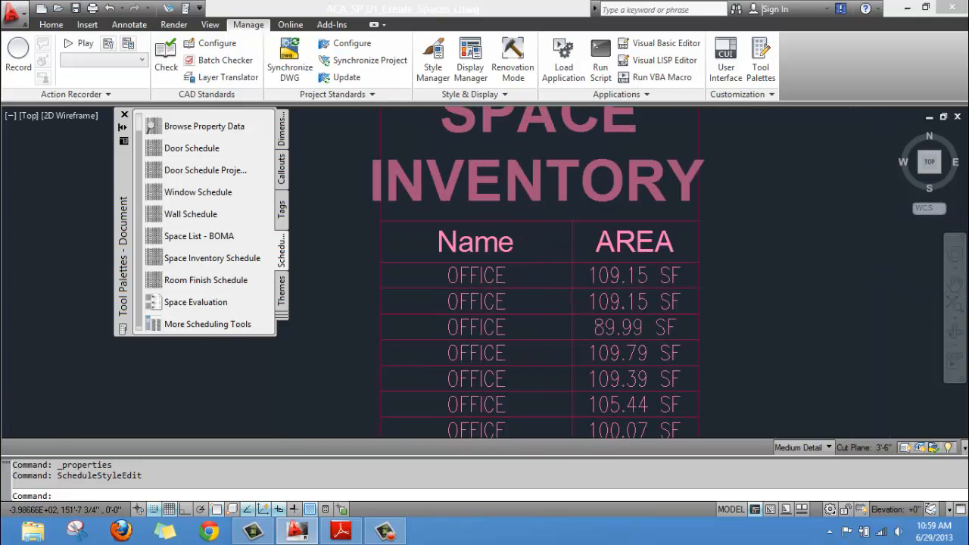
{"action": "scroll", "coordinate": [560, 292], "scroll_direction": "down", "scroll_amount": 8}
{"action": "middle_click_drag", "start_coordinate": [561, 293], "coordinate": [507, 262]}
{"action": "scroll", "coordinate": [502, 262], "scroll_direction": "down", "scroll_amount": 3}
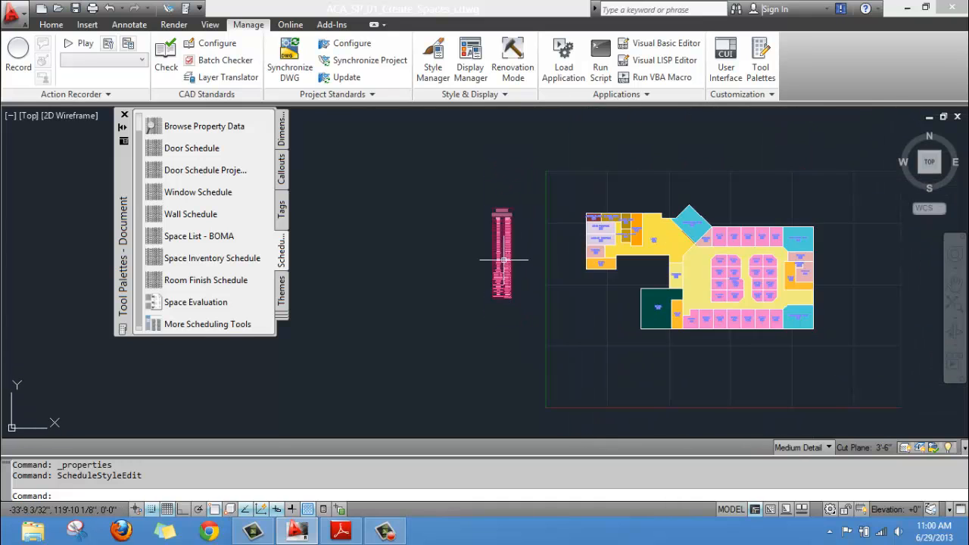
{"action": "scroll", "coordinate": [506, 262], "scroll_direction": "up", "scroll_amount": 4}
Switch to the tutorial PDF in Adobe Reader and read ahead to the instructions for adding a display theme to the floor plan
{"action": "left_click", "coordinate": [341, 532]}
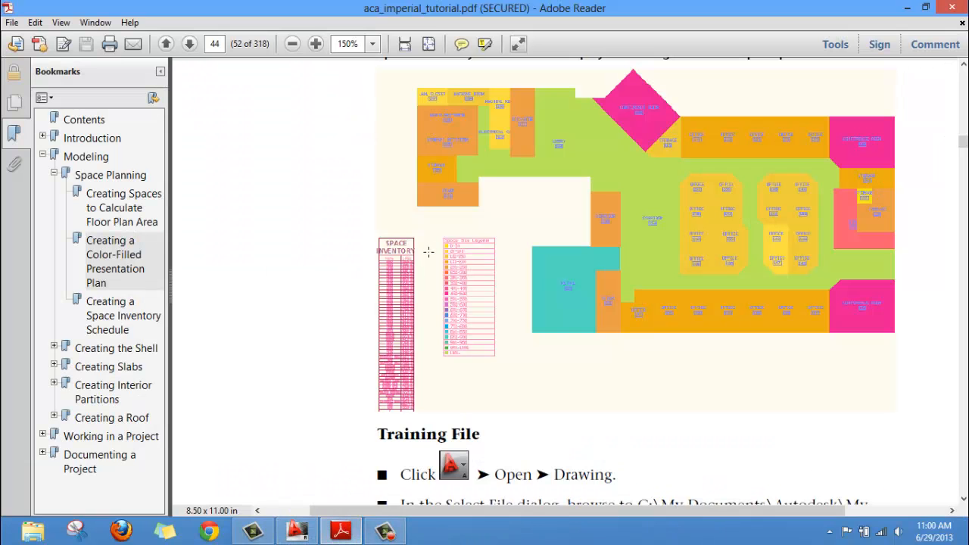
{"action": "scroll", "coordinate": [489, 237], "scroll_direction": "down", "scroll_amount": 10}
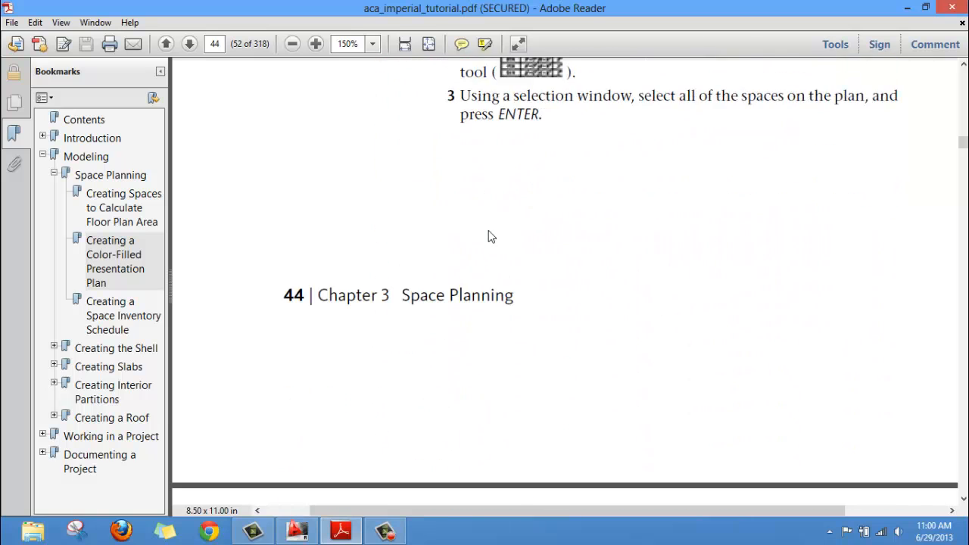
{"action": "scroll", "coordinate": [489, 237], "scroll_direction": "down", "scroll_amount": 8}
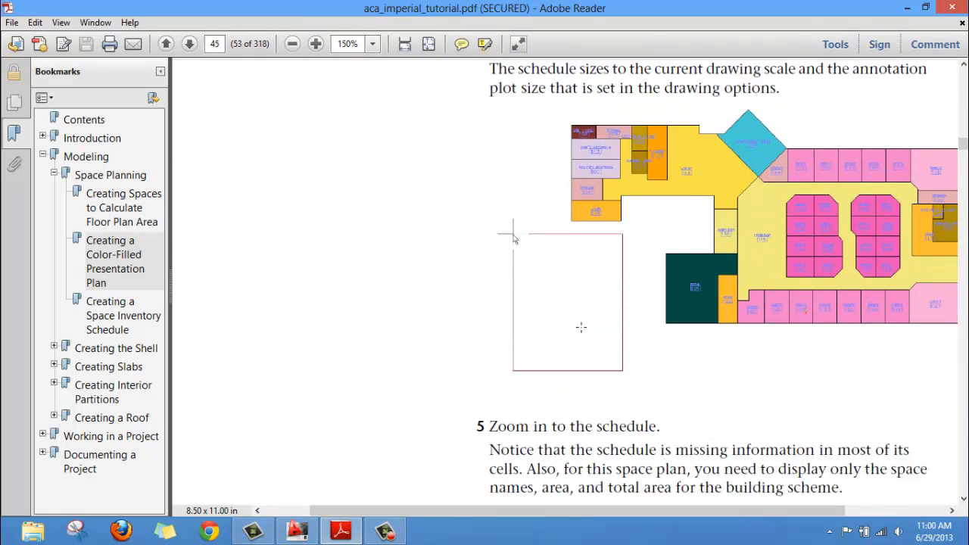
{"action": "scroll", "coordinate": [514, 240], "scroll_direction": "down", "scroll_amount": 9}
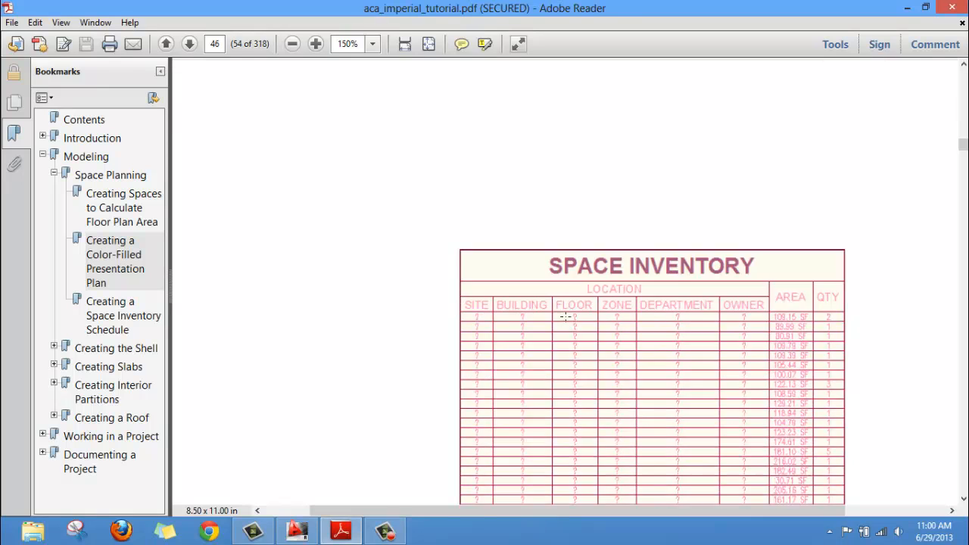
{"action": "scroll", "coordinate": [564, 322], "scroll_direction": "down", "scroll_amount": 10}
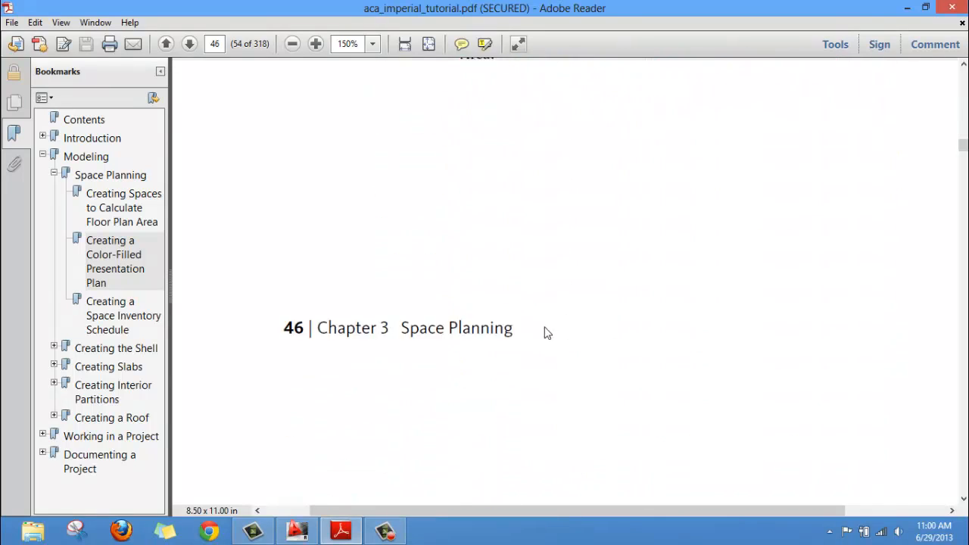
{"action": "scroll", "coordinate": [547, 333], "scroll_direction": "down", "scroll_amount": 10}
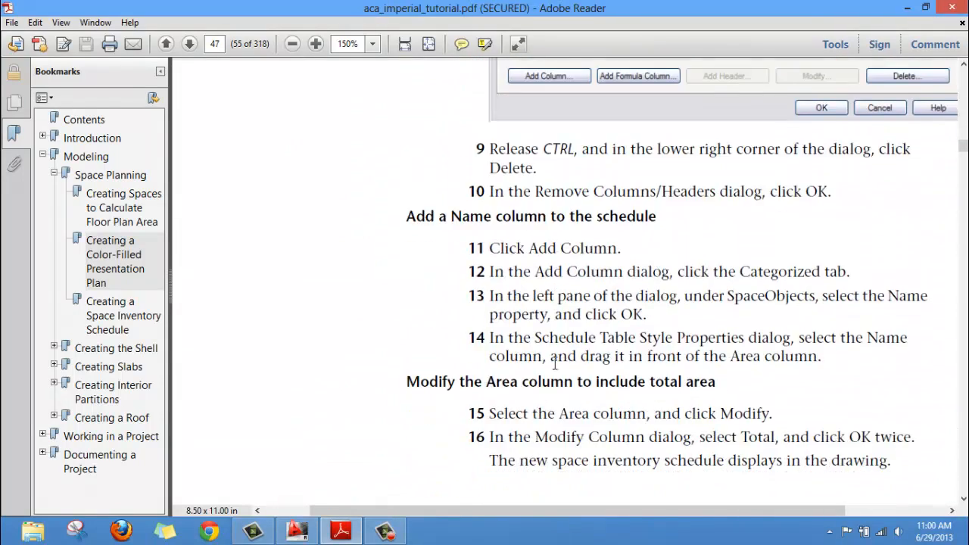
{"action": "scroll", "coordinate": [549, 360], "scroll_direction": "down", "scroll_amount": 3}
{"action": "scroll", "coordinate": [558, 292], "scroll_direction": "down", "scroll_amount": 15}
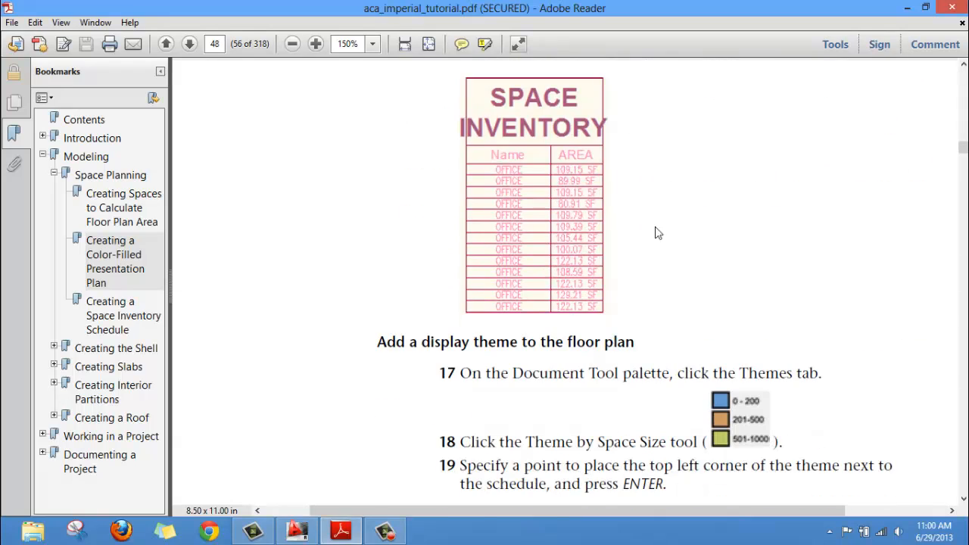
{"action": "scroll", "coordinate": [553, 285], "scroll_direction": "down", "scroll_amount": 2}
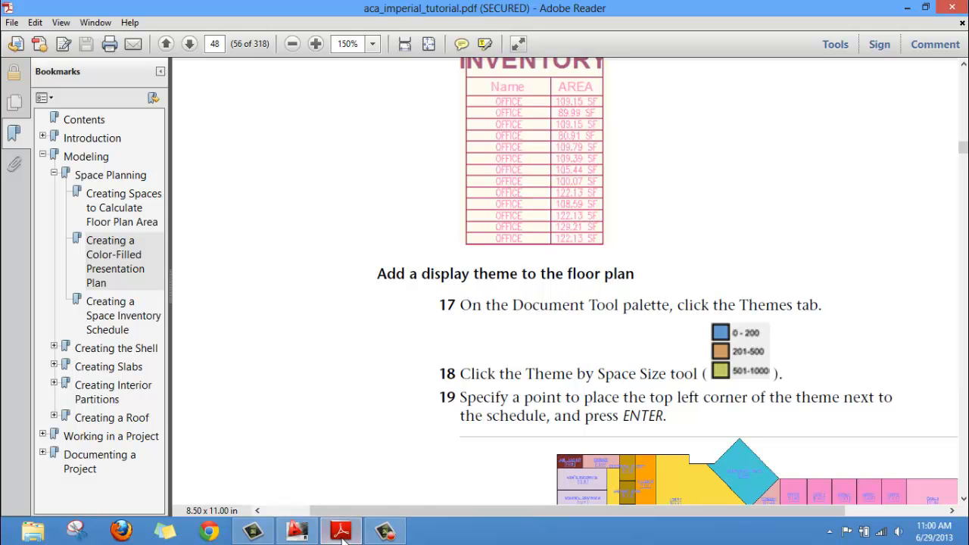
Switch back to AutoCAD Architecture and display the Themes set of document tools
{"action": "left_click", "coordinate": [295, 533]}
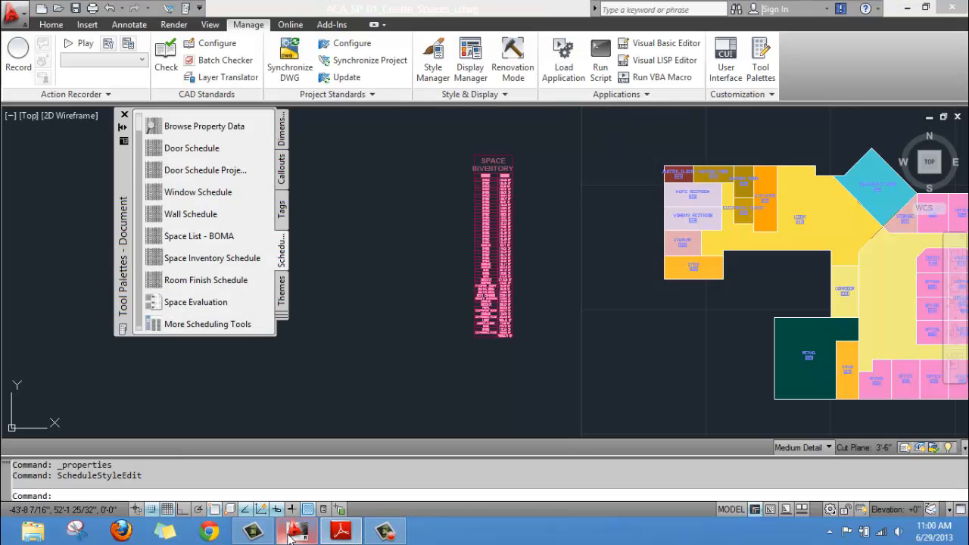
{"action": "left_click", "coordinate": [281, 321]}
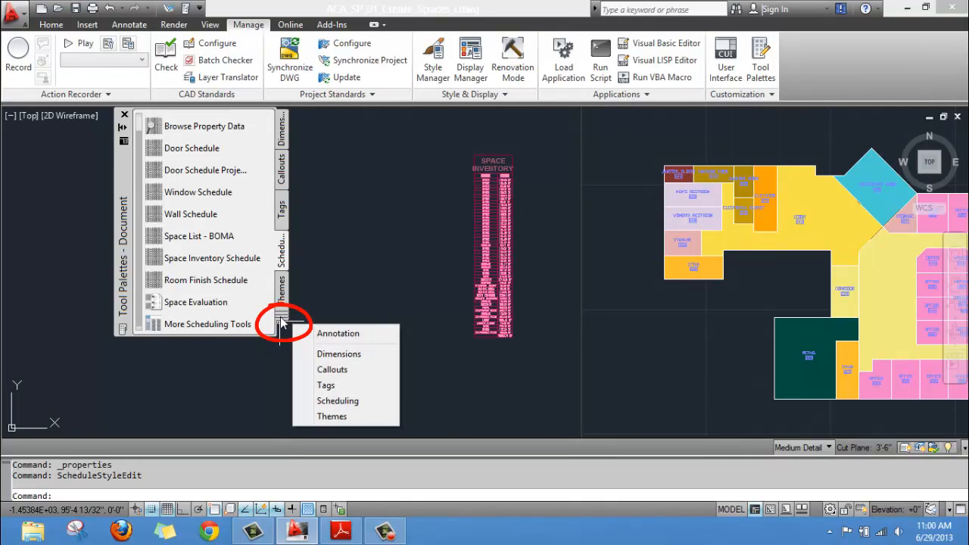
{"action": "left_click", "coordinate": [319, 418]}
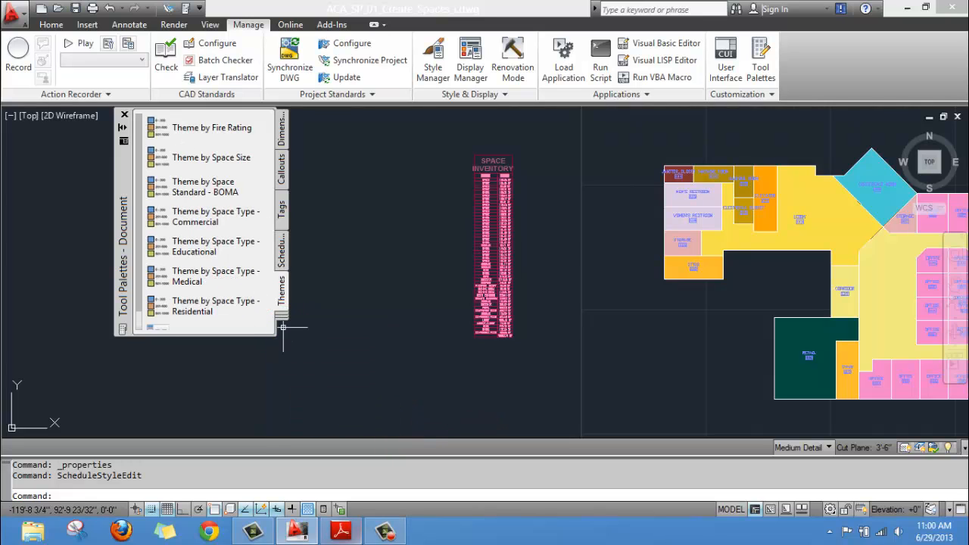
Switch to the tutorial PDF in Adobe Reader and read steps 18 and 19 on placing the Theme by Space Size legend
{"action": "left_click", "coordinate": [343, 532]}
{"action": "scroll", "coordinate": [570, 335], "scroll_direction": "down", "scroll_amount": 1}
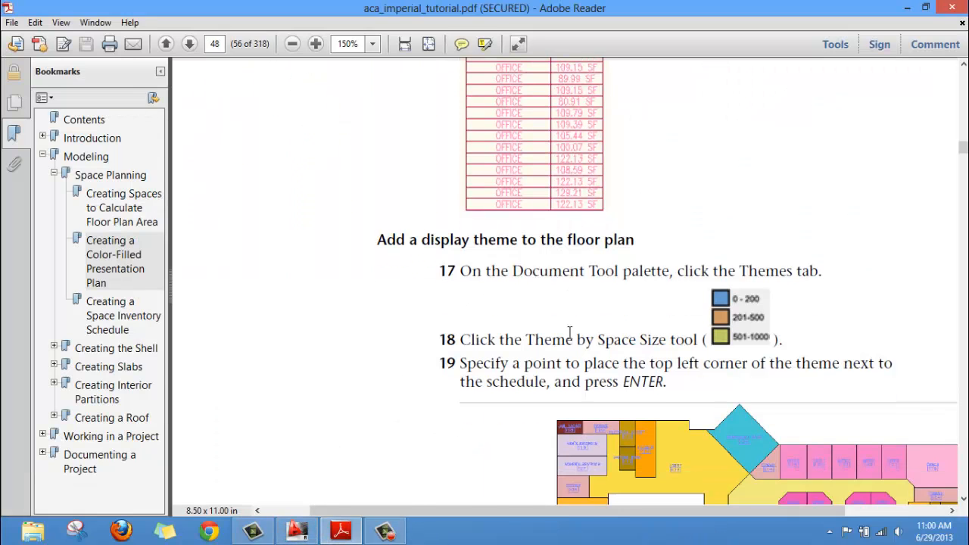
{"action": "scroll", "coordinate": [544, 346], "scroll_direction": "down", "scroll_amount": 1}
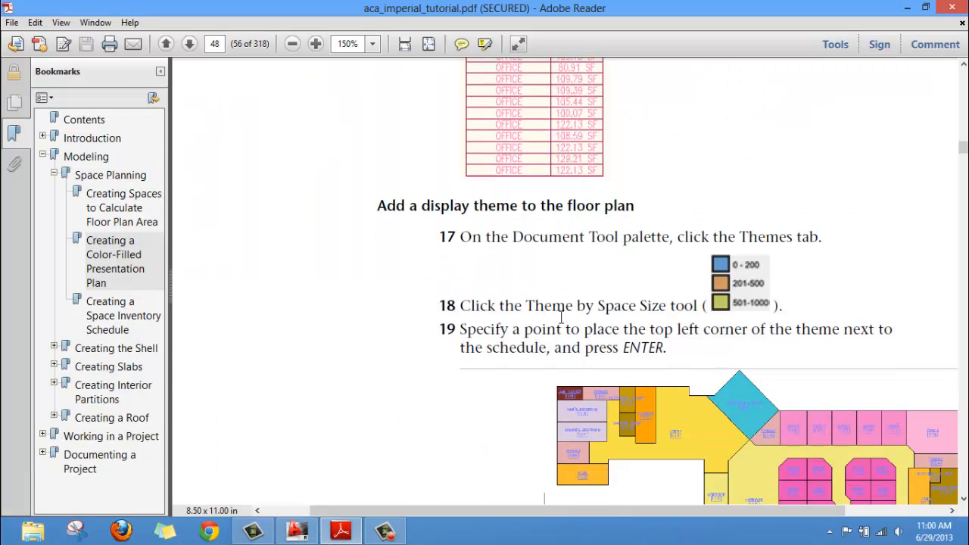